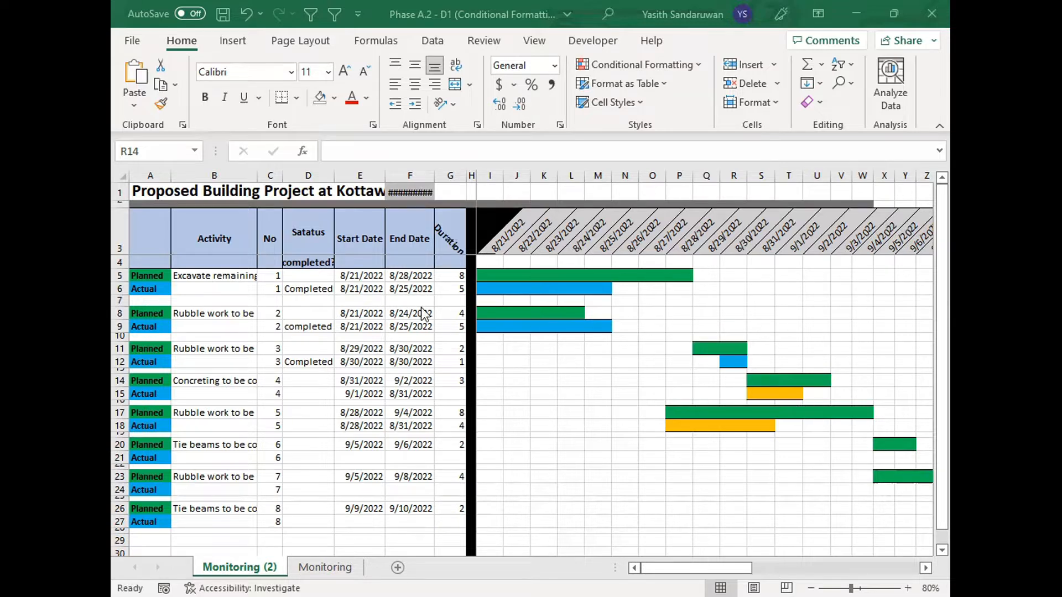
Step: Clear the completed status from the Actual row of activity 1 in cell D6
left_click(309, 288)
left_click_drag(143, 278, 415, 289)
left_click(270, 301)
left_click_drag(145, 289, 415, 289)
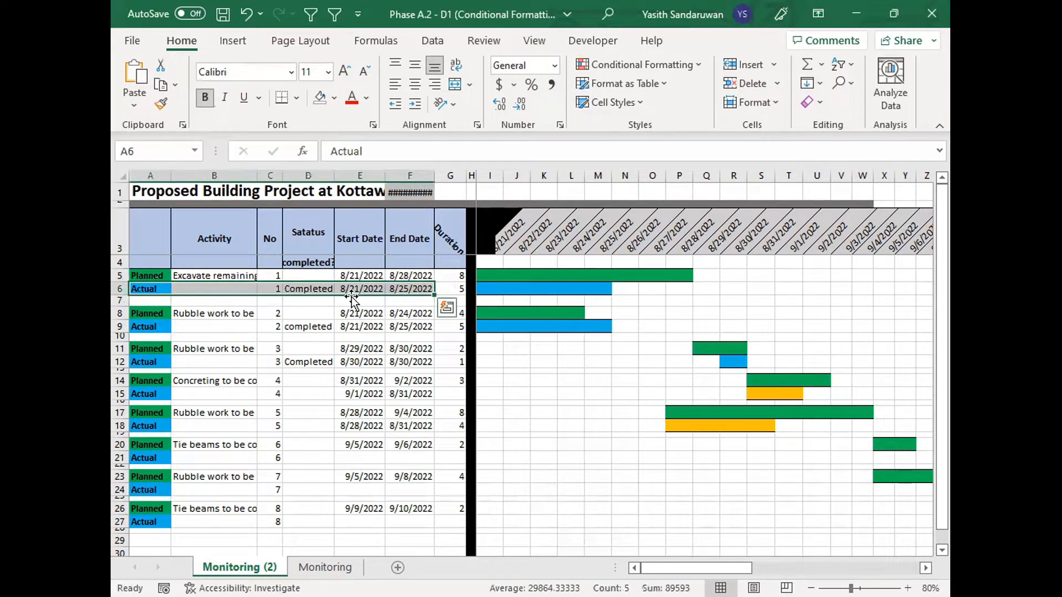
left_click(307, 327)
left_click(303, 287)
key("BackSpace")
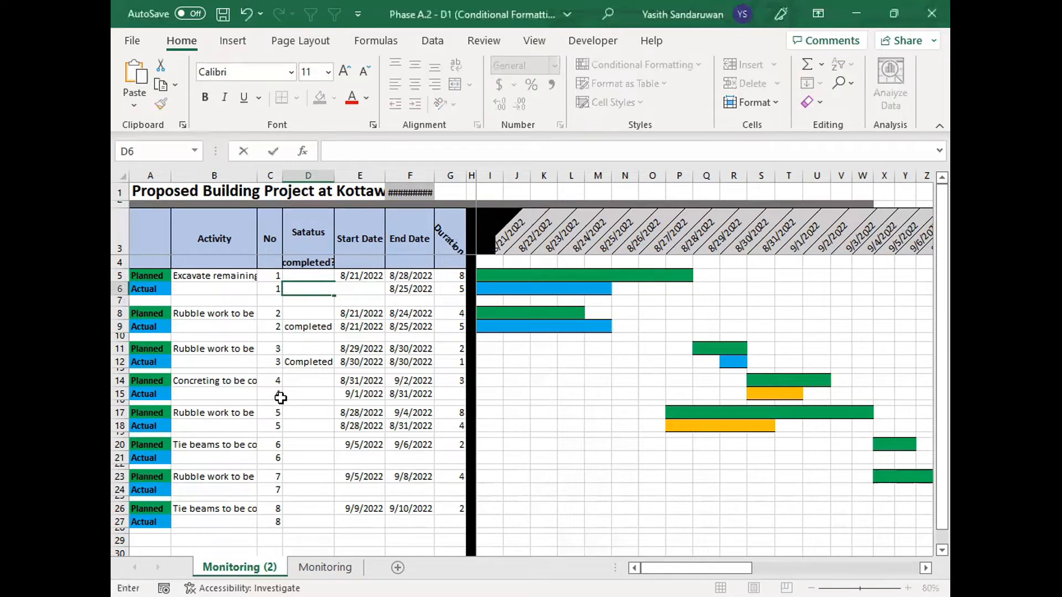
key("Return")
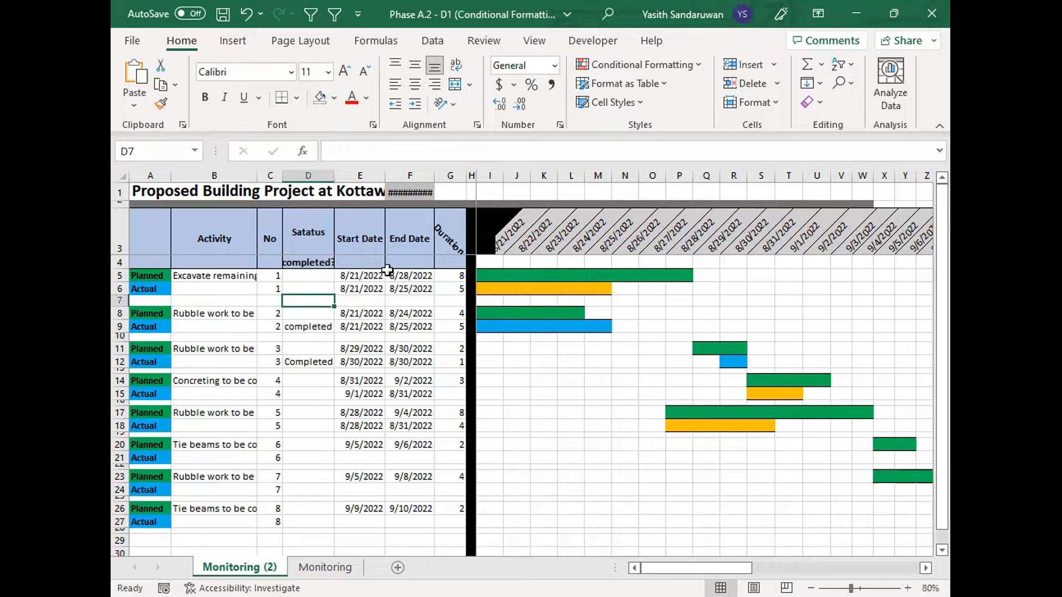
Step: Set the duration in the Actual row of activity 1 to 8
left_click(366, 286)
left_click(412, 289)
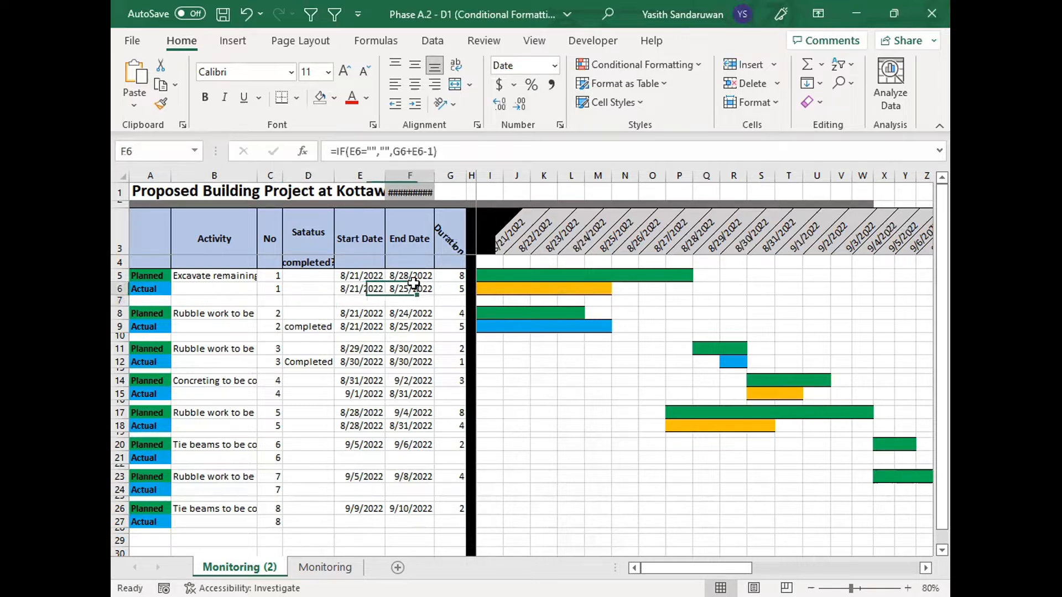
left_click(455, 289)
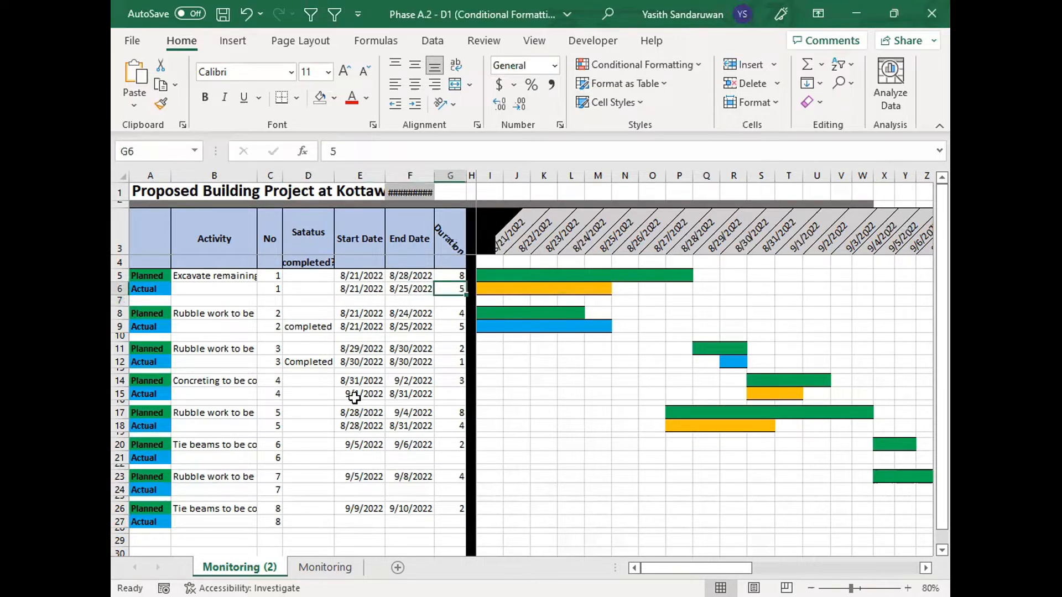
type("8")
key("Return")
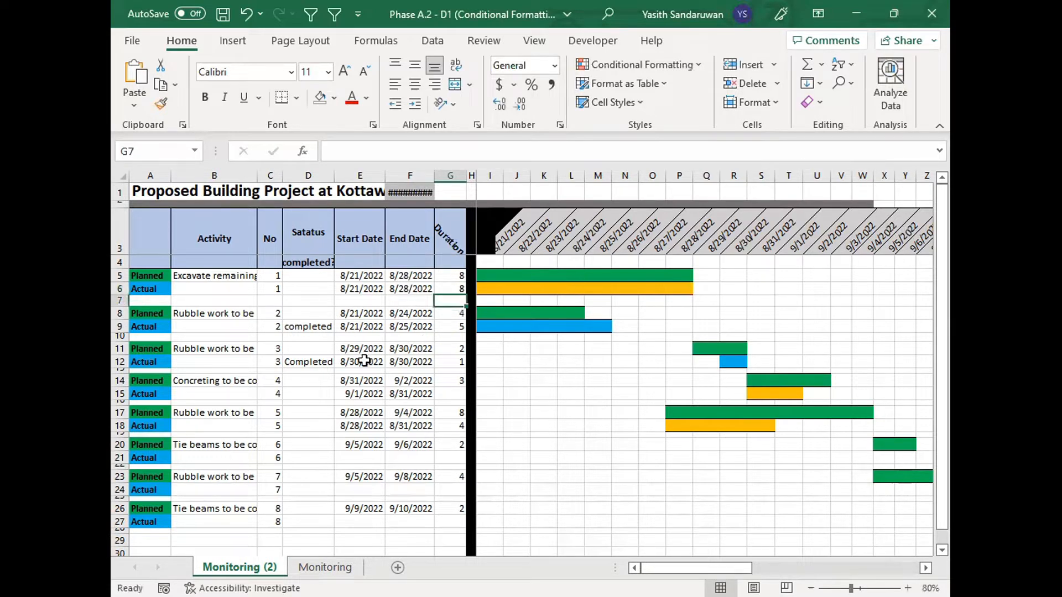
Step: Enter "completed" as the status in the Actual row of activity 5
left_click(311, 415)
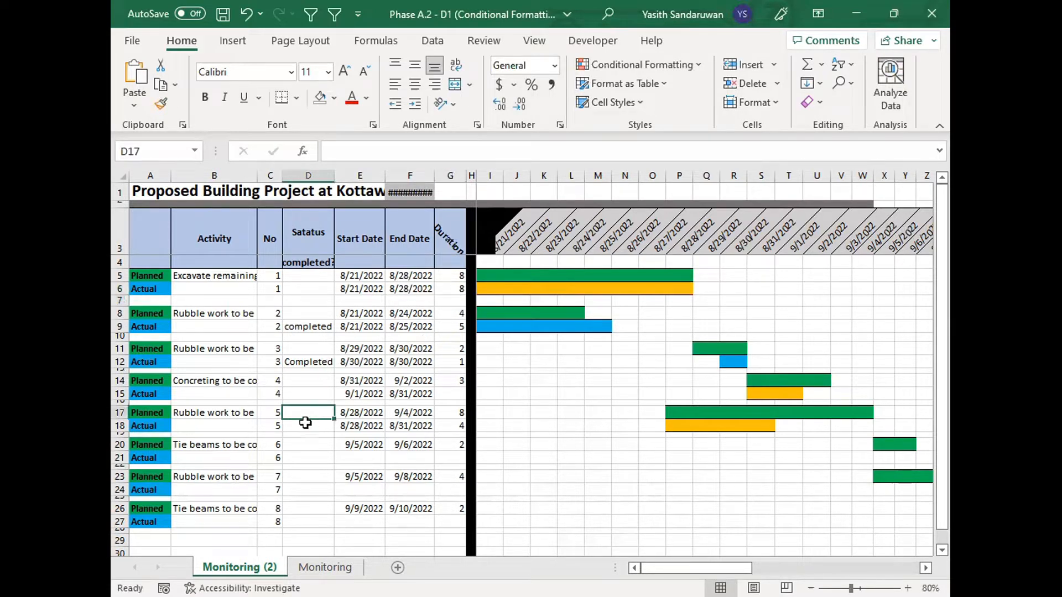
left_click(301, 426)
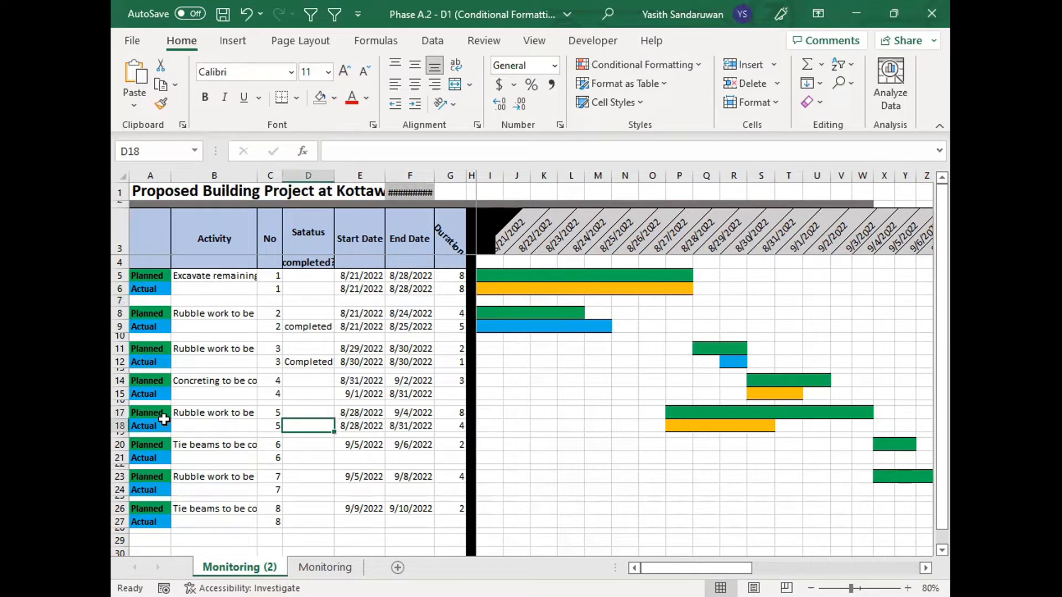
type("completed")
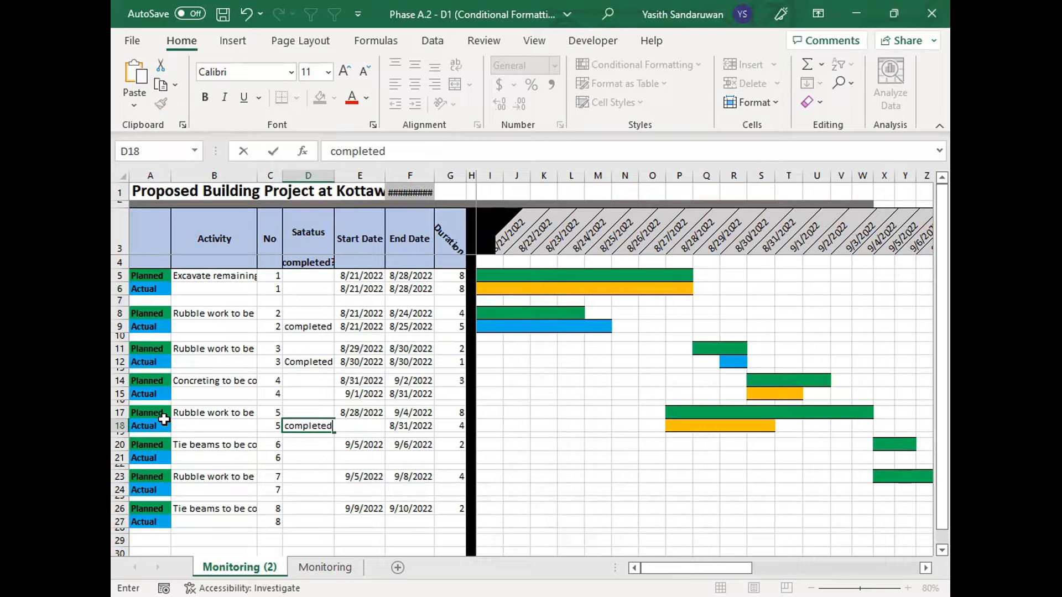
key("Return")
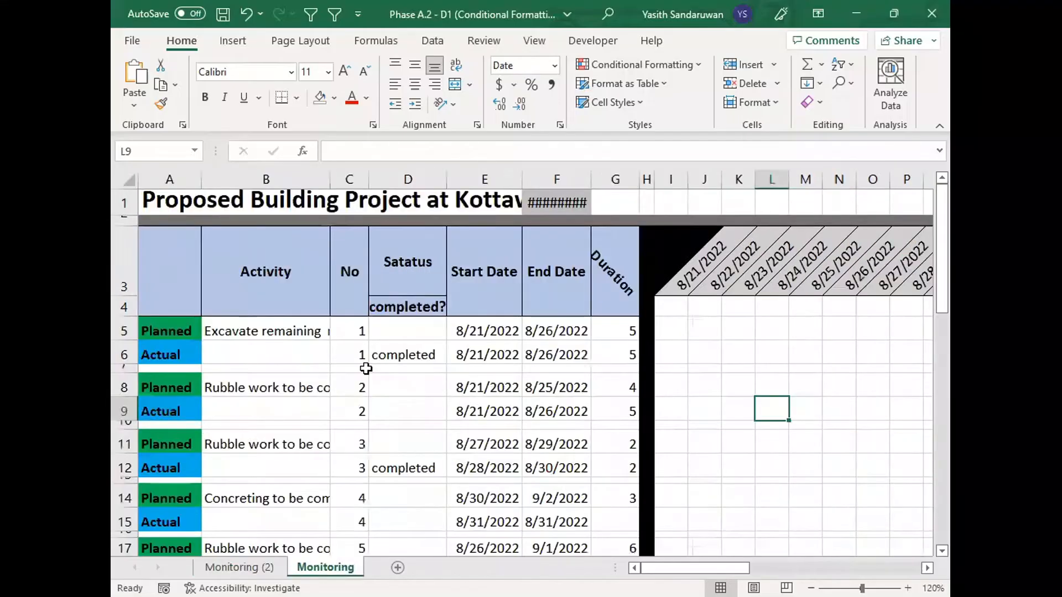
Step: Examine the Planned and Actual rows of activity 1 on the Monitoring sheet, including status, dates, end date formula and duration
left_click(365, 369)
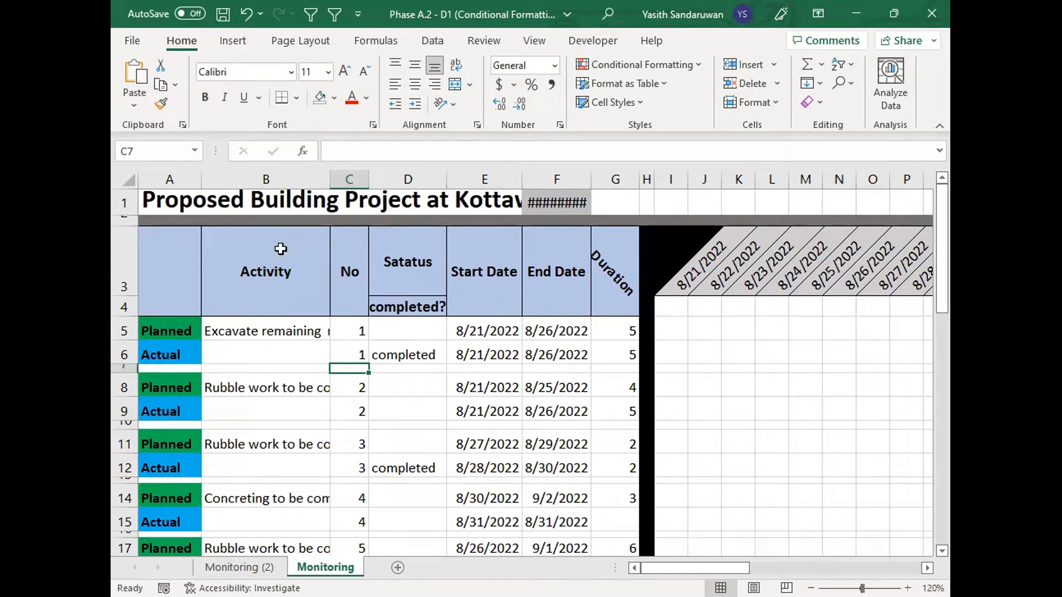
left_click(124, 330)
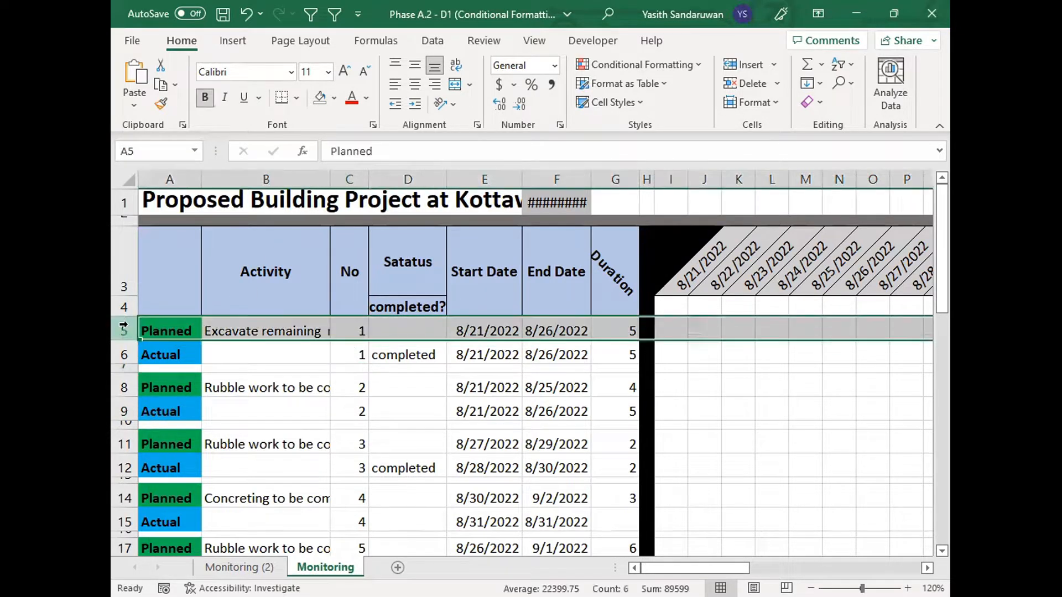
left_click(271, 324)
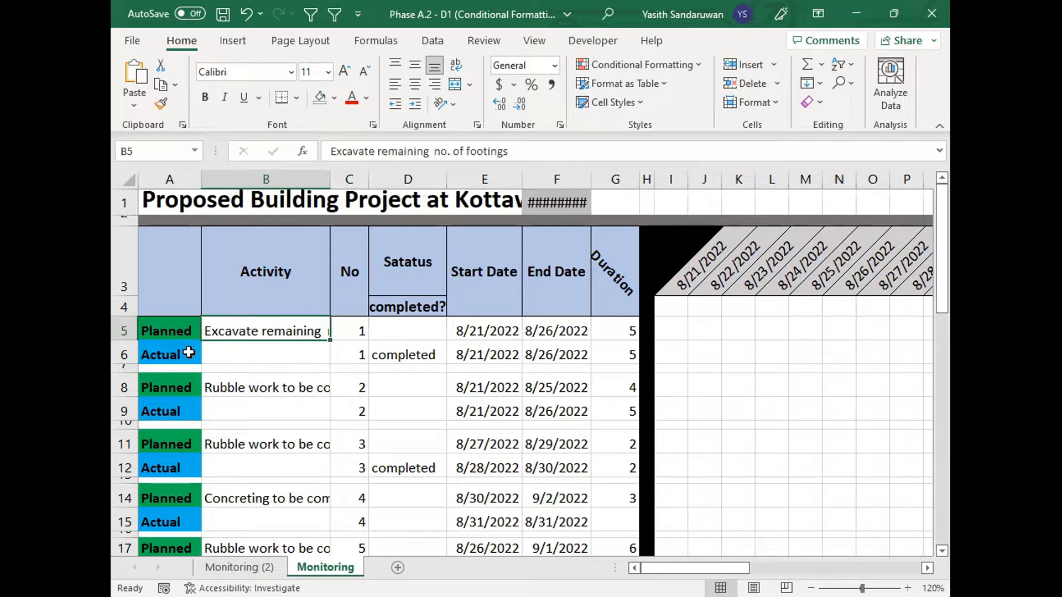
left_click(124, 354)
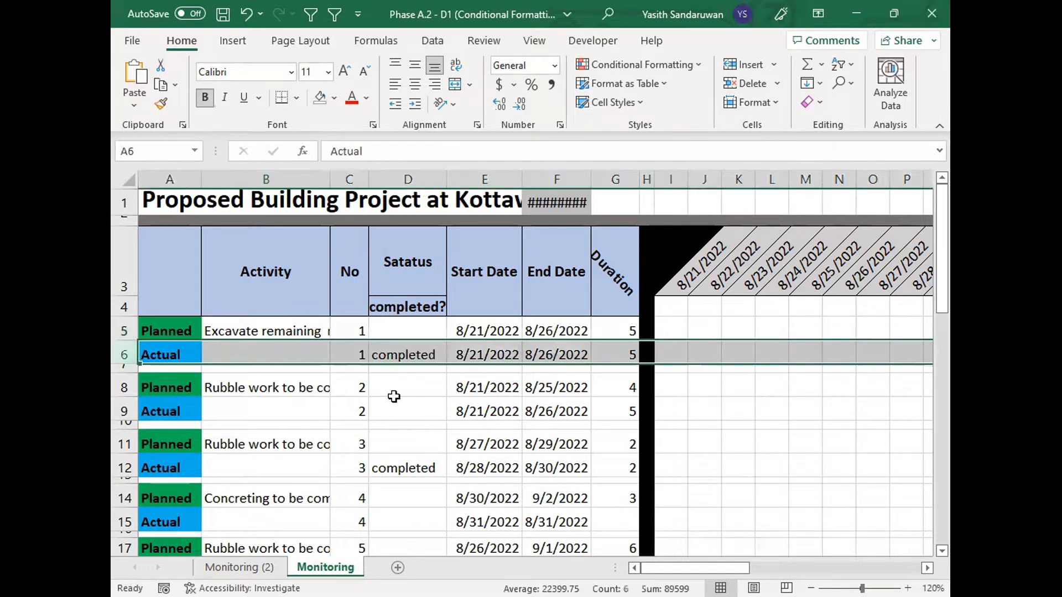
left_click(391, 396)
left_click(175, 357)
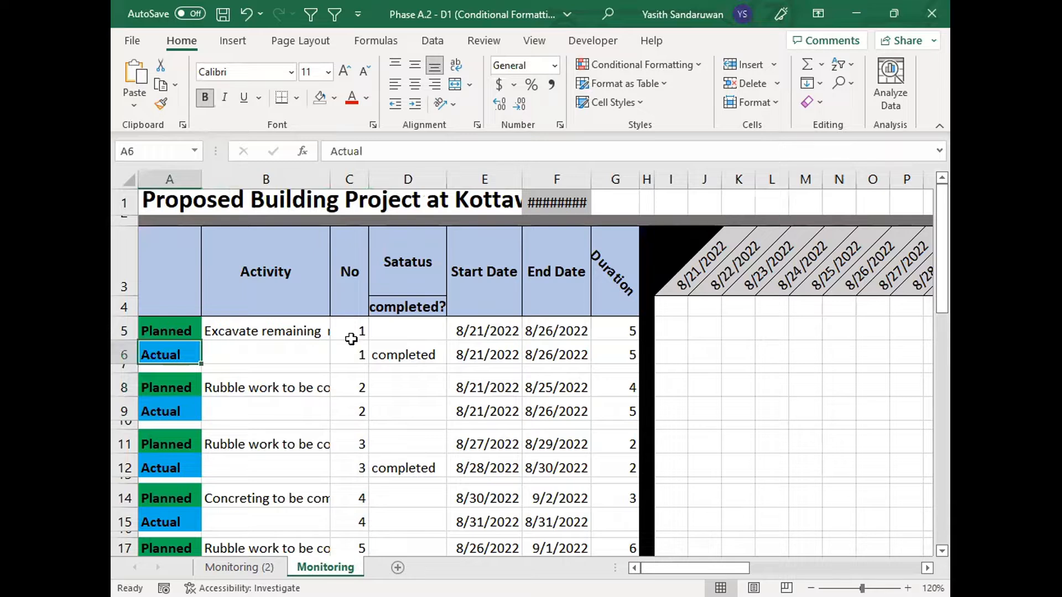
left_click(418, 345)
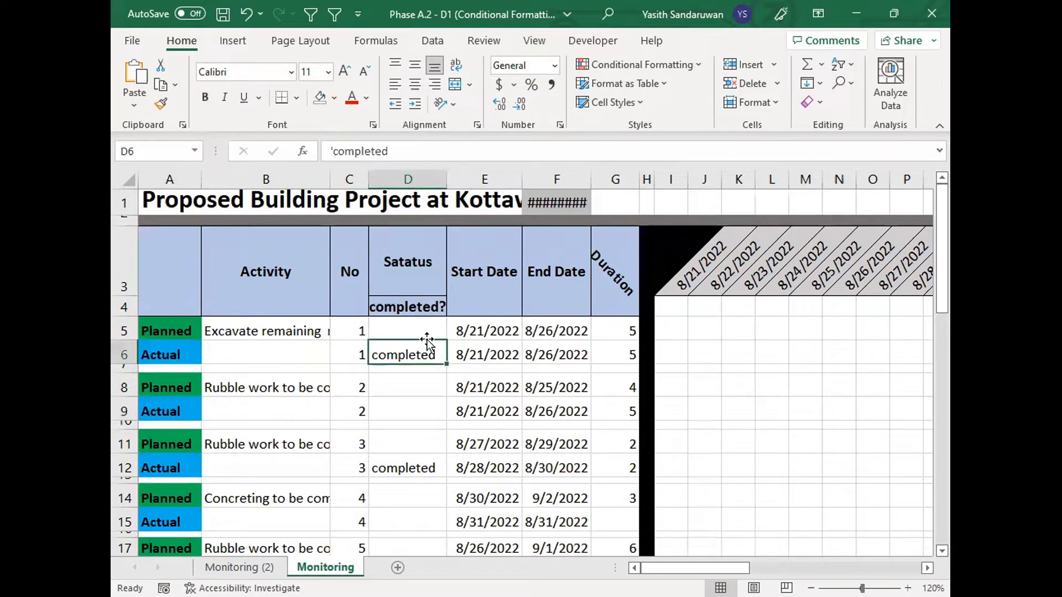
left_click(517, 332)
left_click(553, 331)
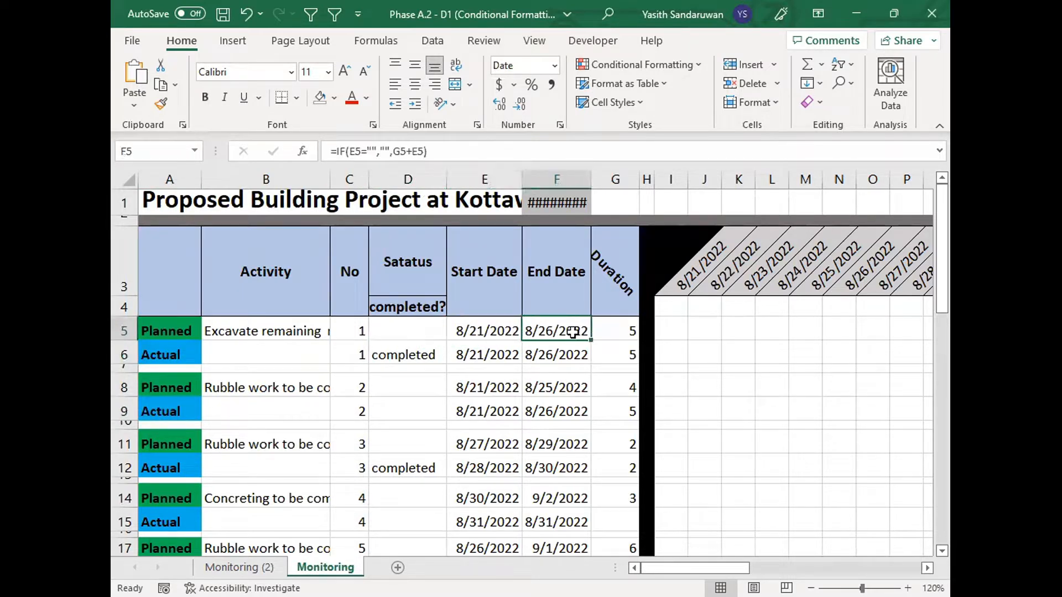
left_click(641, 309)
left_click(622, 324)
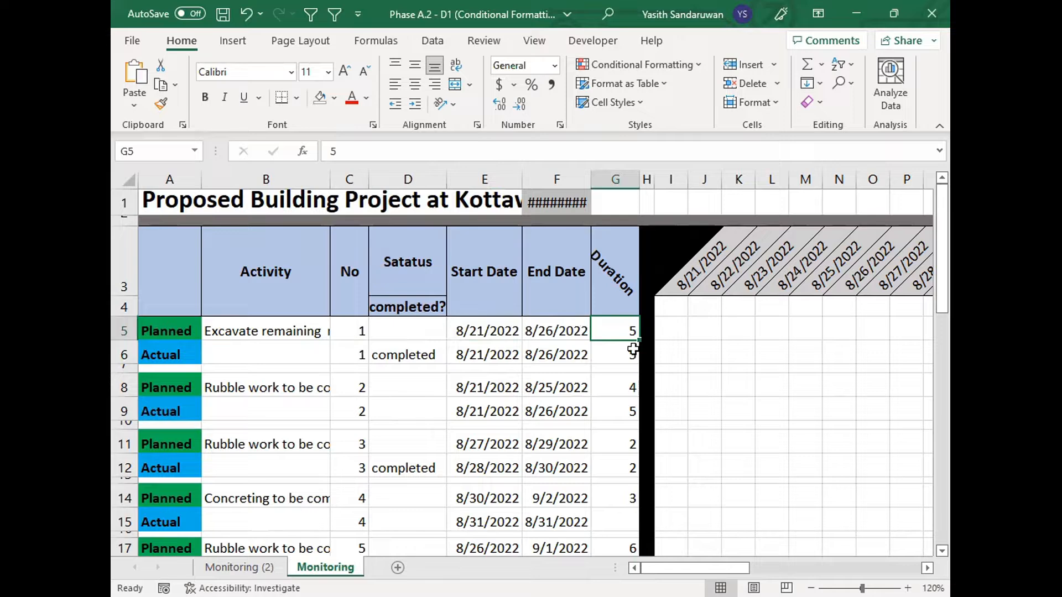
Step: Examine the timeline dates in row 3 of the Monitoring sheet, from column I to column X
left_click(674, 272)
key("Right")
key("Right")
key("Right")
key("Right")
key("Right")
key("Right")
key("Right")
key("Right")
key("Right")
key("Right")
key("Right")
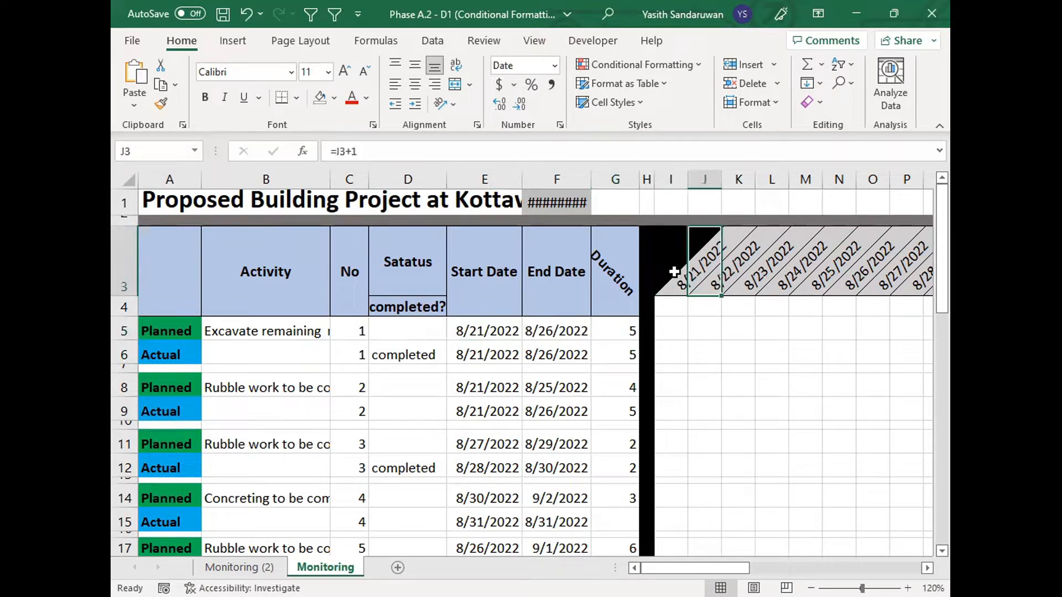
key("Right")
key("Right")
key("Right")
key("Right")
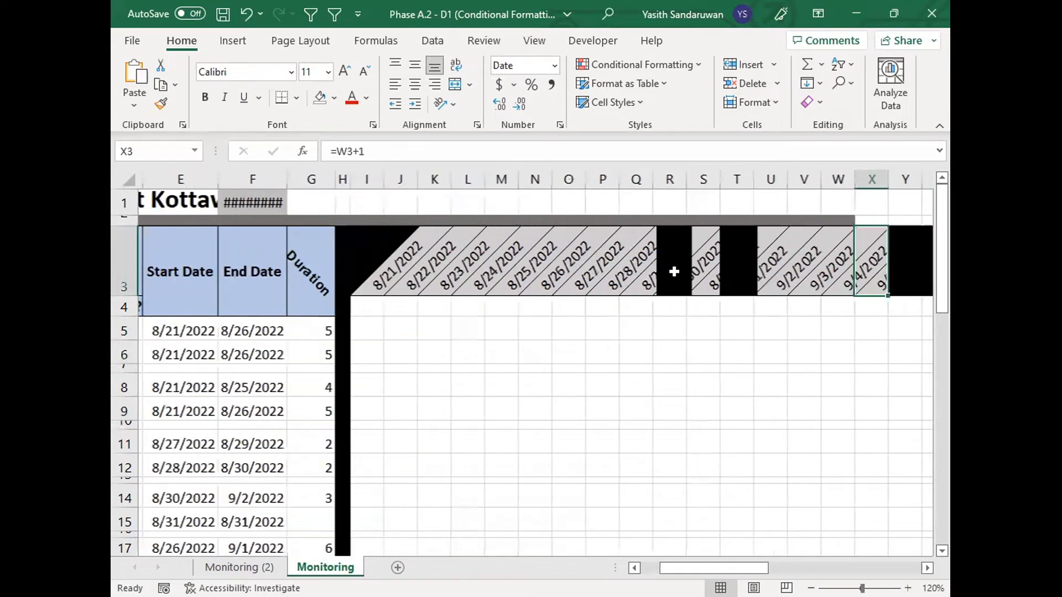
left_click(645, 570)
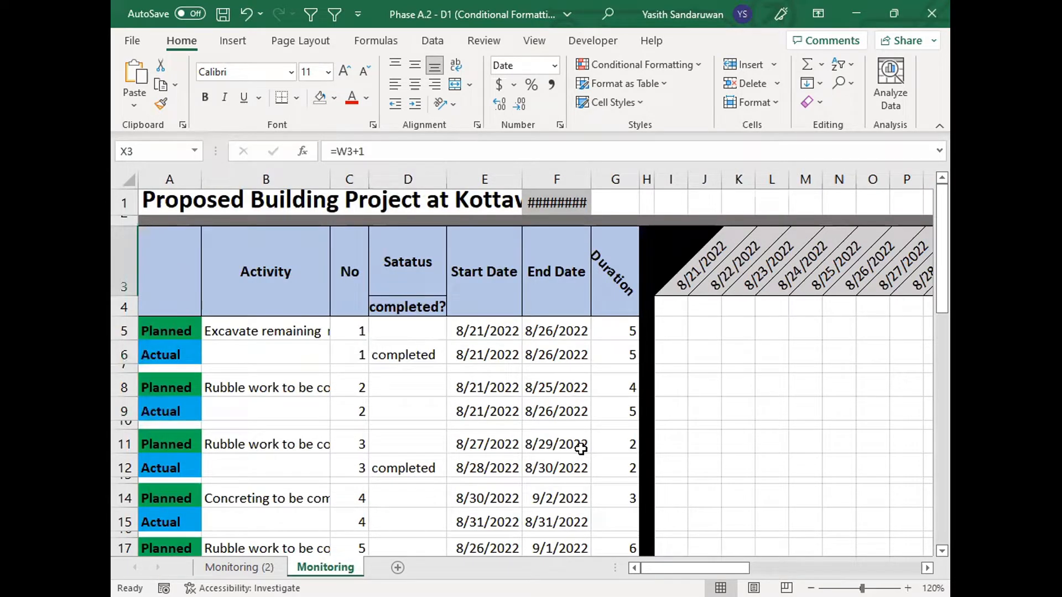
Step: Fill cells I5:N5 with standard green as a manual bar for the planned dates of activity 1
left_click(671, 330)
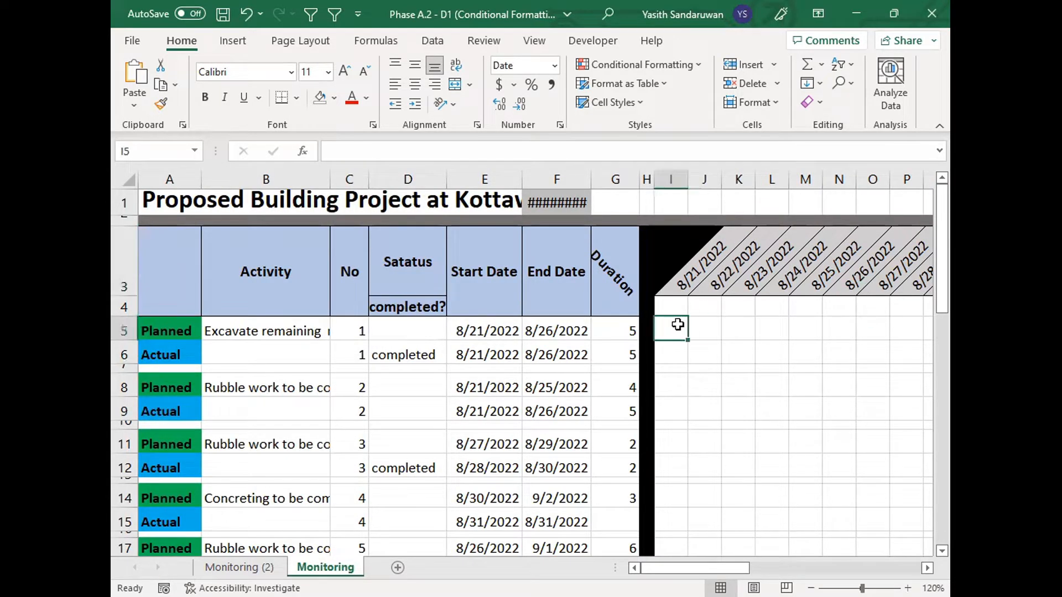
left_click_drag(489, 332, 562, 330)
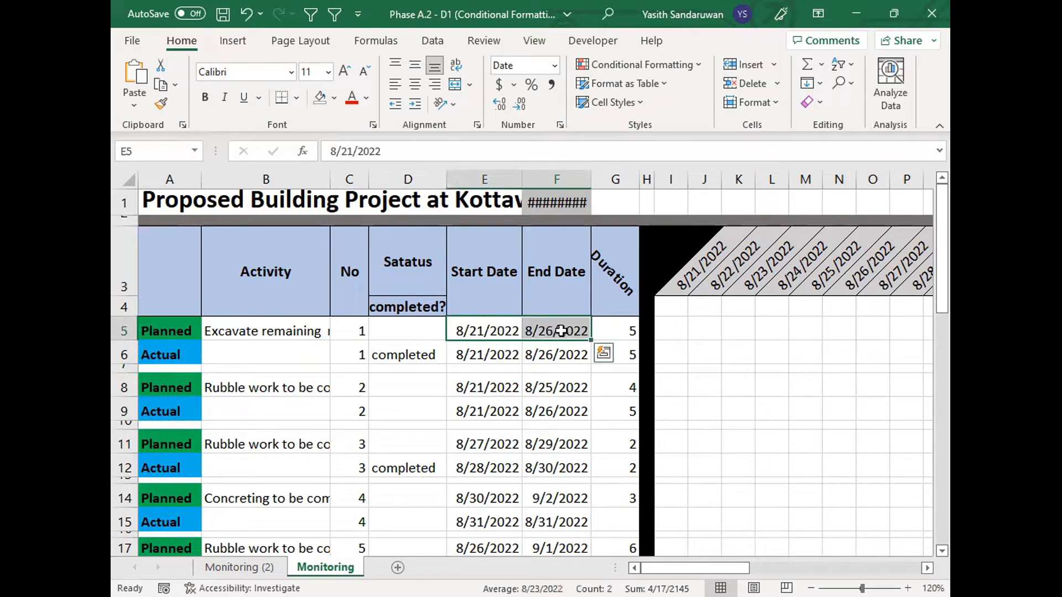
left_click(512, 329)
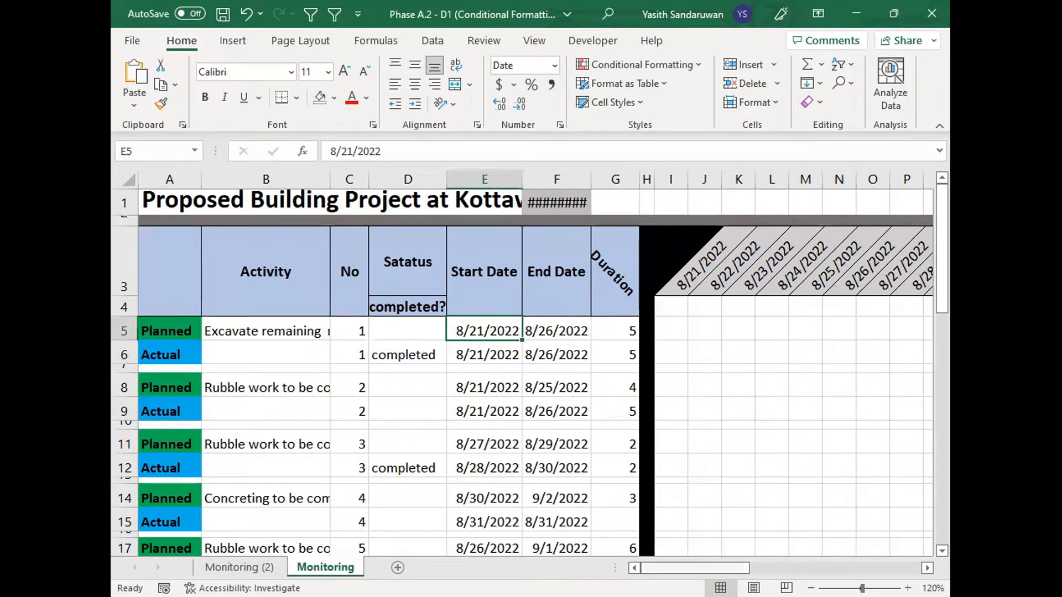
scroll(438, 332, "right", 3)
left_click_drag(438, 332, 600, 332)
left_click(334, 99)
left_click(382, 250)
left_click(570, 387)
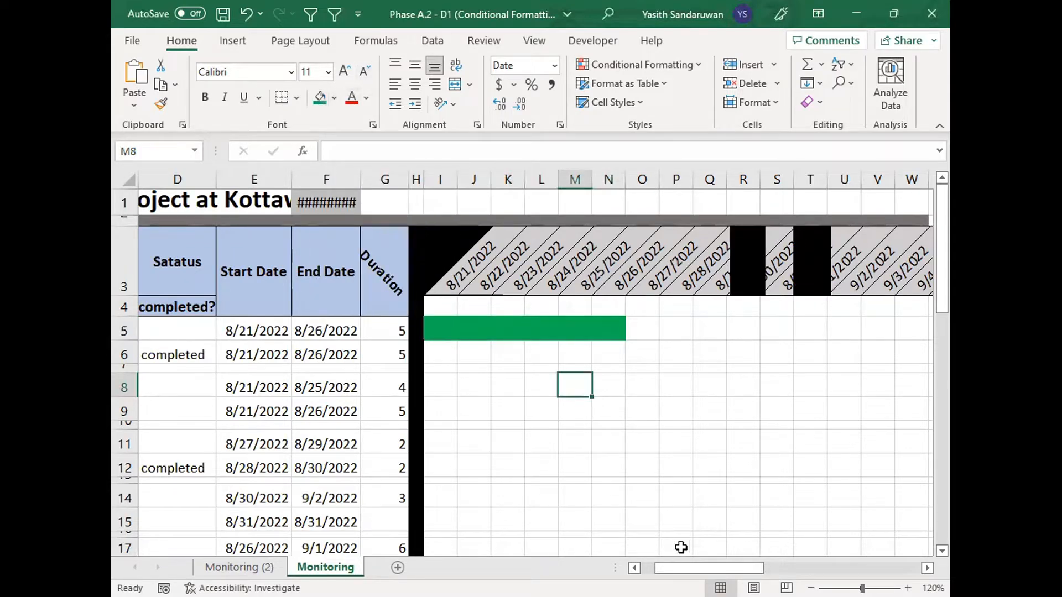
Step: Try a light blue fill on cell K9 and undo it
scroll(701, 351, "left", 3)
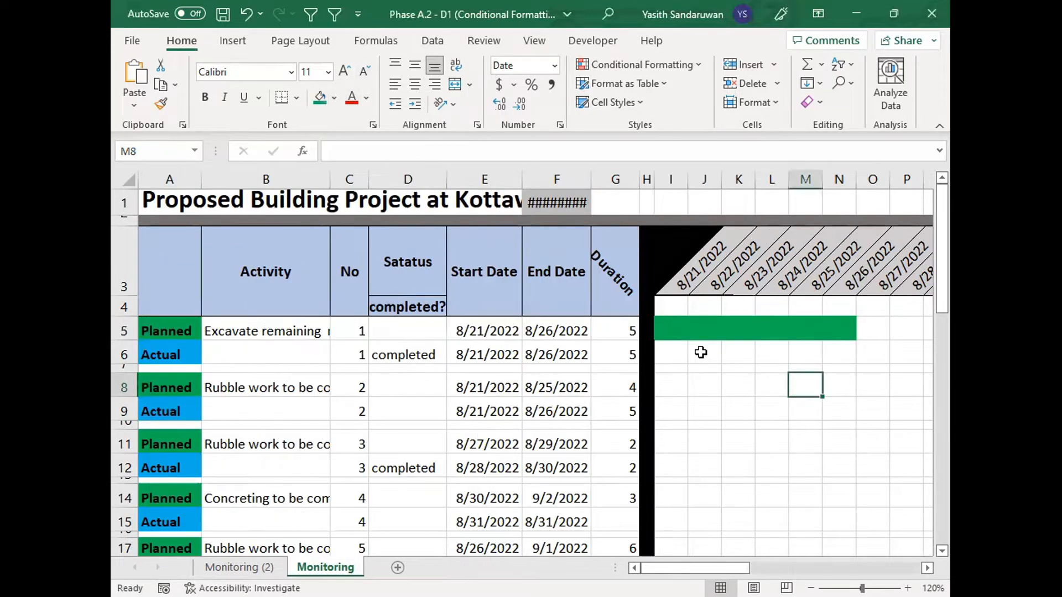
left_click_drag(678, 332, 840, 331)
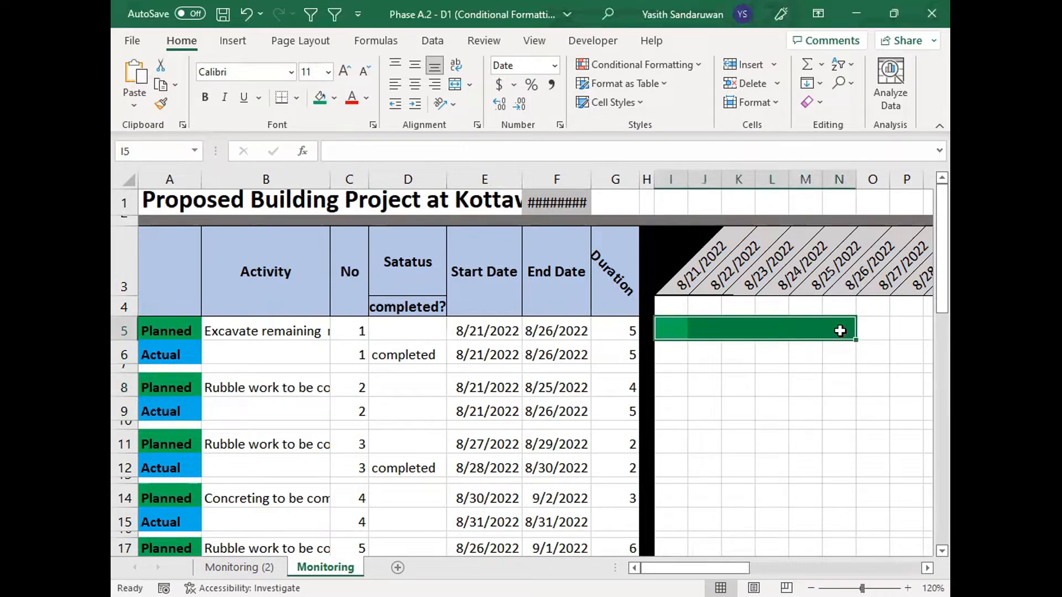
left_click(728, 403)
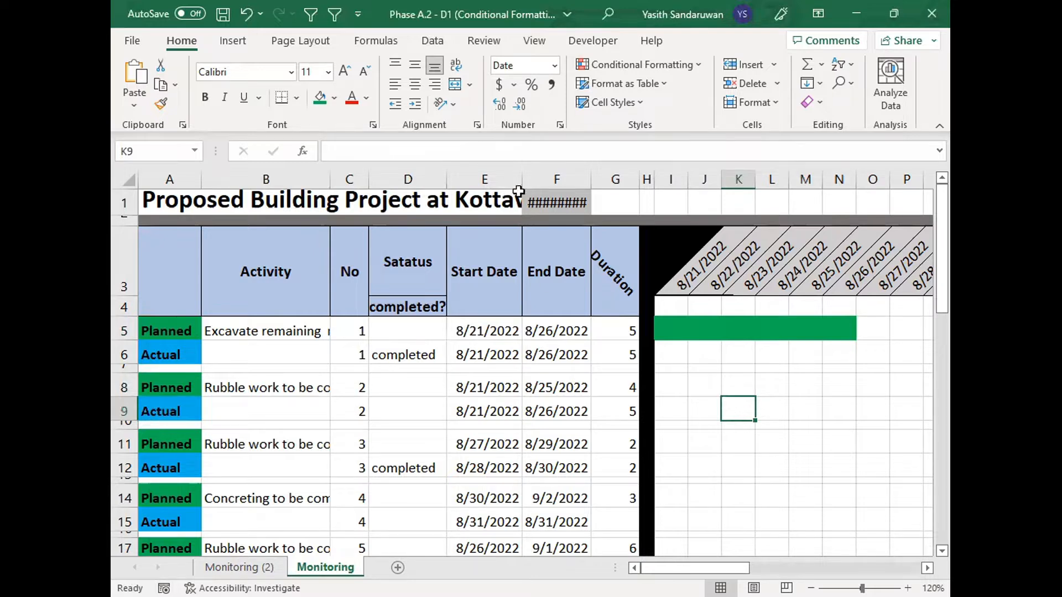
left_click(335, 100)
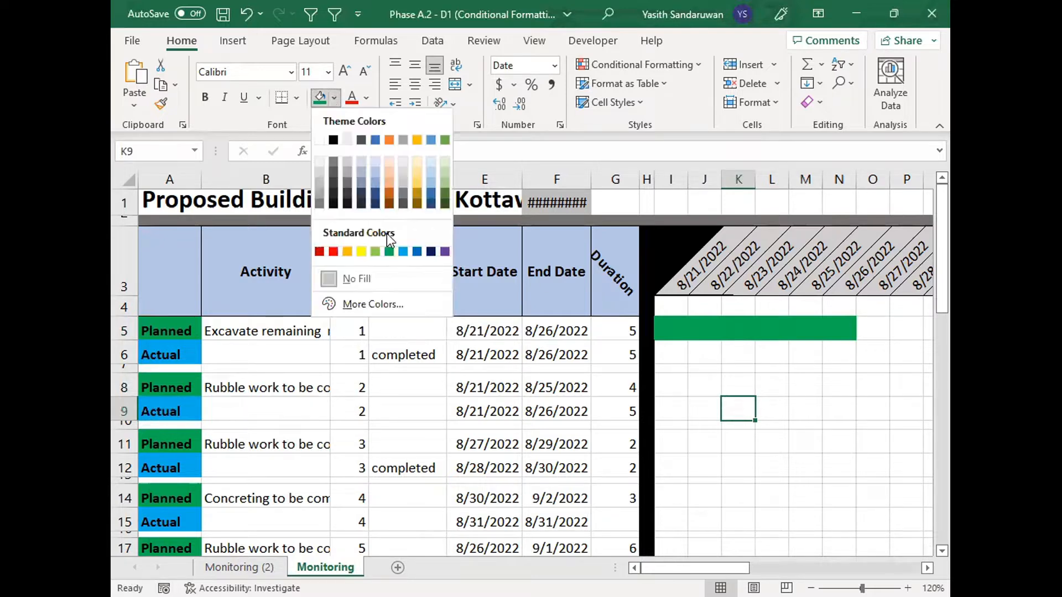
left_click(375, 159)
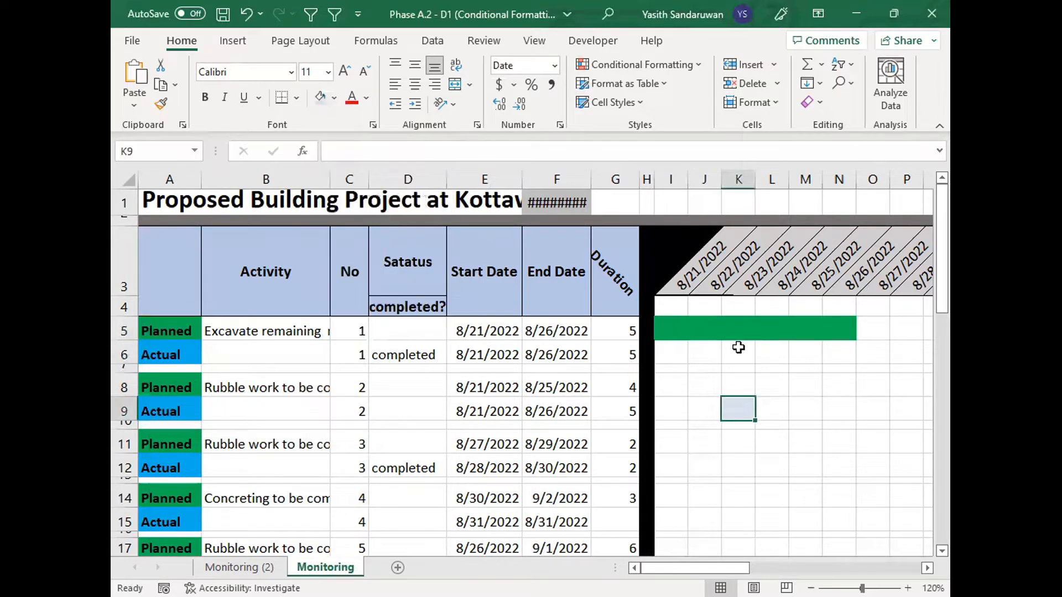
key("ctrl+z")
Step: Recolor the planned bar of activity 1 in cells I5:N5 with the light blue fill
left_click_drag(851, 327, 671, 321)
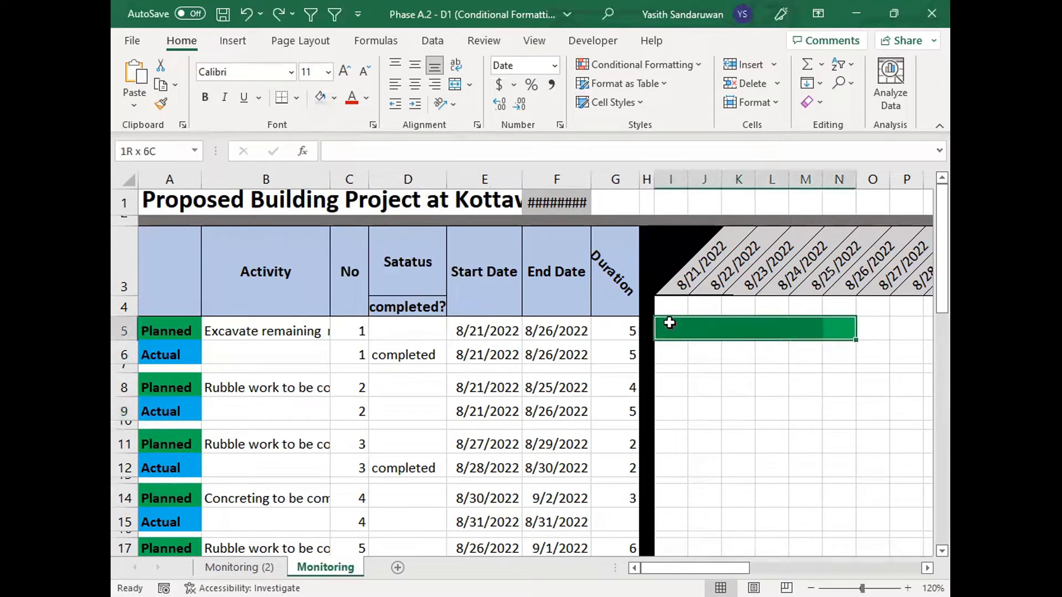
left_click(320, 101)
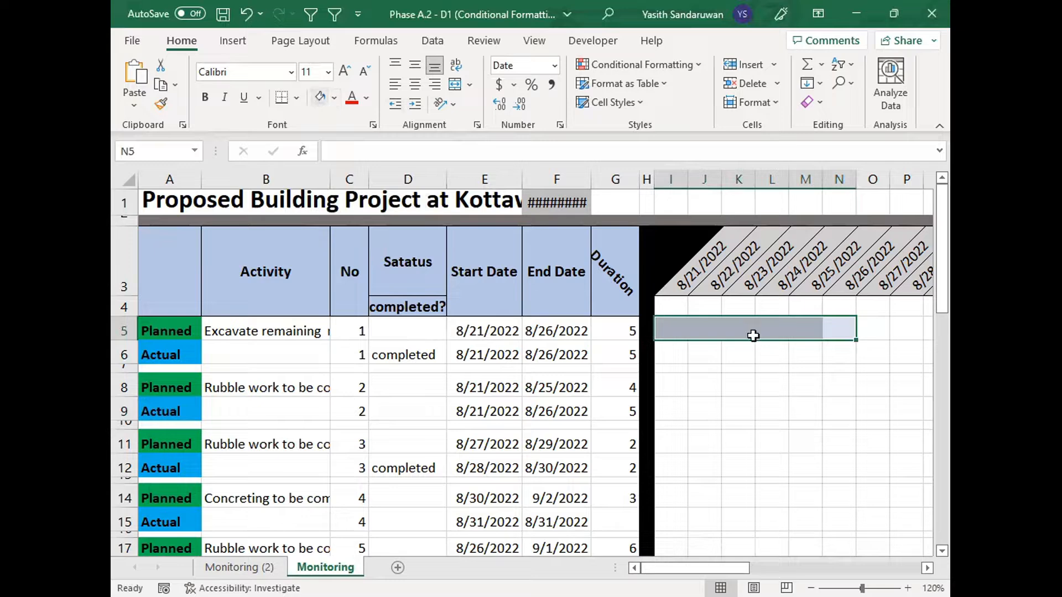
left_click(738, 328)
left_click(680, 328)
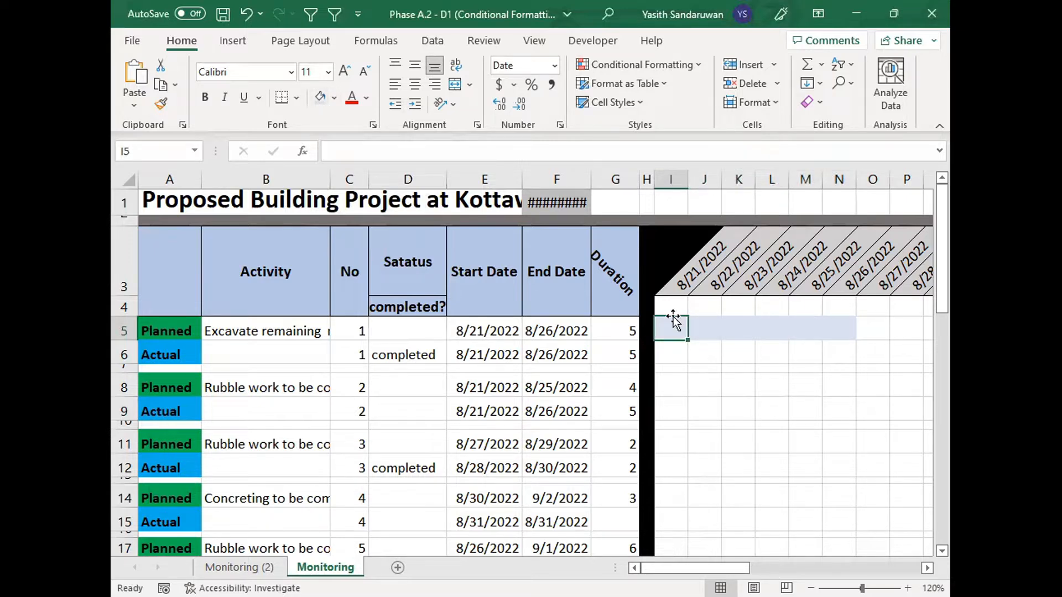
left_click(681, 381)
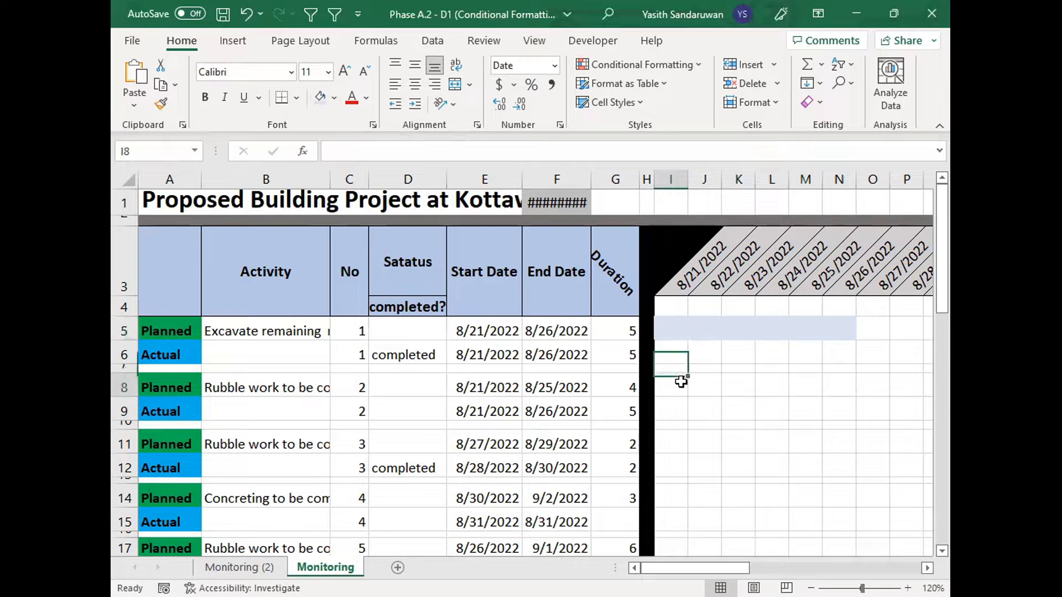
left_click(668, 342)
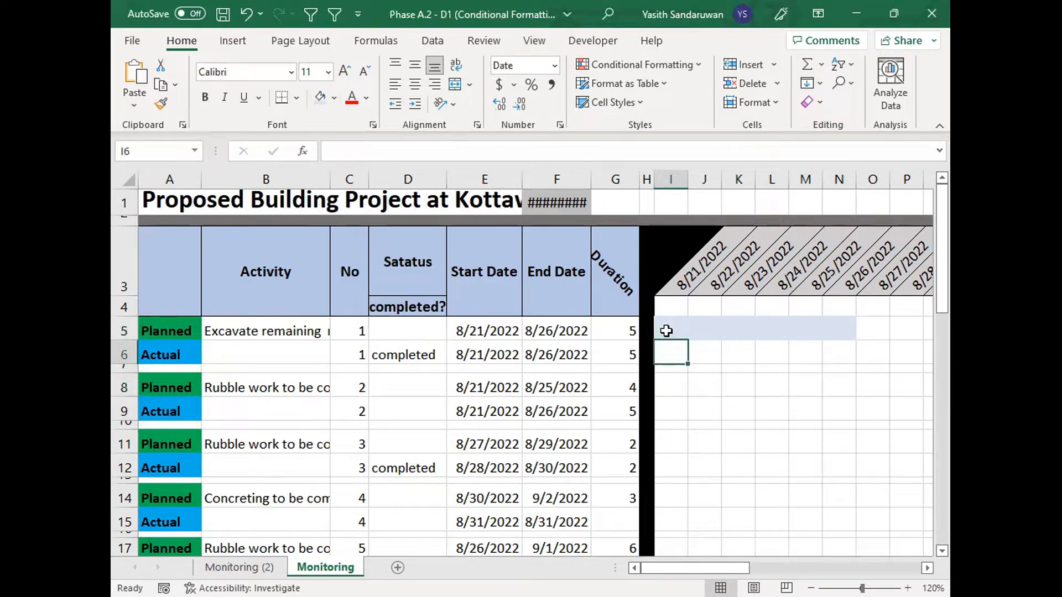
Step: Enter the trial formula =MEDIAN(1,4,2) in cell I5
left_click(668, 331)
type("=")
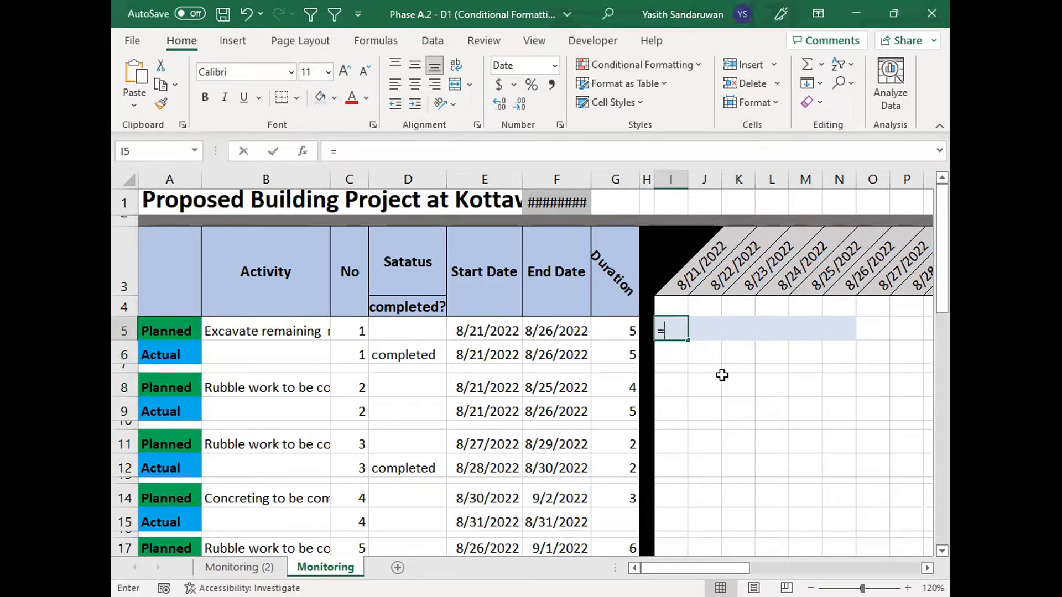
type("med")
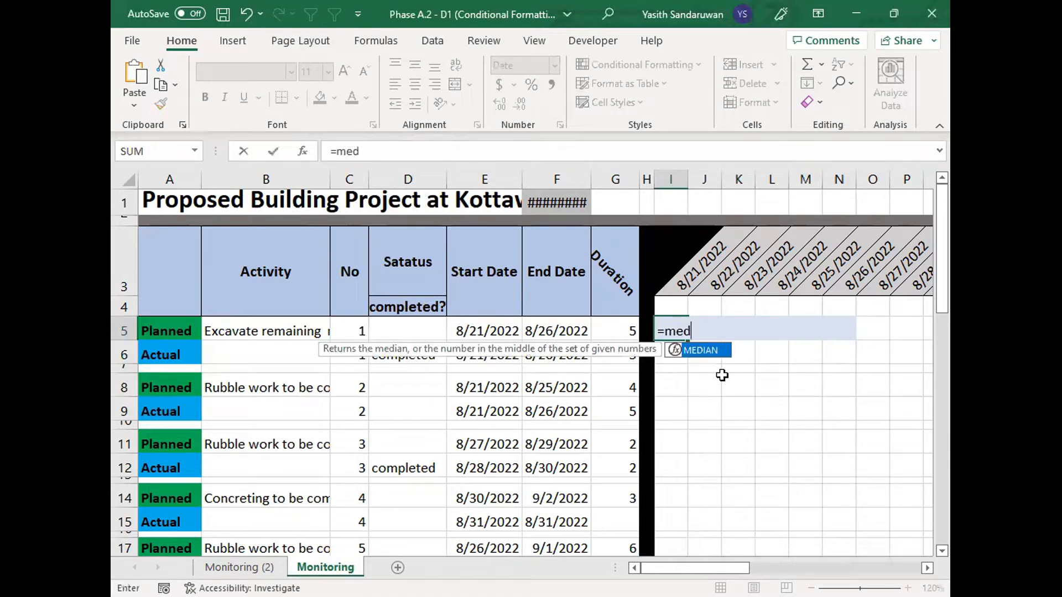
double_click(706, 351)
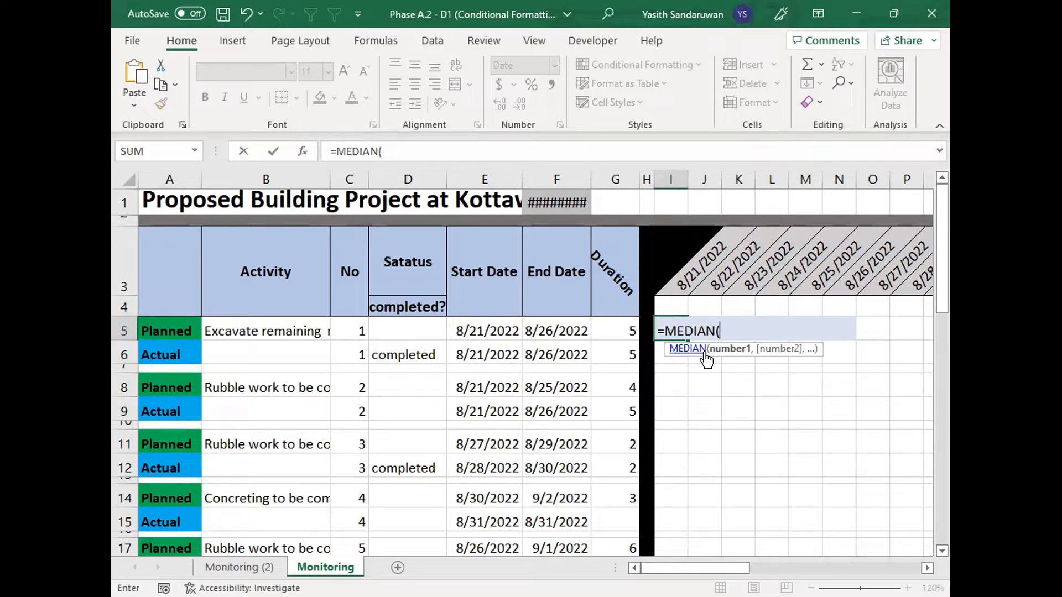
type("1,4,2)")
key("Return")
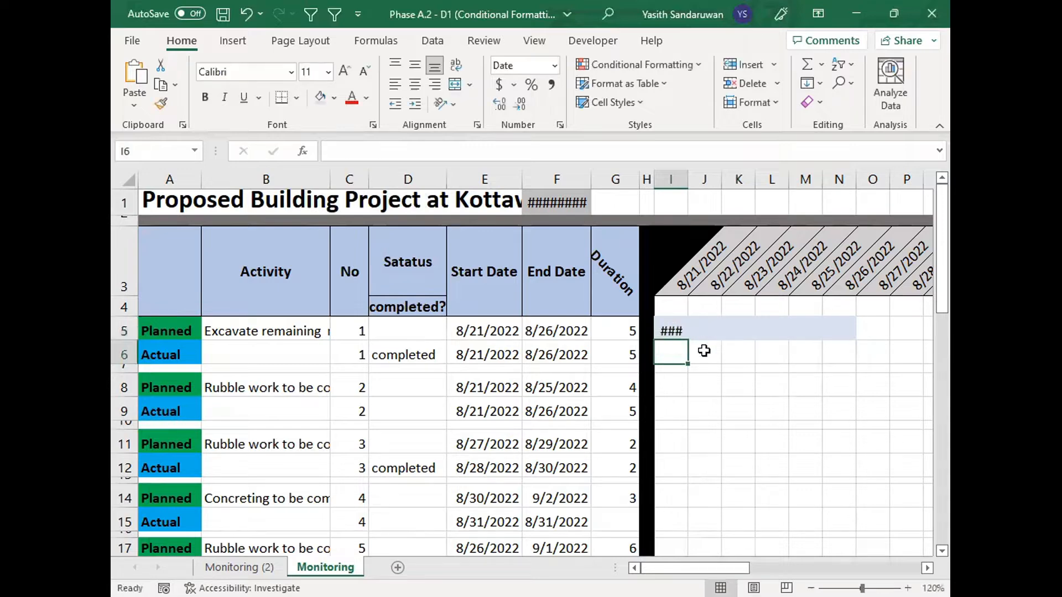
Step: Try the General number format on cell I5 and switch it back to Short Date
left_click(670, 328)
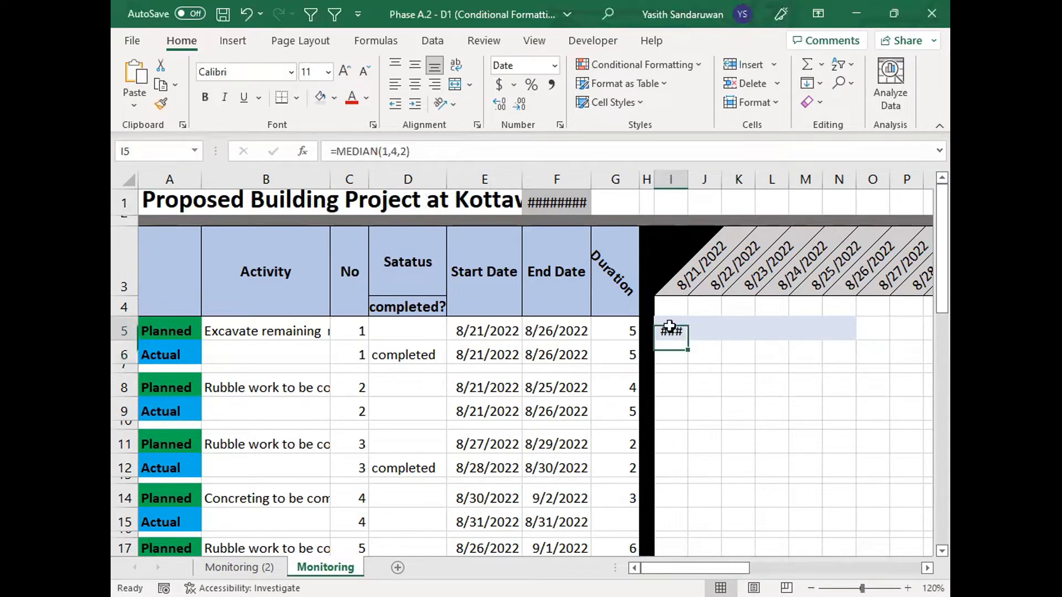
left_click(554, 65)
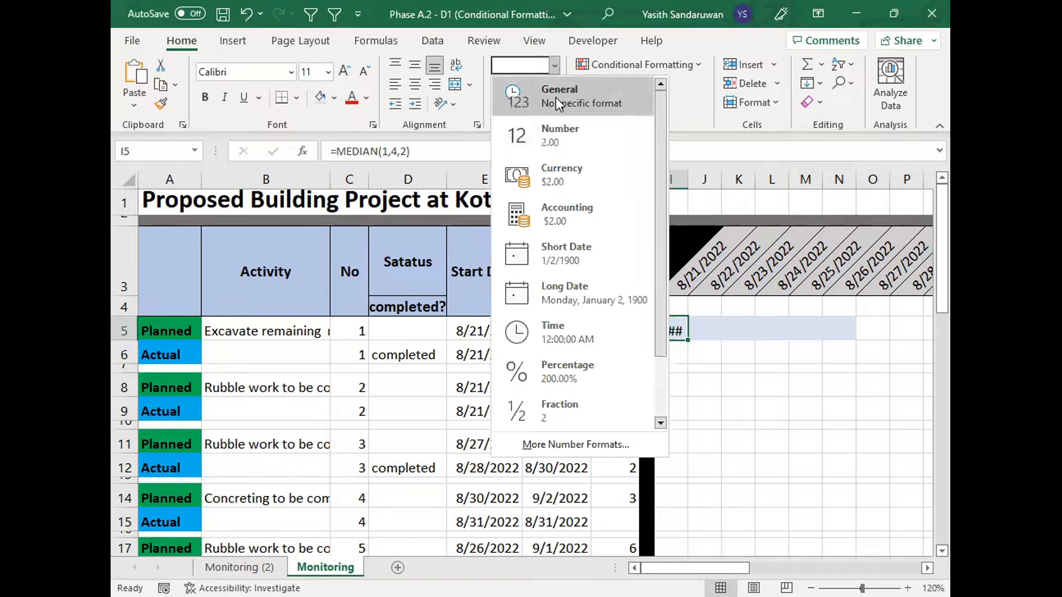
left_click(559, 104)
left_click(554, 65)
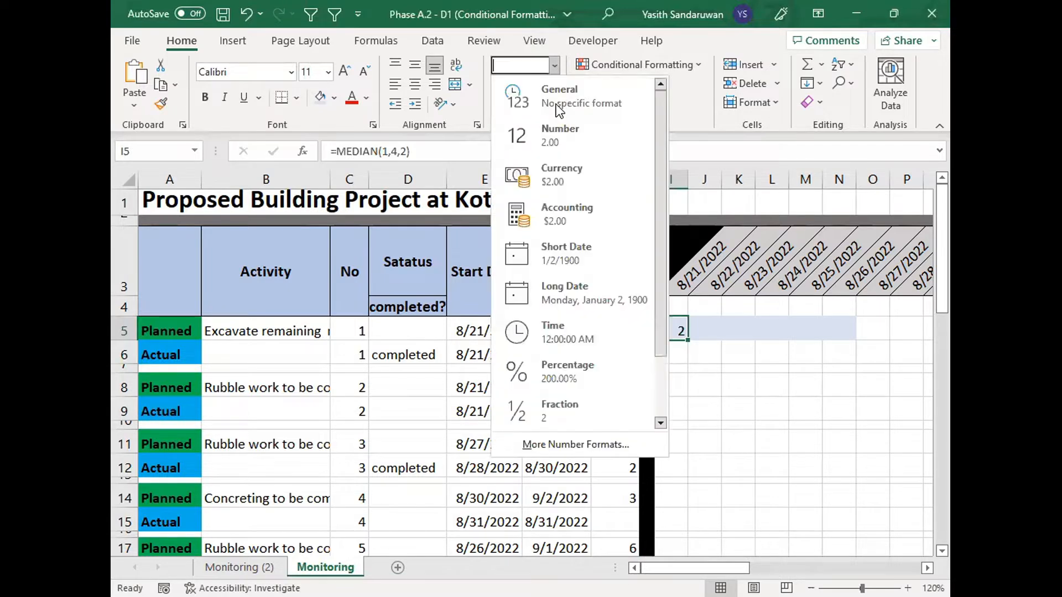
left_click(555, 250)
left_click(740, 388)
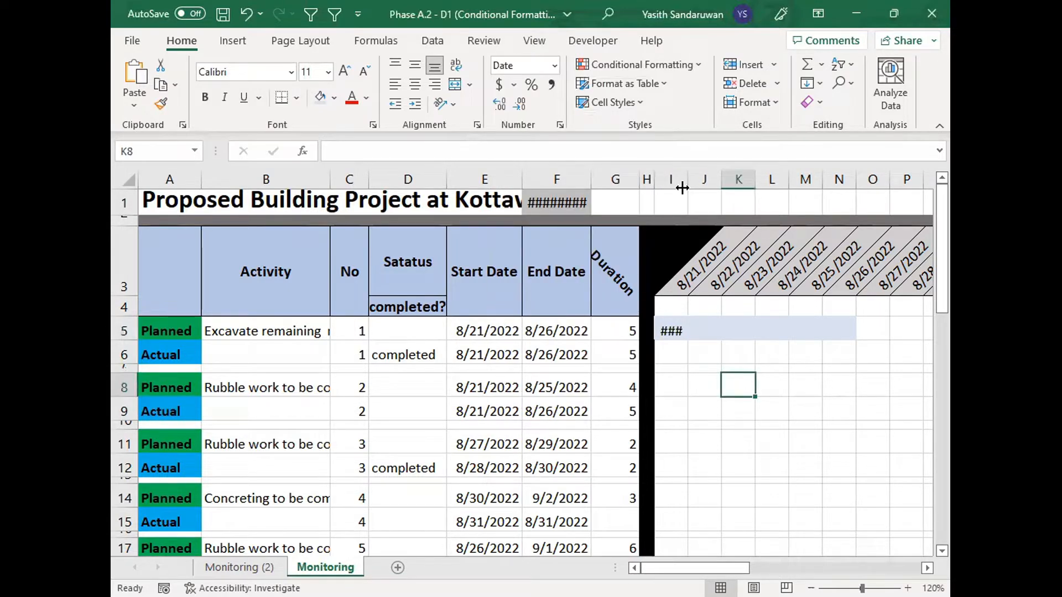
Step: Replace the formula in I5 with =MEDIAN(E5,F5,I3), using the planned start date, end date and first timeline date
left_click(670, 333)
type("=m")
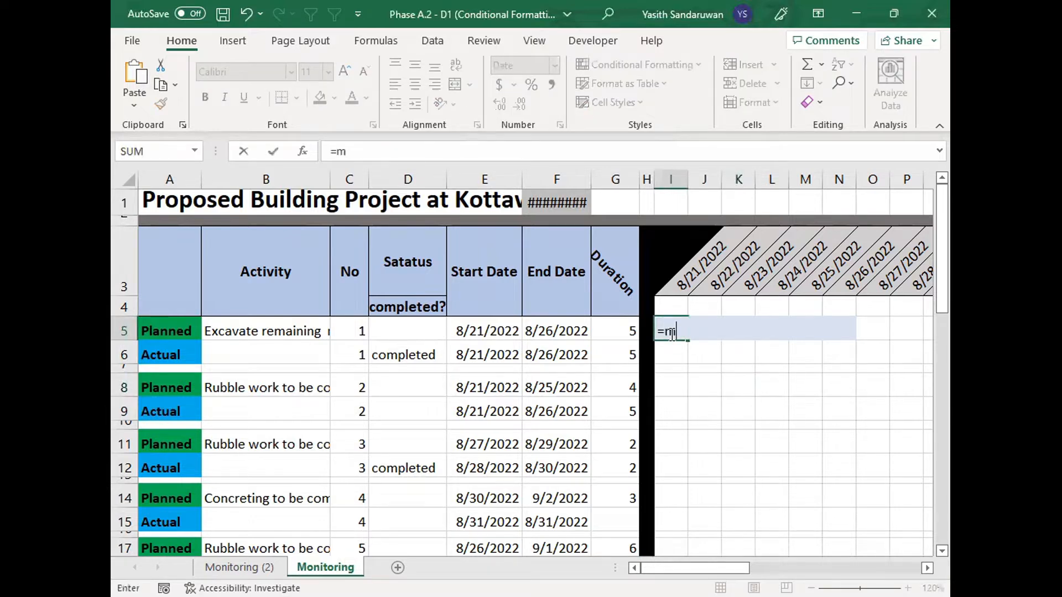
type("edian")
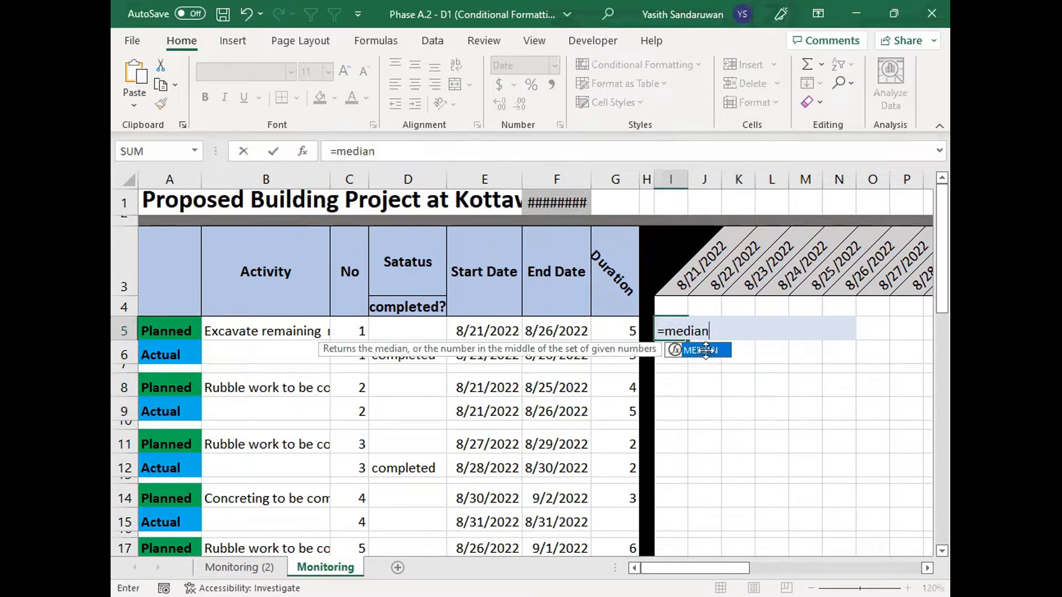
double_click(699, 350)
left_click(483, 330)
type(",")
left_click(537, 329)
type(",")
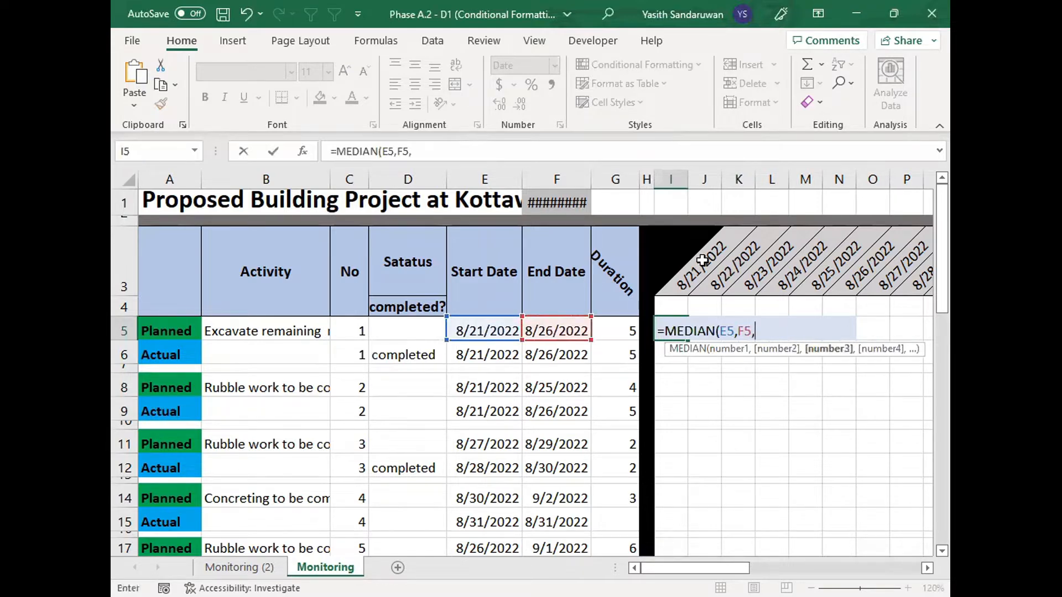
left_click(686, 263)
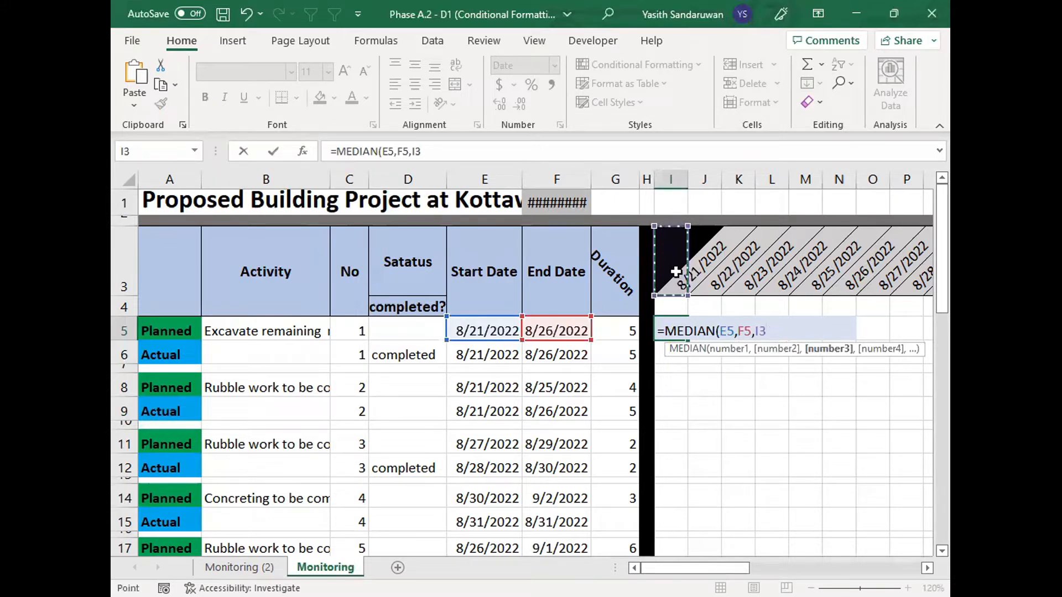
type(")")
key("Return")
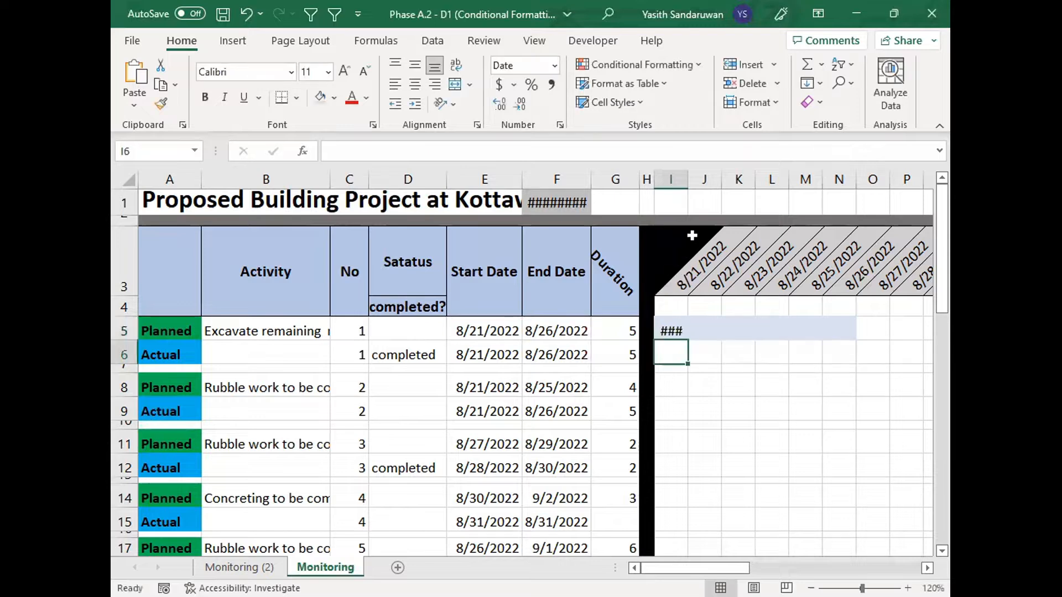
Step: Widen timeline columns I through Q together to roughly twice their width
left_click_drag(931, 175, 749, 183)
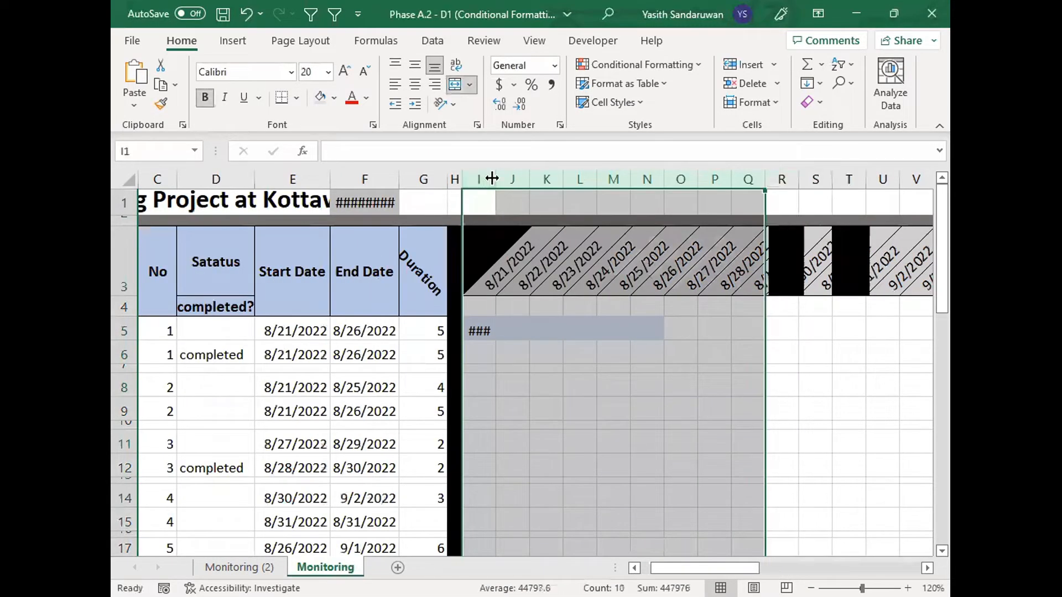
left_click_drag(492, 178, 530, 178)
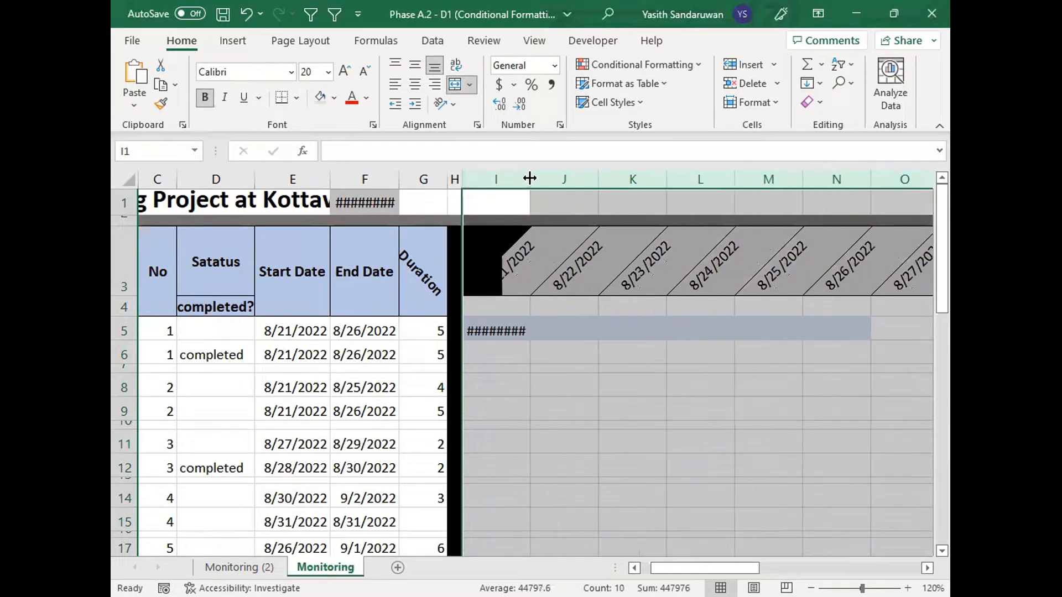
Step: Inspect the cell references used by the MEDIAN formula in I5, leaving the formula as it is
left_click(494, 323)
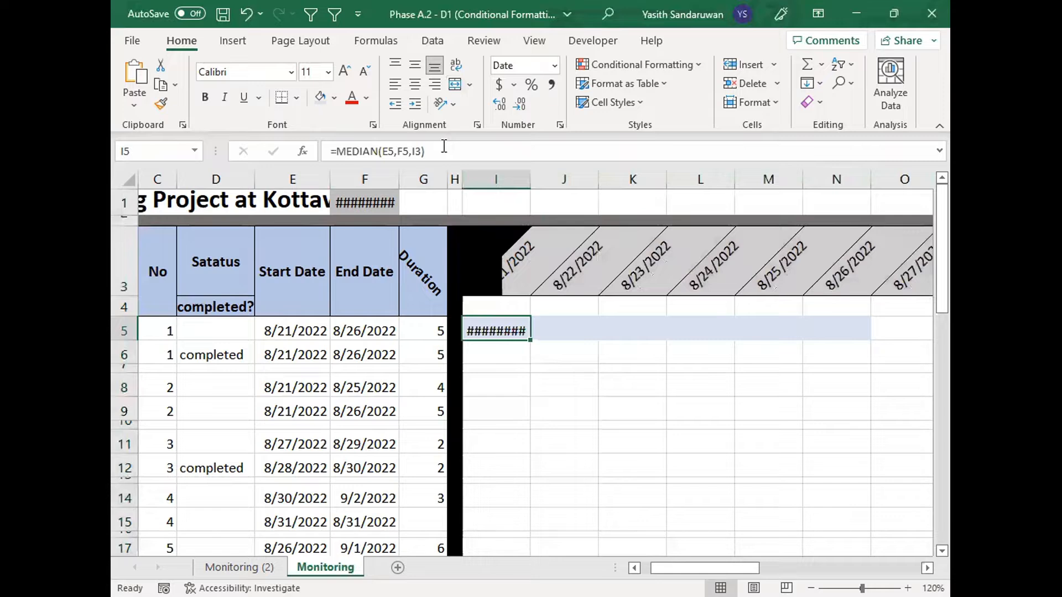
left_click(377, 152)
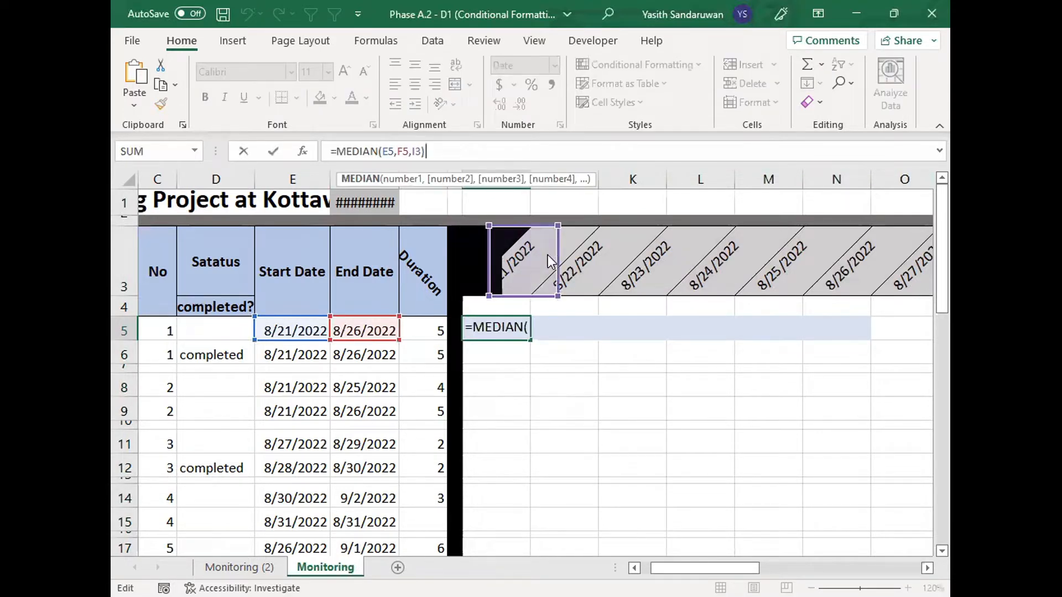
key("End")
key("Return")
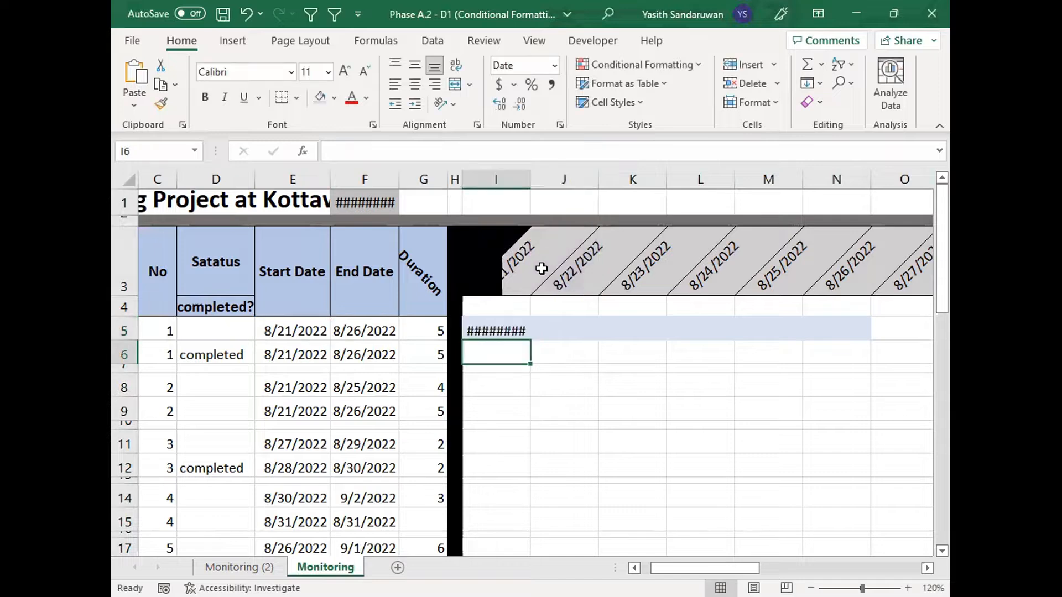
Step: Re-enter =MEDIAN(E5,F5,I3) in cell I5 and widen column I enough to fit the full date
left_click(500, 328)
type("=median")
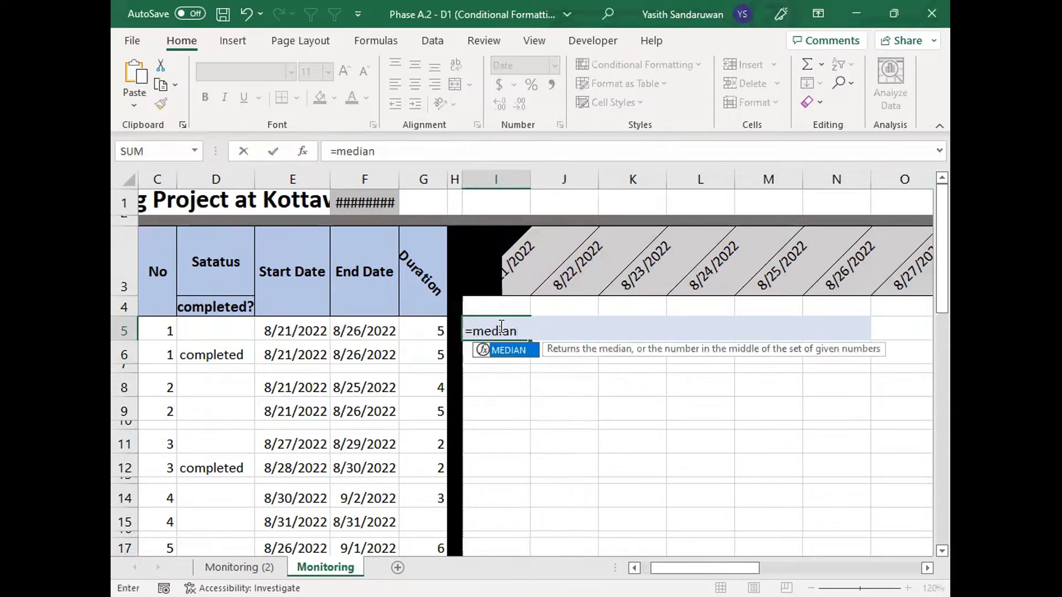
type("(")
left_click(285, 331)
type(",")
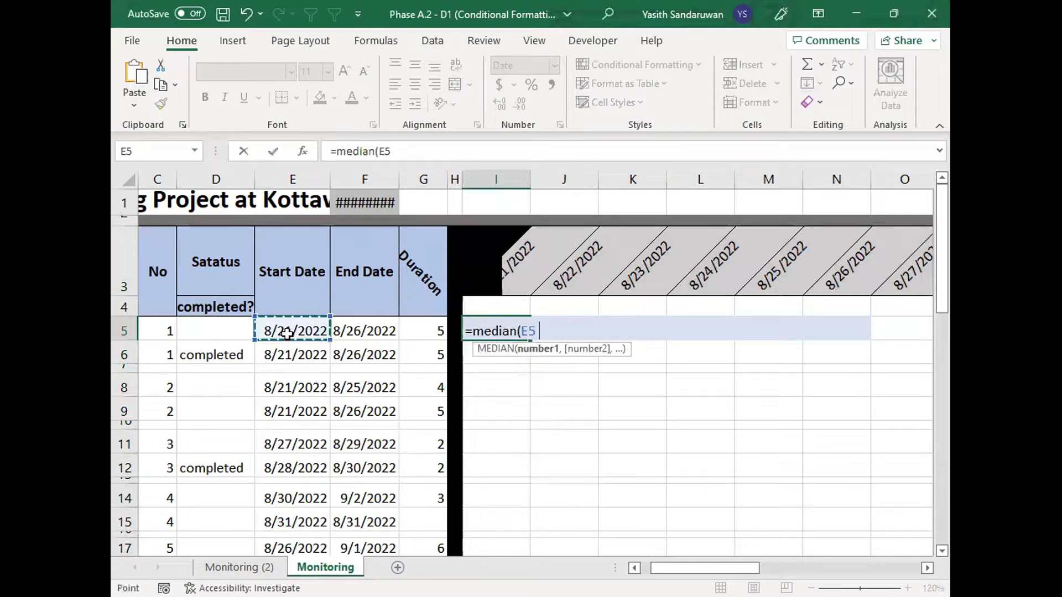
left_click(378, 333)
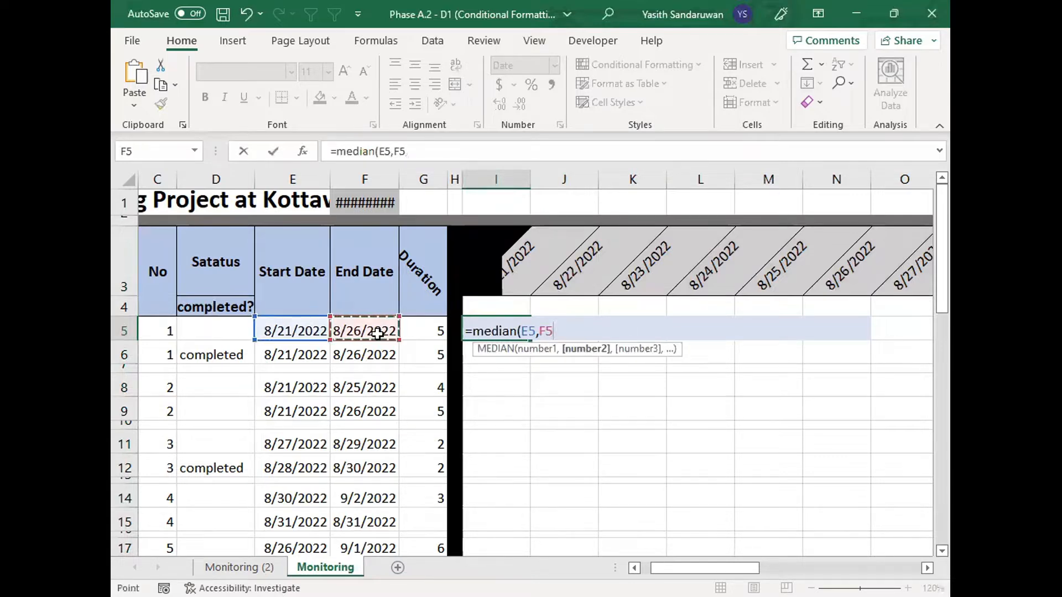
type(",")
left_click(506, 277)
type(")")
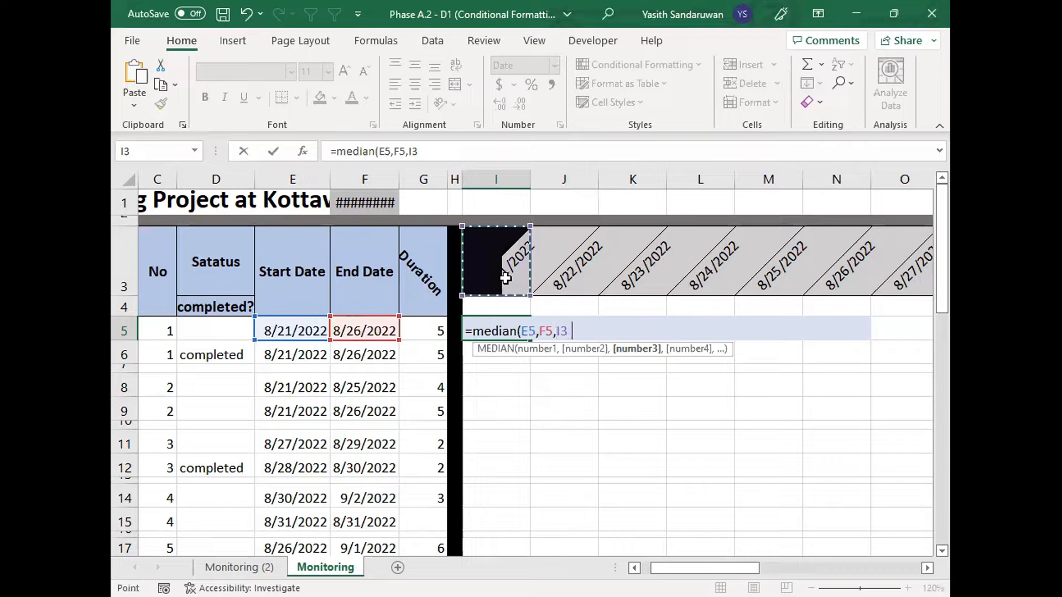
key("Return")
left_click_drag(531, 185, 548, 184)
left_click(583, 383)
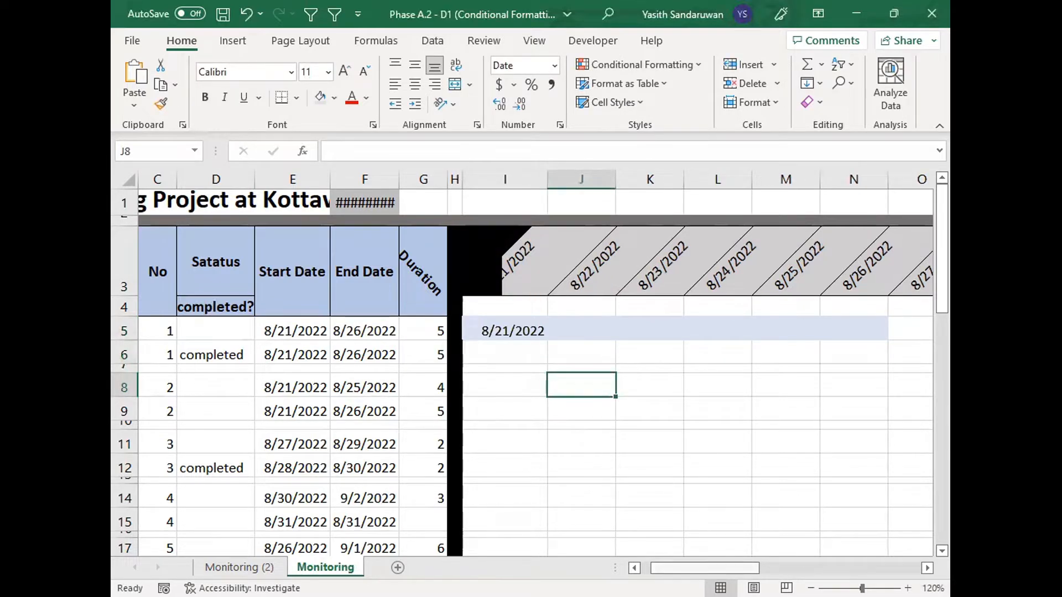
Step: Compare the planned dates in E5 and F5 and the timeline date in I3 with the MEDIAN formula in I5
scroll(681, 441, "left", 2)
left_click(681, 441)
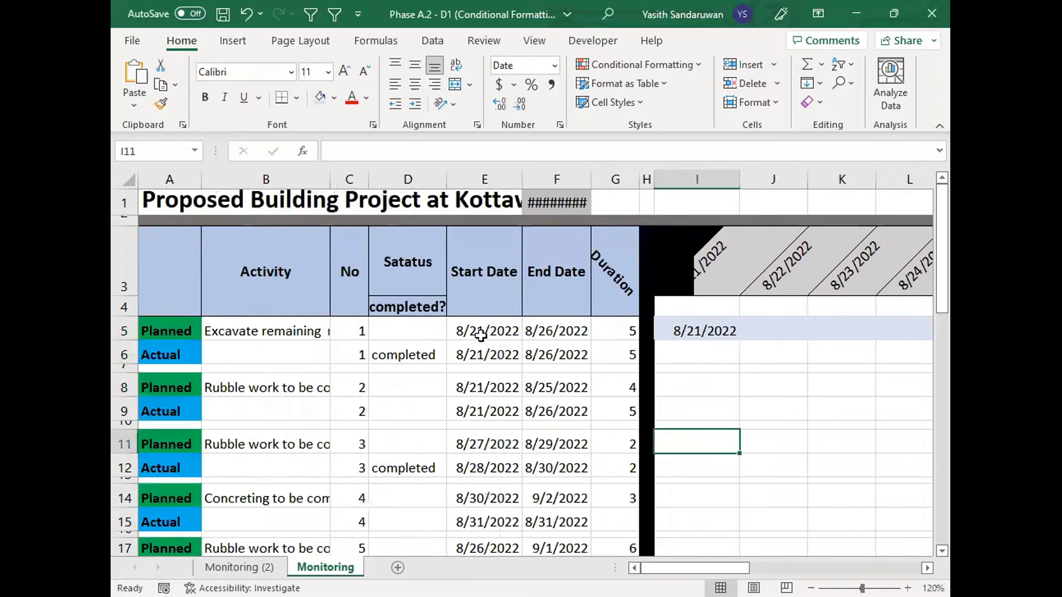
left_click(480, 335)
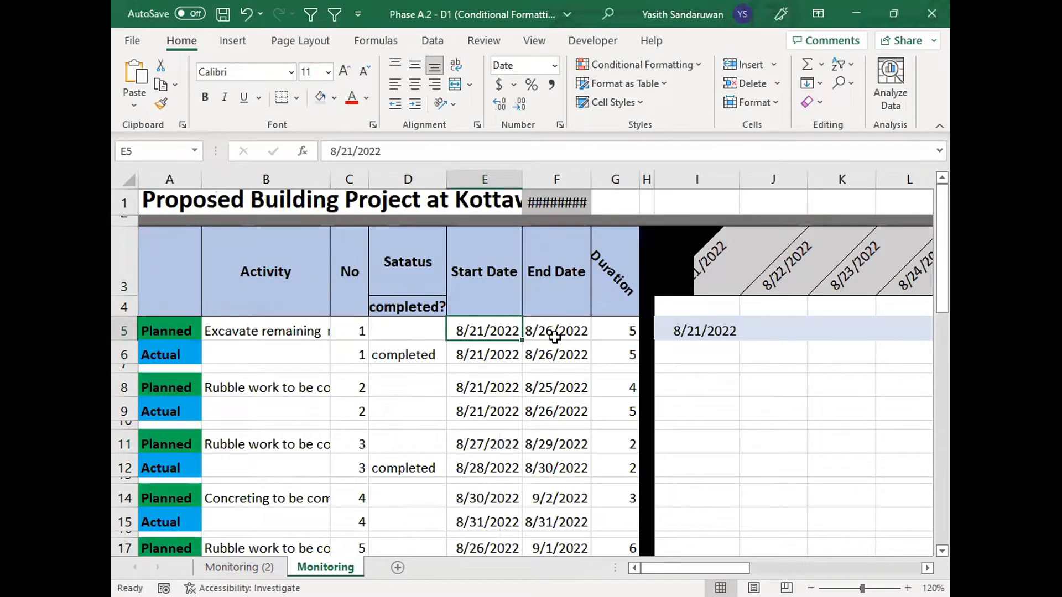
key("Right")
left_click(703, 271)
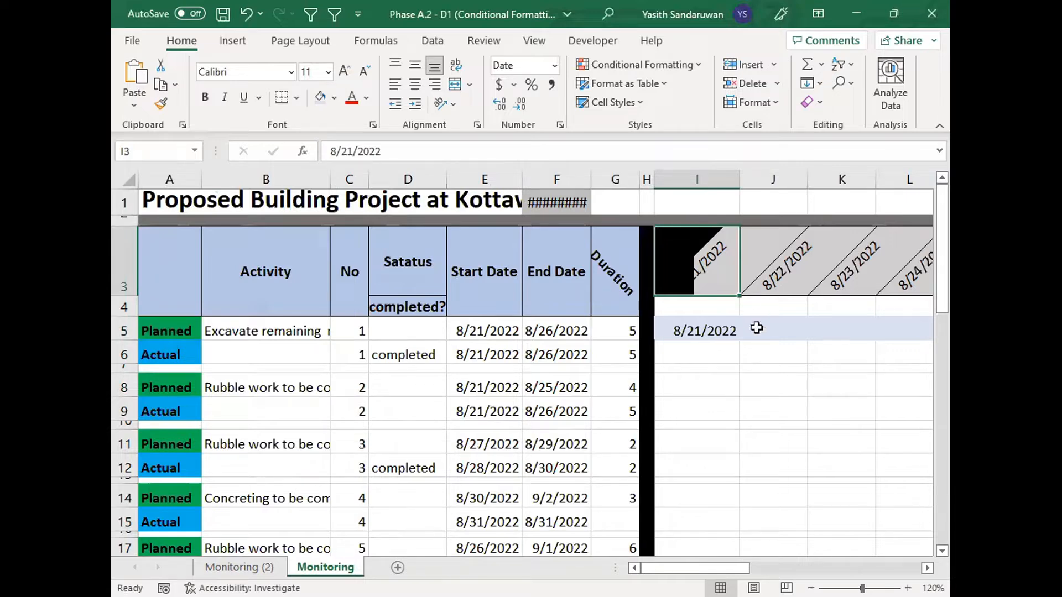
left_click(707, 330)
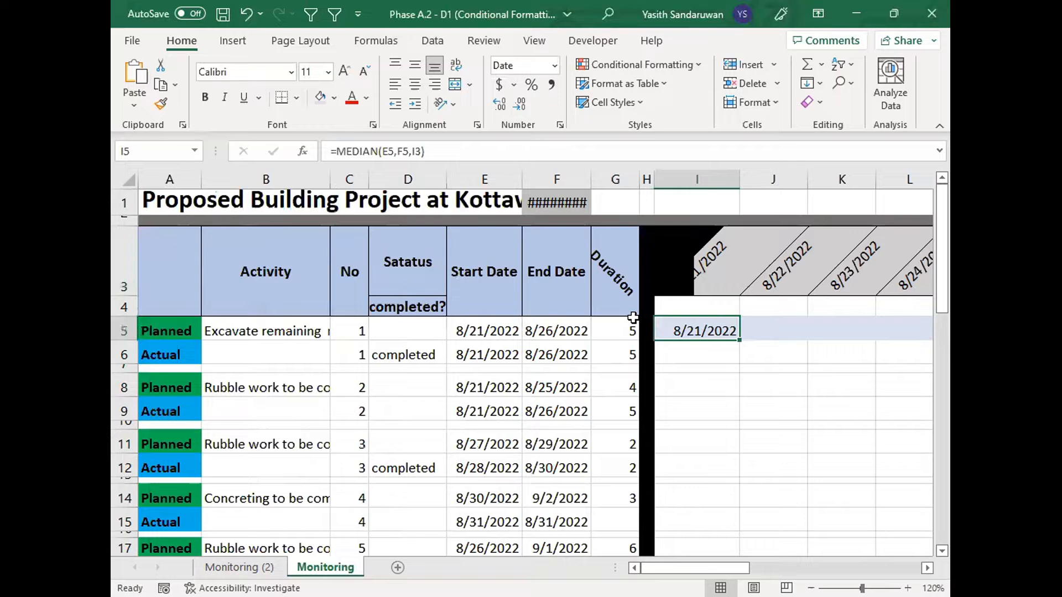
Step: Lock the references in I5 for copying, making the formula =MEDIAN($E5,$F5,I$3)
double_click(689, 331)
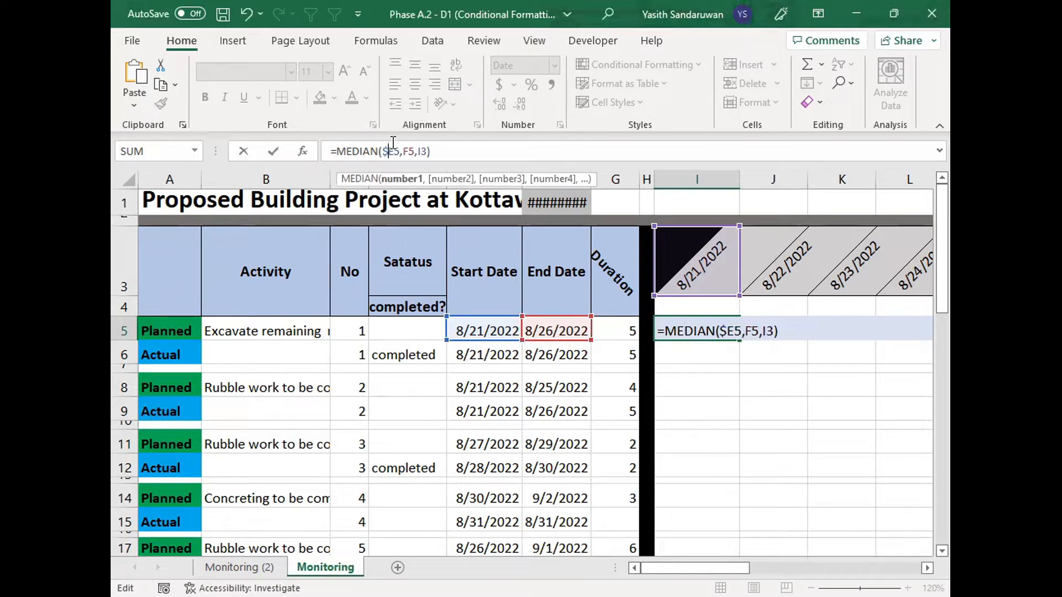
left_click(403, 151)
type("$")
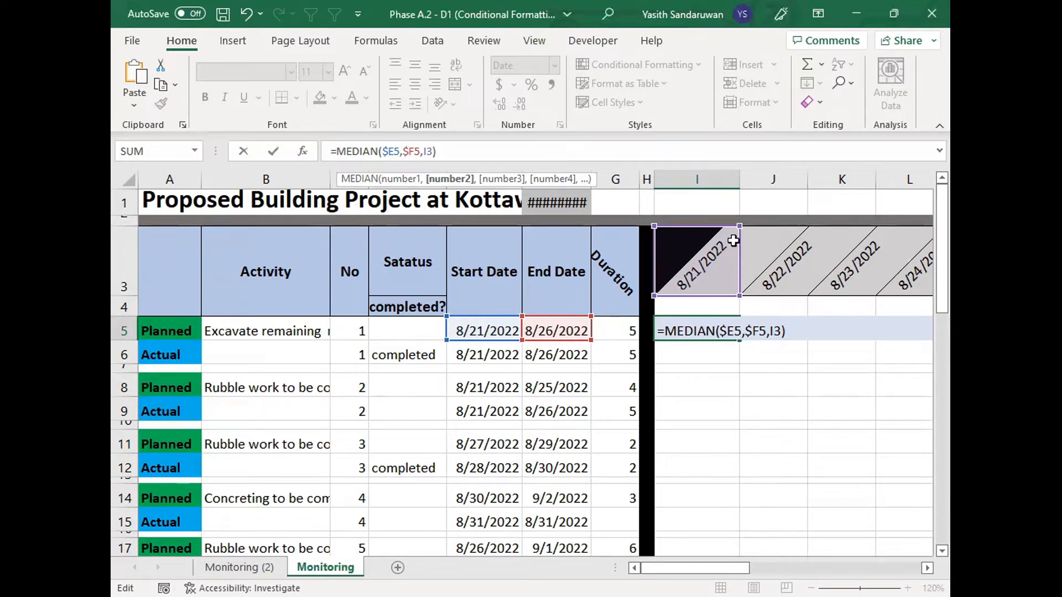
left_click(430, 151)
type("$")
key("Return")
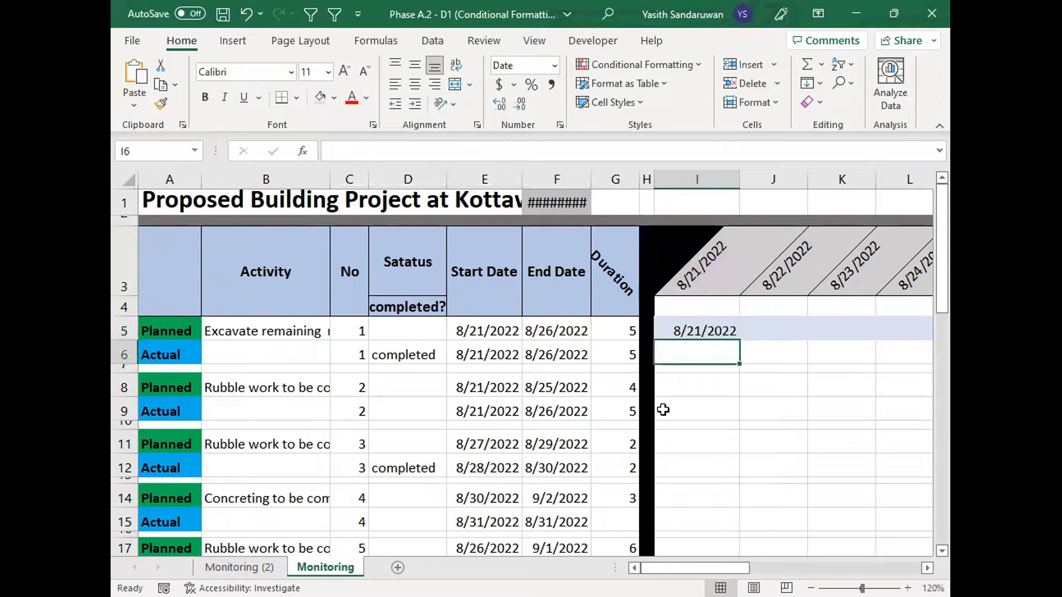
Step: Copy the formula from I5 across to O5 and autofit columns J through O to the dates
left_click(686, 332)
left_click_drag(740, 339, 708, 331)
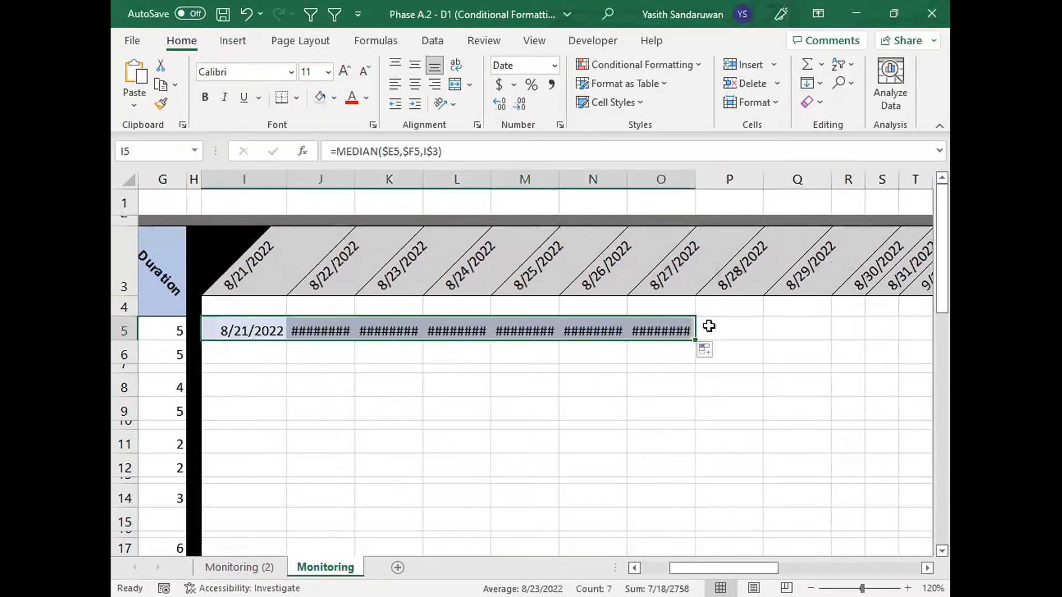
left_click_drag(341, 178, 687, 171)
double_click(352, 176)
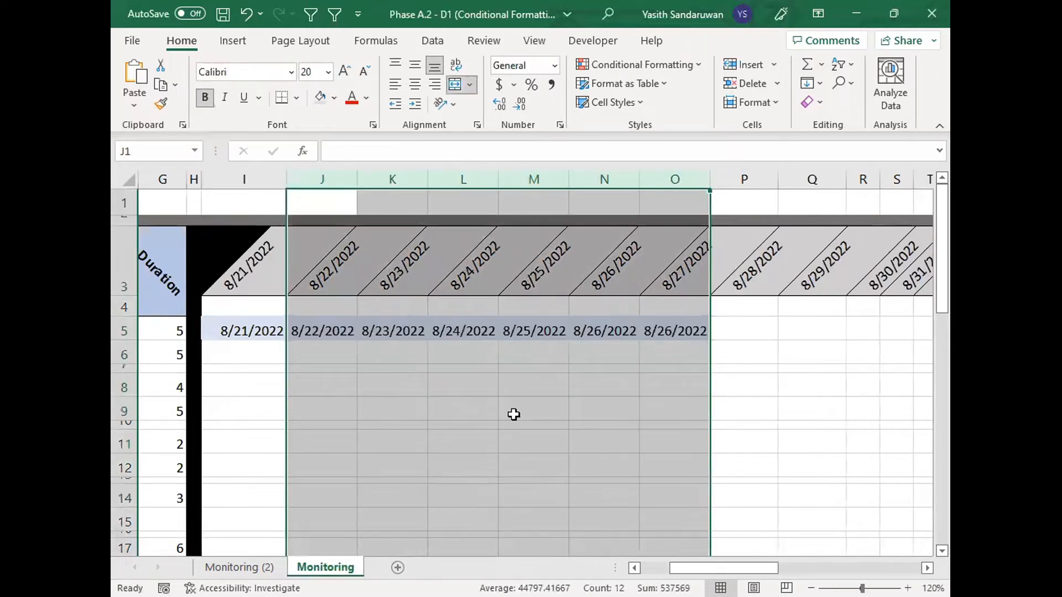
left_click(545, 468)
Step: Check the MEDIAN formula in O5 against the planned start and end dates in E5 and F5
left_click(688, 332)
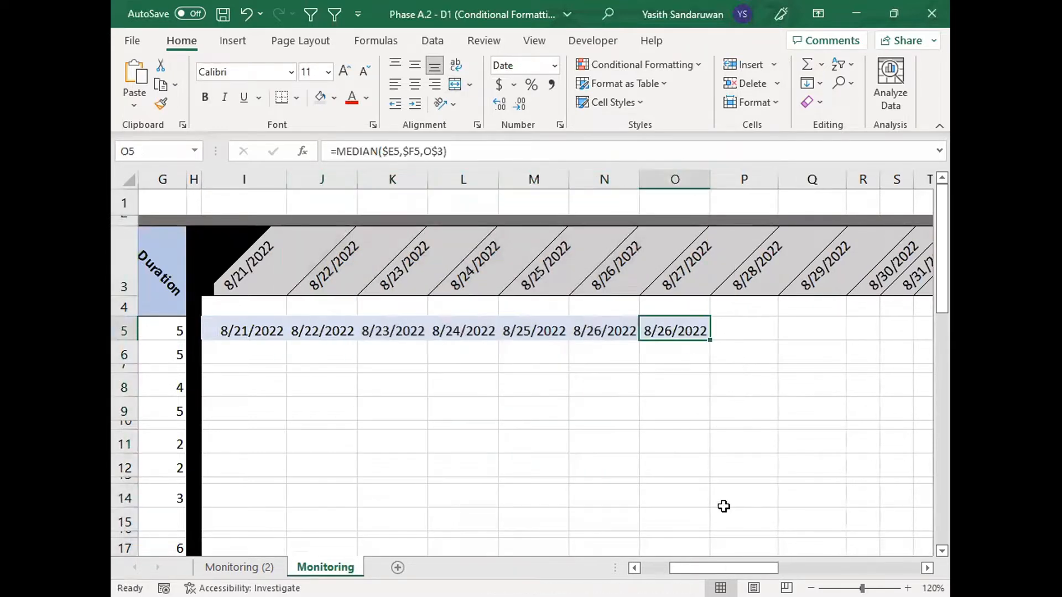
mouse_move(691, 568)
left_mouse_down()
mouse_move(667, 568)
mouse_move(677, 568)
left_mouse_up()
left_click(262, 332)
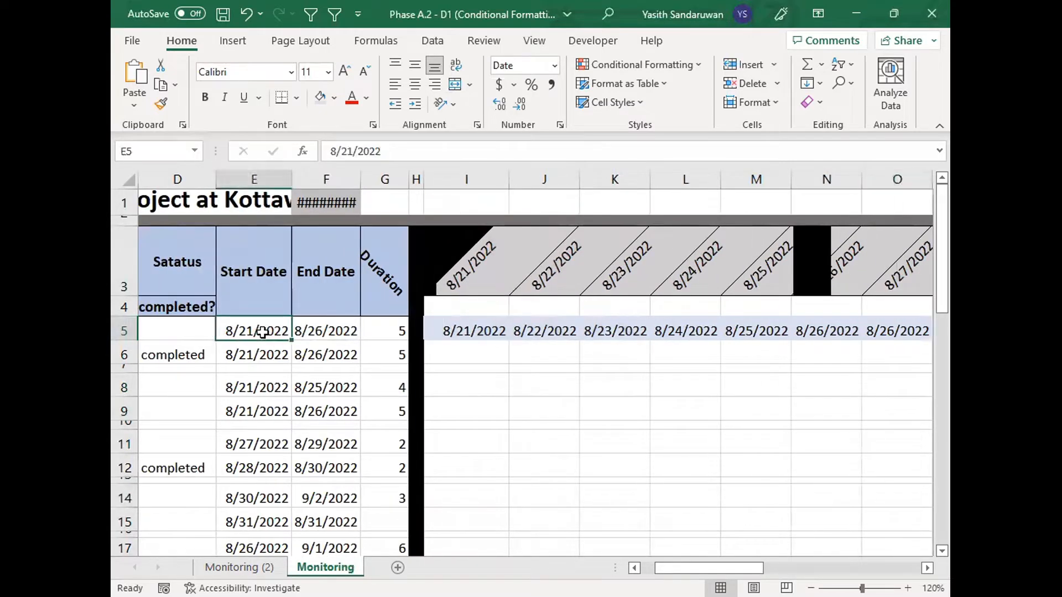
left_click(311, 331)
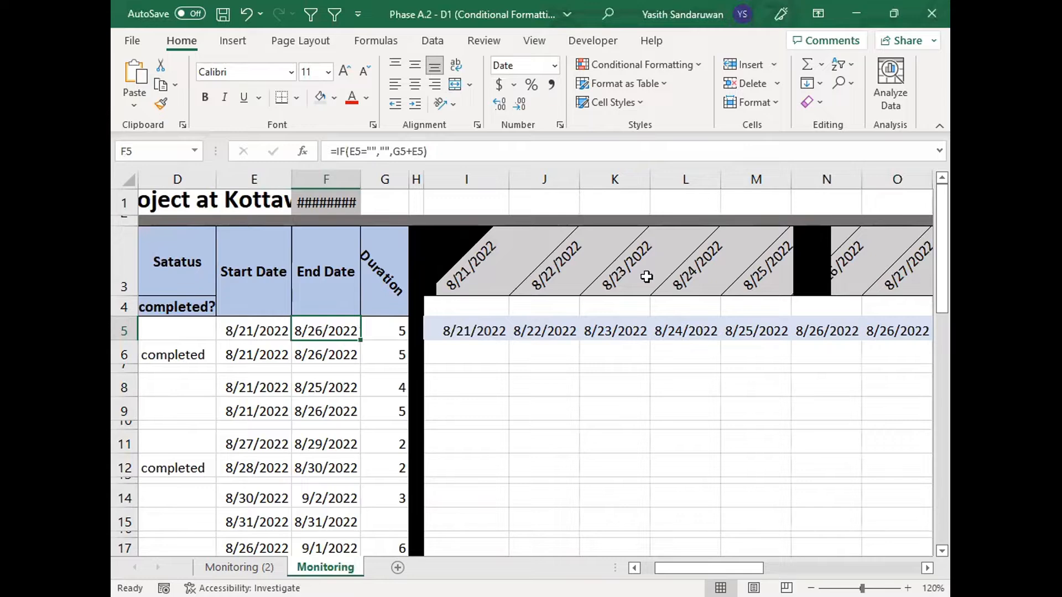
Step: Compare the timeline dates in K3 and N3 with the MEDIAN formulas in K5 and N5 and the planned dates in E5 and F5
left_click(624, 276)
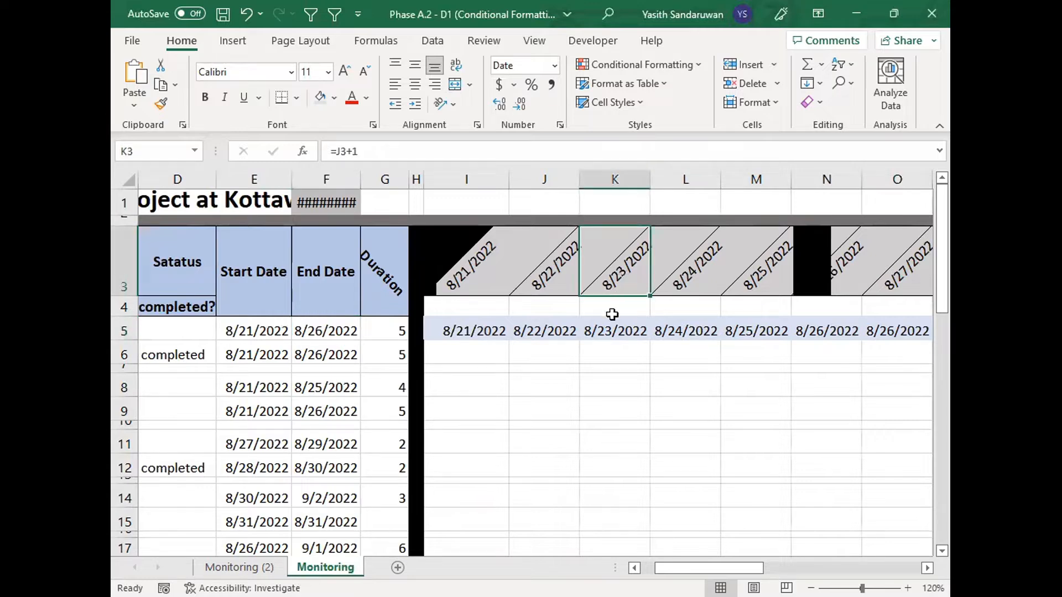
left_click(612, 326)
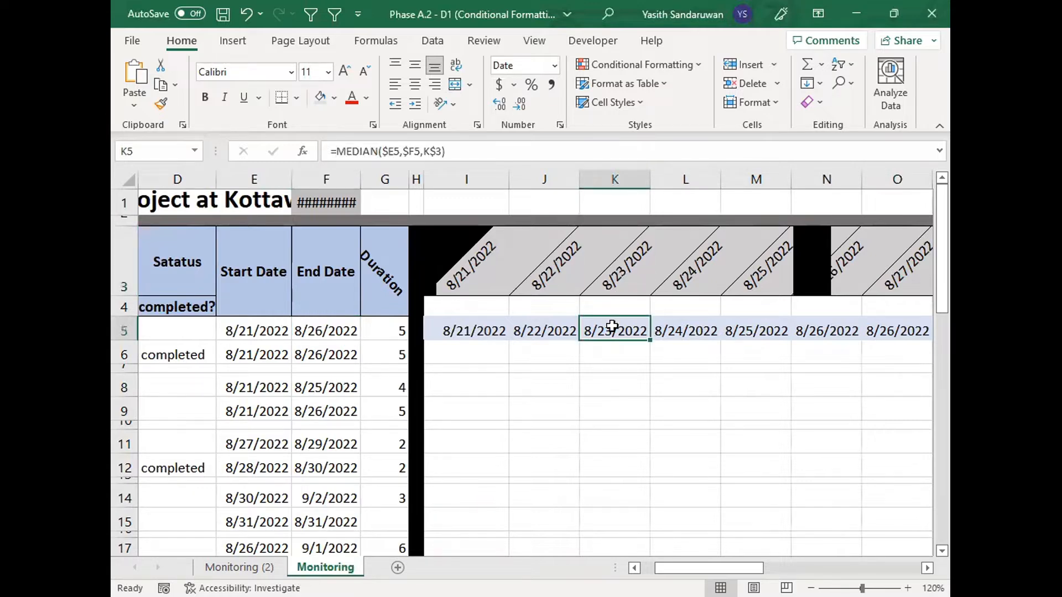
left_click(829, 292)
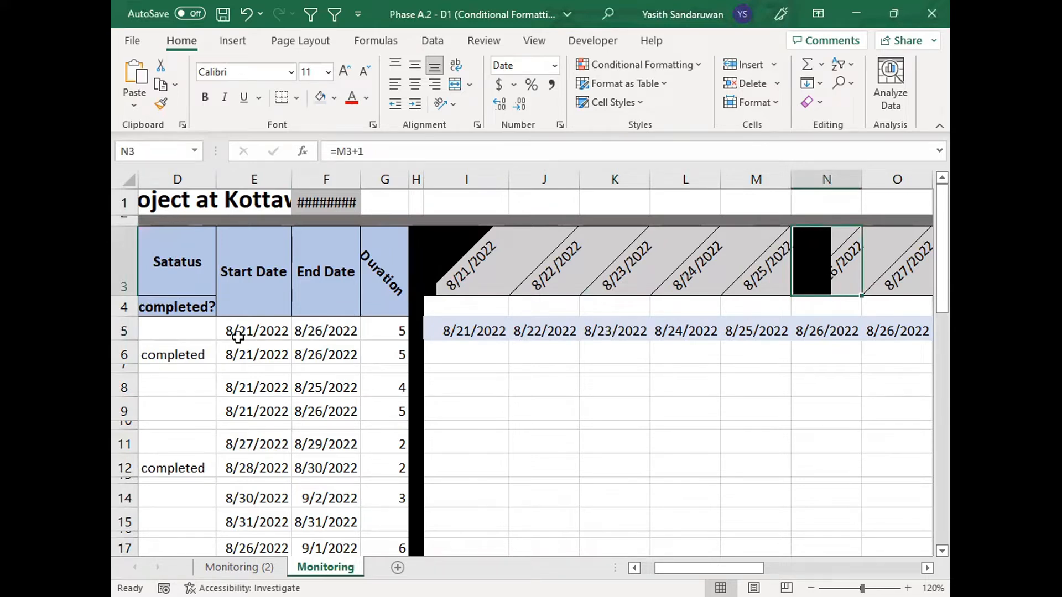
left_click(254, 327)
left_click(304, 330)
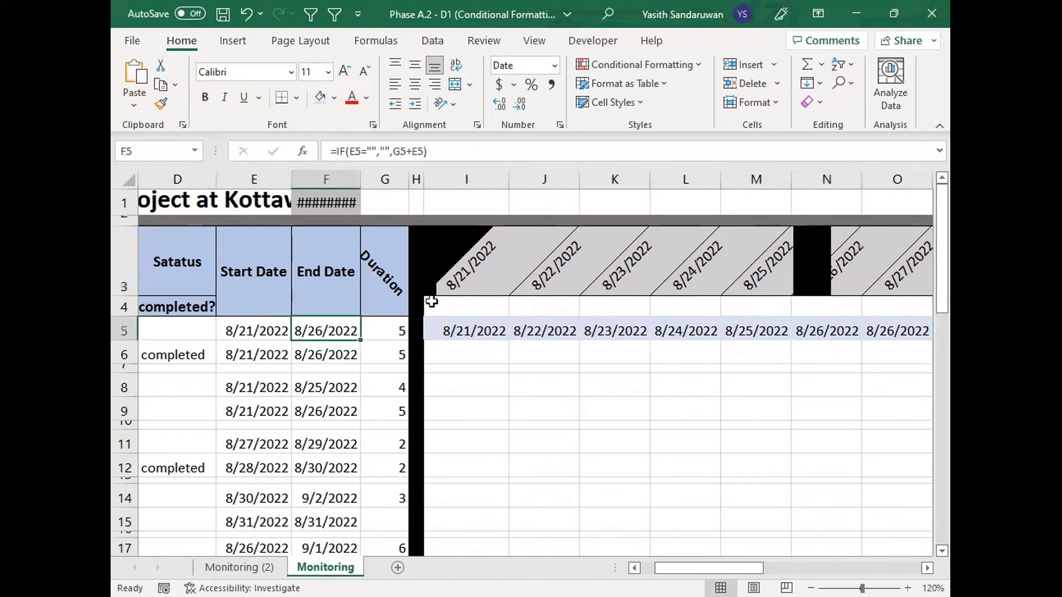
left_click(815, 255)
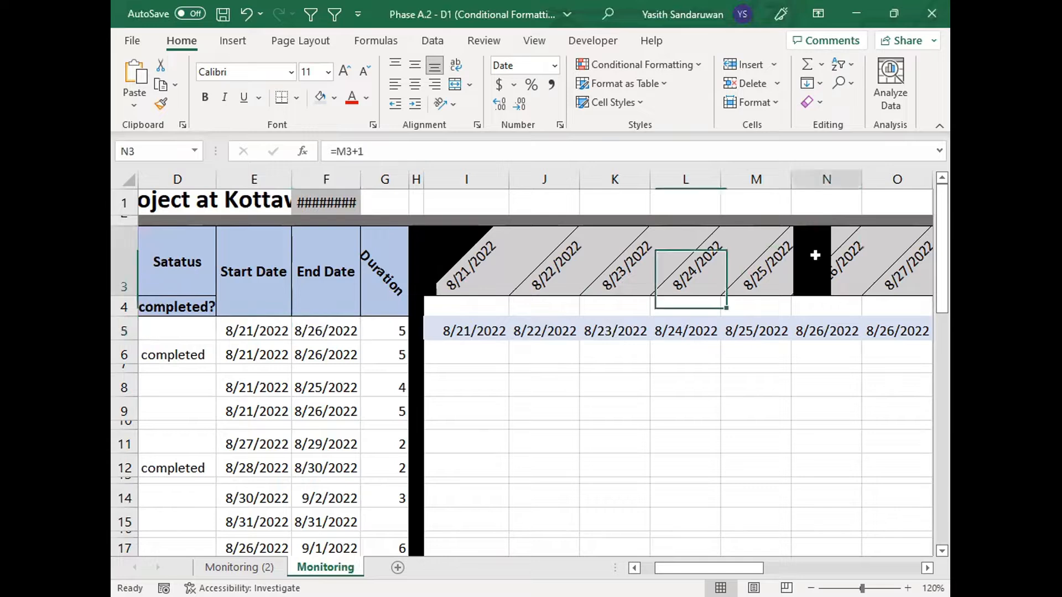
left_click(824, 335)
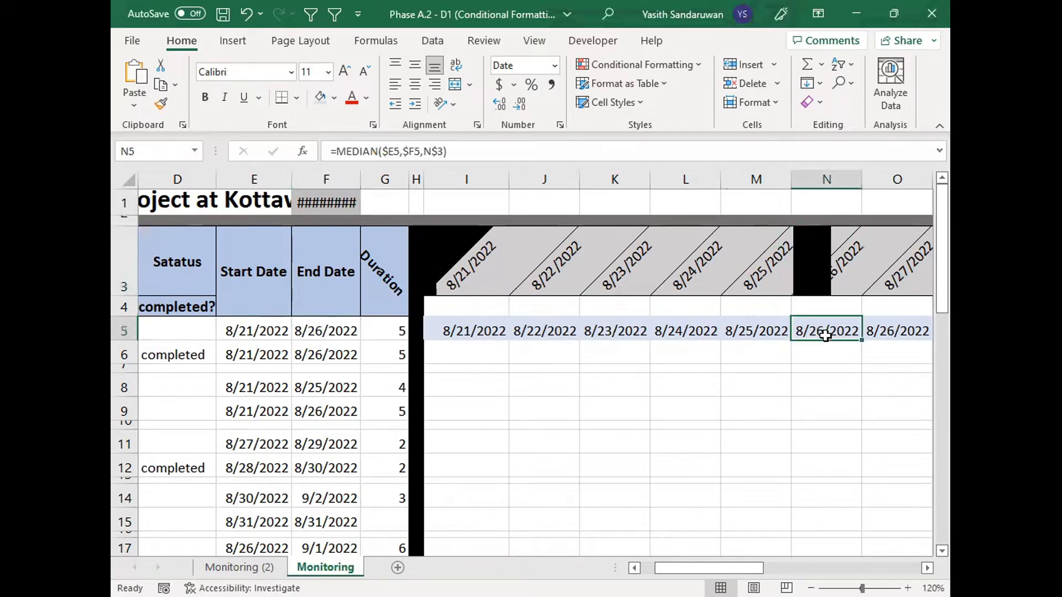
Step: Check the timeline date in O3 against the planned dates in E5 and F5 and the MEDIAN formula in O5
left_click(908, 280)
left_click_drag(256, 327, 305, 325)
left_click(318, 329)
left_click(322, 327)
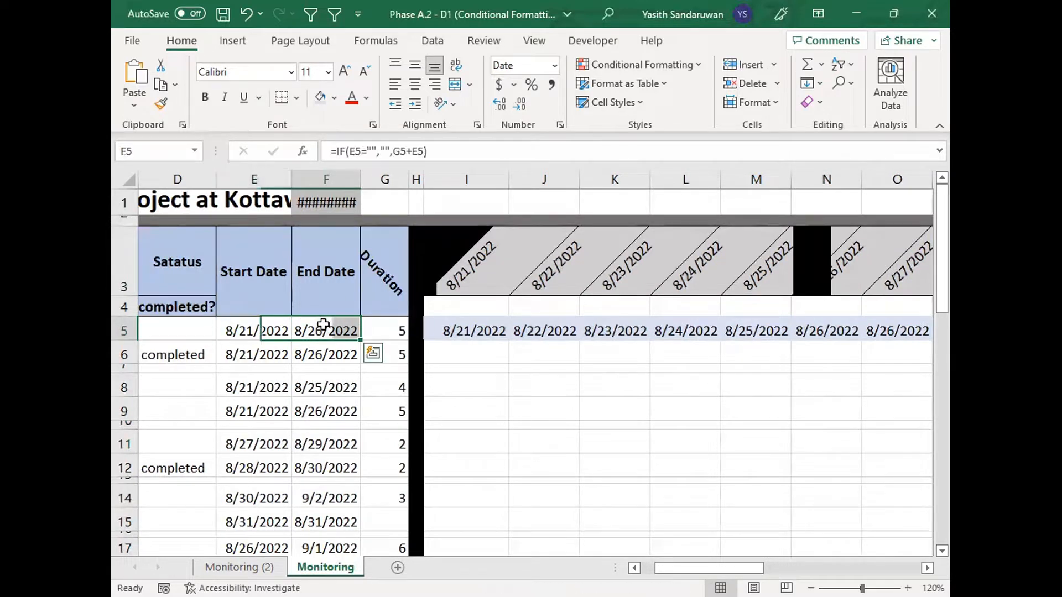
left_click(908, 276)
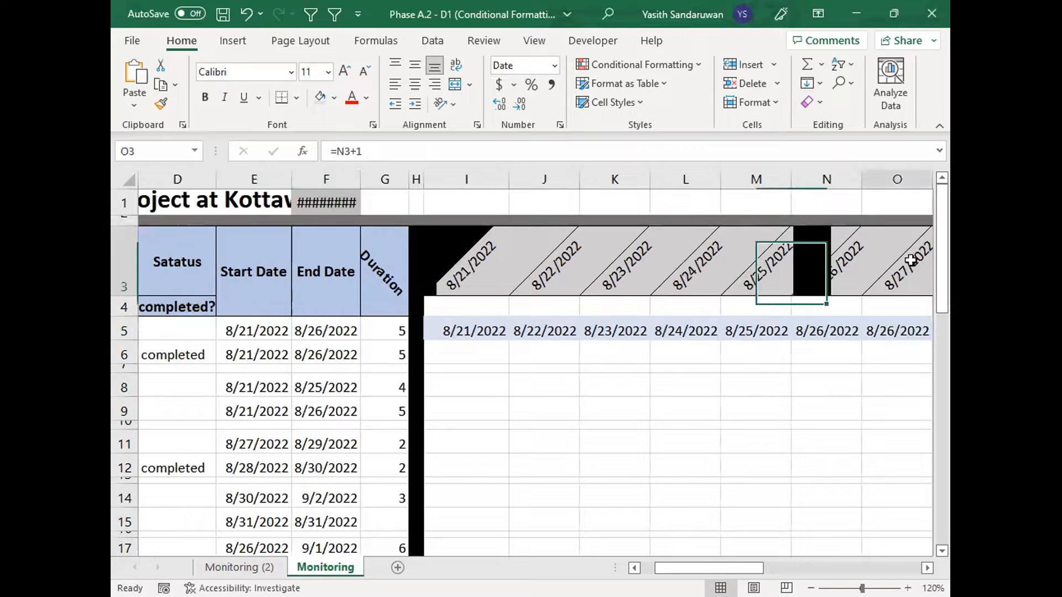
left_click(328, 330)
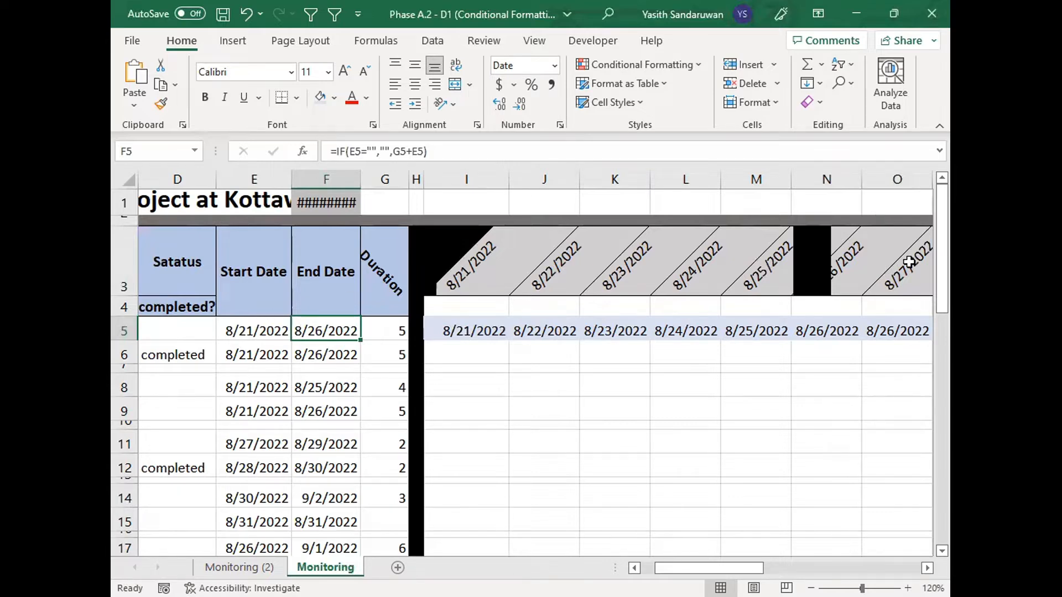
left_click(902, 321)
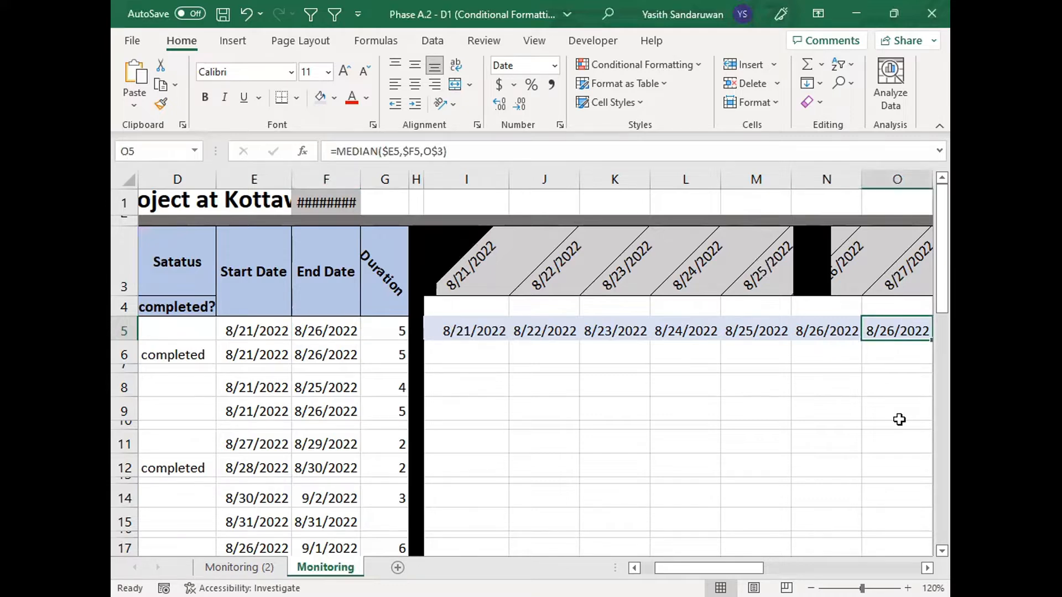
Step: Extend the MEDIAN formula from O5 to P5 and autofit column P to the date
scroll(900, 420, "right", 1)
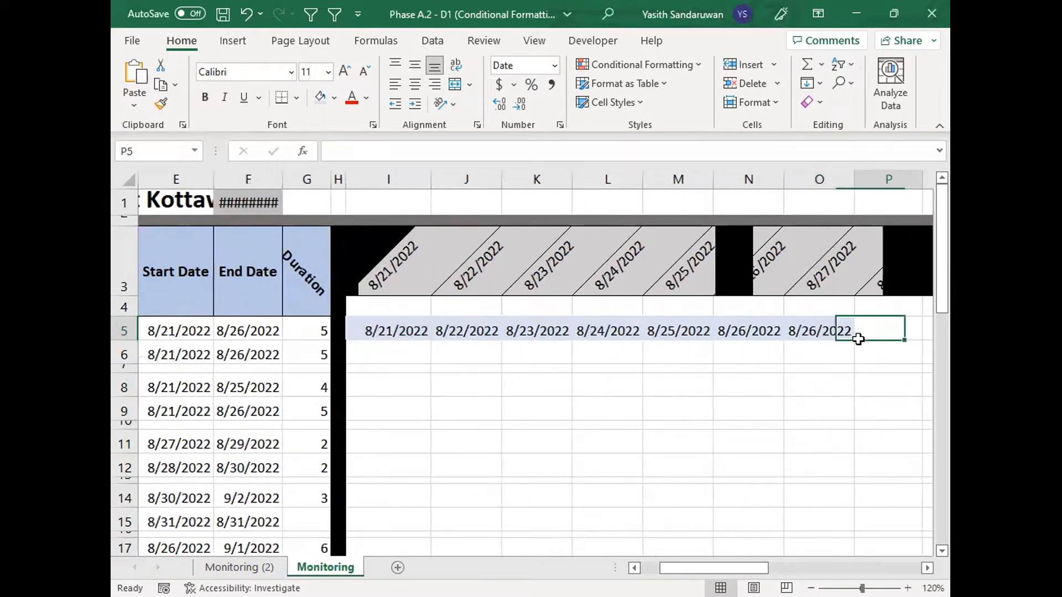
left_click_drag(857, 338, 919, 336)
left_click(892, 335)
double_click(924, 179)
left_click(877, 286)
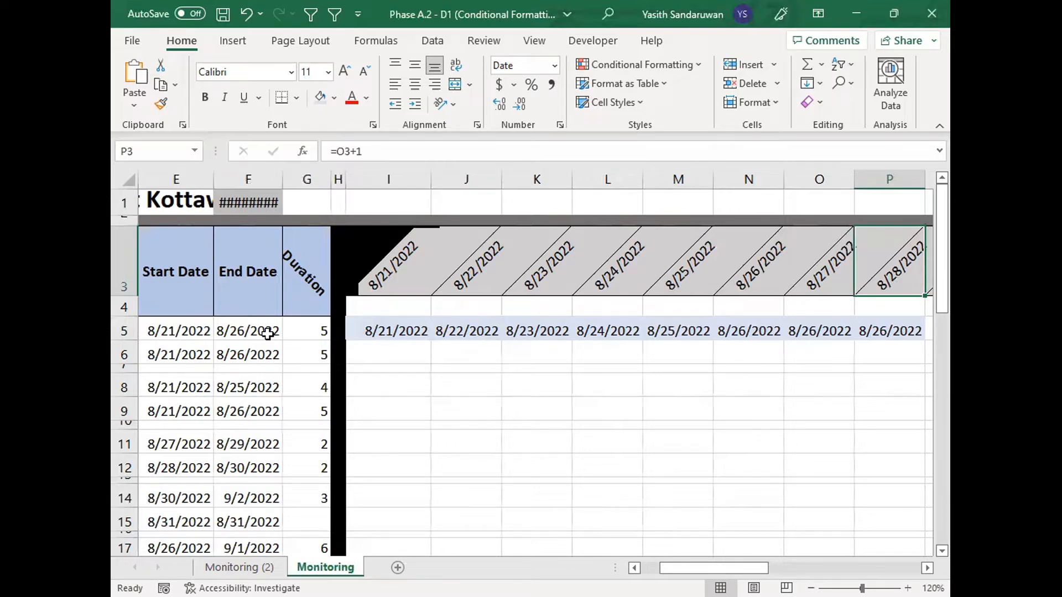
Step: Fill the row 5 timeline cells I5 to N5 with dark gray
left_click_drag(395, 333, 766, 332)
left_click(336, 101)
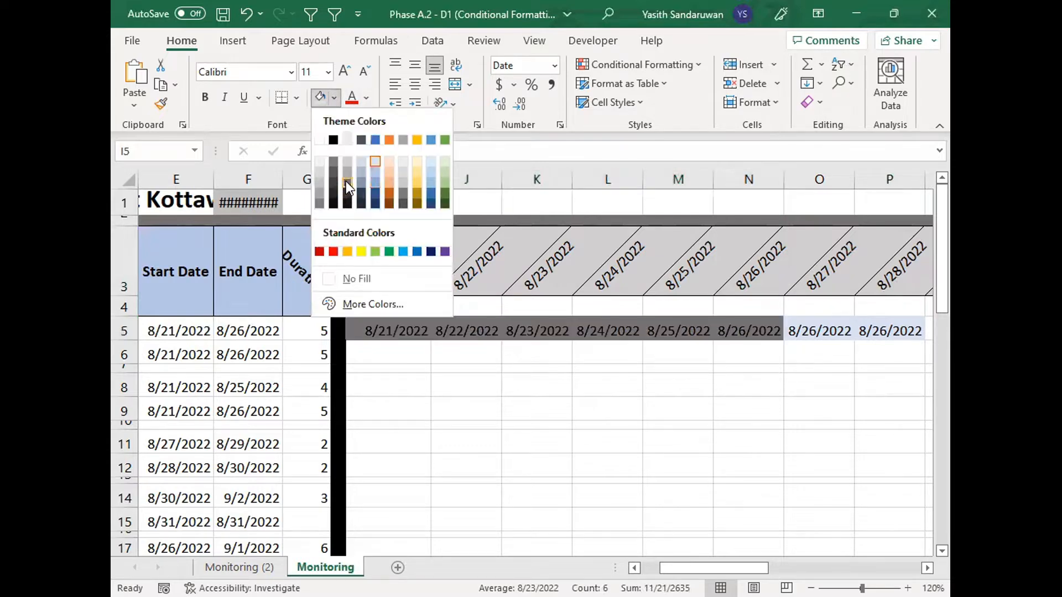
left_click(348, 187)
left_click(639, 377)
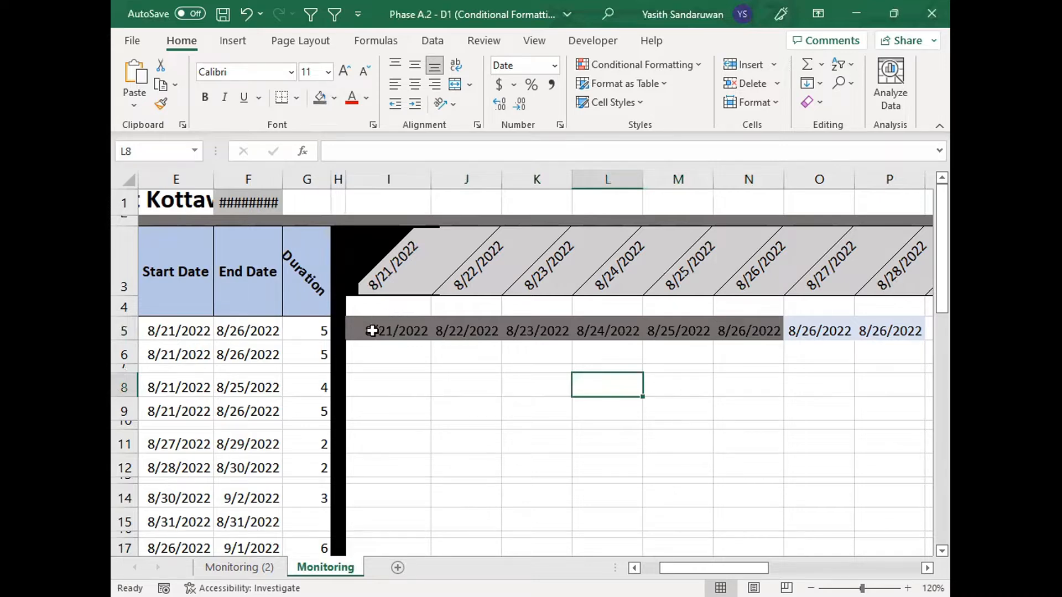
Step: Check the MEDIAN formula in I5 against the timeline date in I3 and the planned start and end dates in E5:F5
left_click(400, 330)
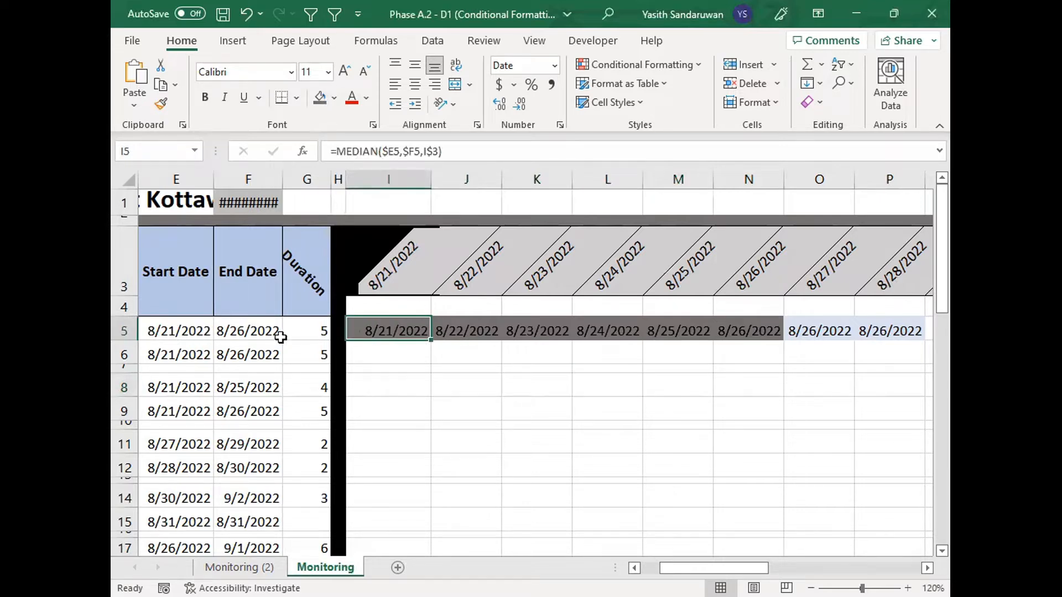
left_click(404, 270)
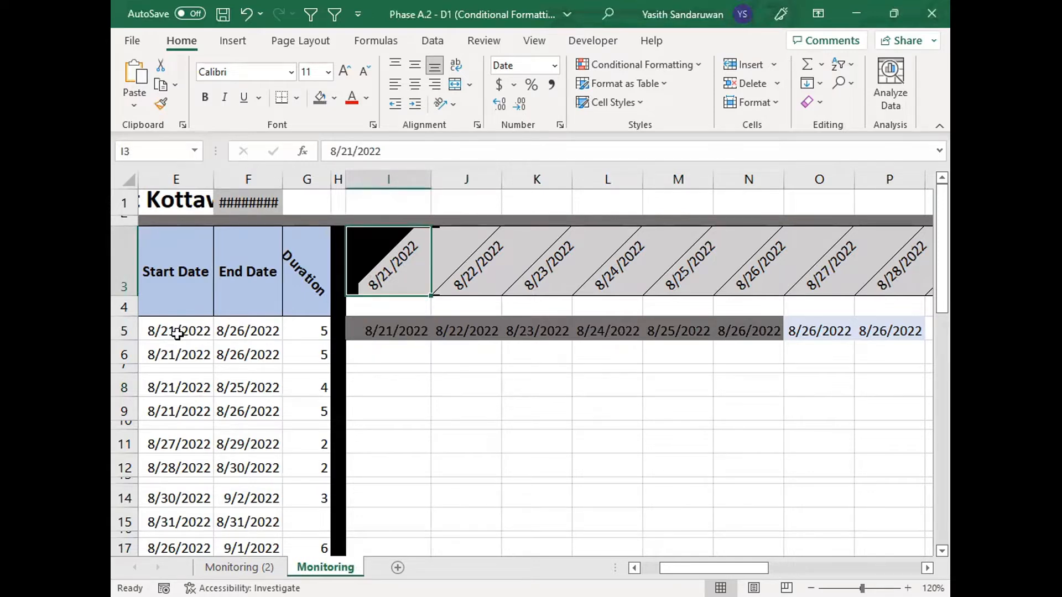
left_click_drag(180, 332, 238, 332)
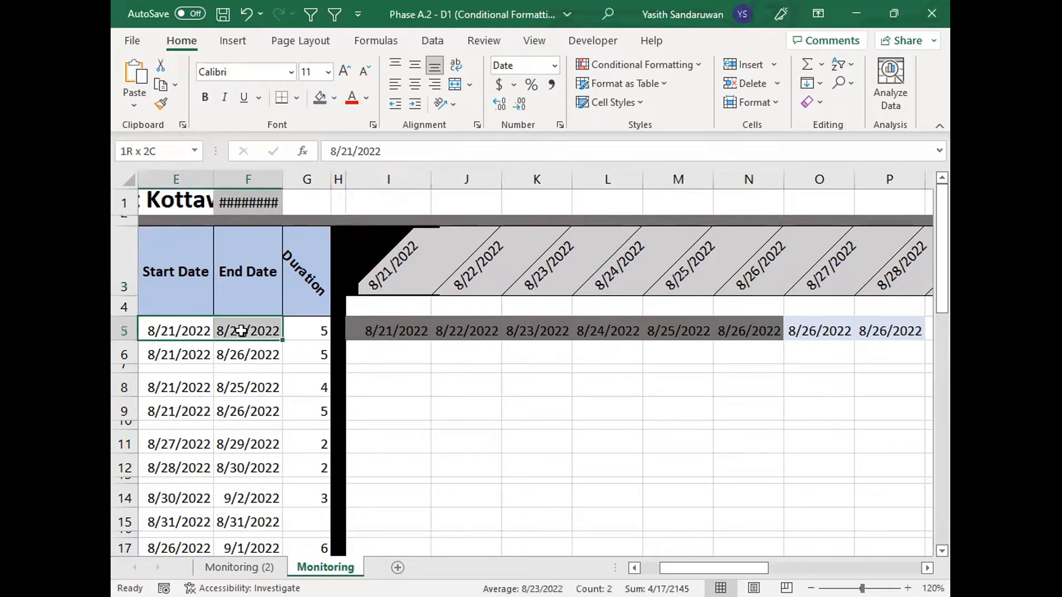
left_click(404, 274)
left_click(742, 261)
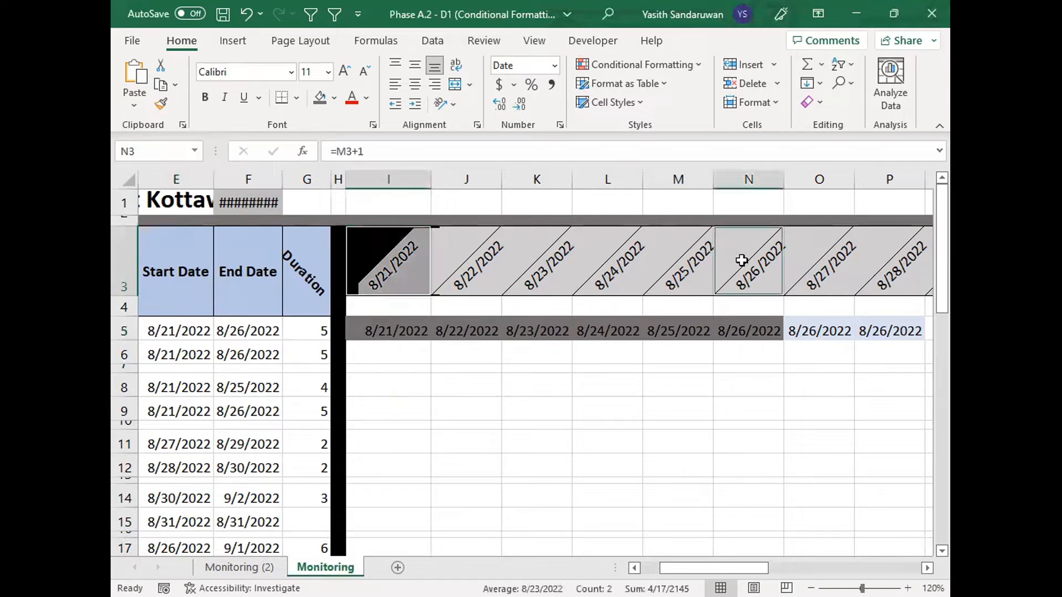
left_click(390, 334)
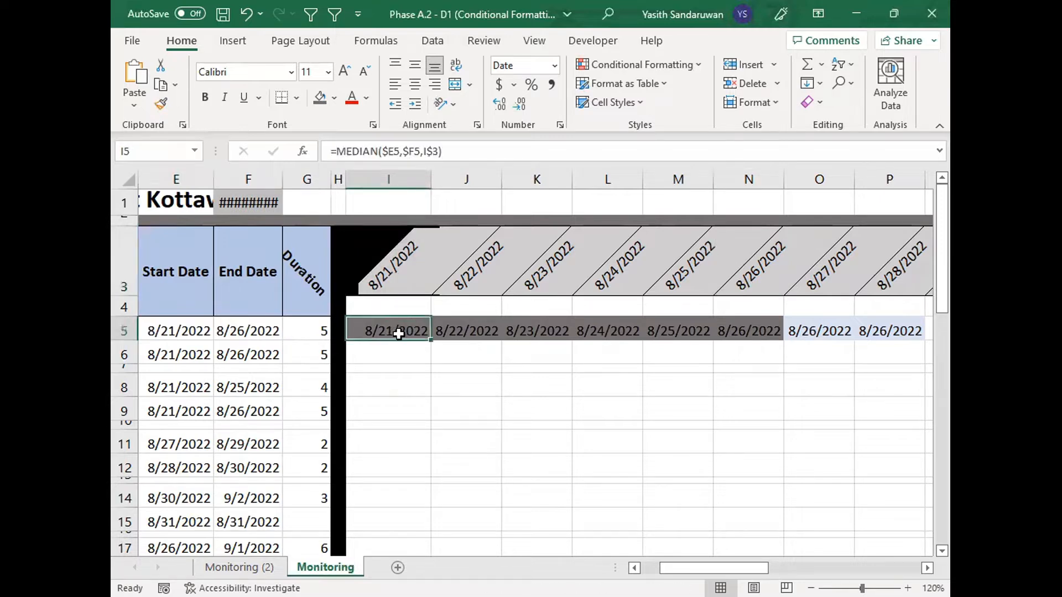
left_click(401, 264)
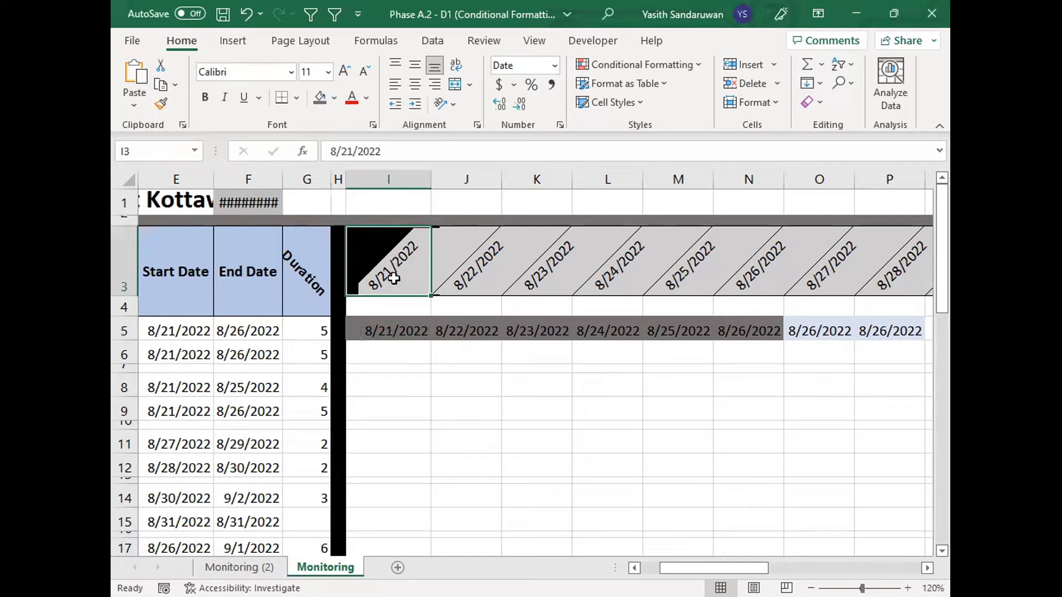
left_click(388, 330)
Step: Compare the timeline dates in J3, L3 and N3 with the MEDIAN results in J5, L5 and N5
left_click(473, 268)
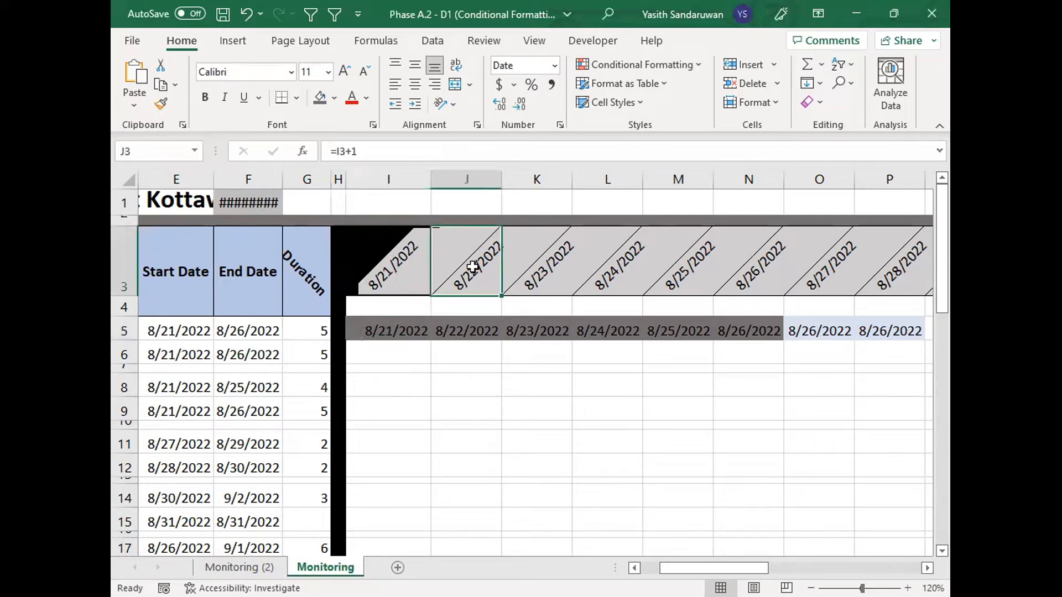
left_click(472, 331)
left_click(619, 281)
left_click(622, 330)
left_click(766, 297)
left_click(758, 327)
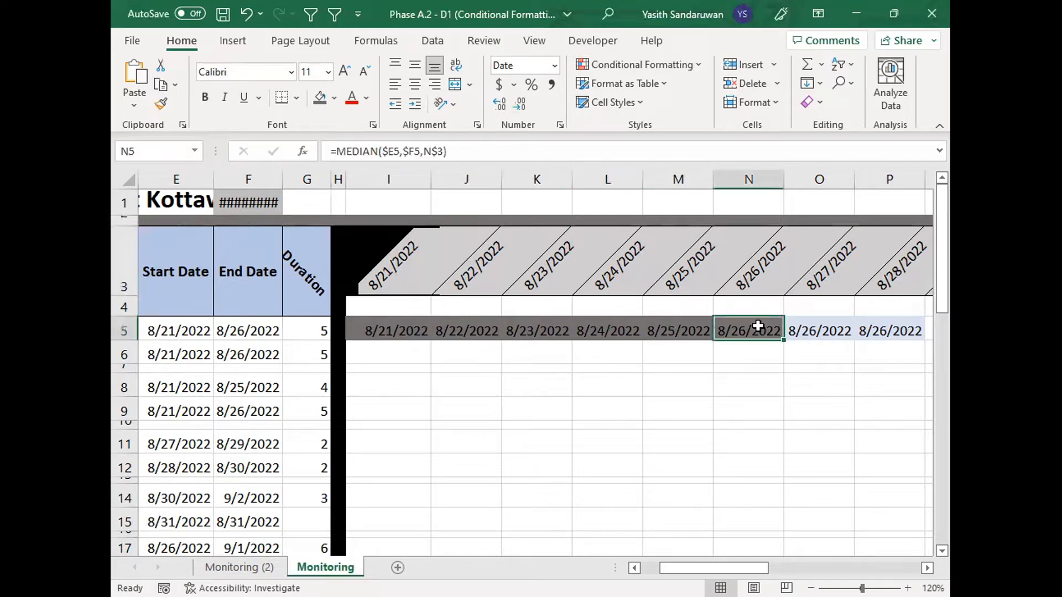
Step: Compare the timeline date in O3 with the planned dates in E5:F5 and the MEDIAN result in O5
left_click(852, 263)
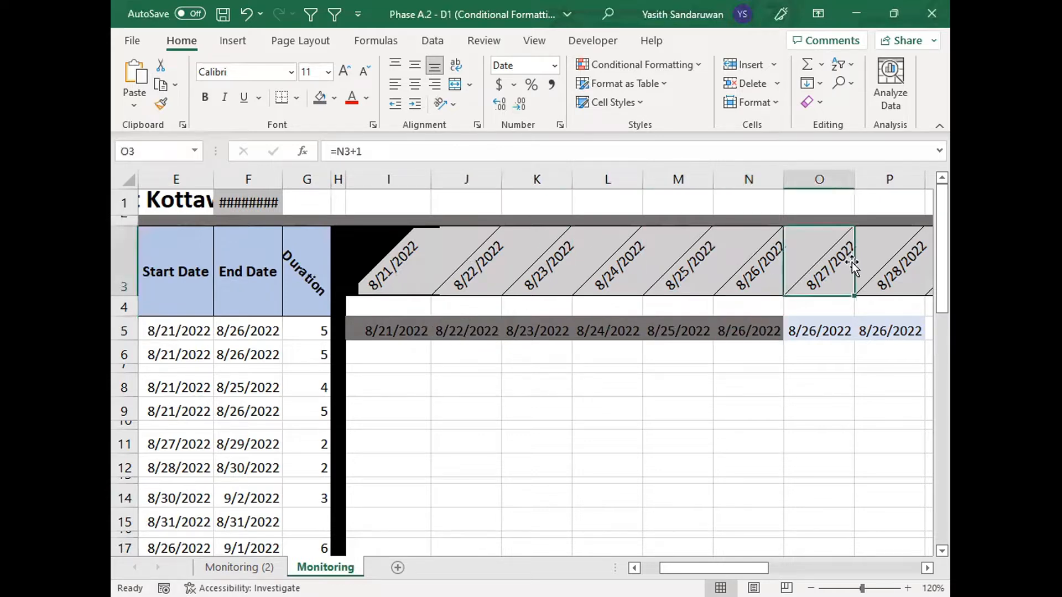
left_click_drag(168, 331, 233, 330)
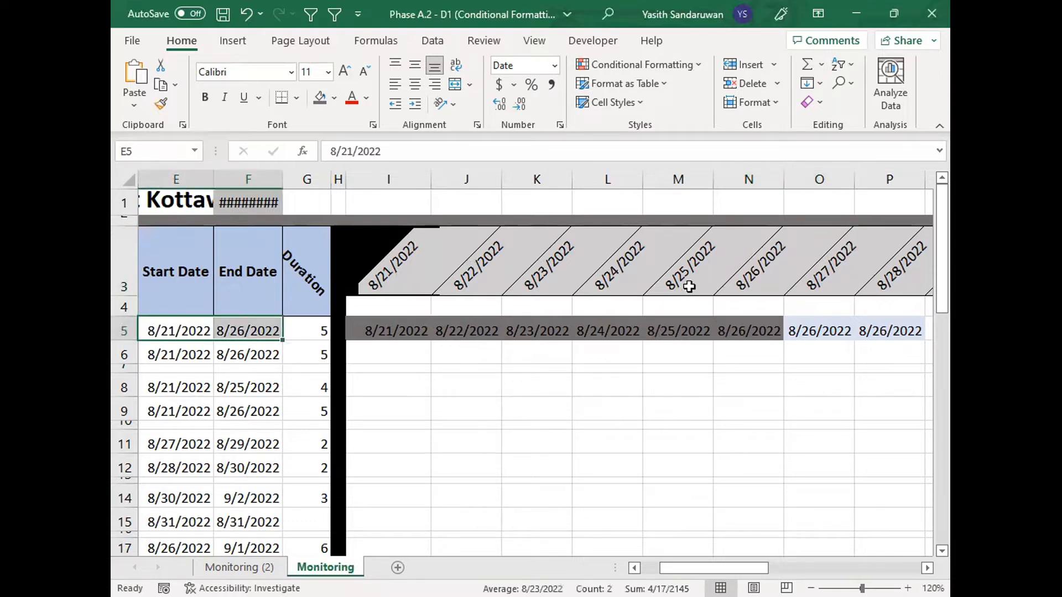
left_click(830, 272)
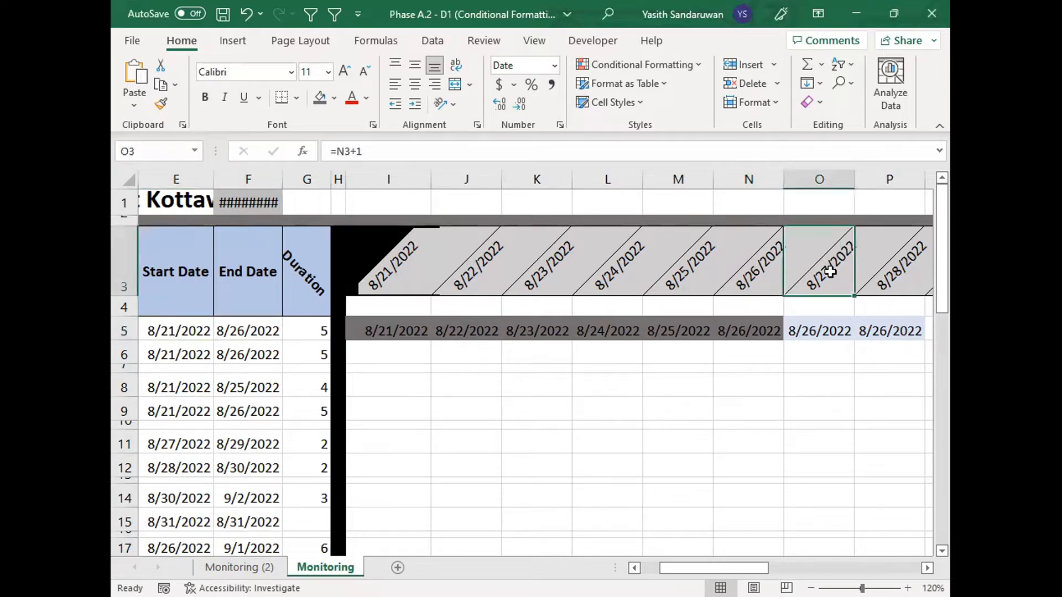
left_click(825, 325)
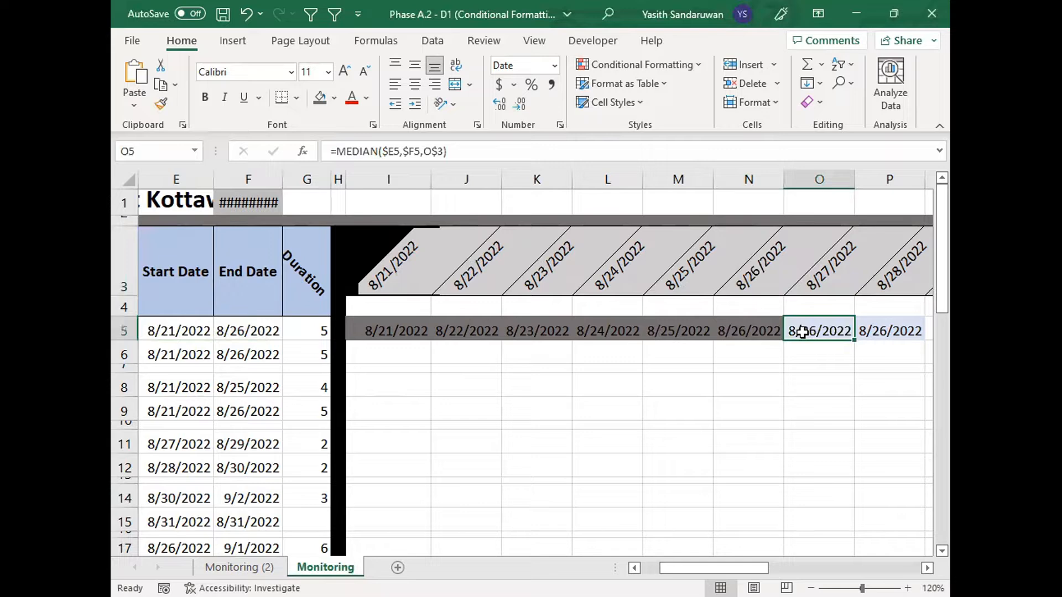
Step: Clear the MEDIAN formulas in row 5 from O5 onward, across O5:V5
left_click(826, 280)
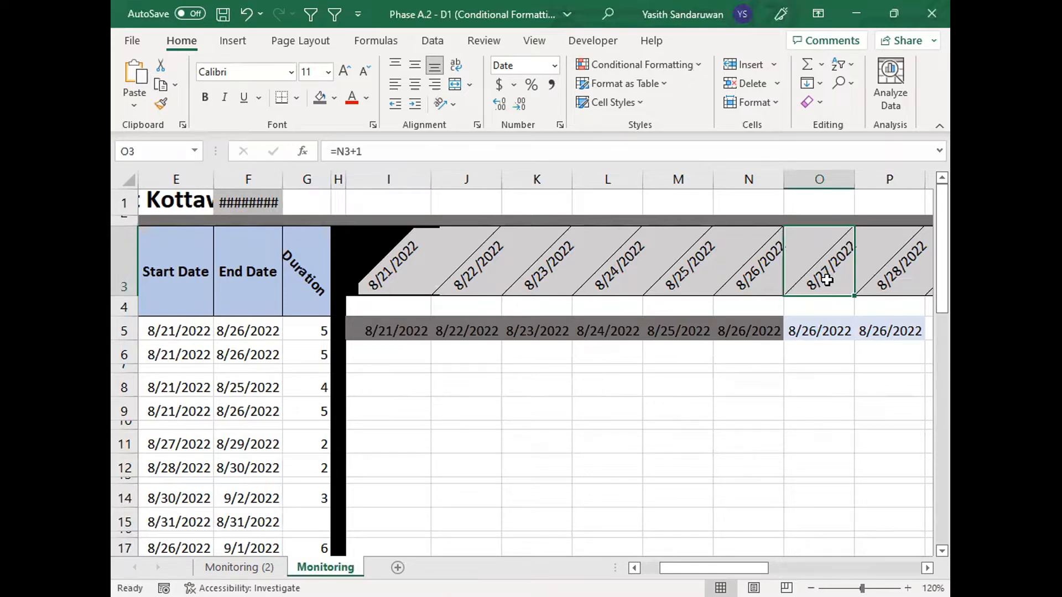
left_click_drag(818, 329, 929, 334)
key("Delete")
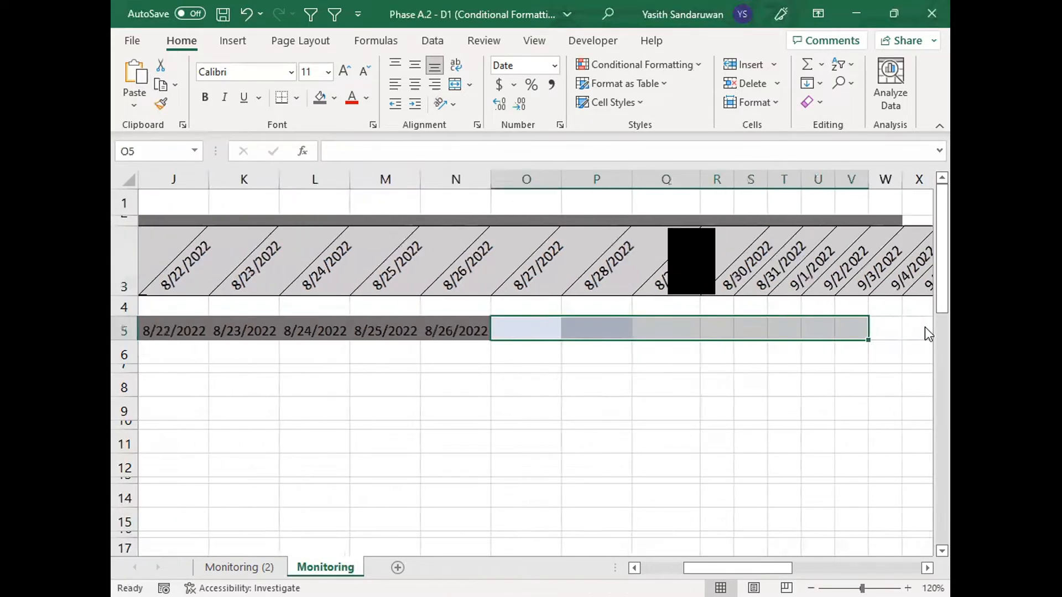
Step: Compare the planned dates in E5:F5 with the timeline dates in J3 and O3
mouse_move(730, 568)
left_mouse_down()
mouse_move(686, 568)
mouse_move(711, 568)
left_mouse_up()
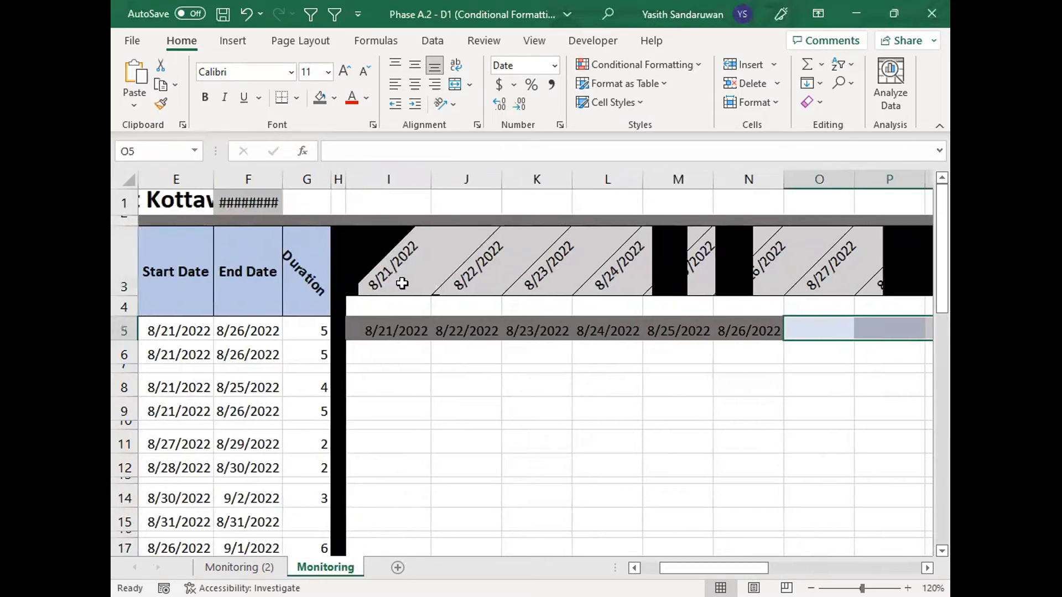
left_click_drag(192, 325, 244, 331)
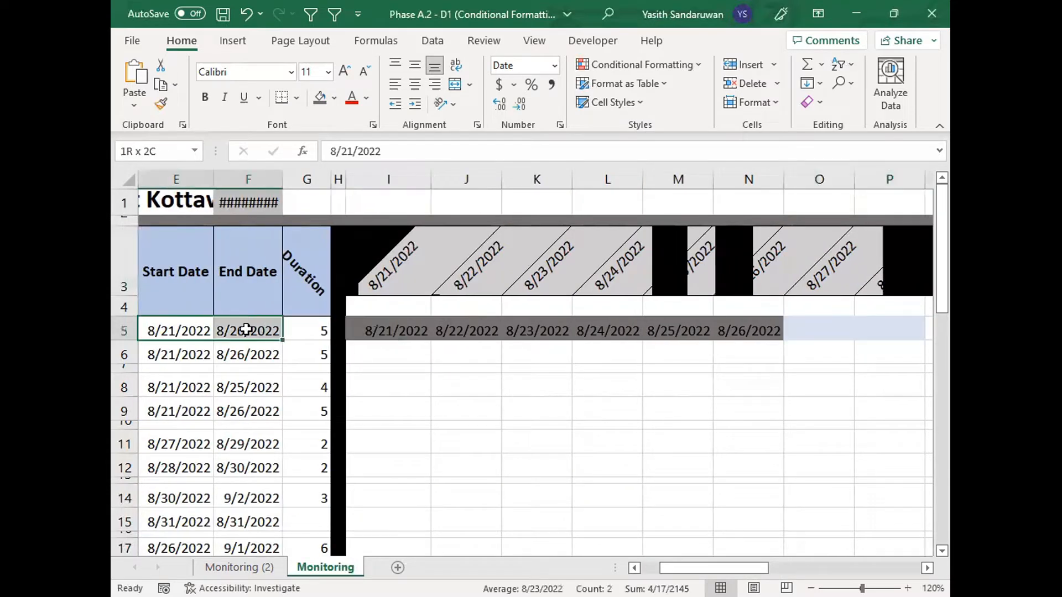
left_click(474, 271)
left_click_drag(203, 325, 238, 330)
left_click(852, 263)
Step: Wrap the MEDIAN formula in I5 in an IF that tests whether it equals I3, returning TRUE or FALSE
left_click(375, 325)
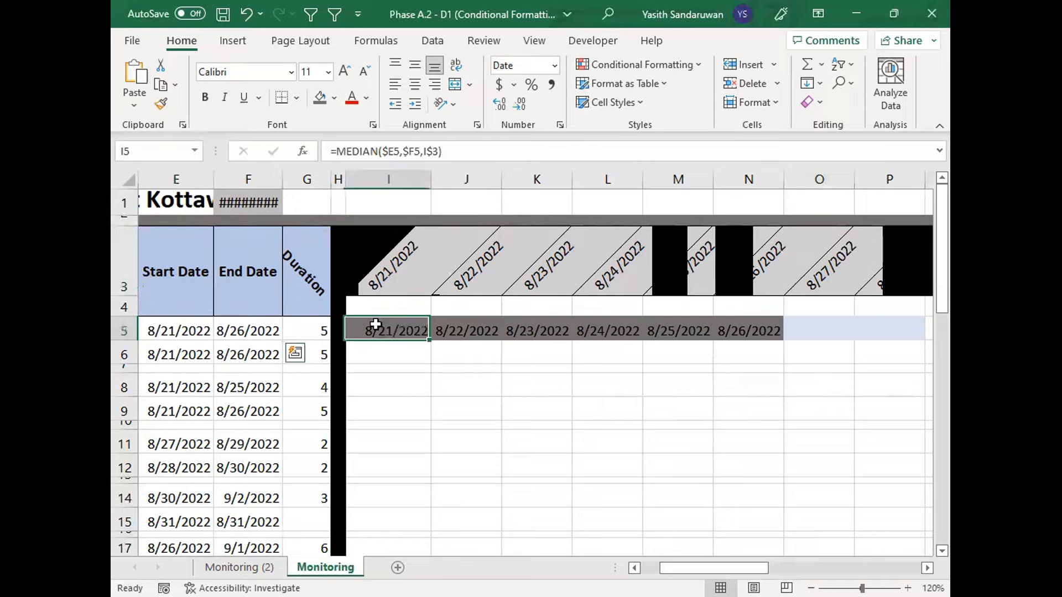
left_click(335, 151)
type("i")
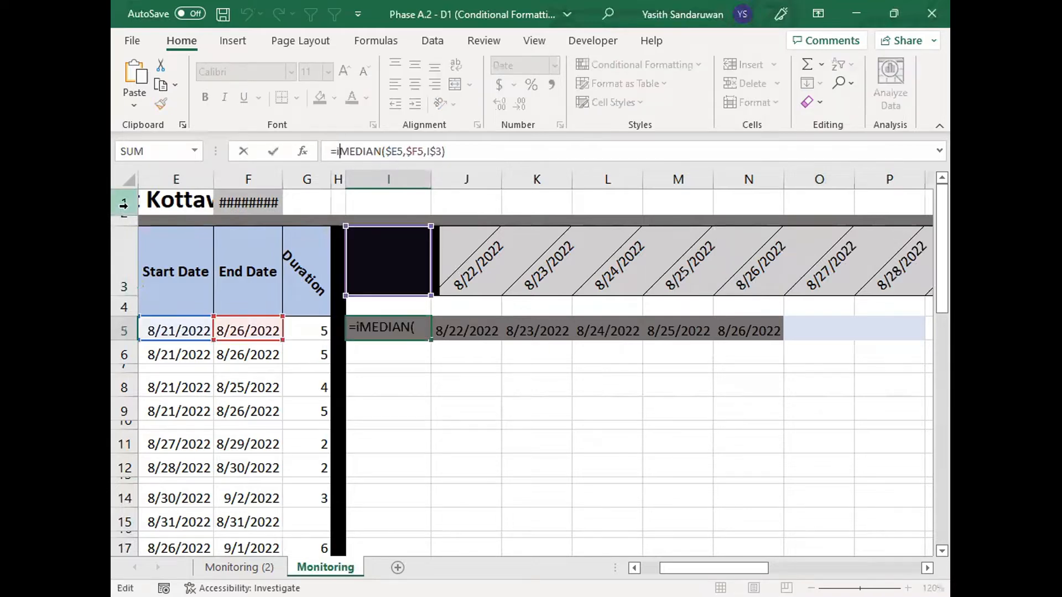
type("f(")
left_click_drag(351, 152, 492, 145)
left_click(491, 145)
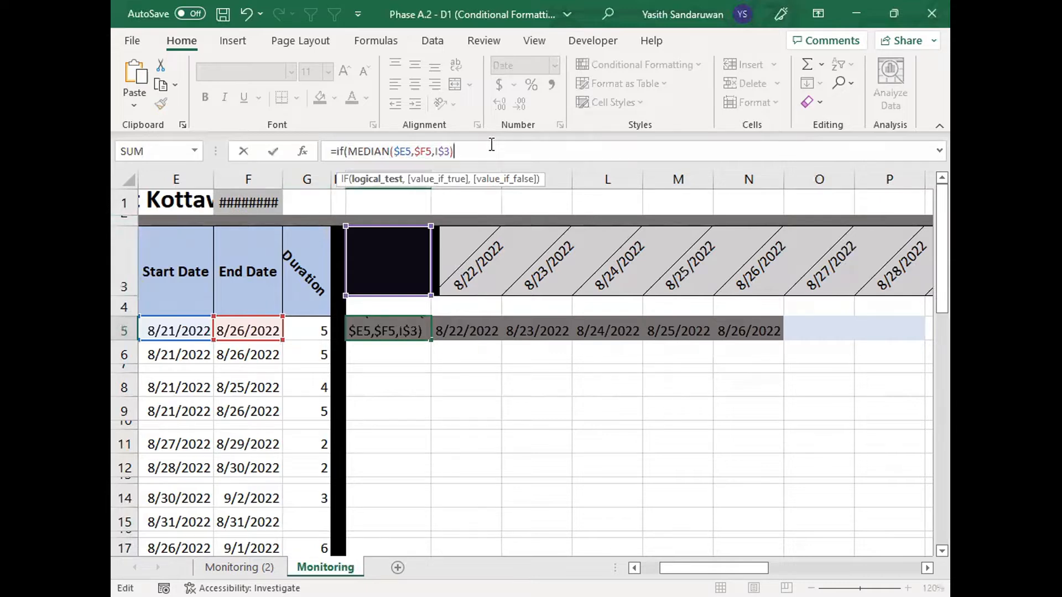
type("=")
left_click(386, 262)
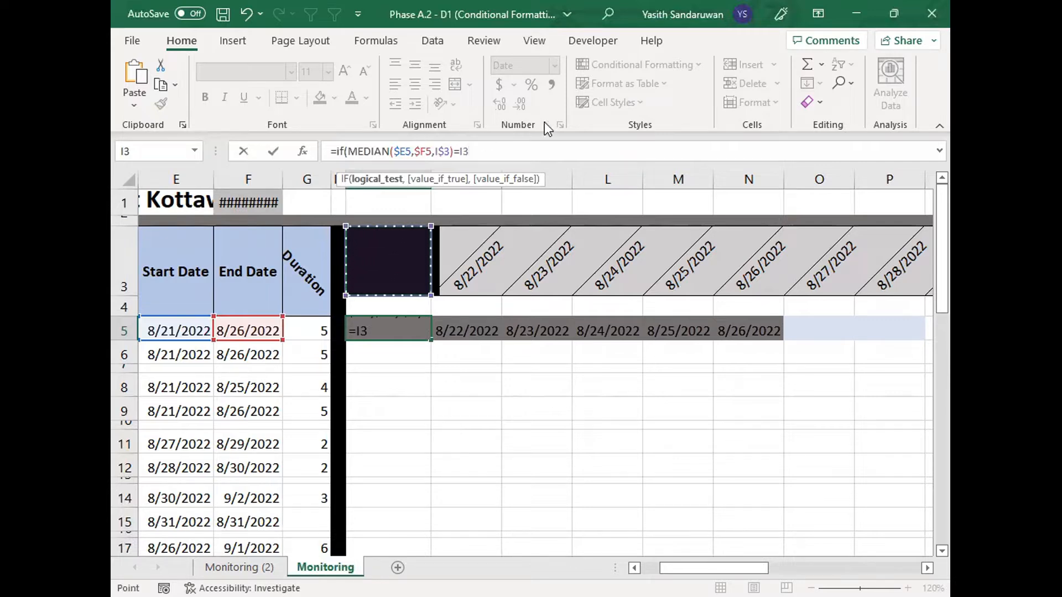
type(",true,false")
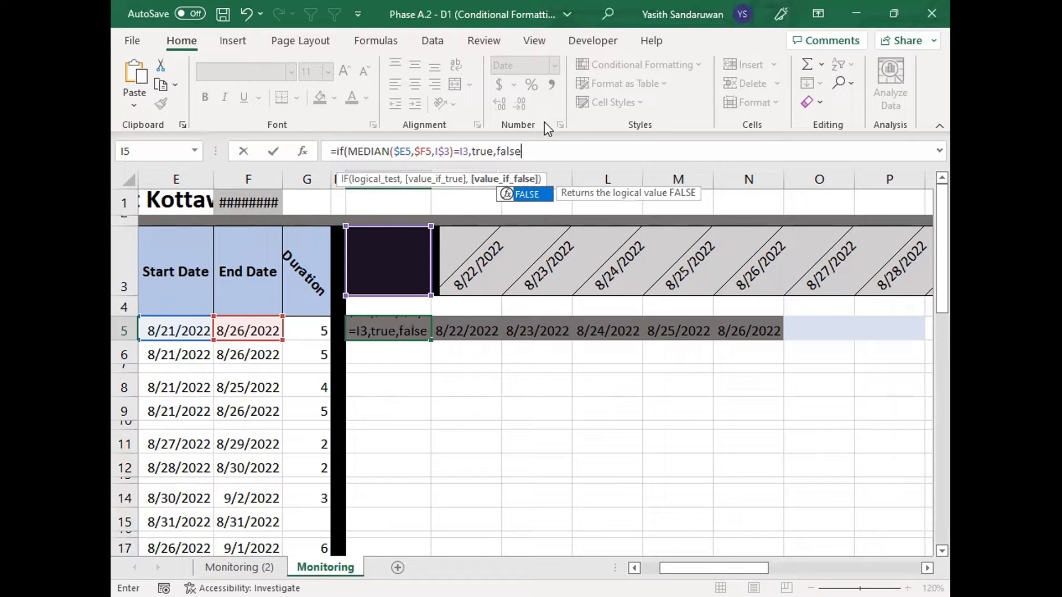
double_click(530, 194)
type(")")
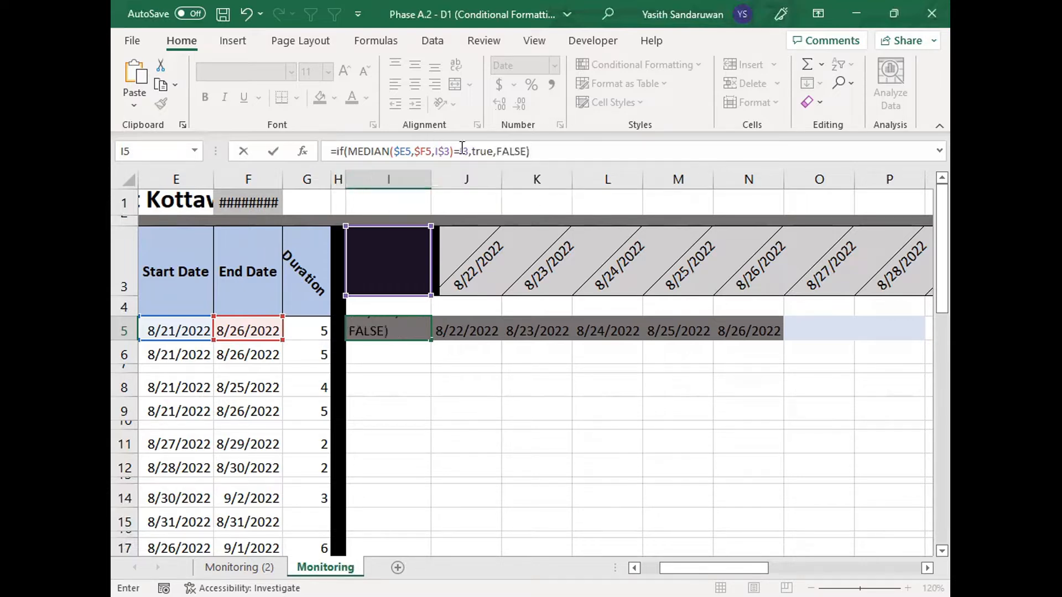
Step: Lock the row of the comparison reference in I5's IF formula as I$3 and commit the formula
left_click(462, 151)
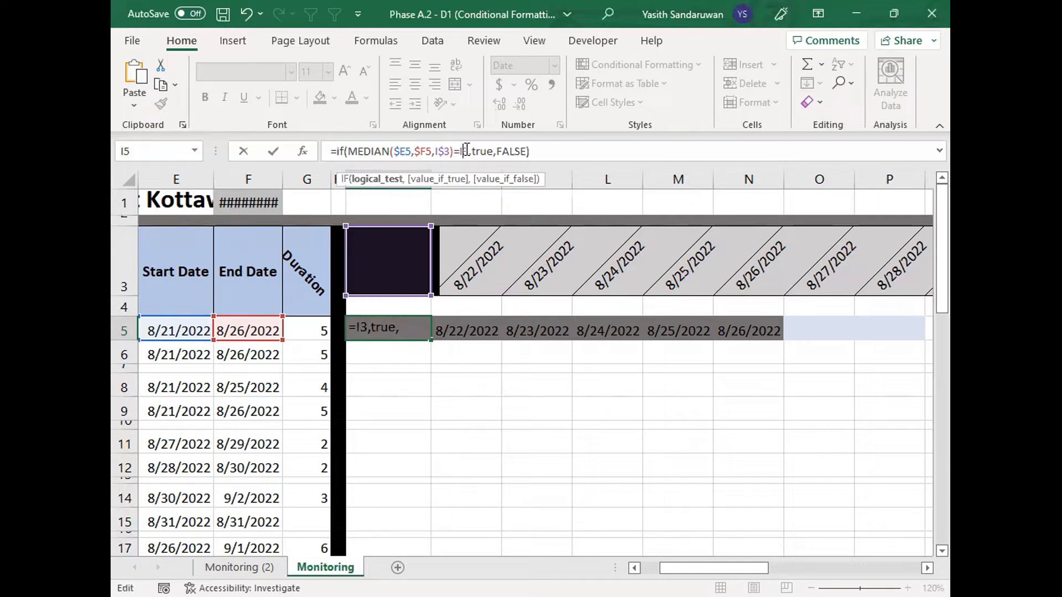
type("$")
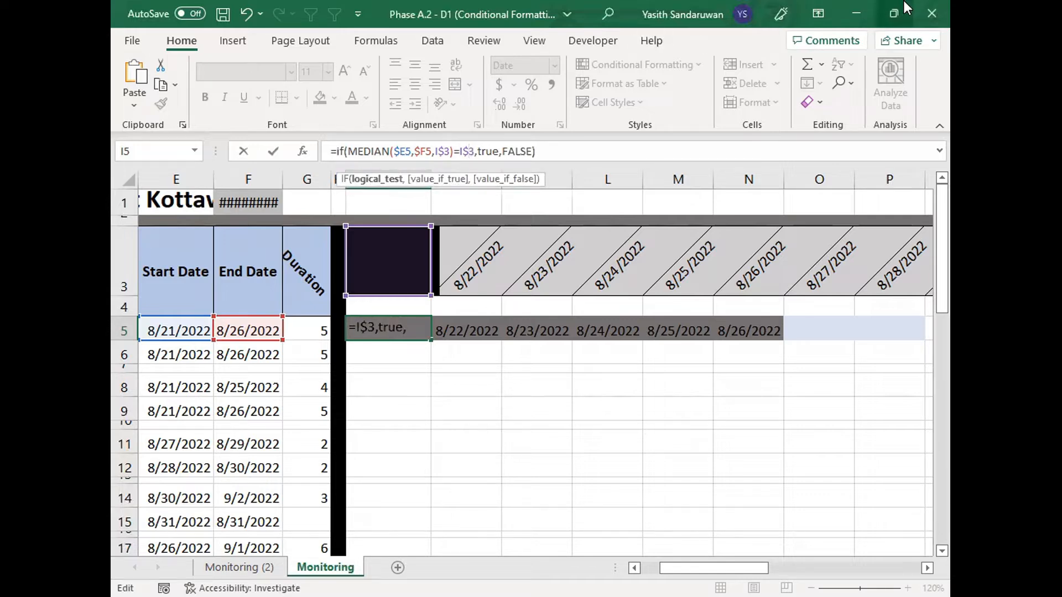
key("Return")
Step: Fill the IF/MEDIAN formula from I5 across to O5
left_click(407, 334)
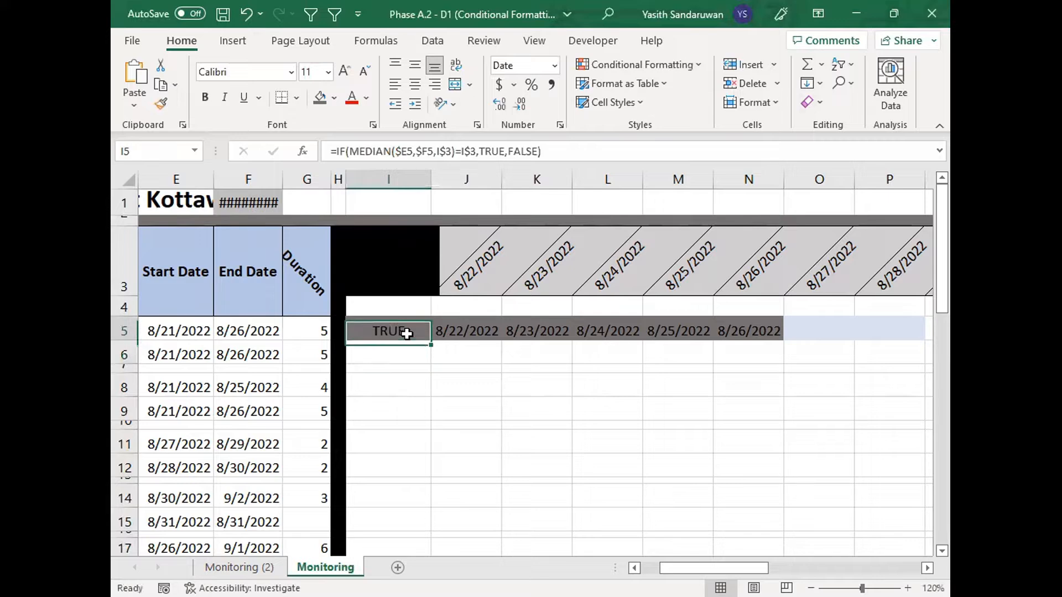
left_click_drag(431, 340, 846, 330)
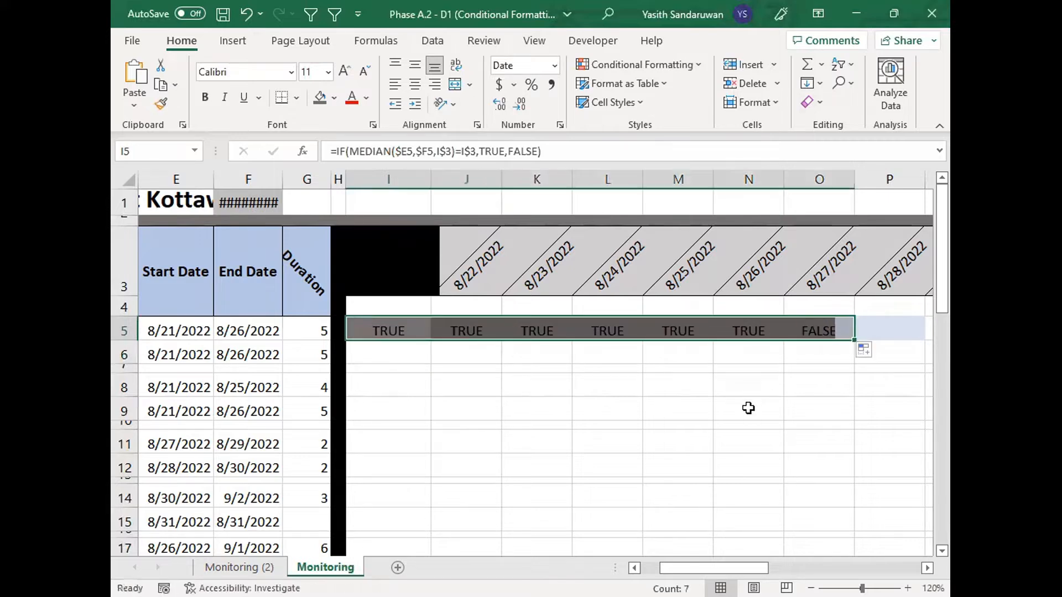
left_click(749, 408)
Step: Check the logical results in I5:O5 against the planned dates in E5:F5 and the timeline dates in row 3
left_click(844, 321)
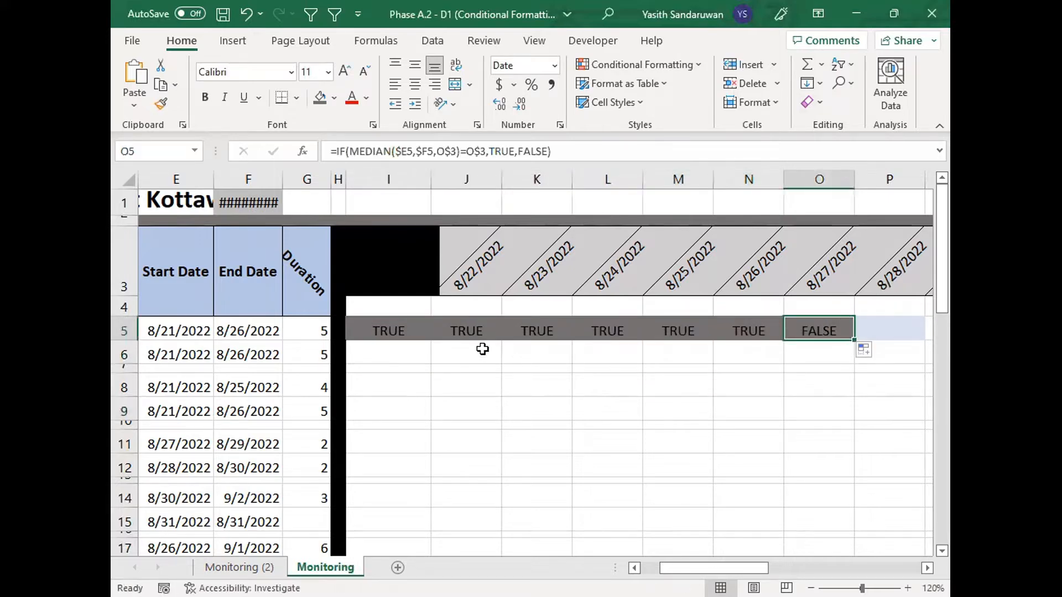
left_click(392, 322)
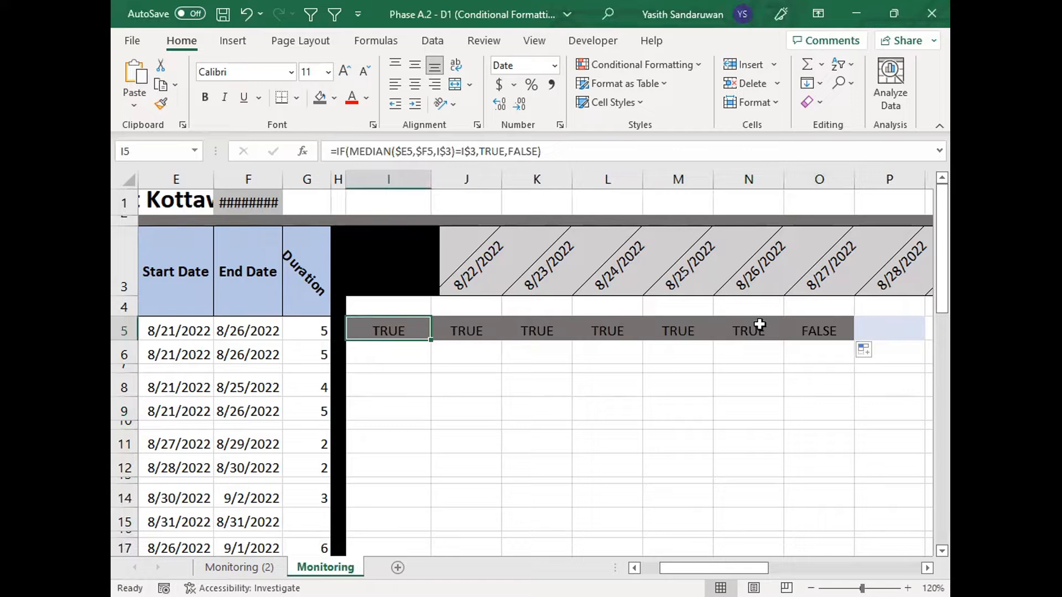
left_click(759, 325, "ctrl")
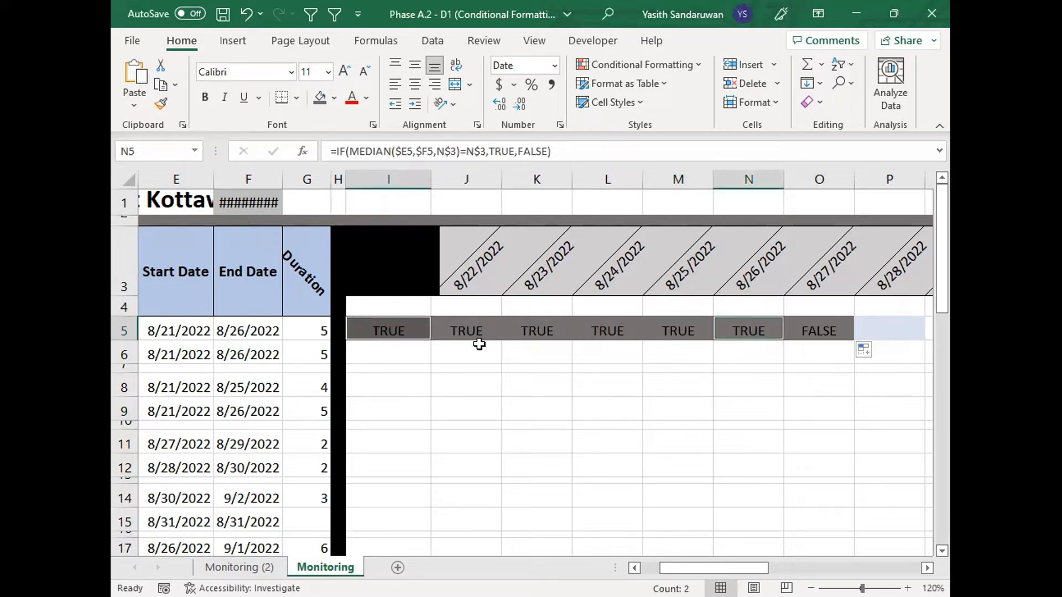
left_click(826, 321)
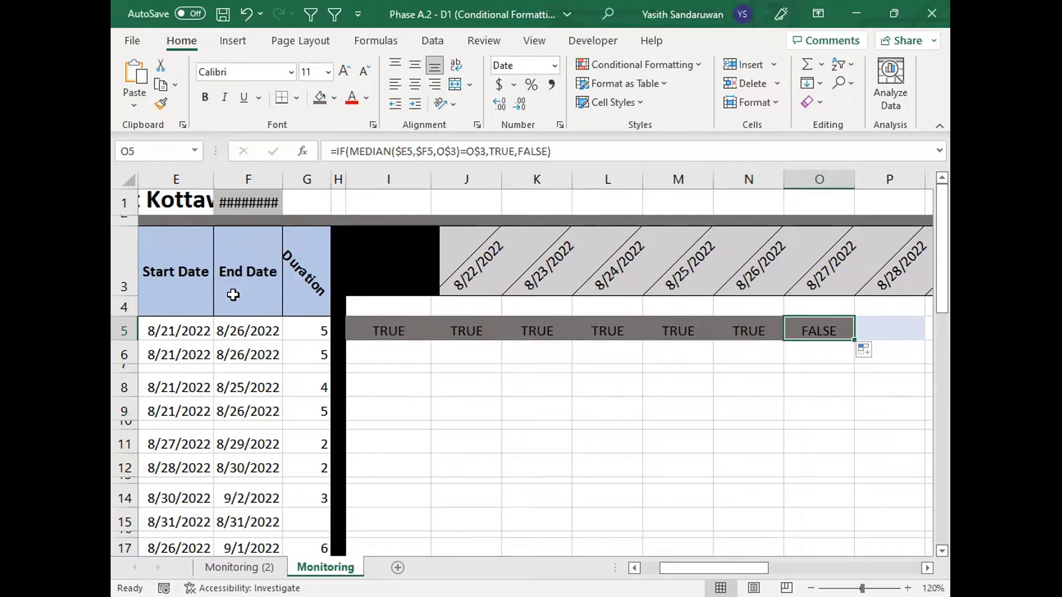
left_click(250, 331)
left_click(177, 329, "ctrl")
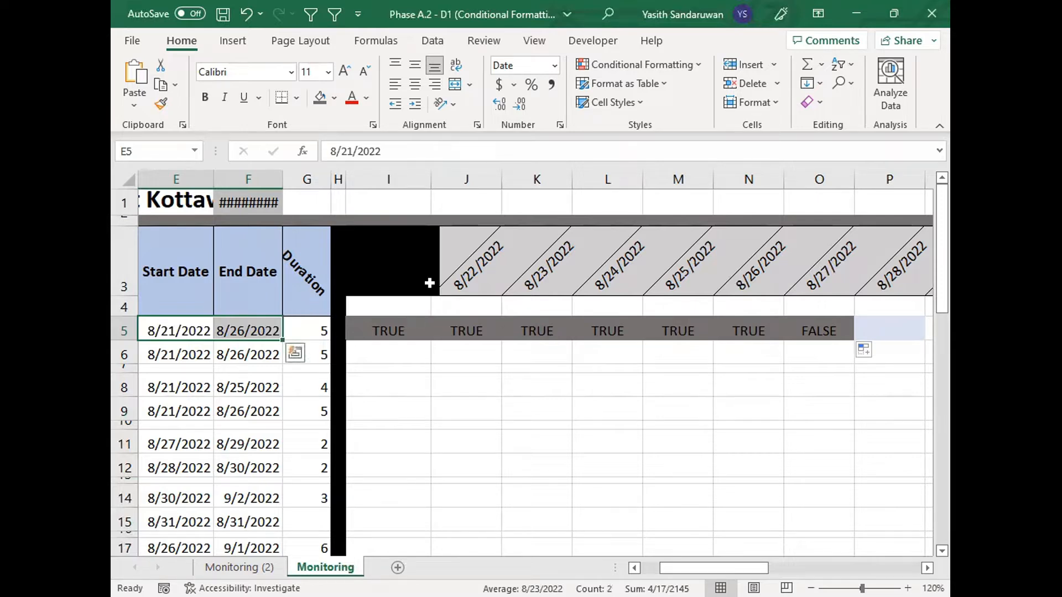
left_click(467, 275)
left_click_drag(199, 329, 256, 326)
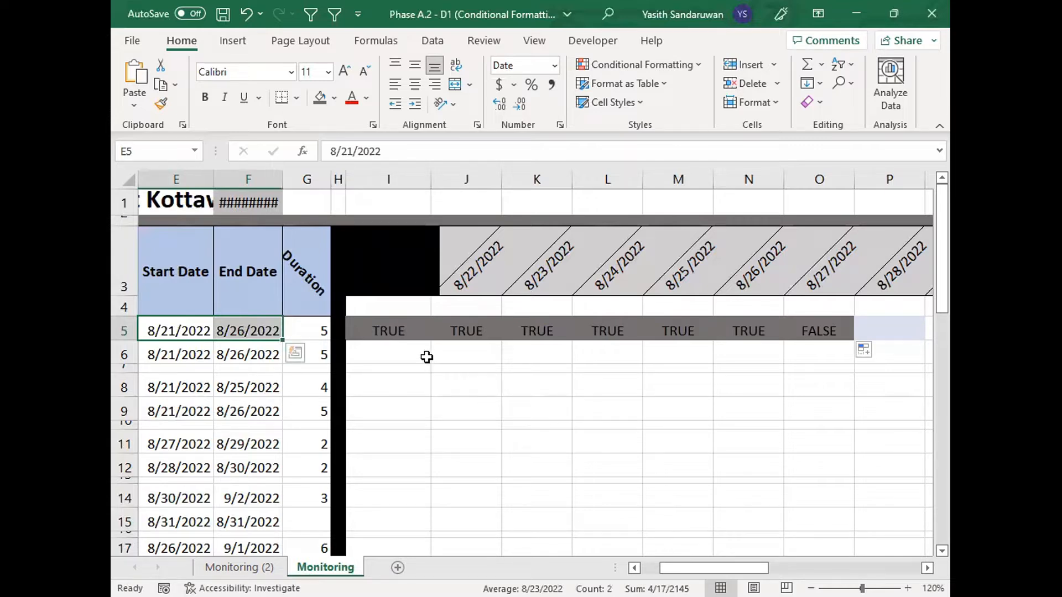
left_click_drag(406, 329, 793, 341)
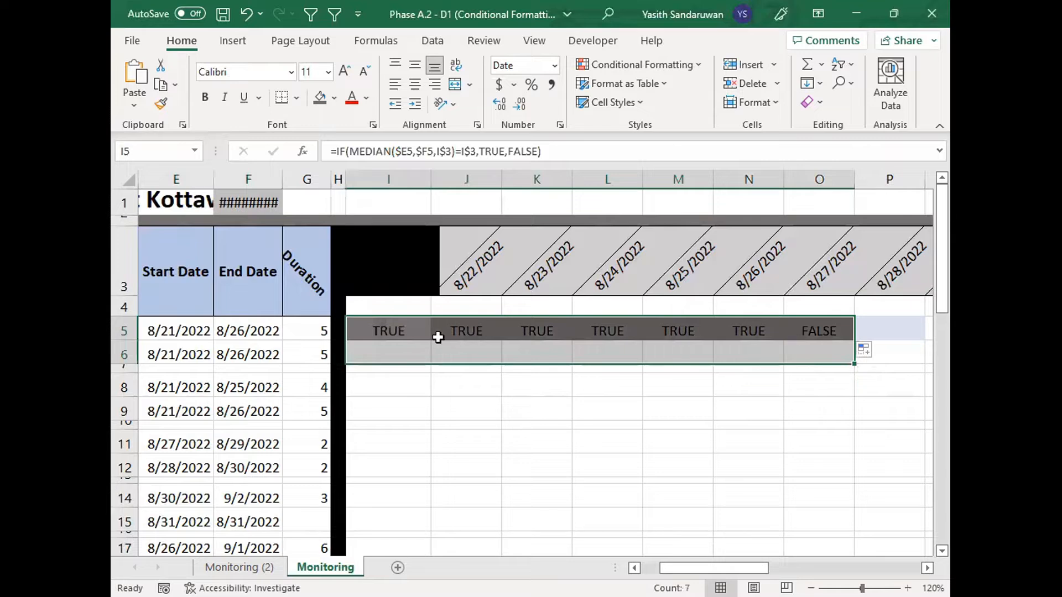
Step: Fill the IF/MEDIAN formulas in I5:O5 down through row 13
left_click(407, 328)
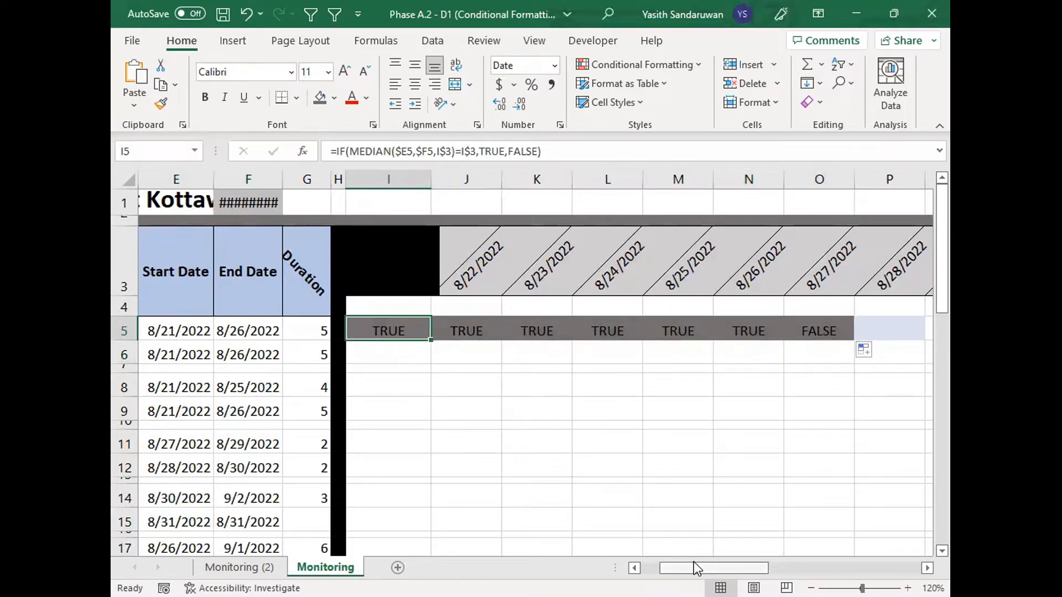
mouse_move(685, 563)
left_mouse_down()
mouse_move(666, 563)
mouse_move(697, 563)
left_mouse_up()
left_click_drag(625, 331, 163, 331)
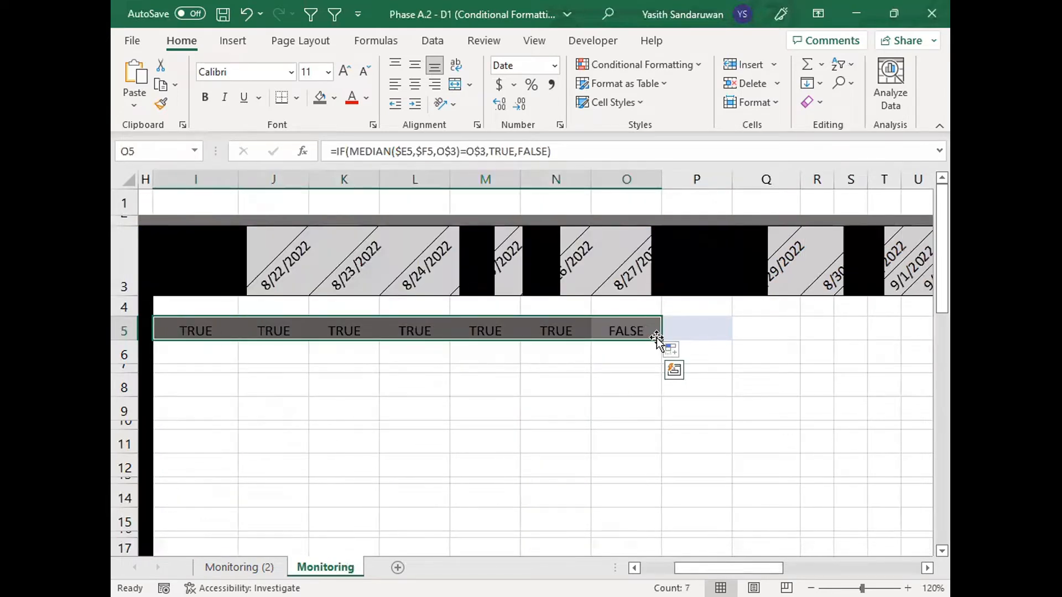
left_click_drag(662, 340, 657, 489)
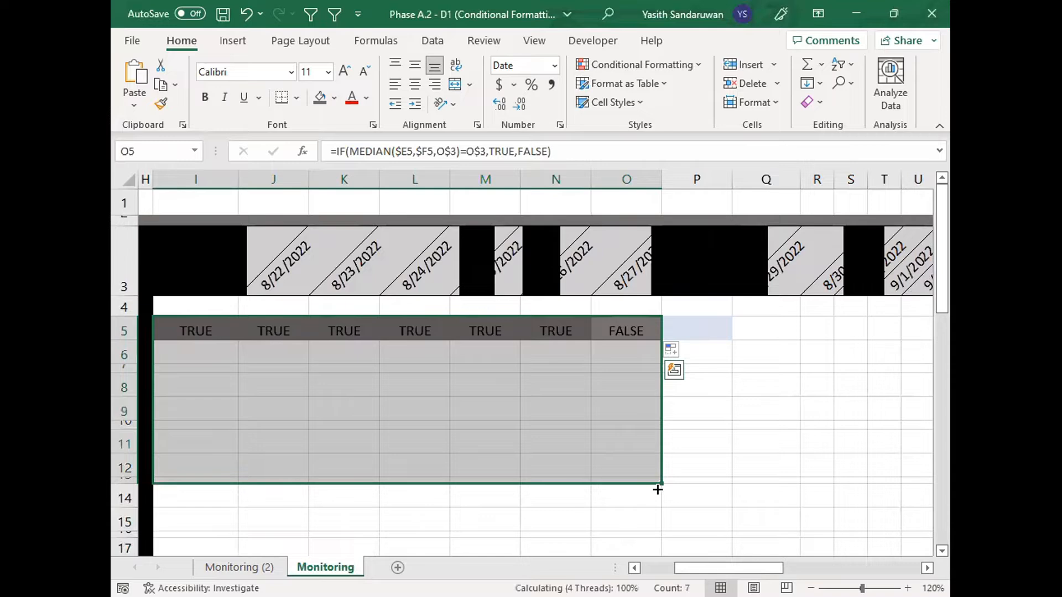
Step: Increase the height of row 7, the blank spacer row between the first two activities
scroll(571, 512, "left", 3)
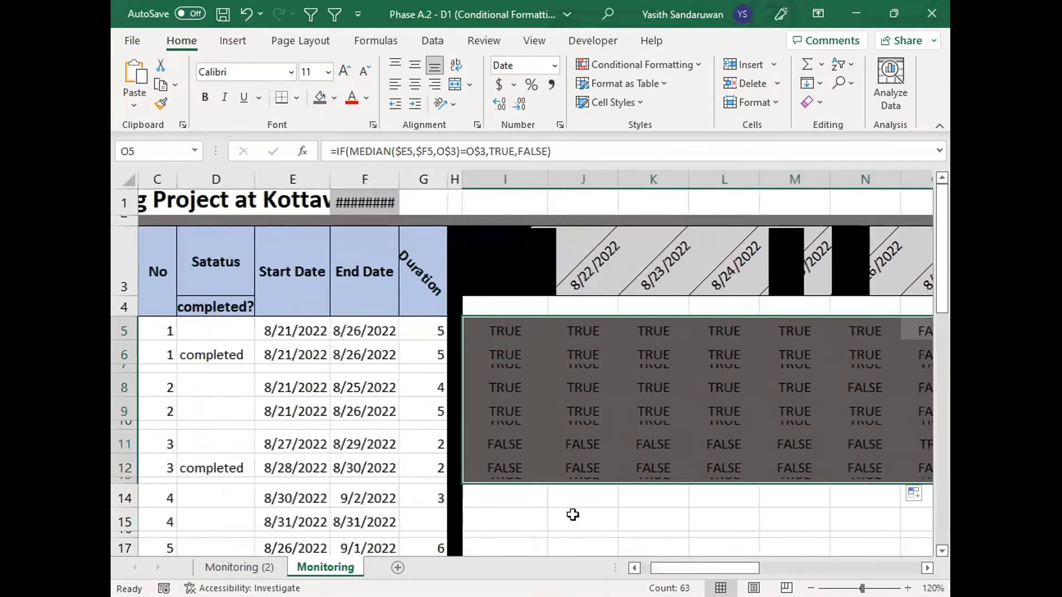
left_click_drag(127, 371, 128, 384)
left_click(573, 436)
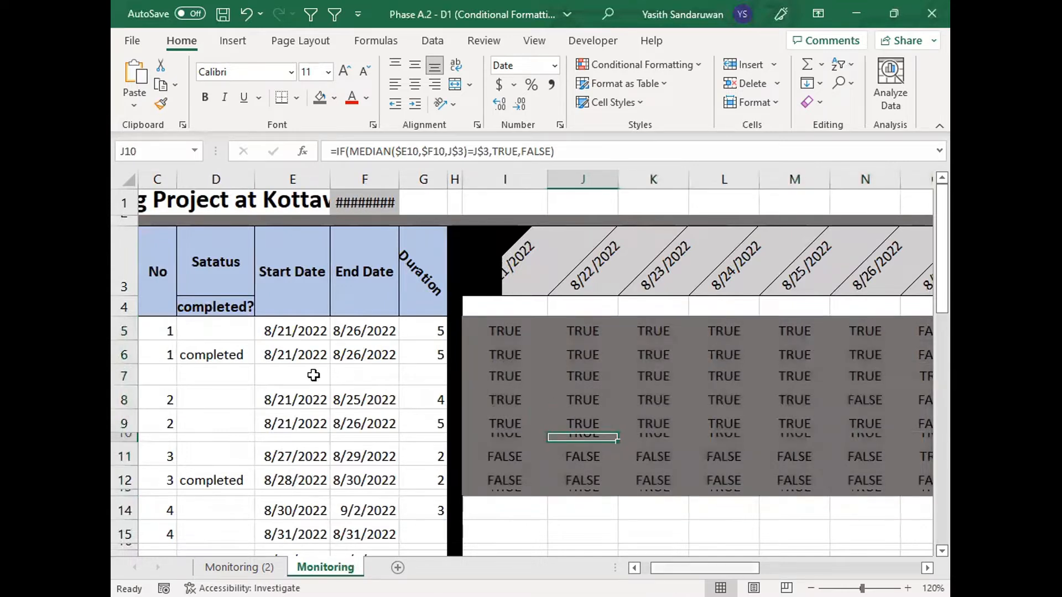
Step: Compare the formulas in I6 and I5 with the Actual row 6 and the Planned row 5 they belong to
scroll(313, 375, "left", 1)
left_click(128, 355)
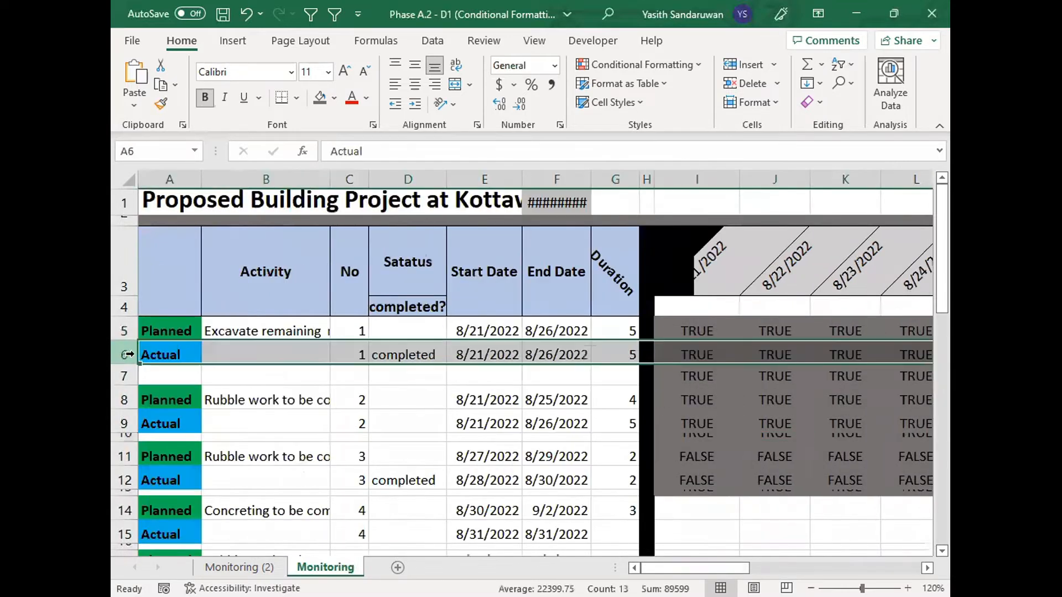
left_click(697, 352)
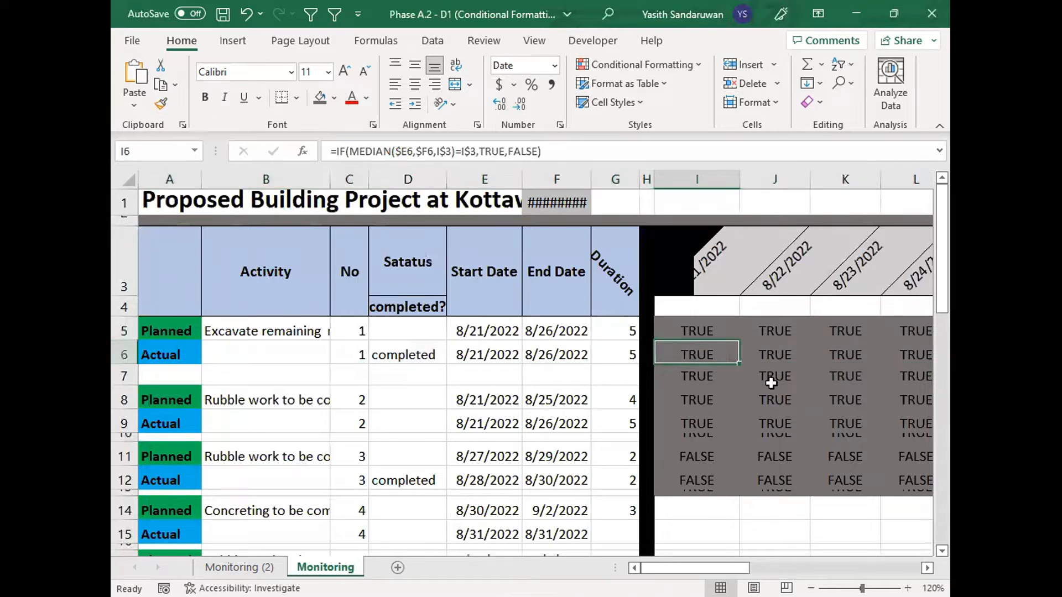
left_click(704, 330)
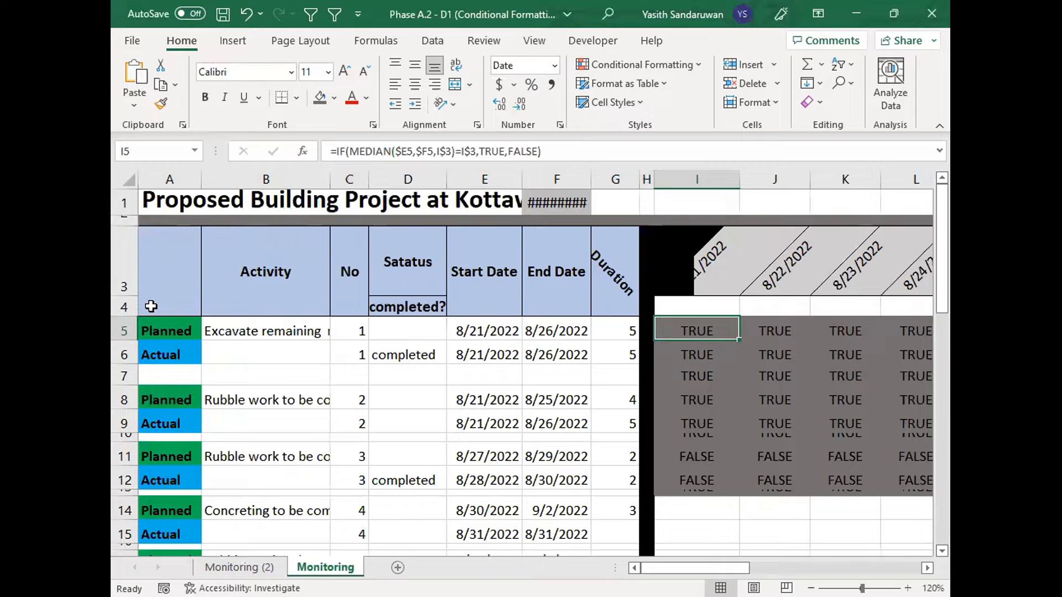
left_click(124, 329)
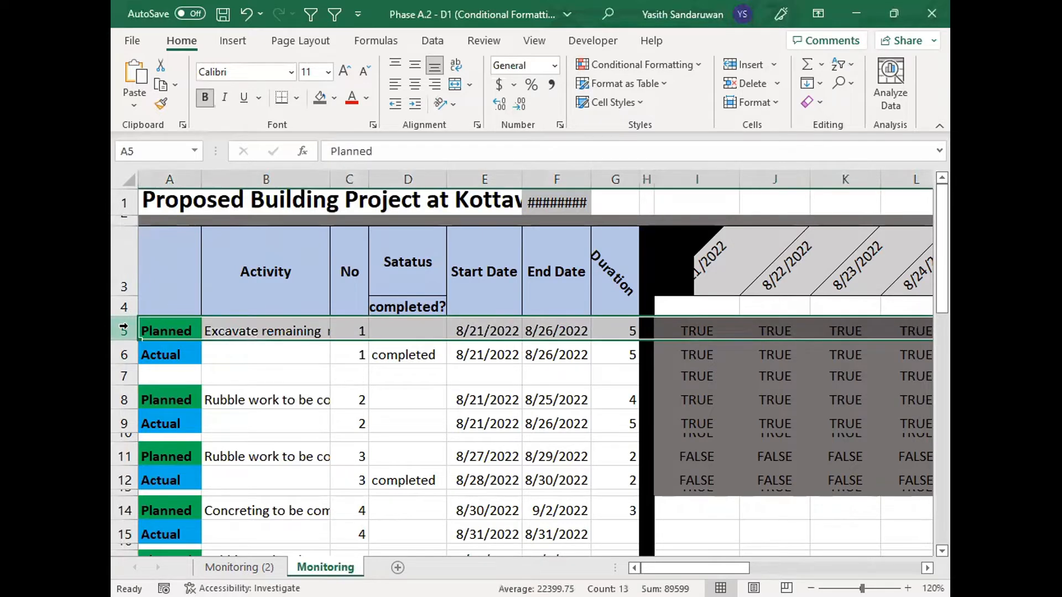
left_click(692, 331)
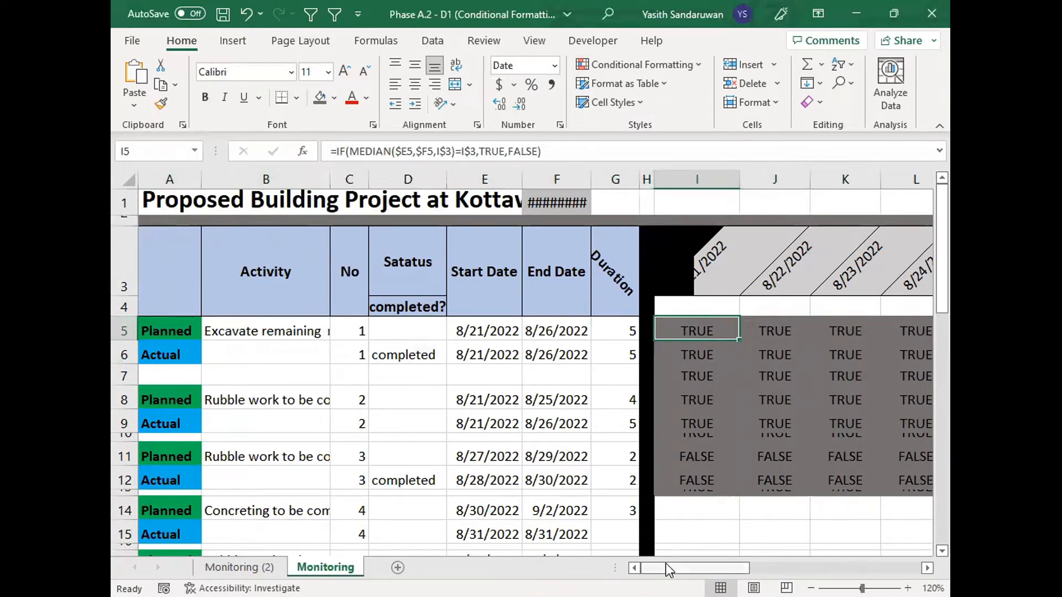
Step: Examine Planned rows 5, 8 and 14 and Actual rows 6 and 9 alongside their timeline formulas
left_click(125, 330)
left_click(124, 400, "ctrl")
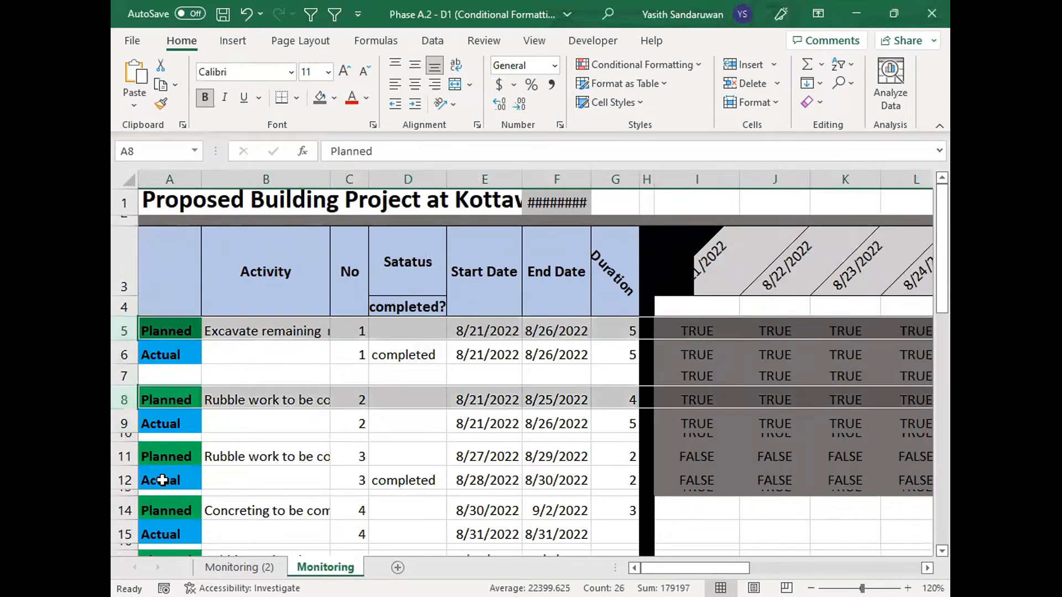
left_click(124, 509, "ctrl")
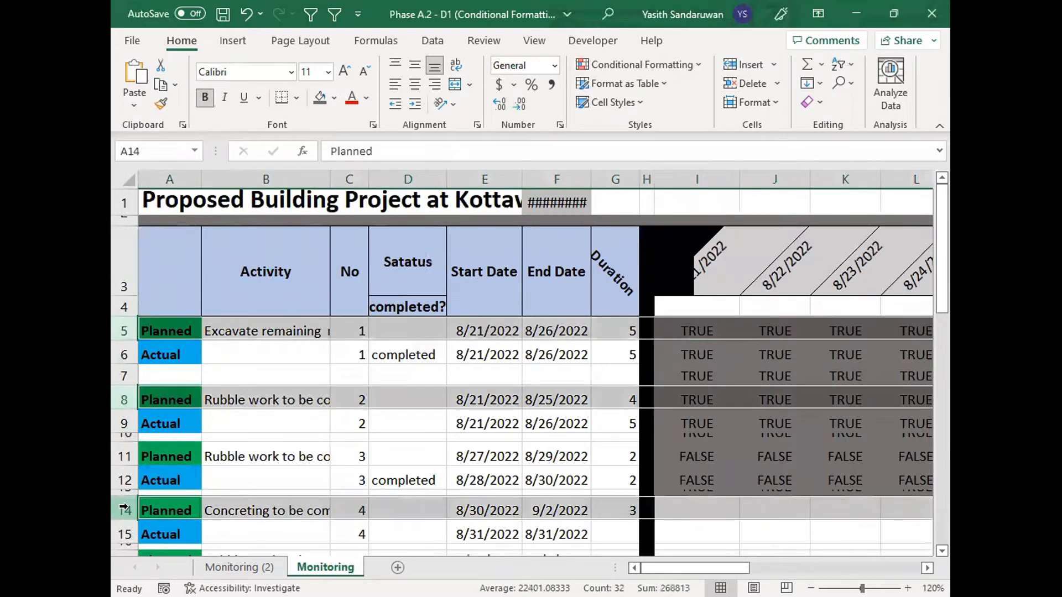
left_click(581, 458)
left_click(685, 356)
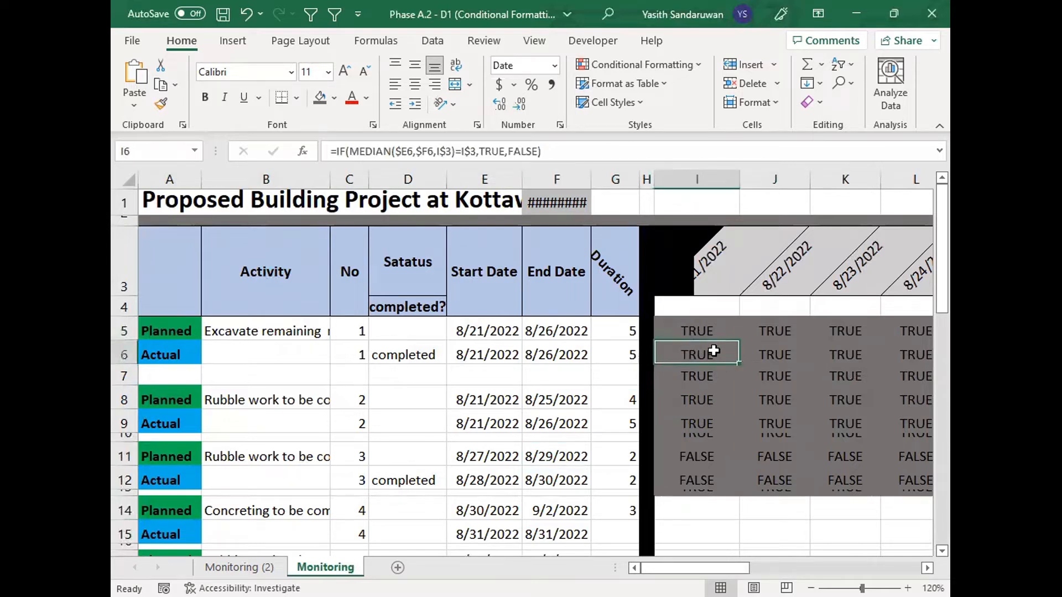
left_click(194, 355)
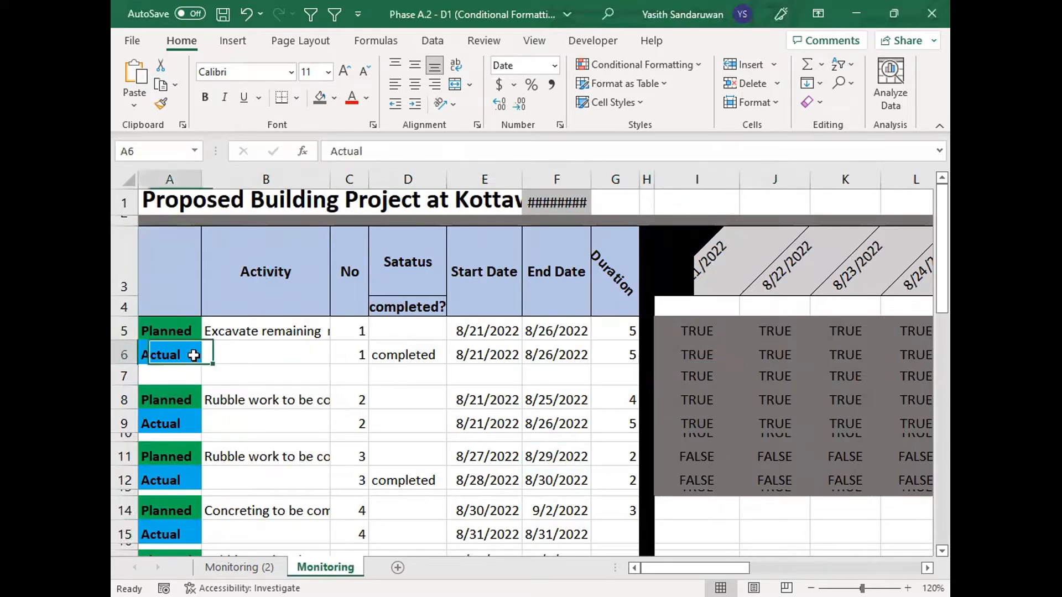
left_click(123, 350)
left_click(123, 424)
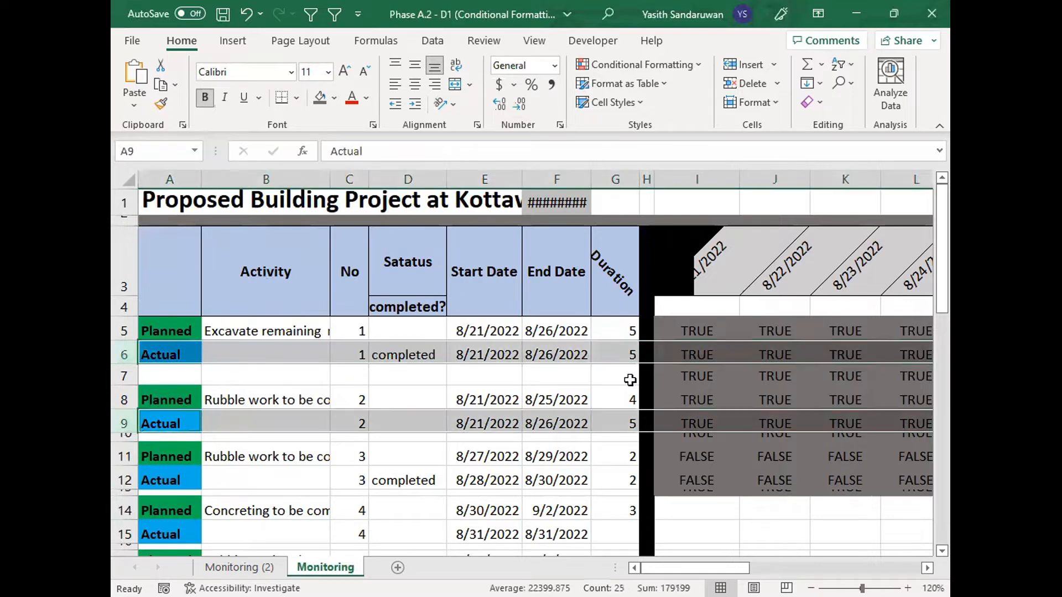
left_click(631, 380)
Step: Compare the IF/MEDIAN formula in I5 with the Planned label in A5
left_click(701, 332)
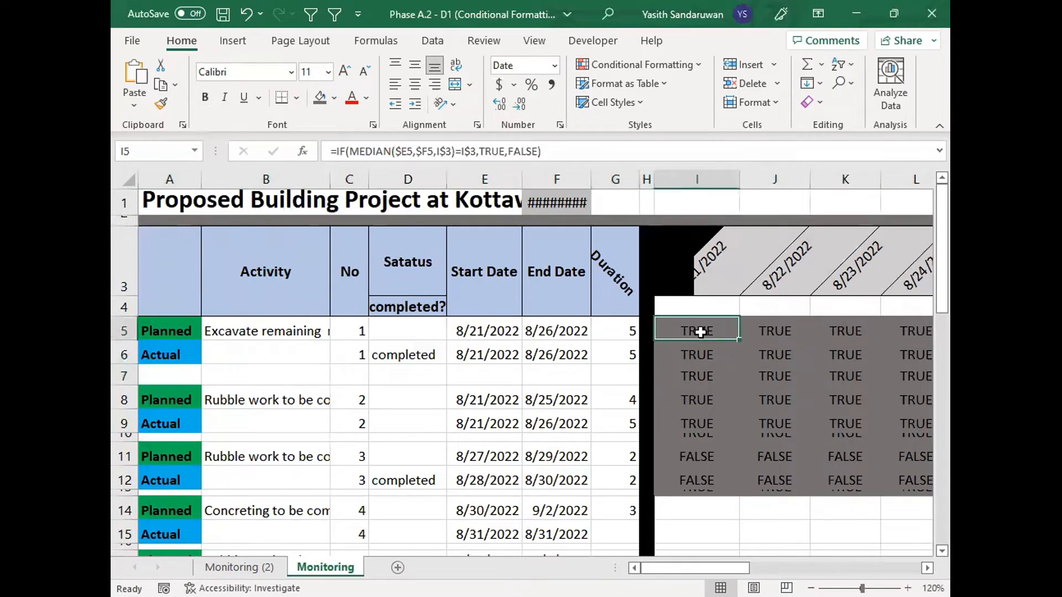
left_click(177, 330)
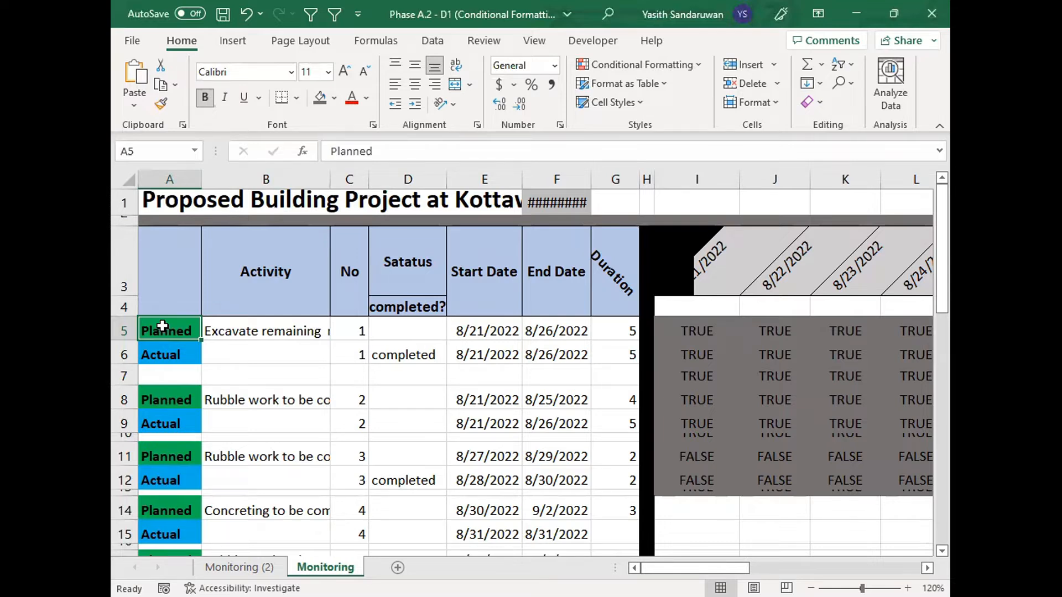
left_click(671, 326)
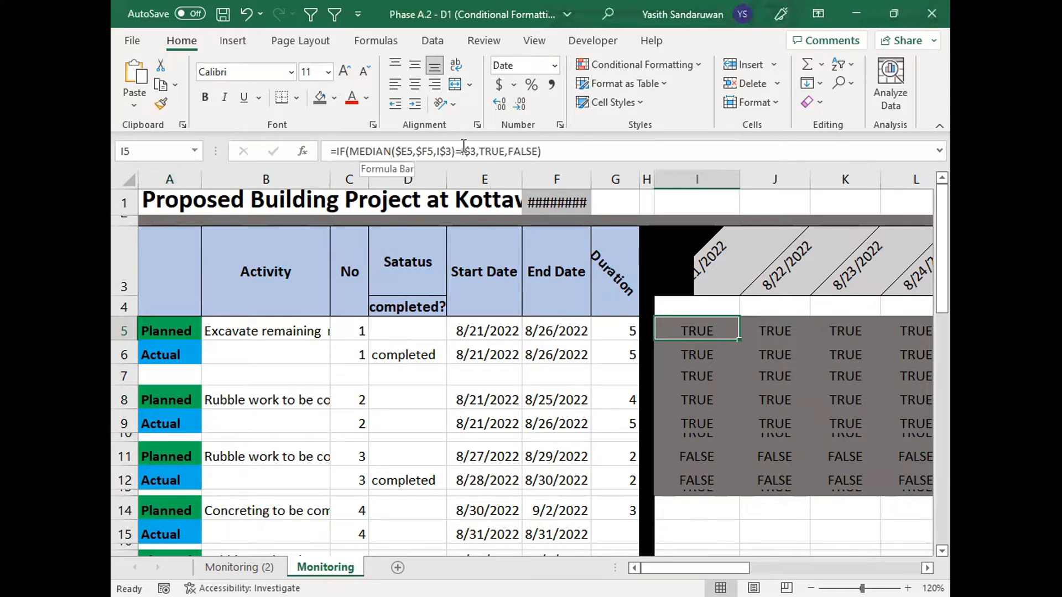
Step: Examine the MEDIAN date test and its I$3 comparison in I5 alongside the Planned label in A5
left_click_drag(457, 151, 354, 153)
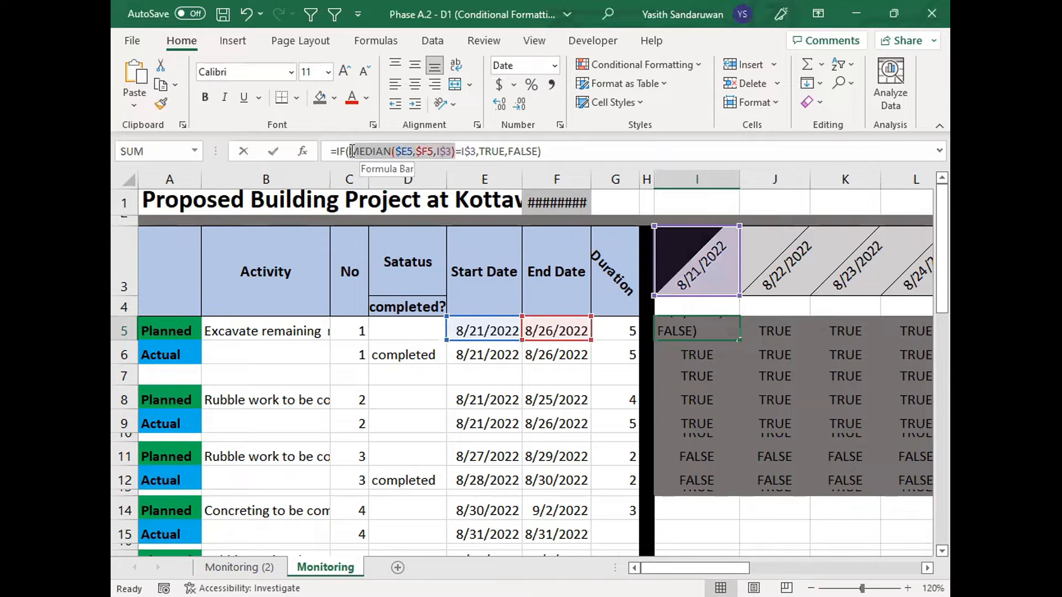
left_click_drag(478, 151, 464, 150)
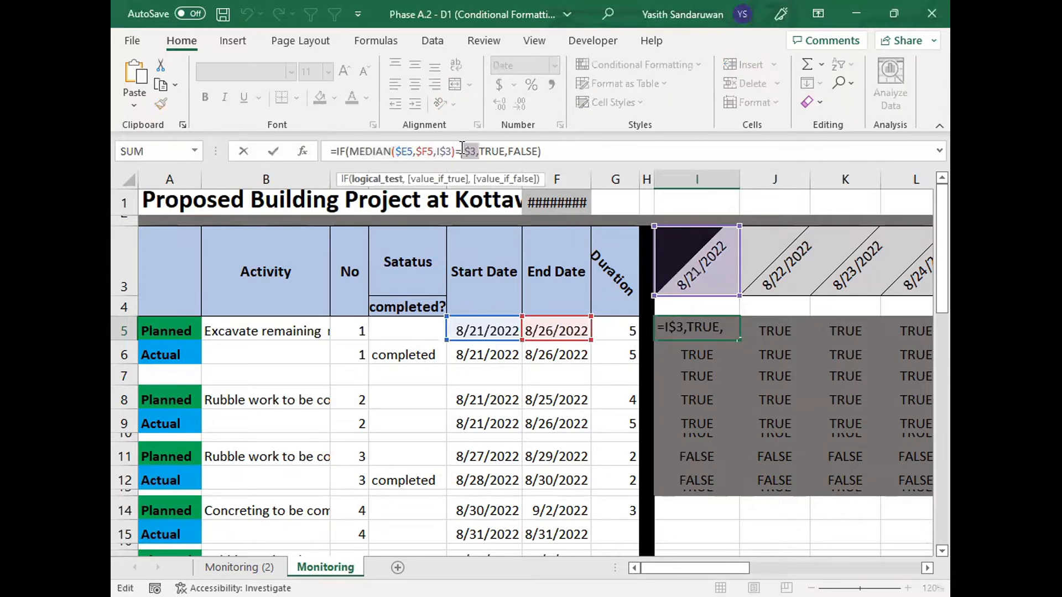
left_click(628, 145)
key("Return")
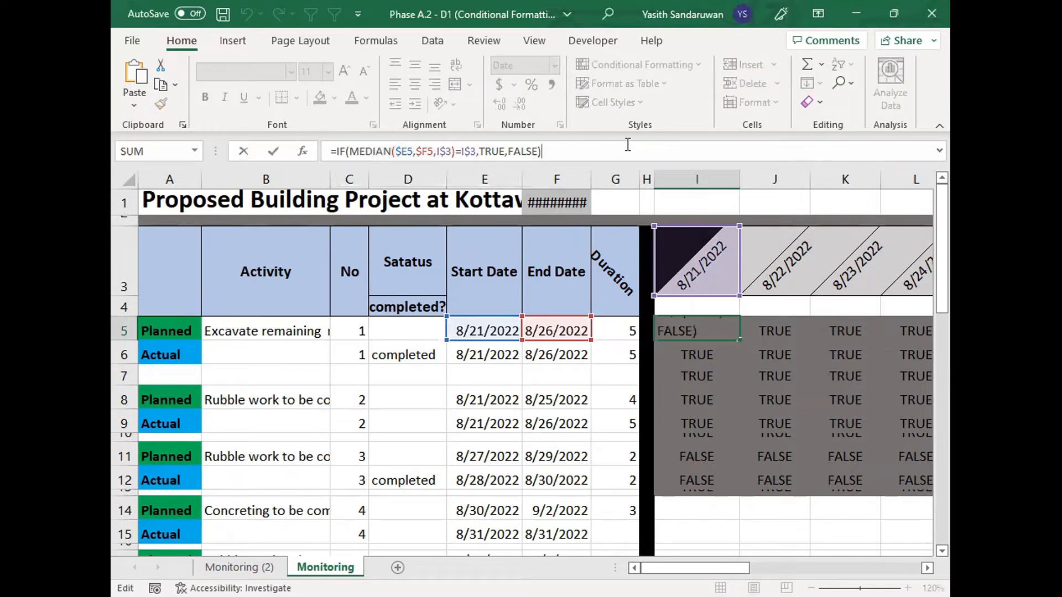
left_click(164, 328)
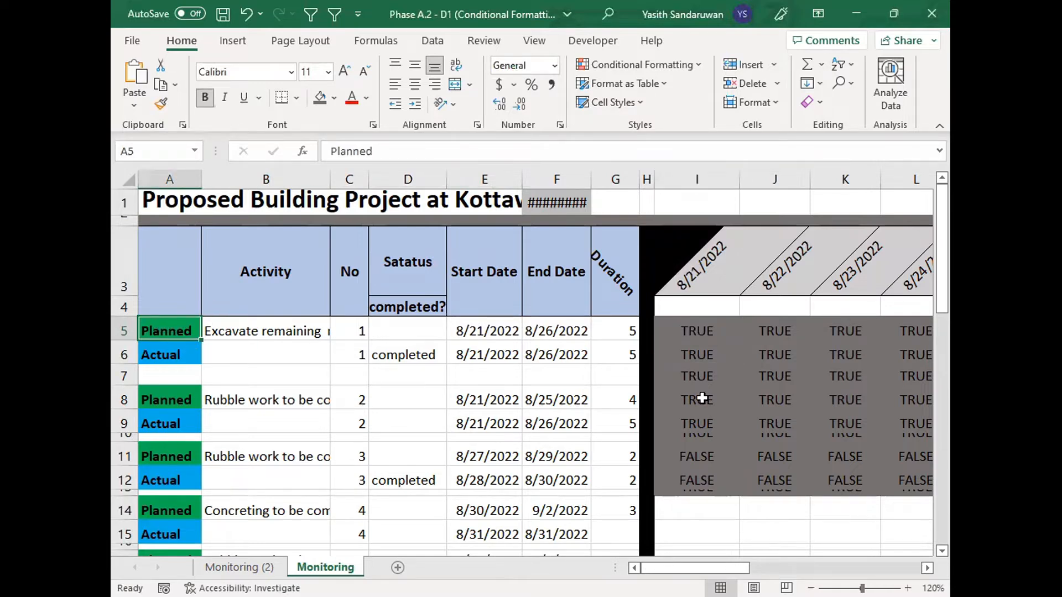
Step: Change the I5 formula from IF to AND, removing its TRUE and FALSE arguments and closing parenthesis while keeping the MEDIAN date test
left_click(699, 333)
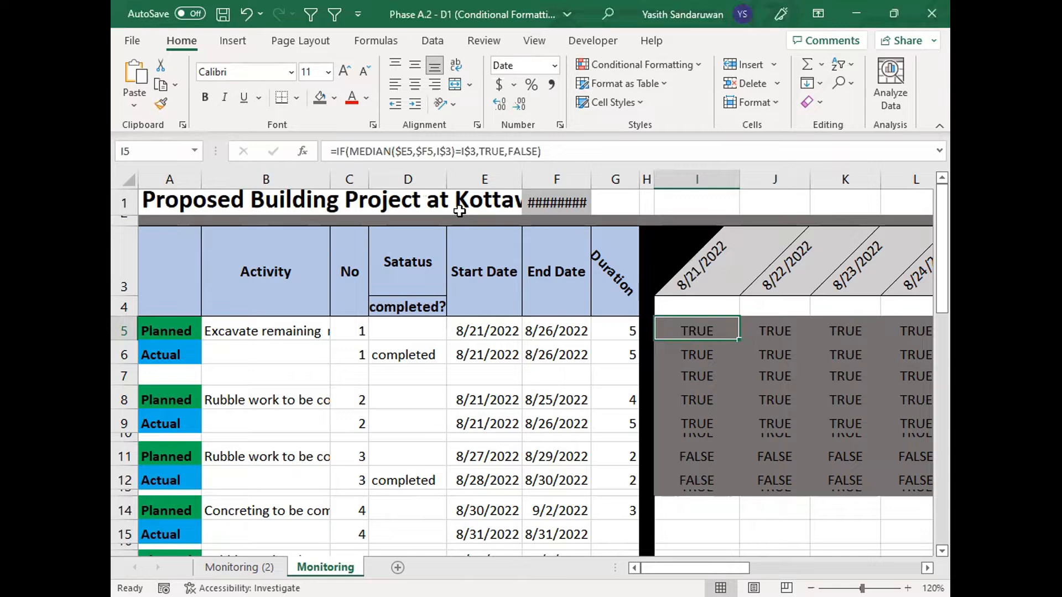
left_click(555, 154)
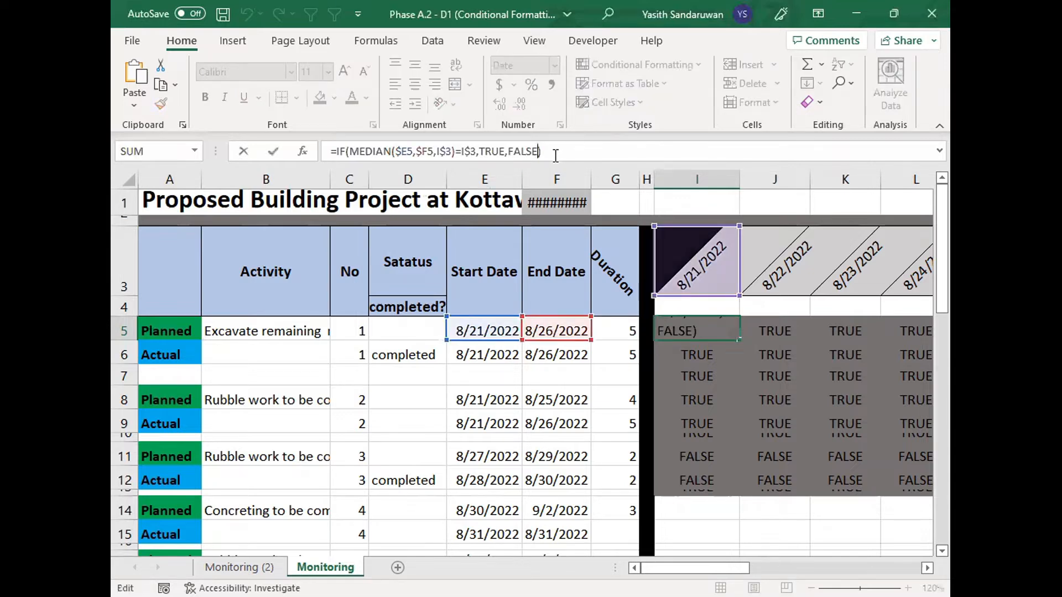
key("BackSpace")
key("BackSpace")
key("BackSpace")
key("BackSpace")
key("BackSpace")
key("BackSpace")
key("BackSpace")
key("BackSpace")
key("BackSpace")
key("BackSpace")
key("BackSpace")
key("BackSpace")
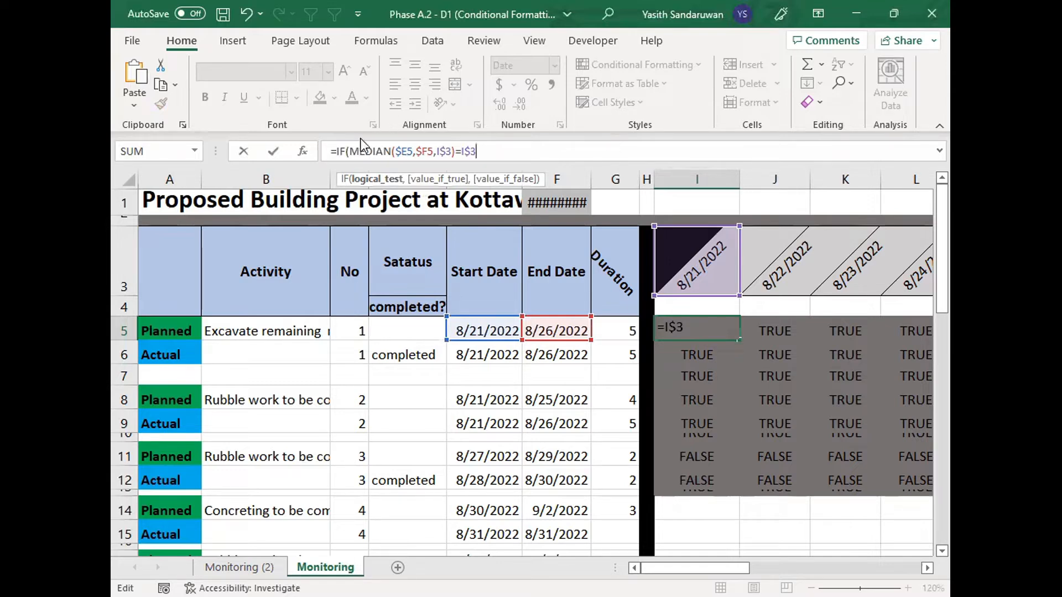
left_click(351, 151)
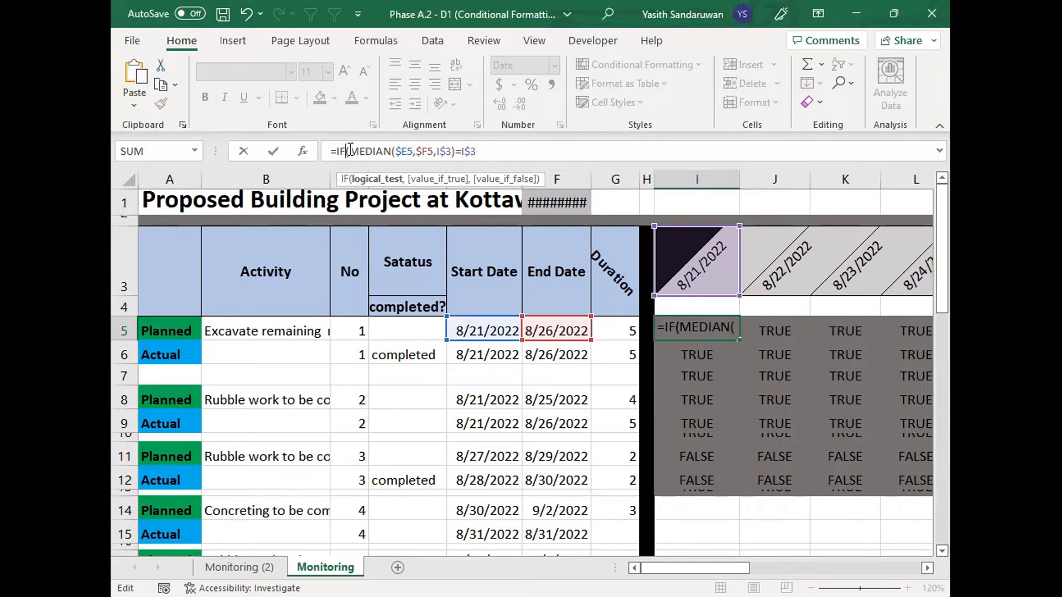
key("BackSpace")
key("BackSpace")
type("and")
Step: Add $A5="Planned" as the second AND condition in I5, with the column reference locked
left_click_drag(359, 151, 496, 150)
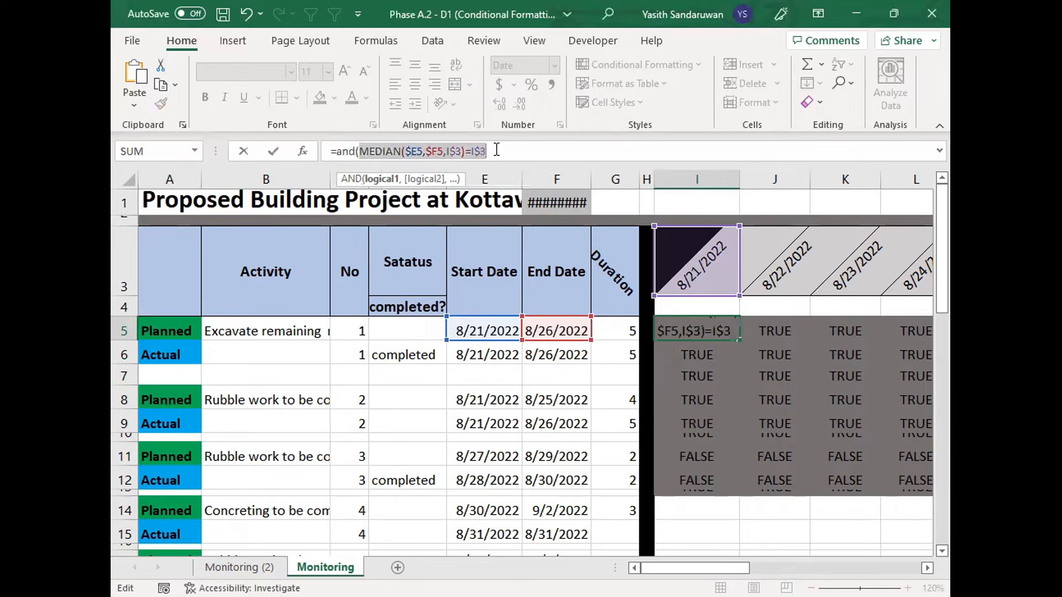
left_click(496, 150)
type(",")
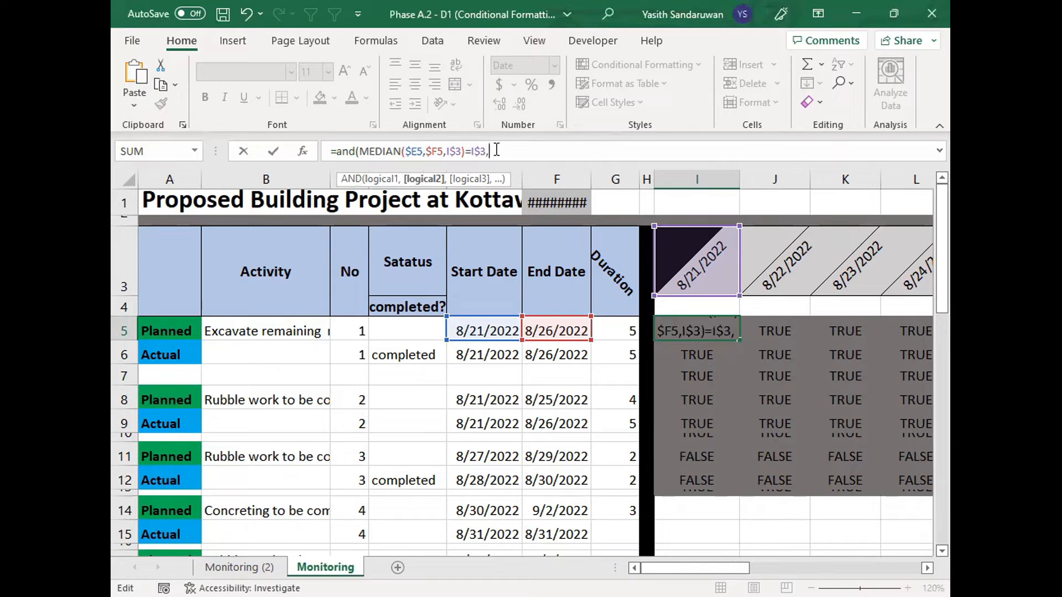
left_click(168, 331)
type("=")
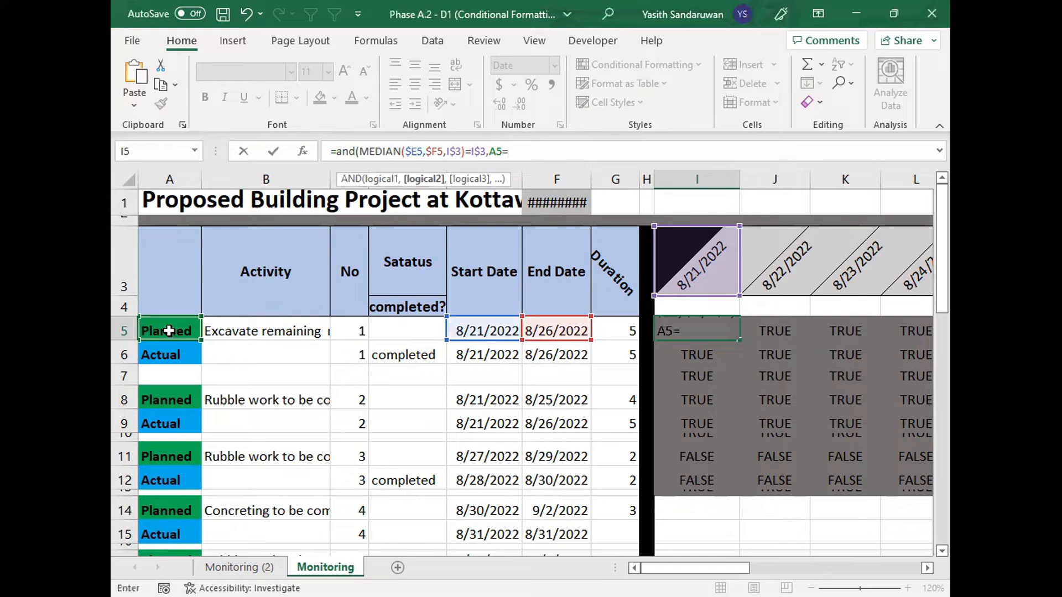
type("\"Planned")
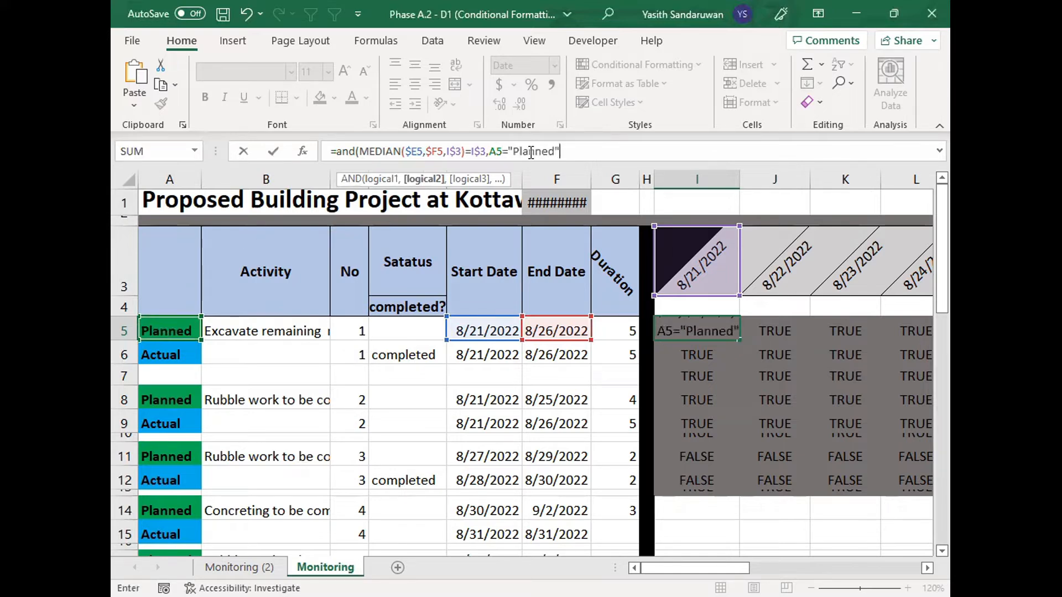
left_click_drag(509, 150, 578, 149)
left_click(579, 150)
left_click_drag(490, 153, 694, 95)
left_click(490, 153)
type("$")
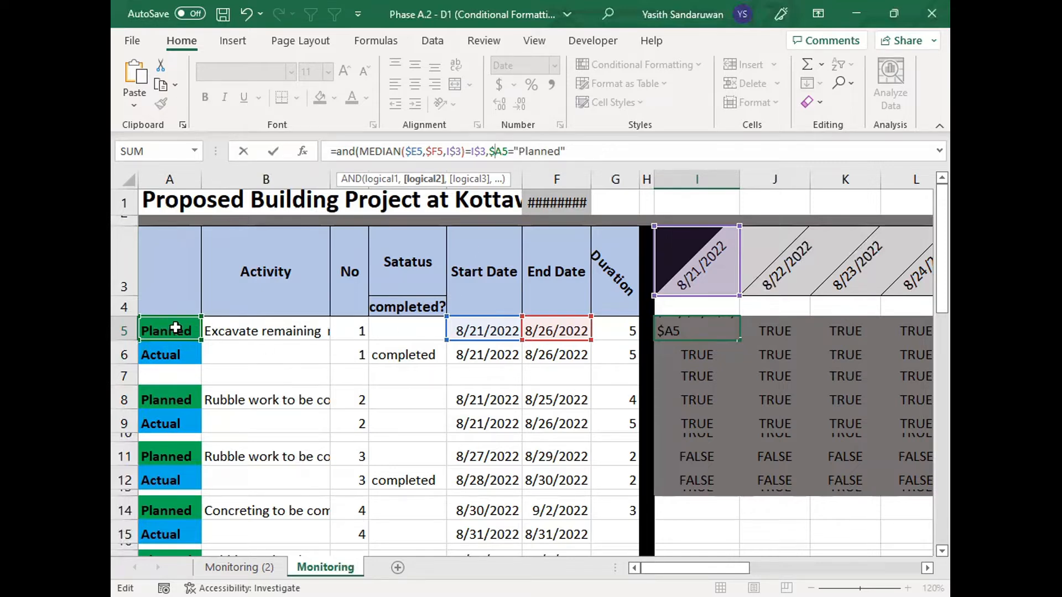
Step: Complete the I5 AND formula with a third condition, $F5<>"", requiring a non-empty end date
left_click(570, 150)
type(",")
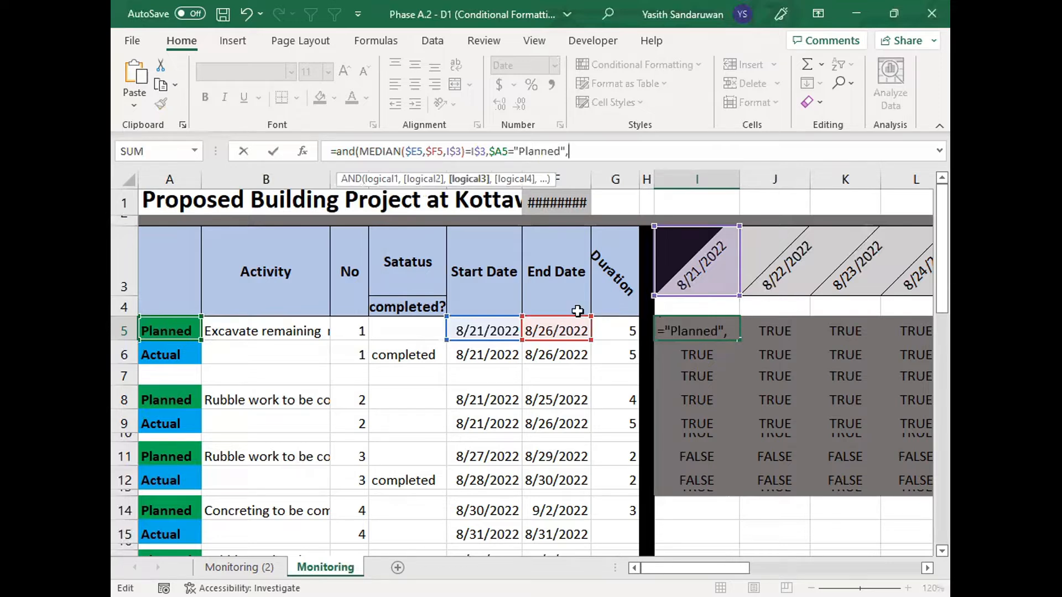
left_click(549, 329)
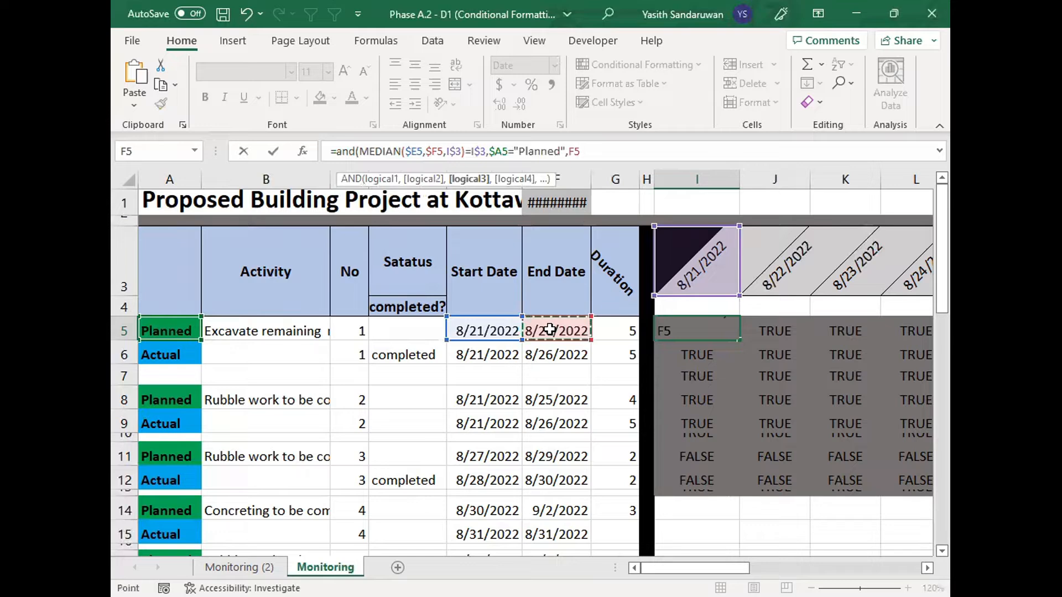
type("<>\"\"")
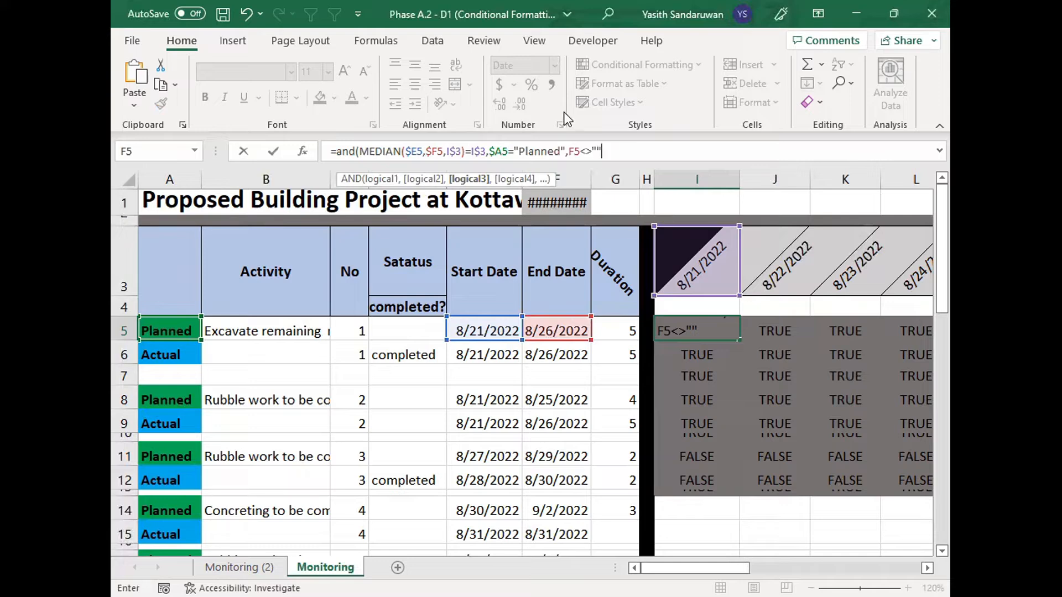
type(")")
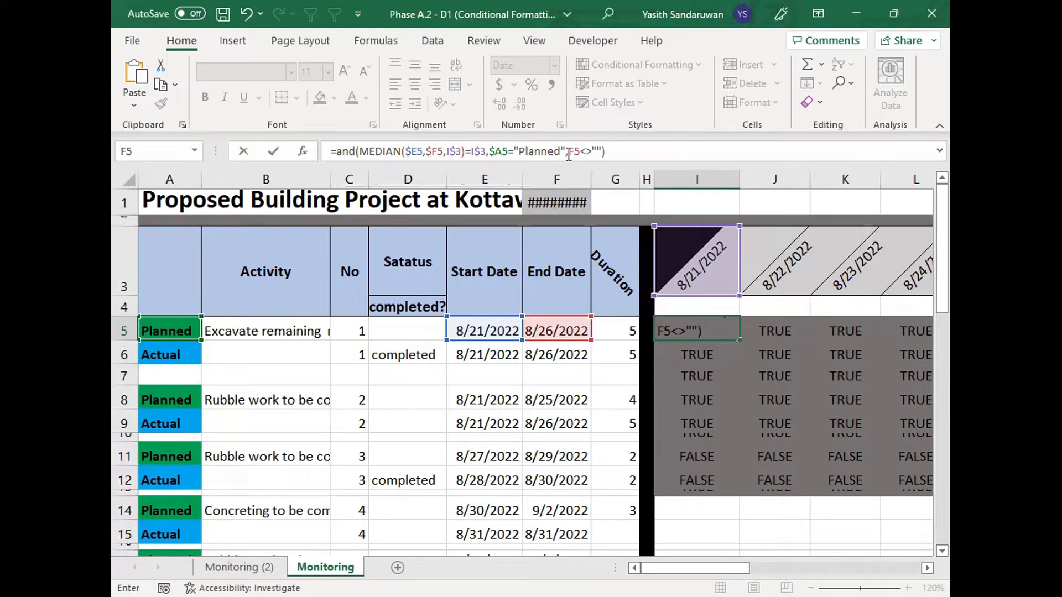
left_click(575, 152)
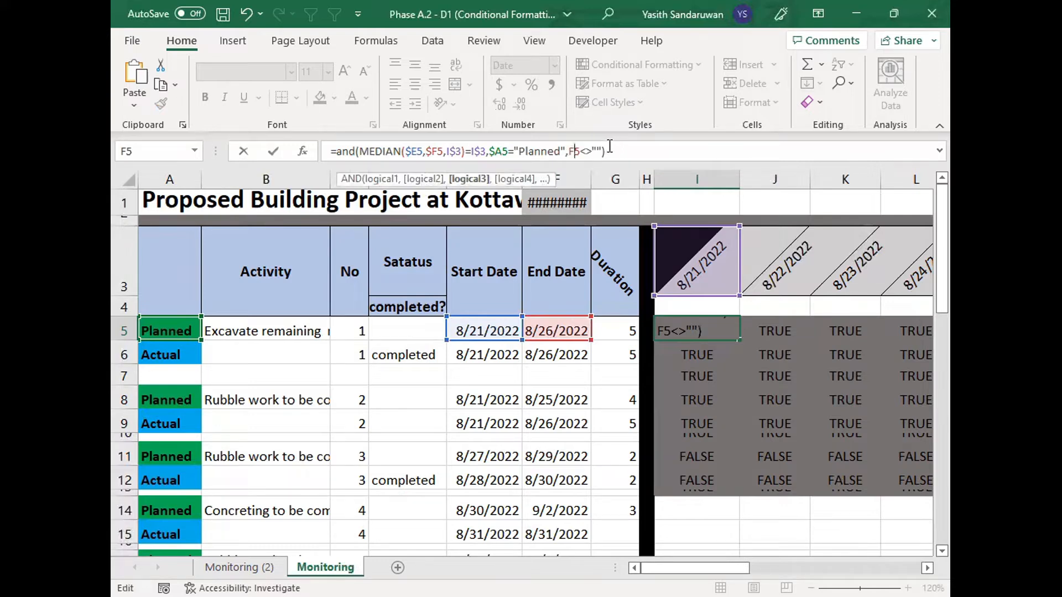
left_click_drag(360, 151, 486, 151)
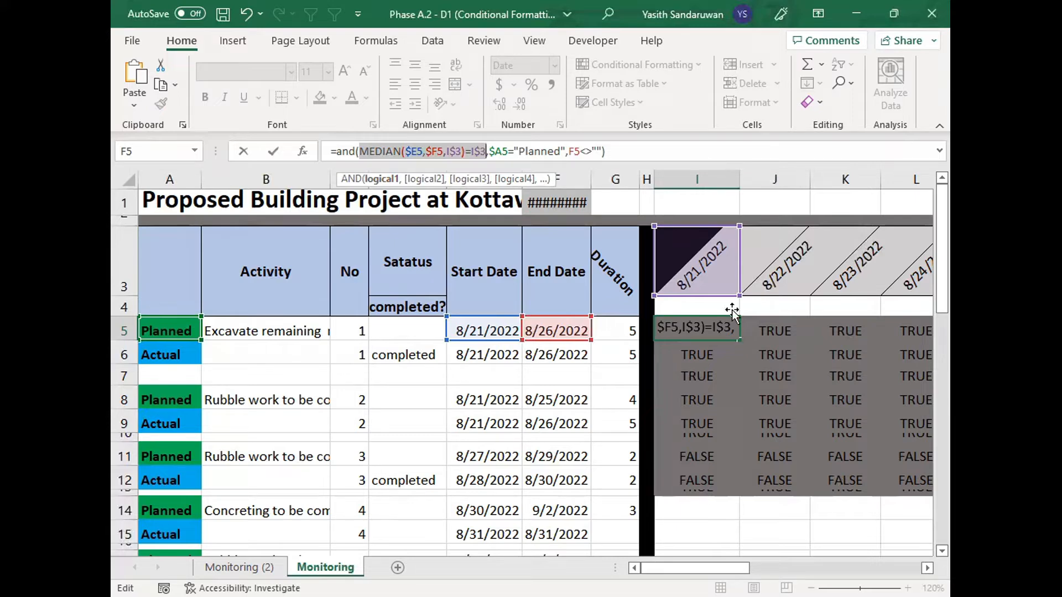
left_click(565, 151)
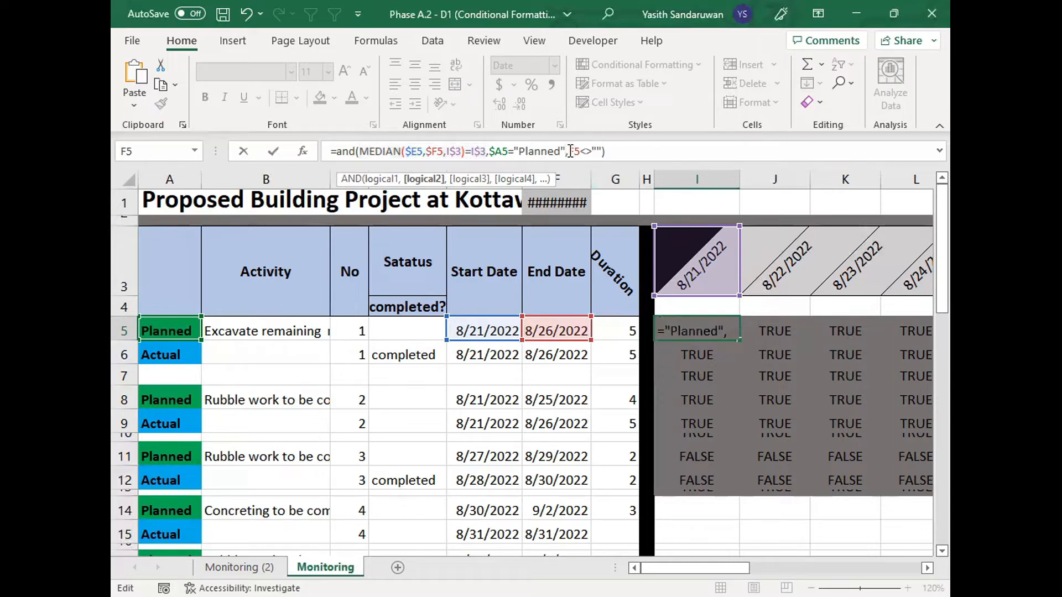
key("Right")
type("$")
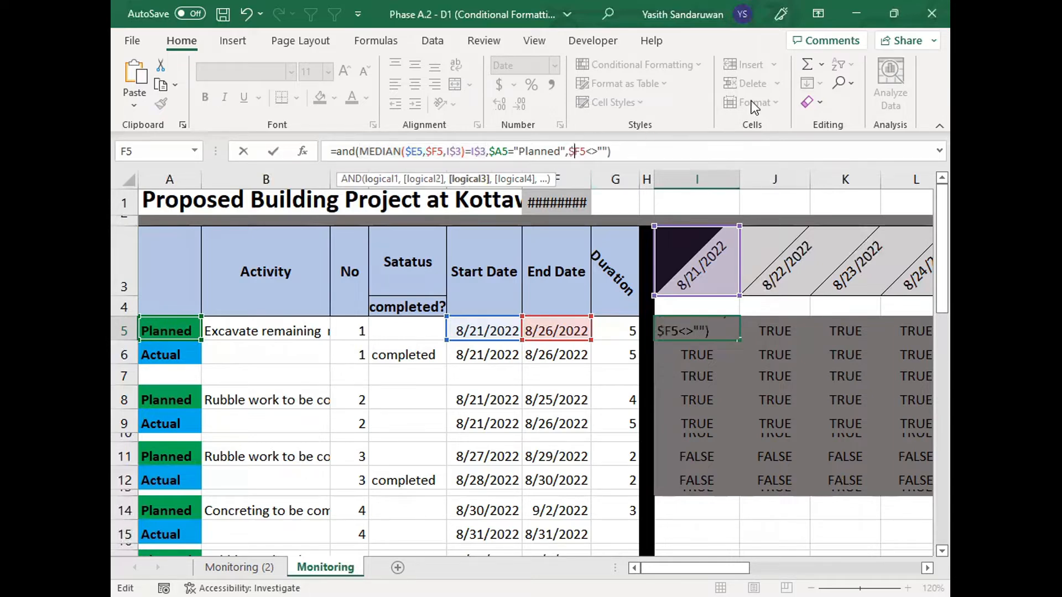
key("Return")
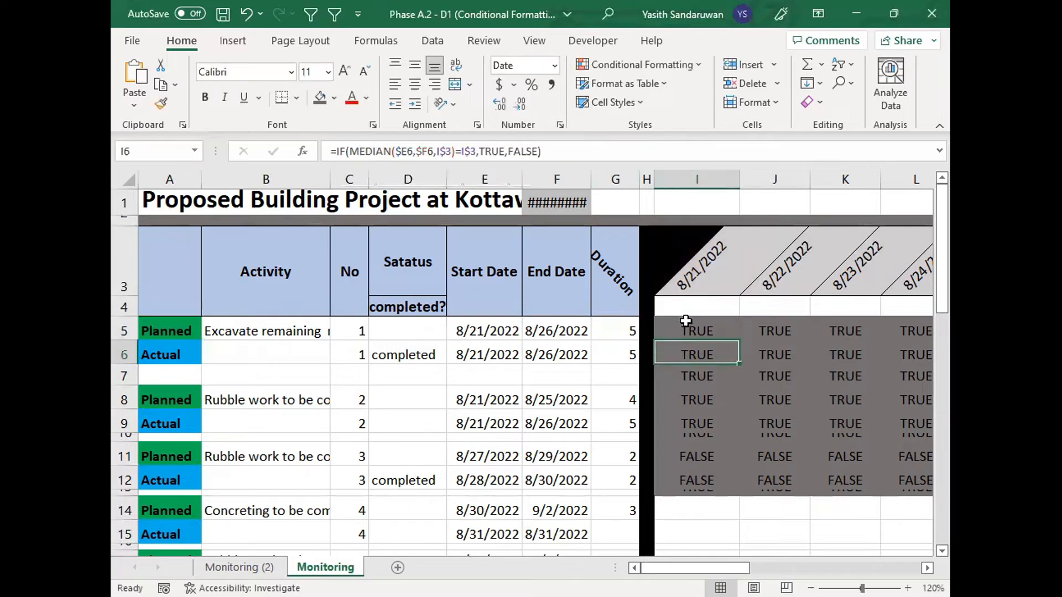
Step: Copy the AND formula from I5 across to column O and down through row 13
left_click(696, 336)
left_click_drag(739, 342, 858, 343)
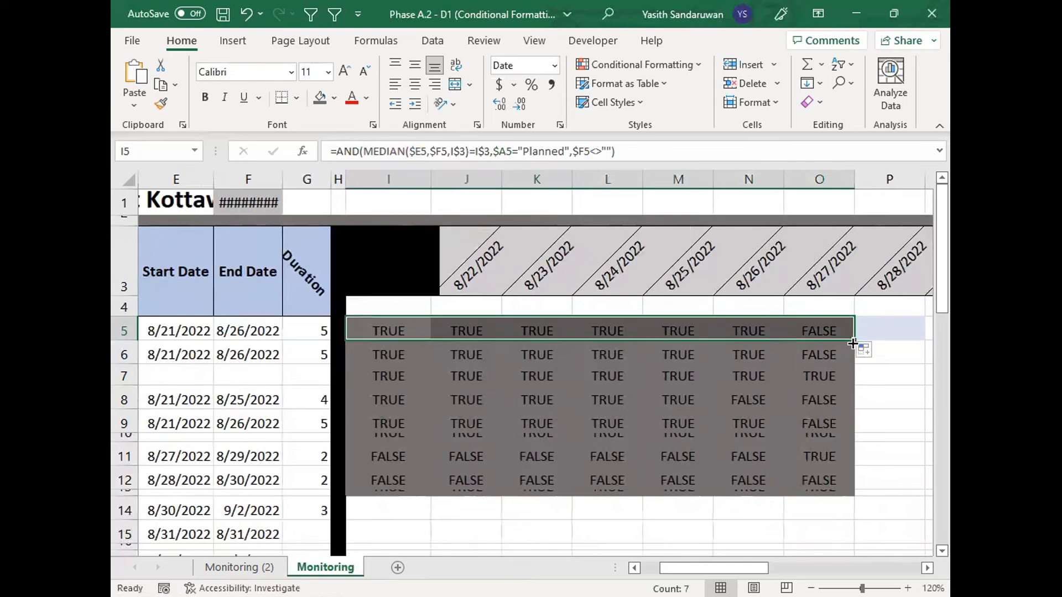
left_click_drag(849, 403, 848, 500)
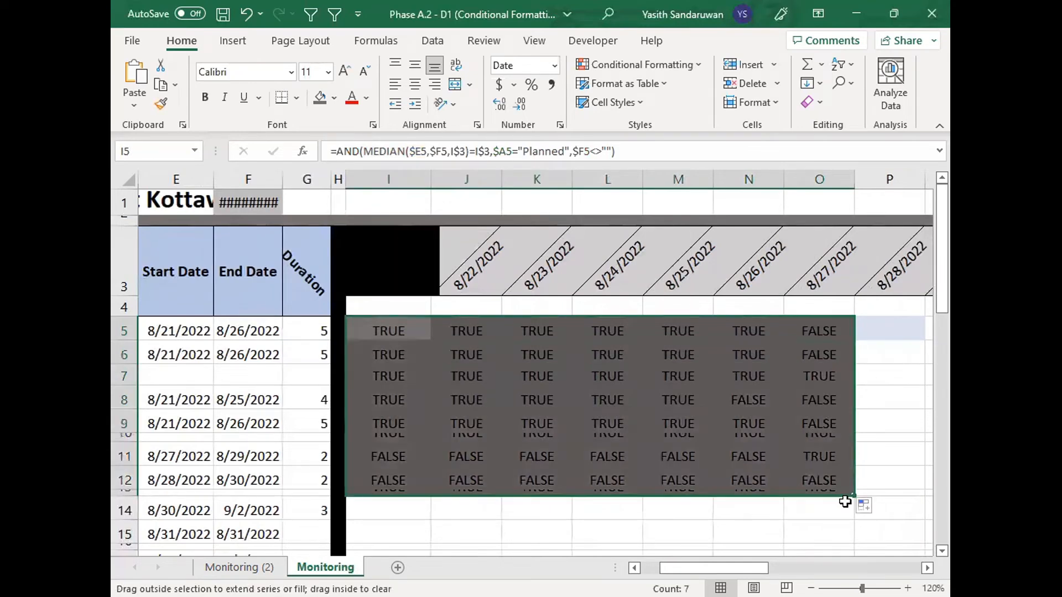
scroll(723, 557, "left", 3)
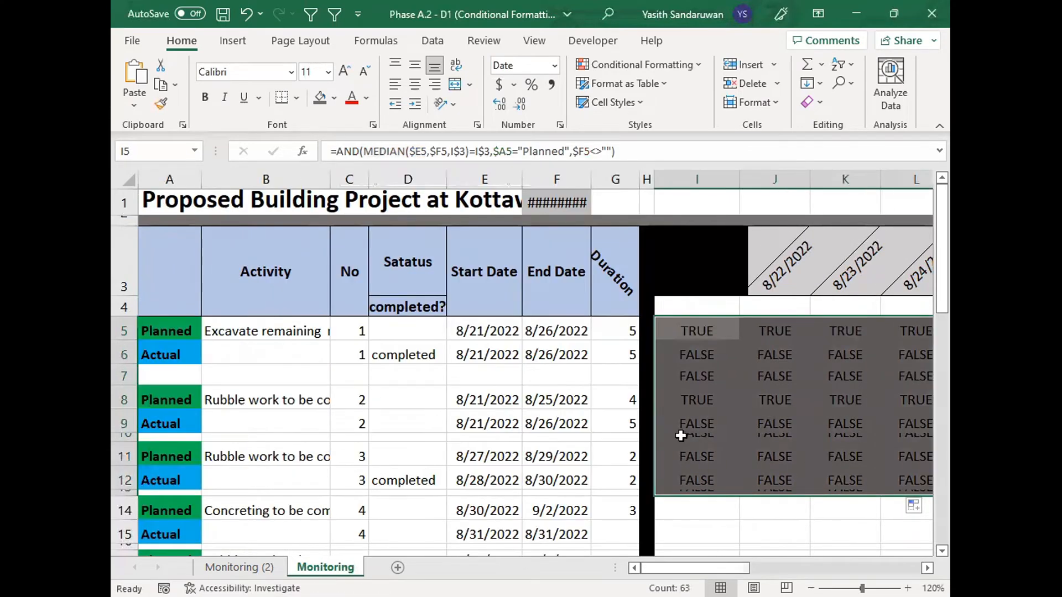
Step: Check the results in timeline rows 5 to 8 against their Planned and Actual labels and dates
left_click_drag(707, 327, 839, 332)
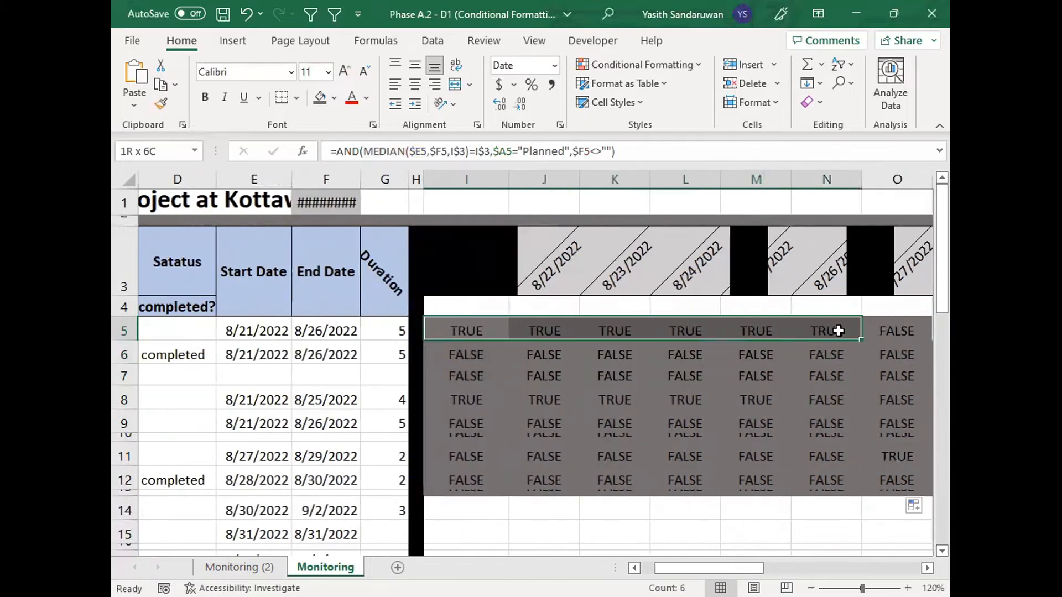
left_click_drag(705, 567, 705, 567)
left_click_drag(467, 355, 929, 380)
left_click_drag(396, 397, 699, 408)
left_click_drag(755, 568, 711, 562)
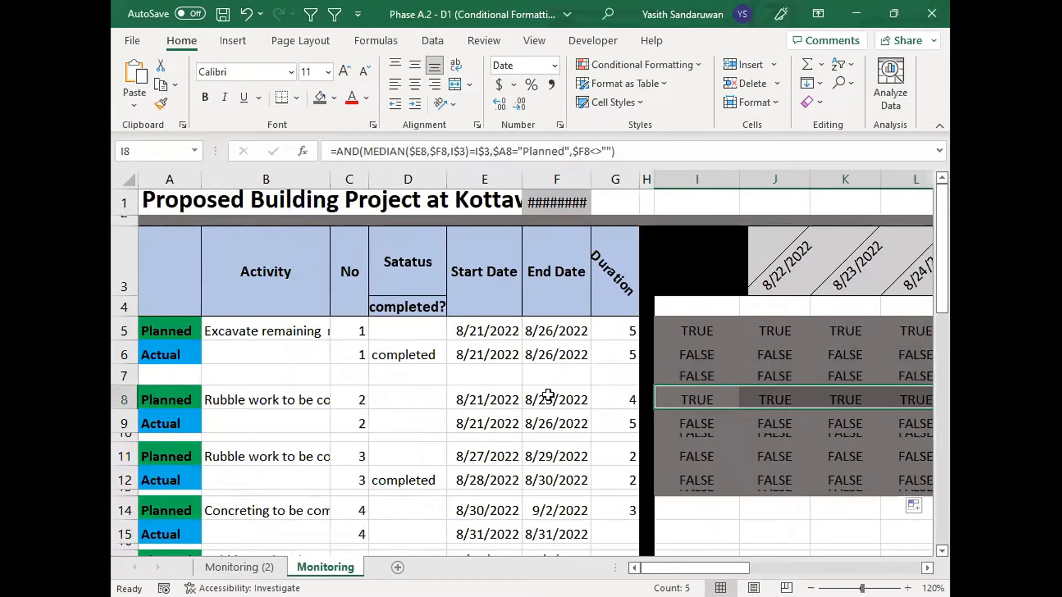
left_click(689, 335)
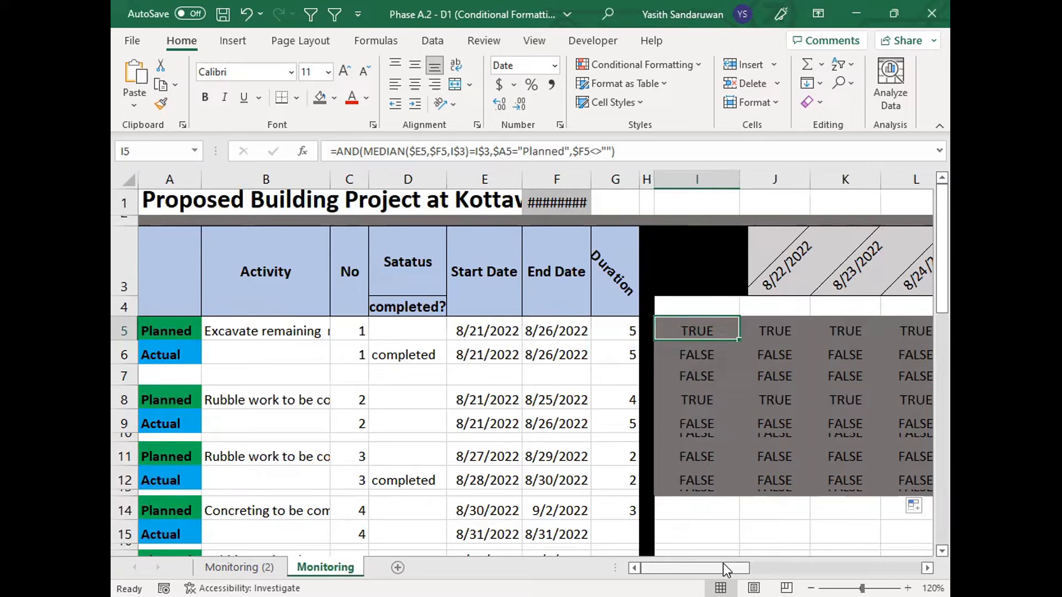
Step: Enter 1 in P5 as a placeholder and fill it across row 5 to column BF
scroll(535, 387, "right", 5)
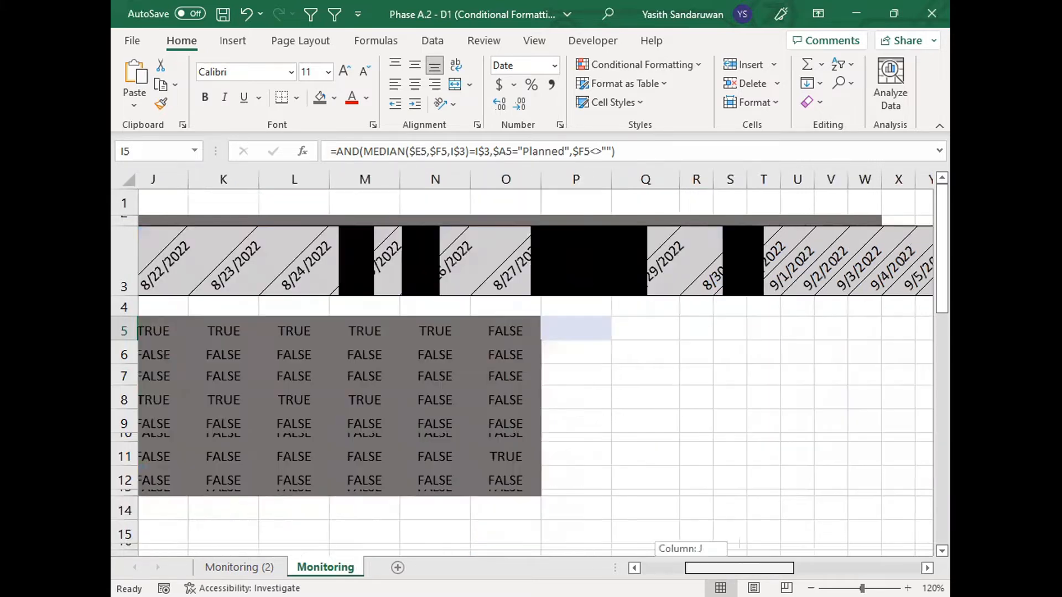
left_click(458, 330)
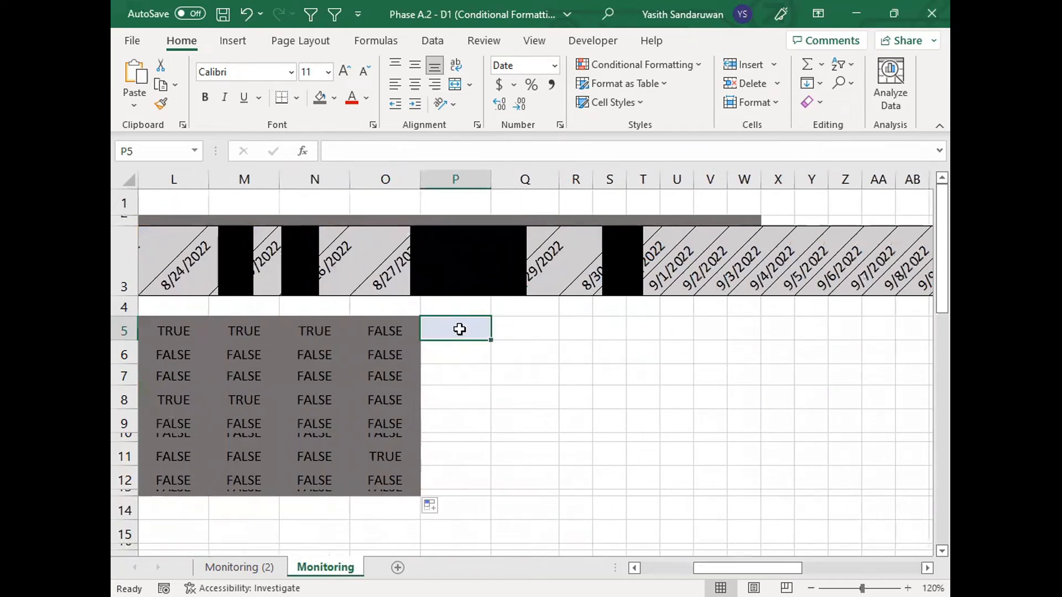
type("1")
key("Tab")
left_click(460, 330)
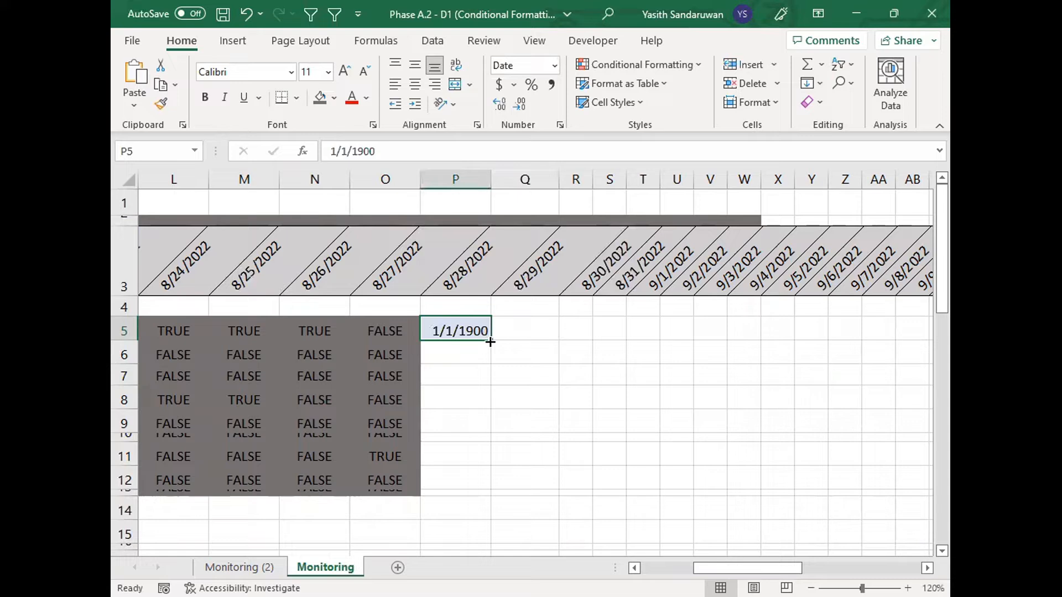
left_click_drag(490, 342, 932, 329)
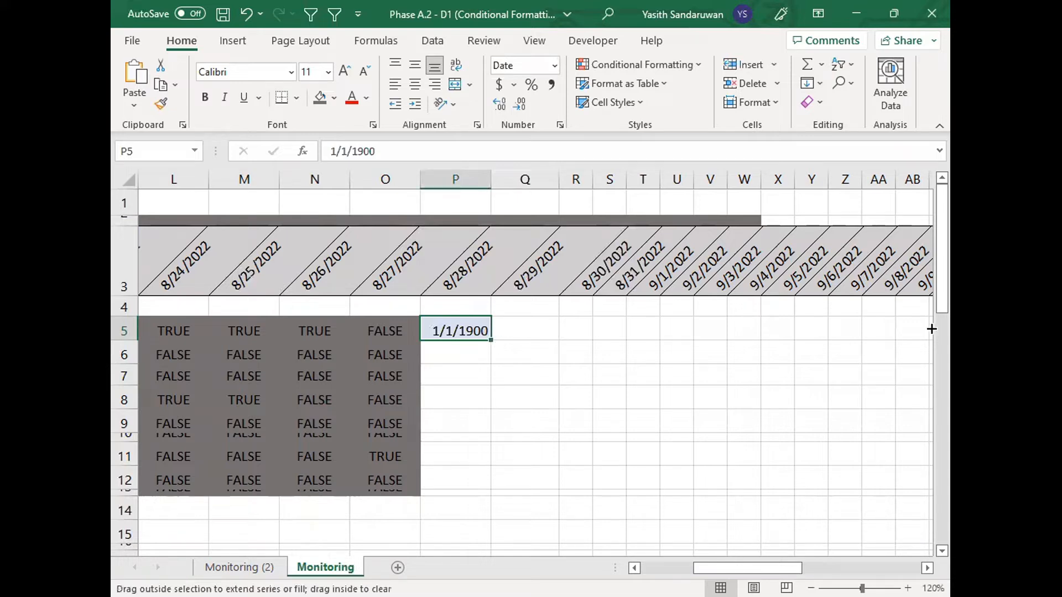
left_click_drag(931, 329, 817, 336)
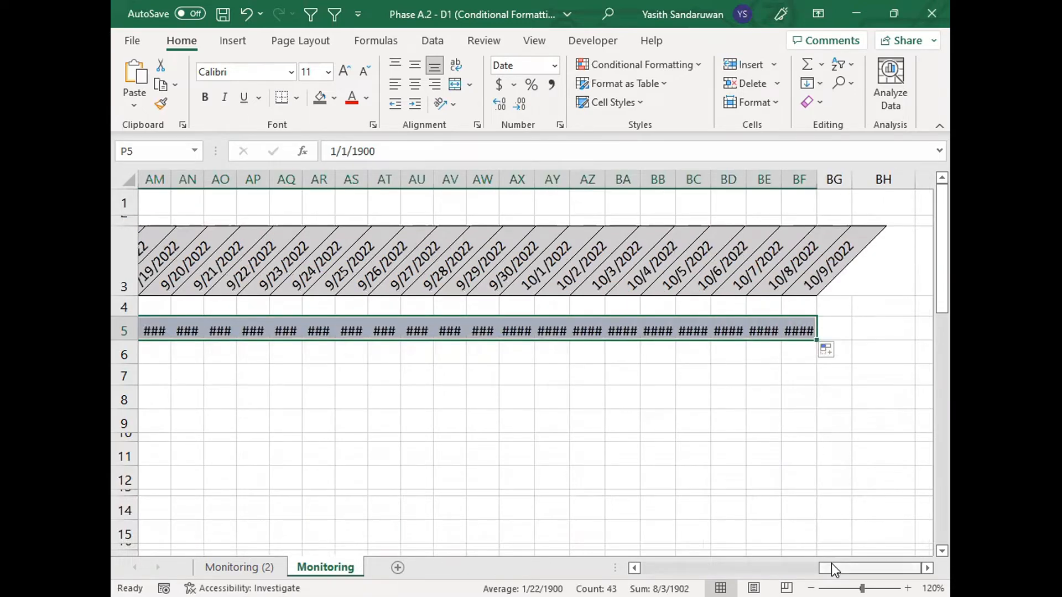
Step: Enter 1 in I14 as a placeholder and fill it down column I to row 50
scroll(691, 503, "left", 10)
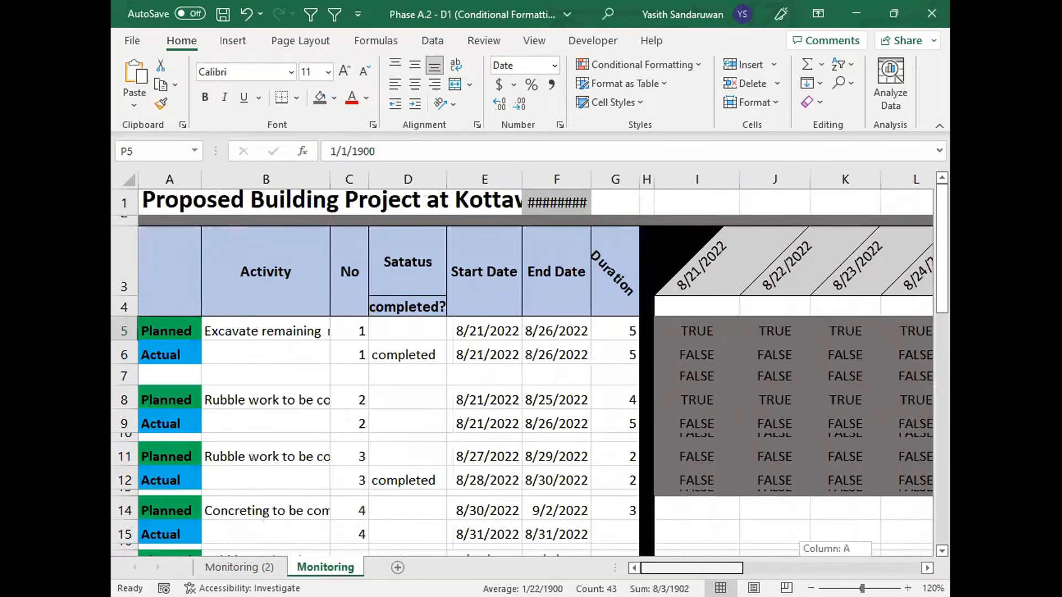
left_click(681, 504)
type("1")
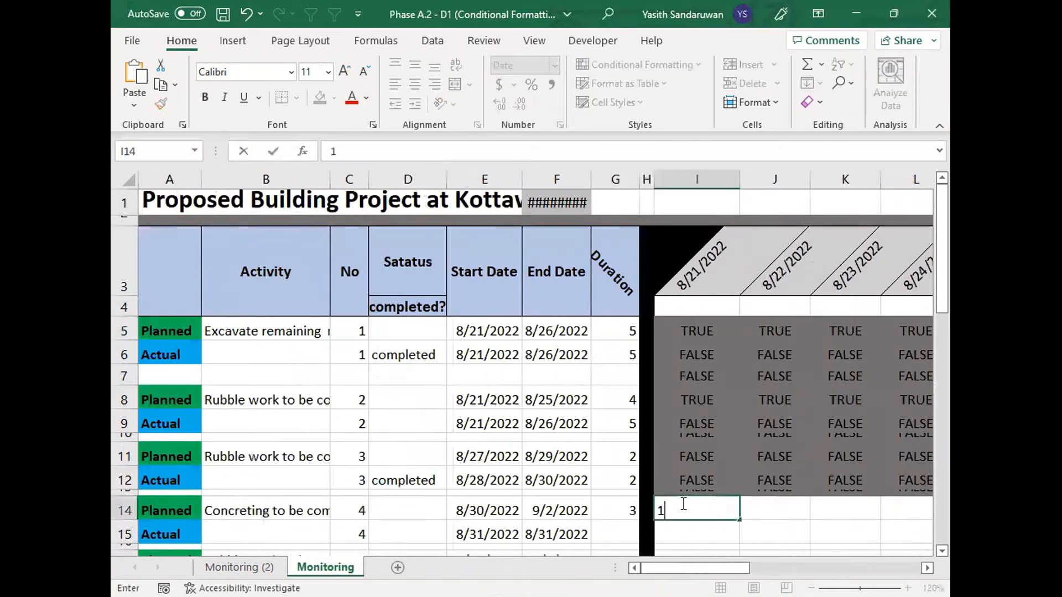
key("Return")
left_click(688, 505)
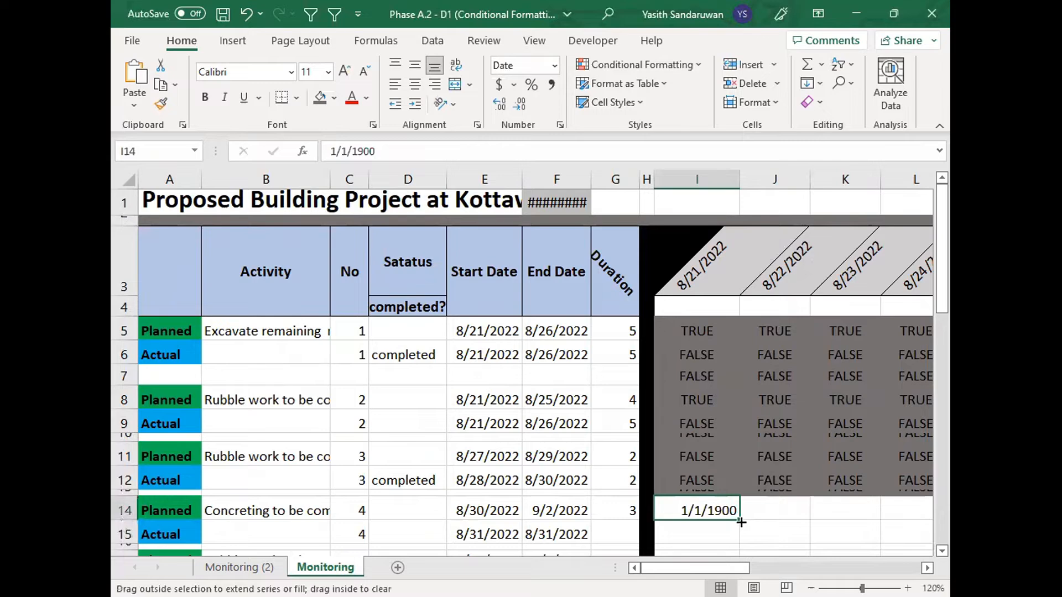
scroll(737, 496, "down", 1)
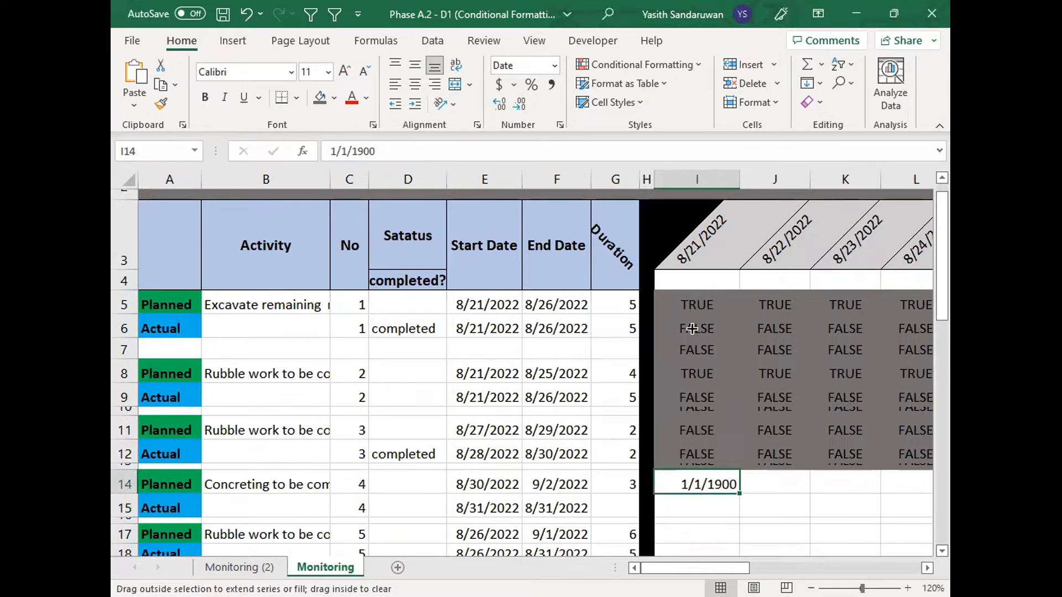
scroll(690, 396, "down", 4)
left_click_drag(690, 397, 702, 526)
left_click(702, 513)
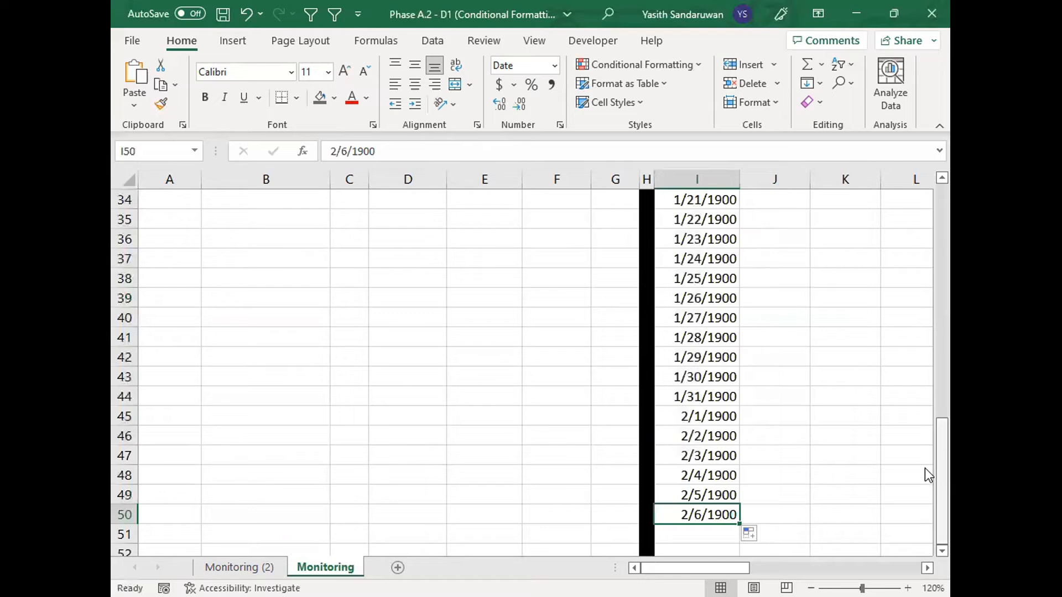
Step: Copy the full text of the AND formula in I5, leaving the cell unchanged
scroll(925, 221, "up", 11)
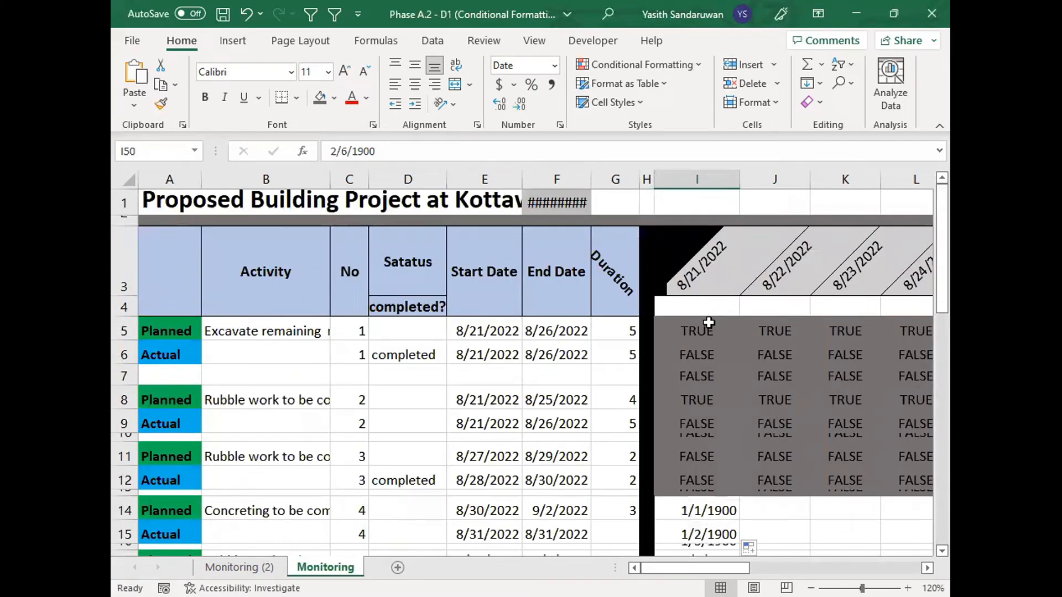
left_click(709, 323)
left_click_drag(635, 147, 227, 146)
key("ctrl+c")
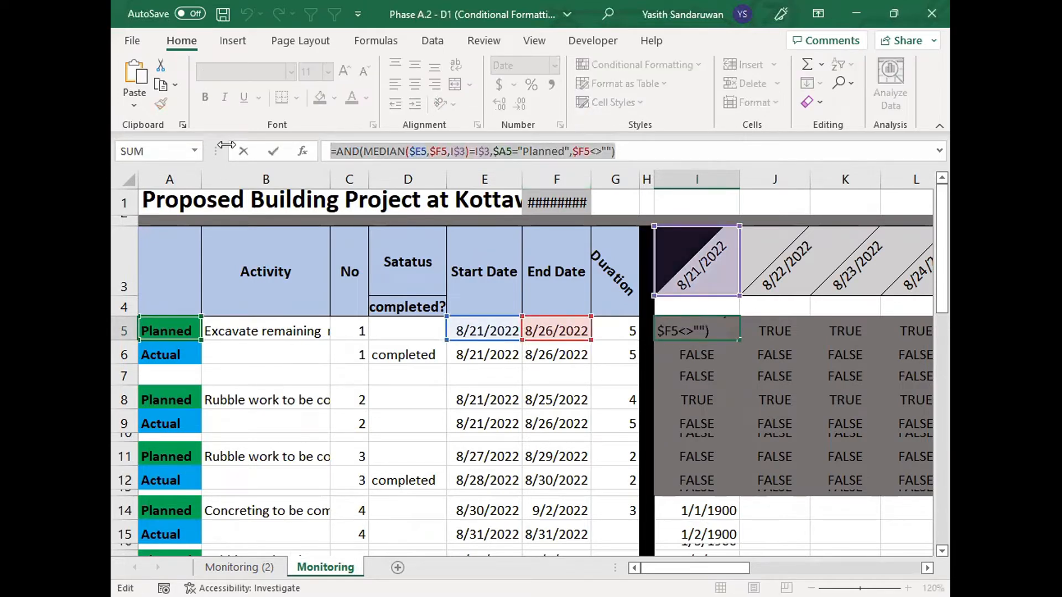
key("Escape")
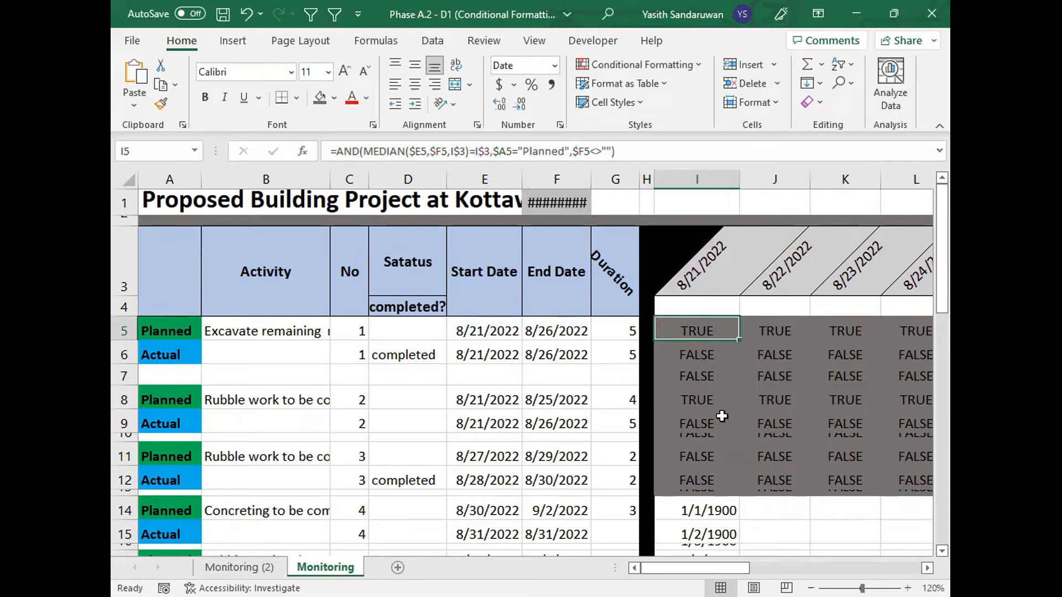
Step: Start a formula-based conditional formatting rule on I5:BF50 using the copied formula =AND(MEDIAN($E5,$F5,I$3)=I$3,$A5="Planned",$F5<>"")
key("ctrl+shift+Right")
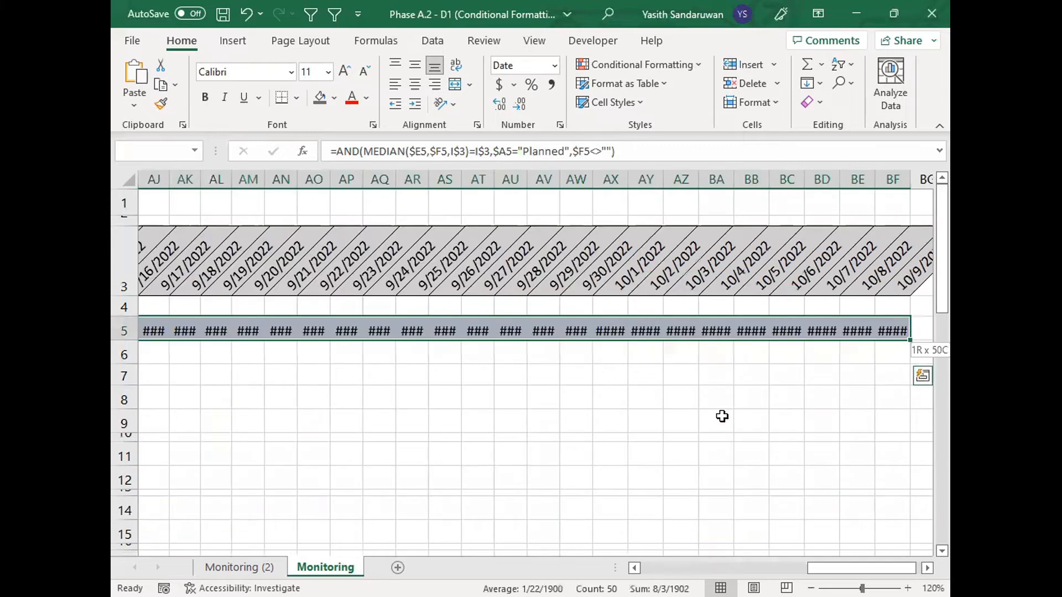
key("ctrl+shift+Down")
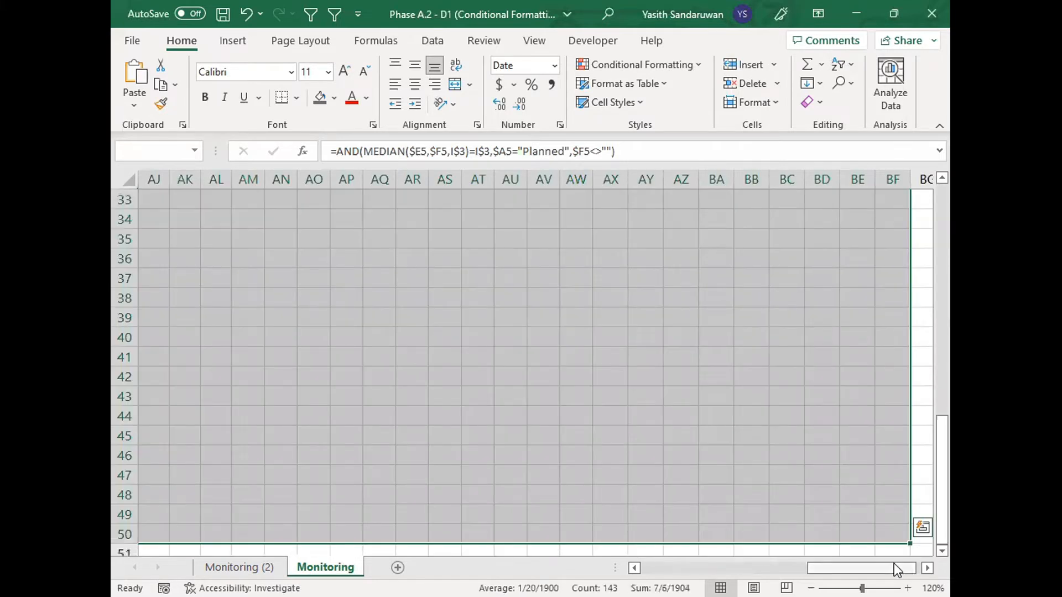
left_click_drag(894, 563, 728, 567)
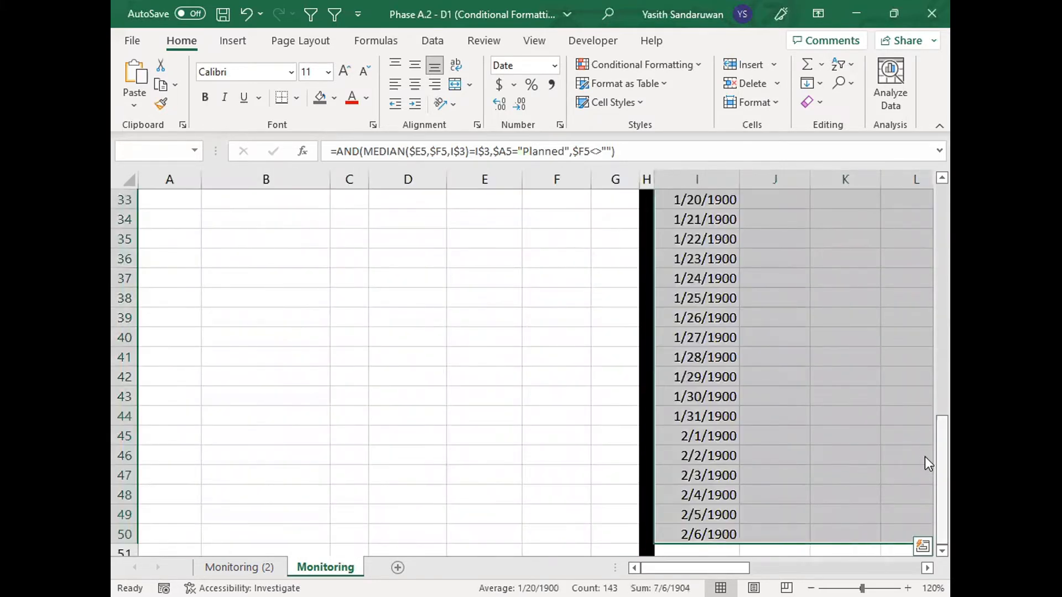
scroll(925, 243, "up", 10)
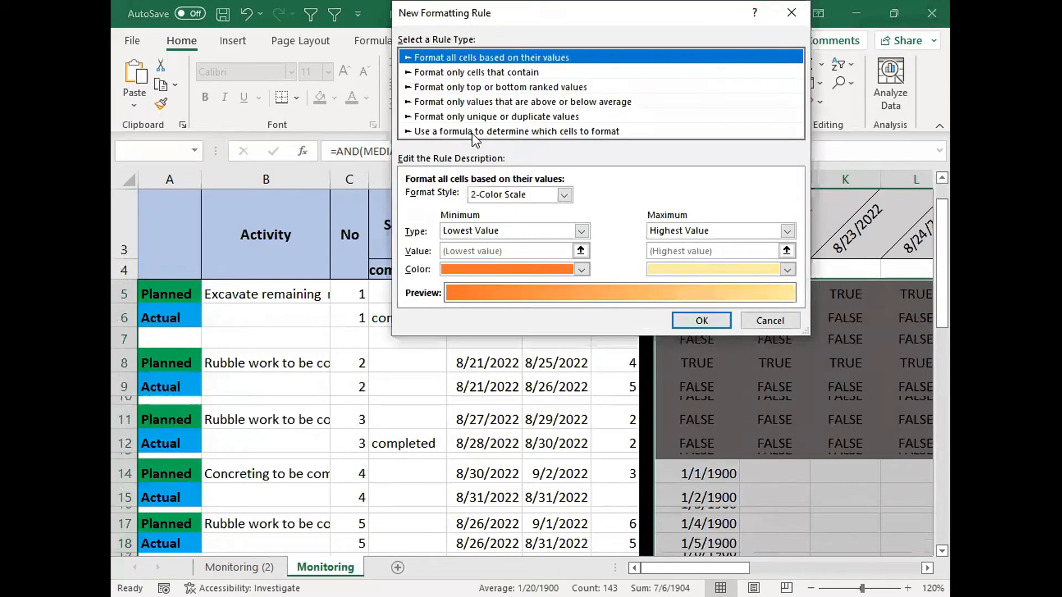
left_click(473, 133)
left_click(428, 196)
key("ctrl+v")
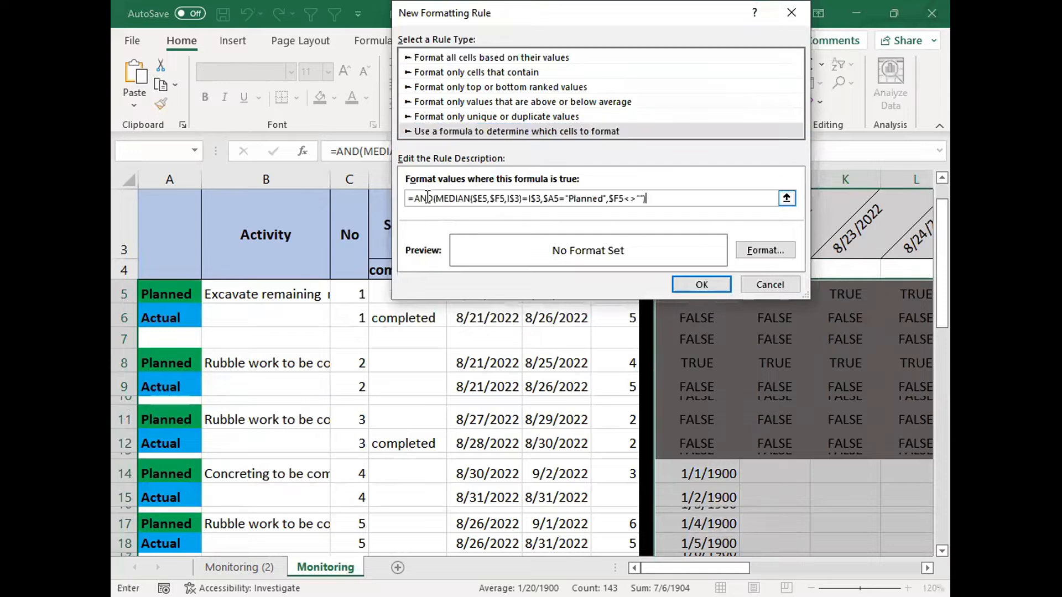
Step: Format the Planned rule with a green fill and top and bottom borders, and apply it to the timeline
left_click(759, 256)
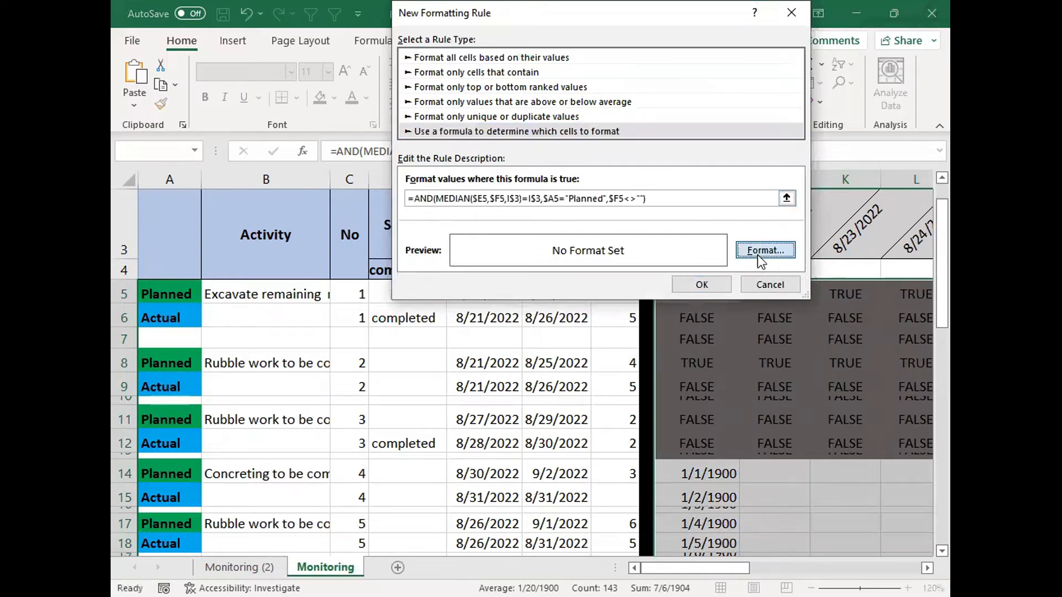
left_click(548, 42)
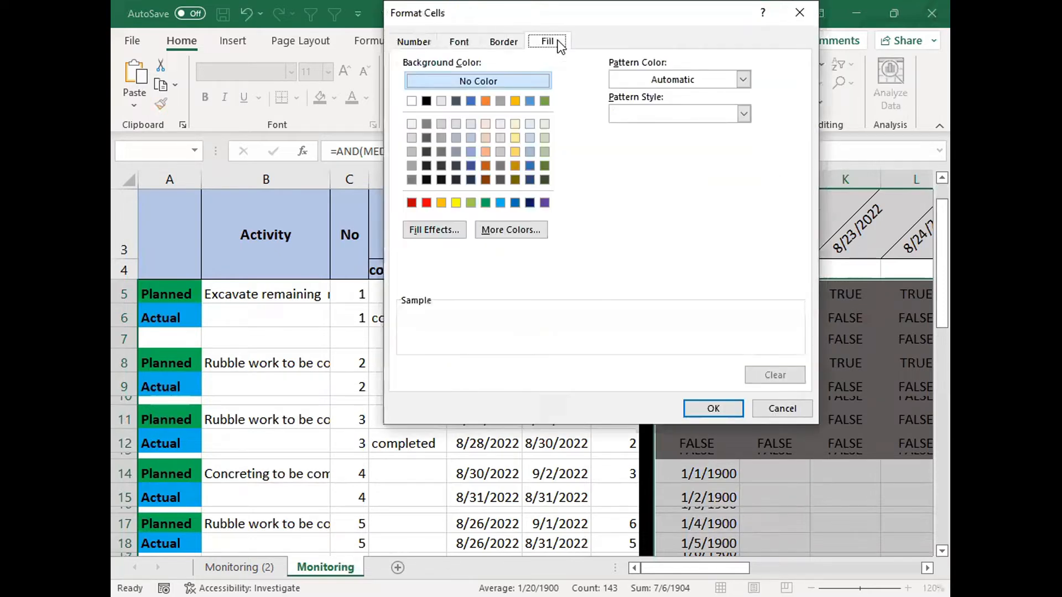
left_click(486, 203)
left_click(511, 40)
left_click(608, 155)
left_click(618, 205)
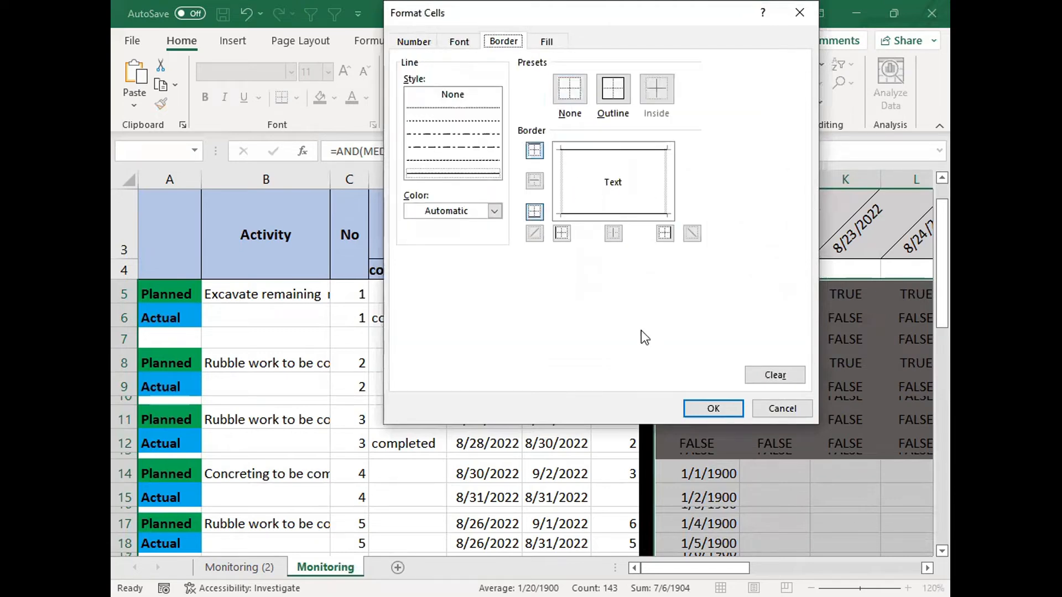
left_click(718, 402)
left_click(702, 285)
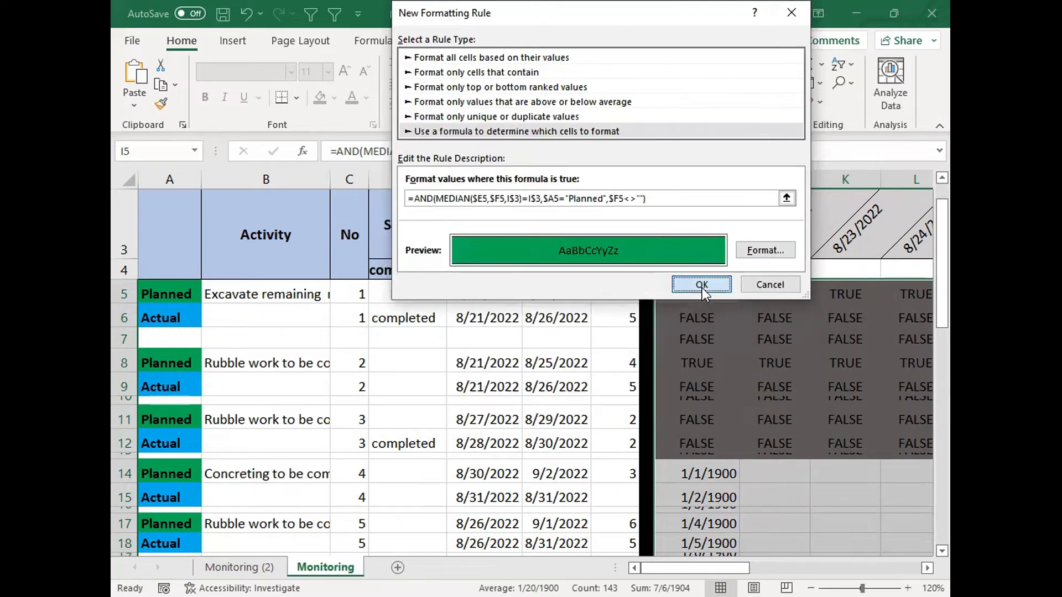
Step: Compare the Planned and Actual labels and dates of activity 1 with its timeline bar and the first timeline date
mouse_move(694, 568)
left_mouse_down()
mouse_move(714, 568)
mouse_move(696, 568)
left_mouse_up()
left_click(166, 307)
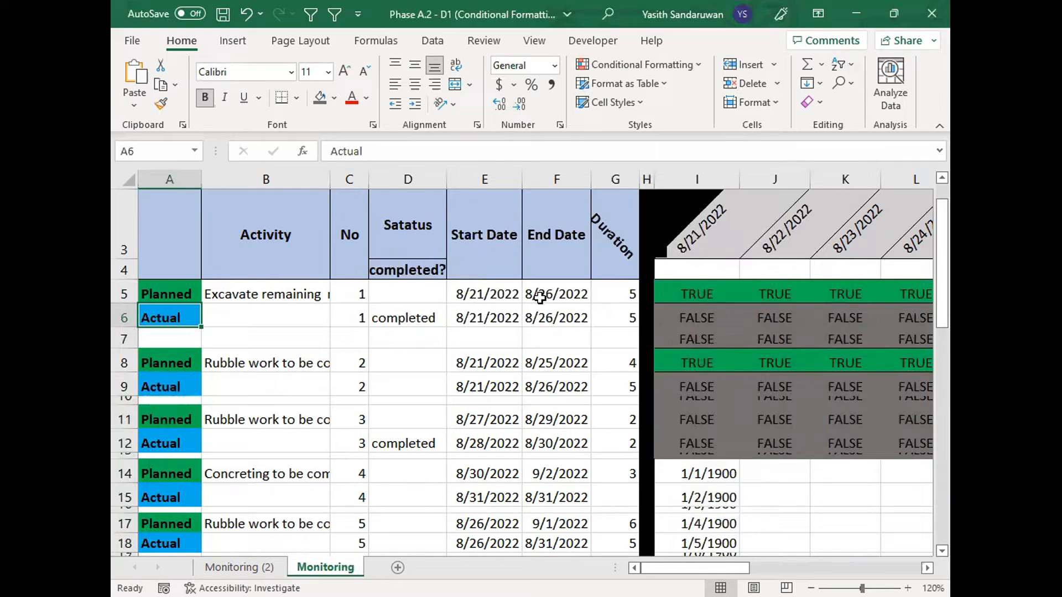
left_click_drag(534, 296, 506, 291)
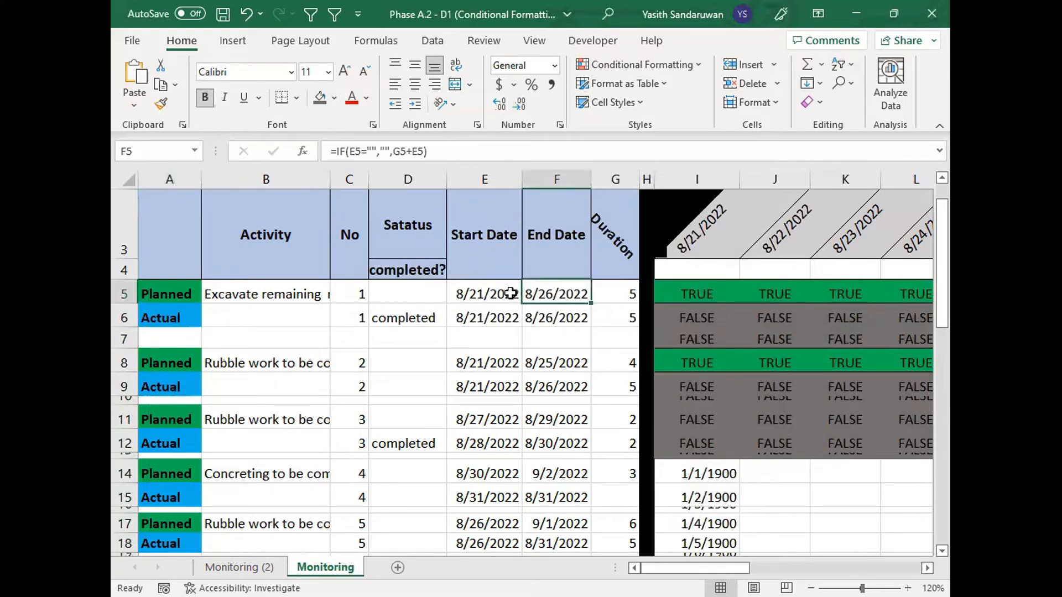
left_click(703, 235)
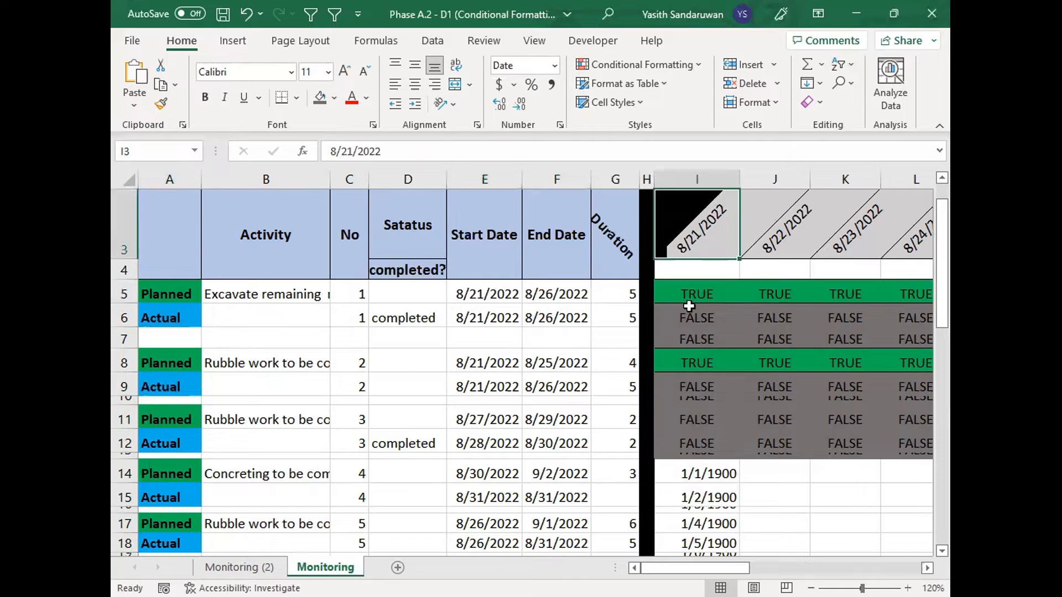
left_click_drag(501, 318, 539, 320)
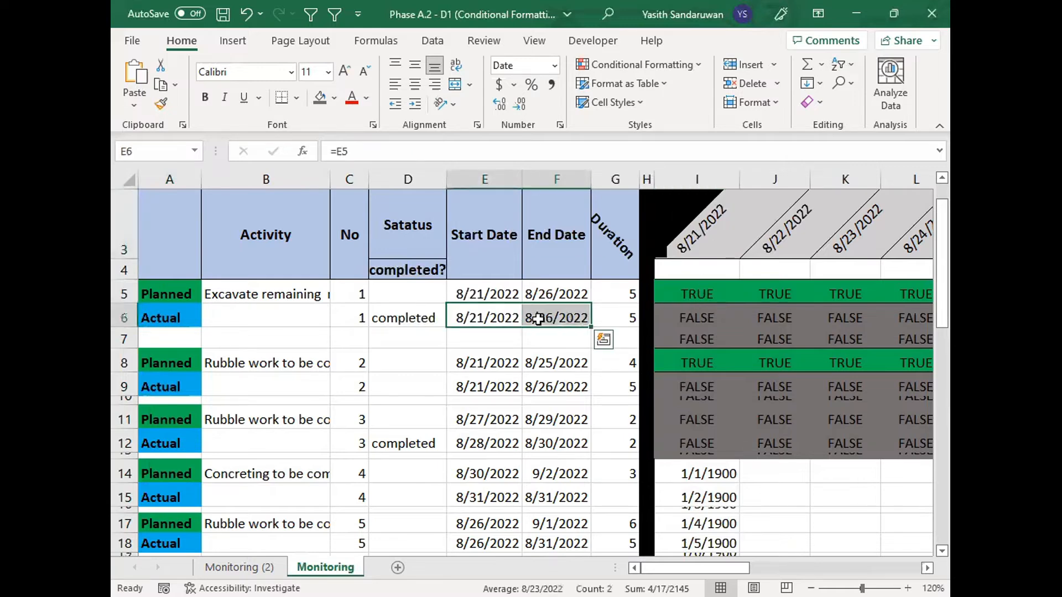
Step: Change the label condition in the I5 formula to $A5="Actual"
left_click(689, 287)
left_click_drag(365, 151, 486, 151)
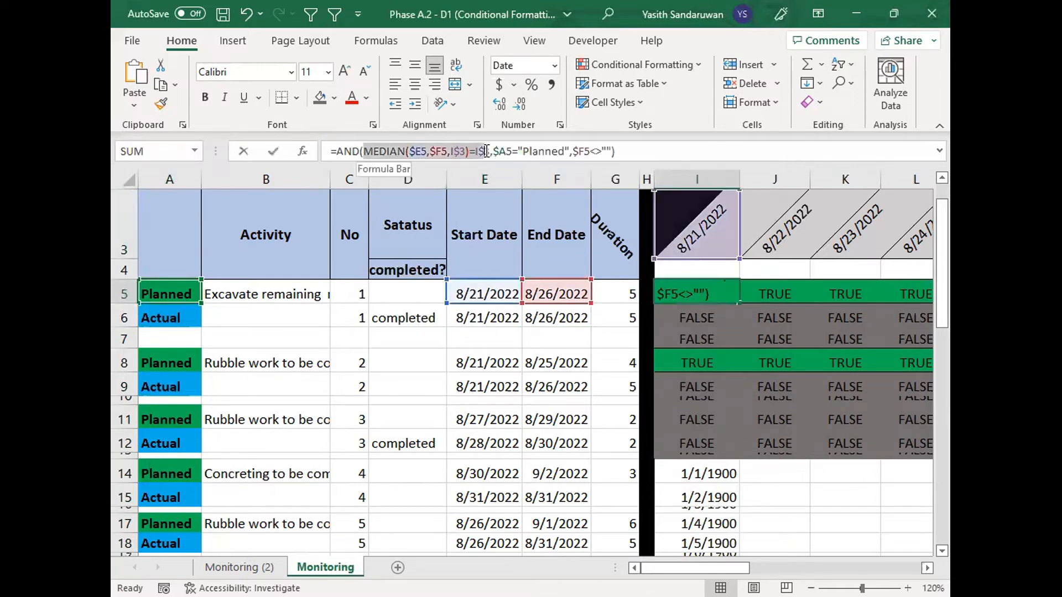
left_click(544, 151)
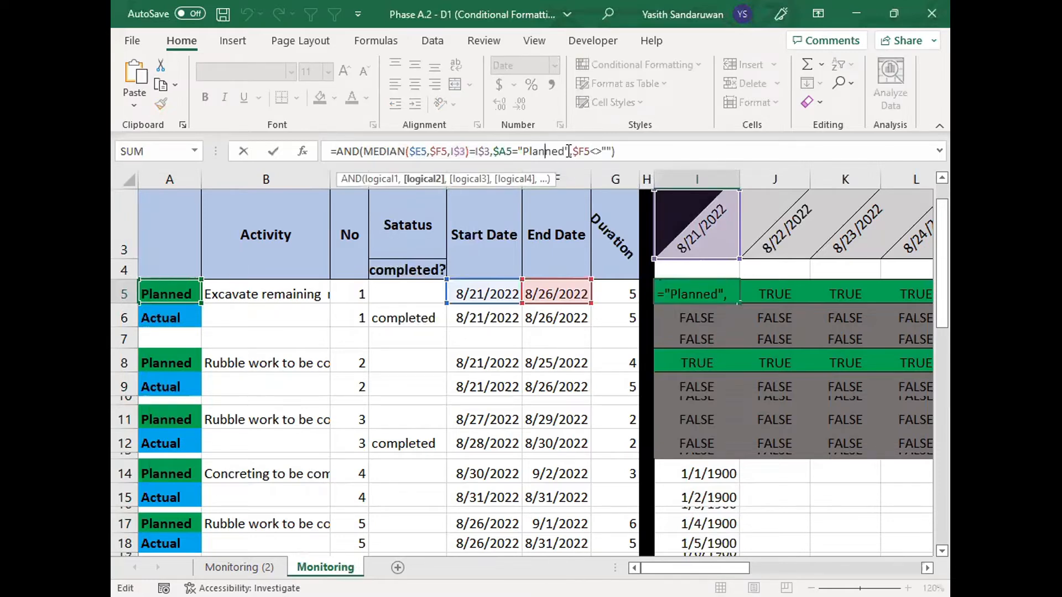
left_click_drag(565, 150, 525, 149)
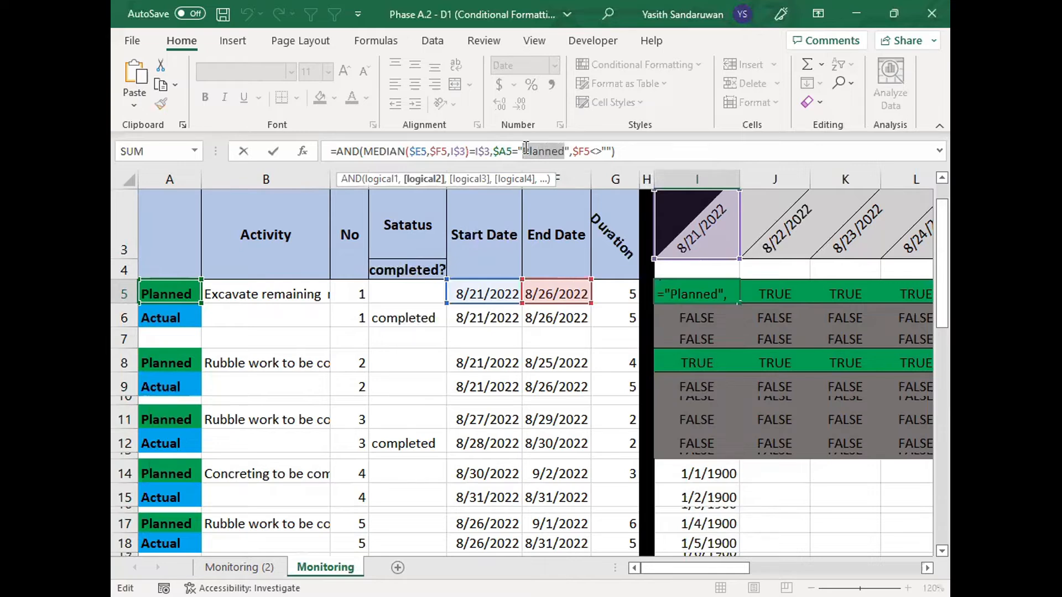
type("C")
key("BackSpace")
type("Actual")
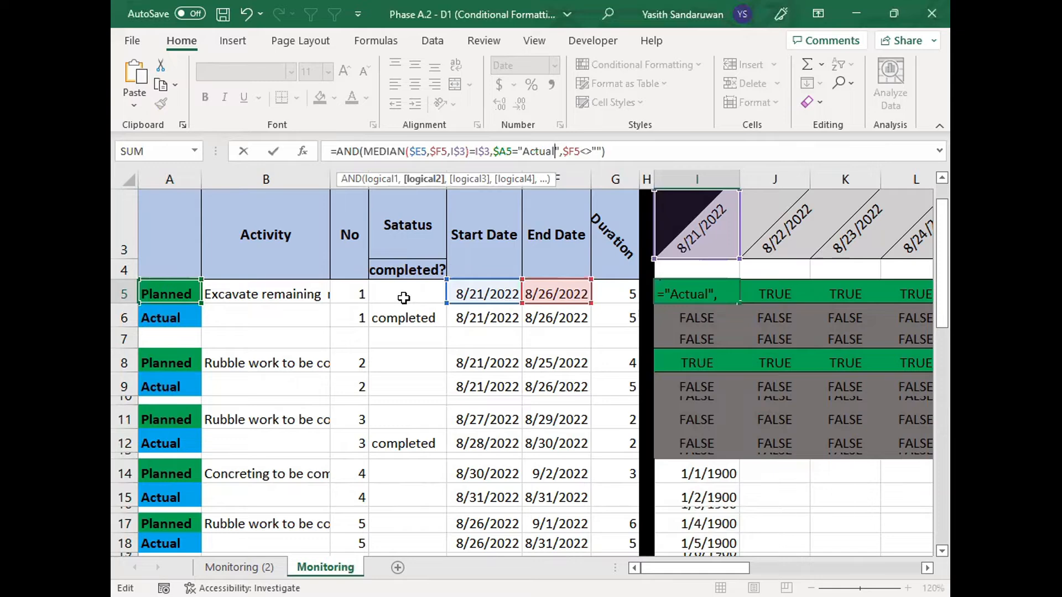
Step: Add a fourth condition, $D5="Completed", to the AND formula in I5 with the status column locked
left_click(606, 151)
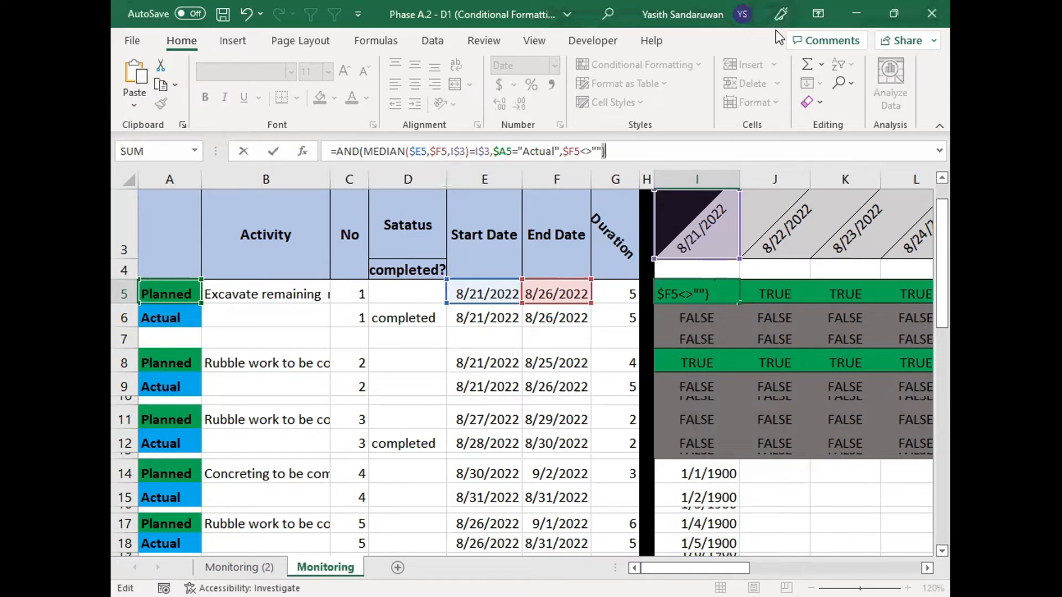
key("Left")
type(",")
key("BackSpace")
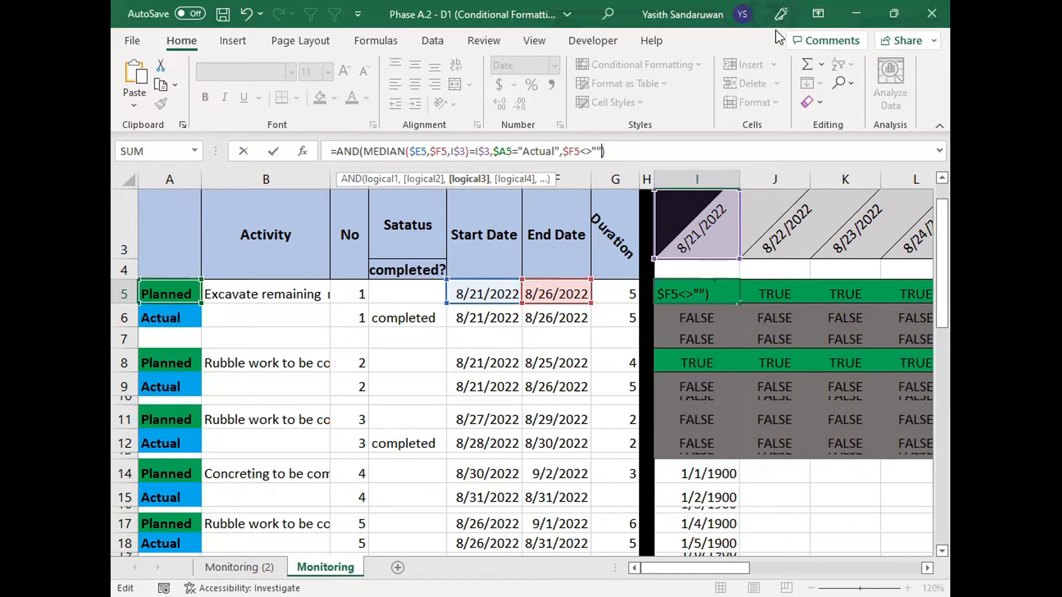
type(",")
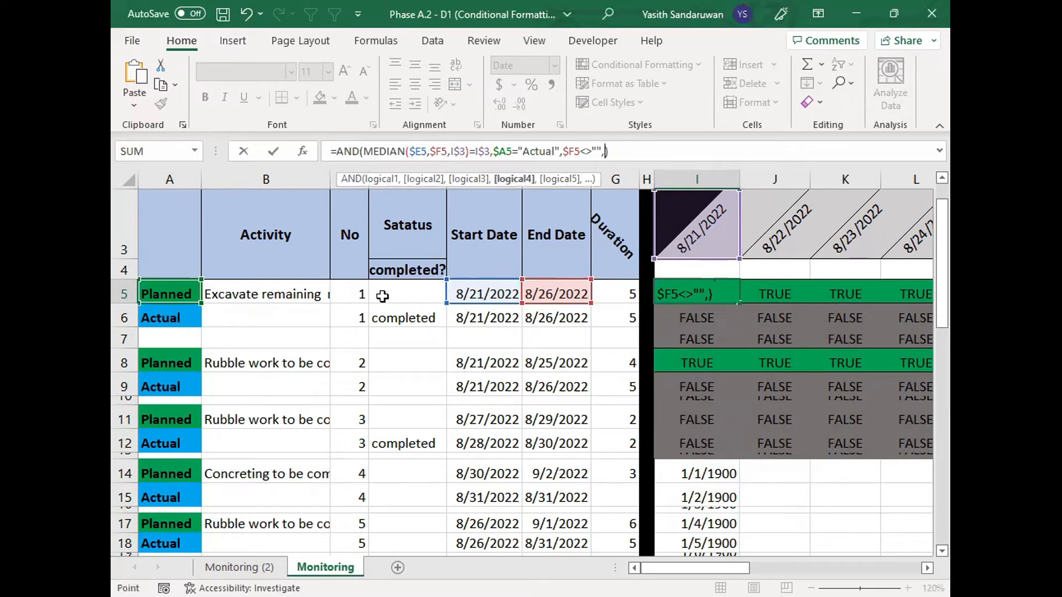
left_click(383, 296)
type("=\"C")
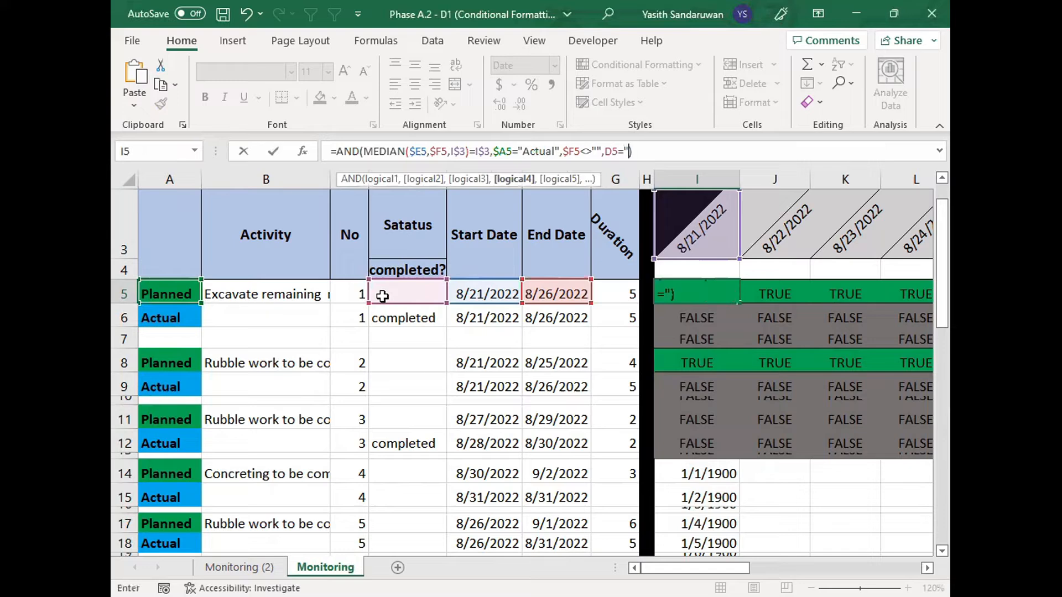
type("omplet")
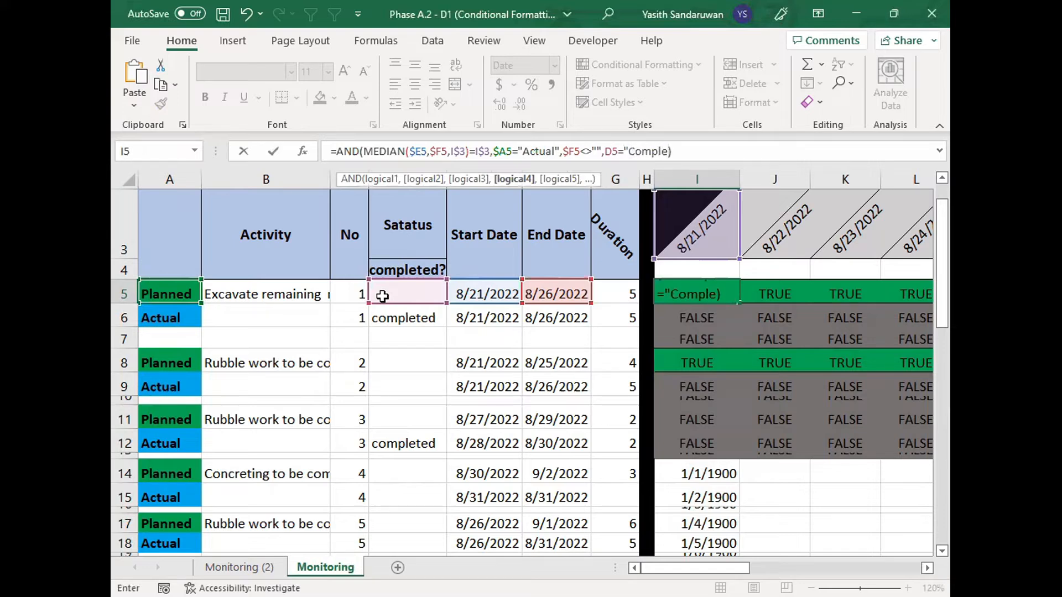
type("ed\"\"")
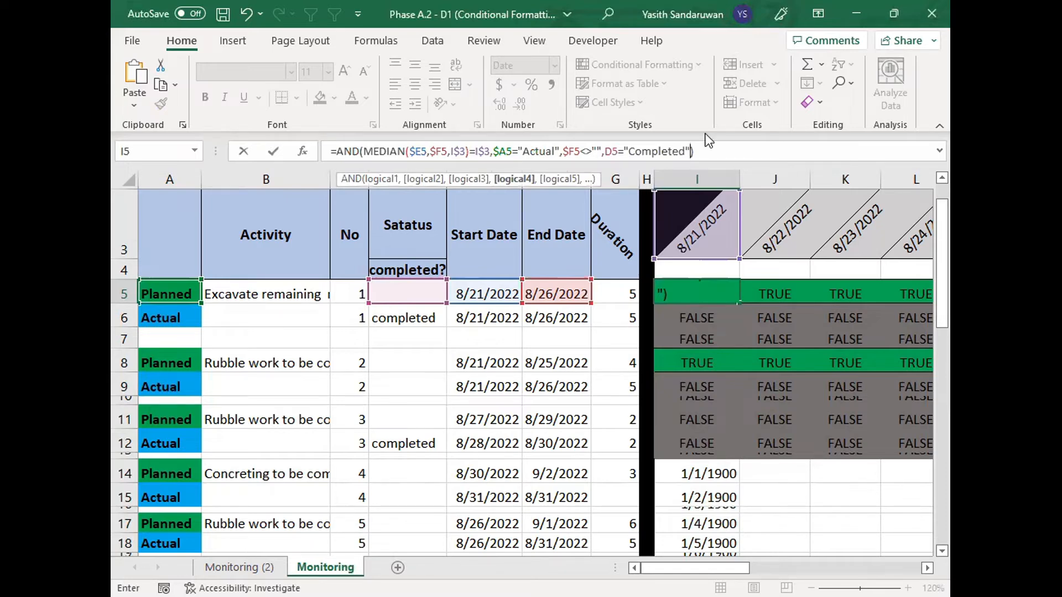
left_click(608, 149)
type("$")
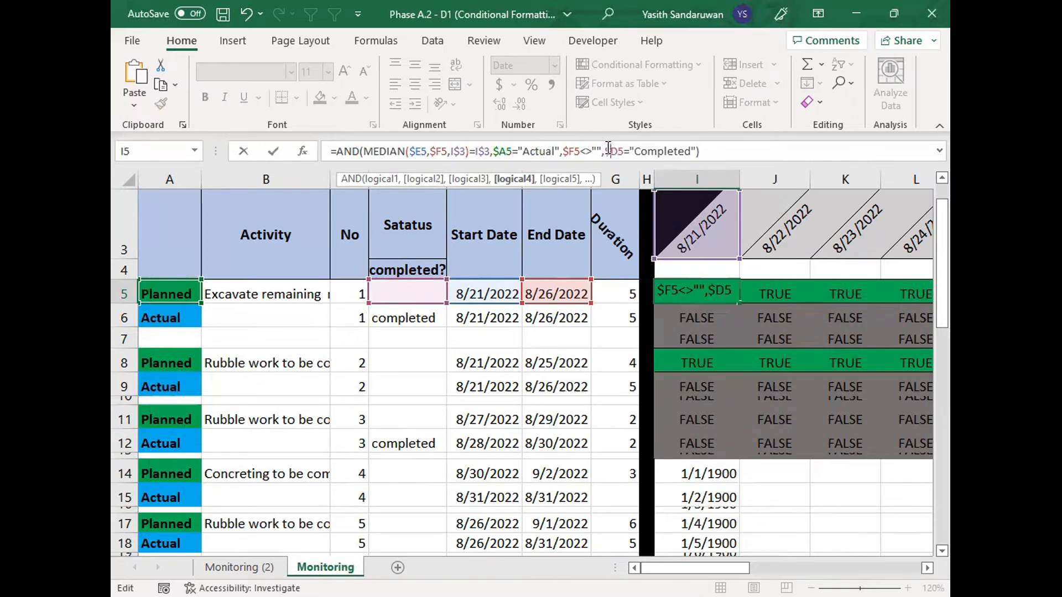
key("Return")
Step: Copy the full text of the I5 formula with the Actual and Completed conditions, keeping I5 selected
left_click(702, 293)
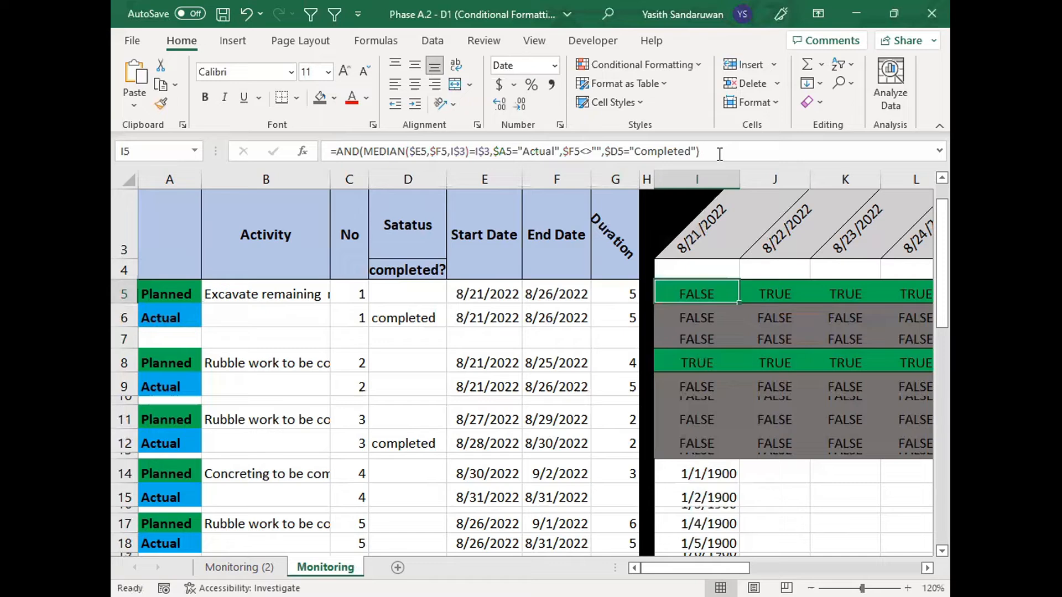
left_click_drag(719, 154, 265, 158)
key("ctrl+c")
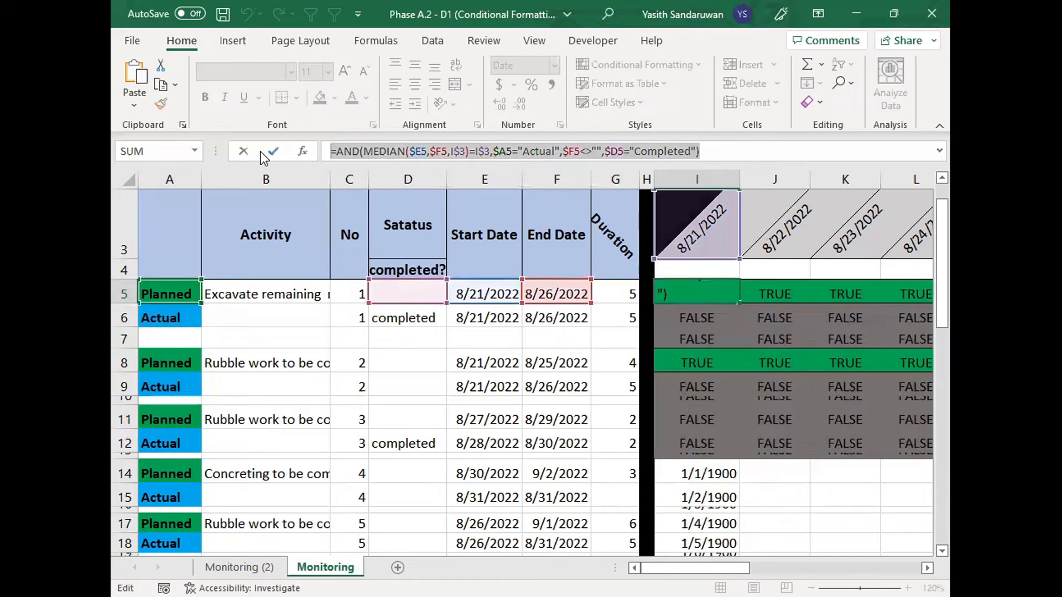
key("Return")
key("Up")
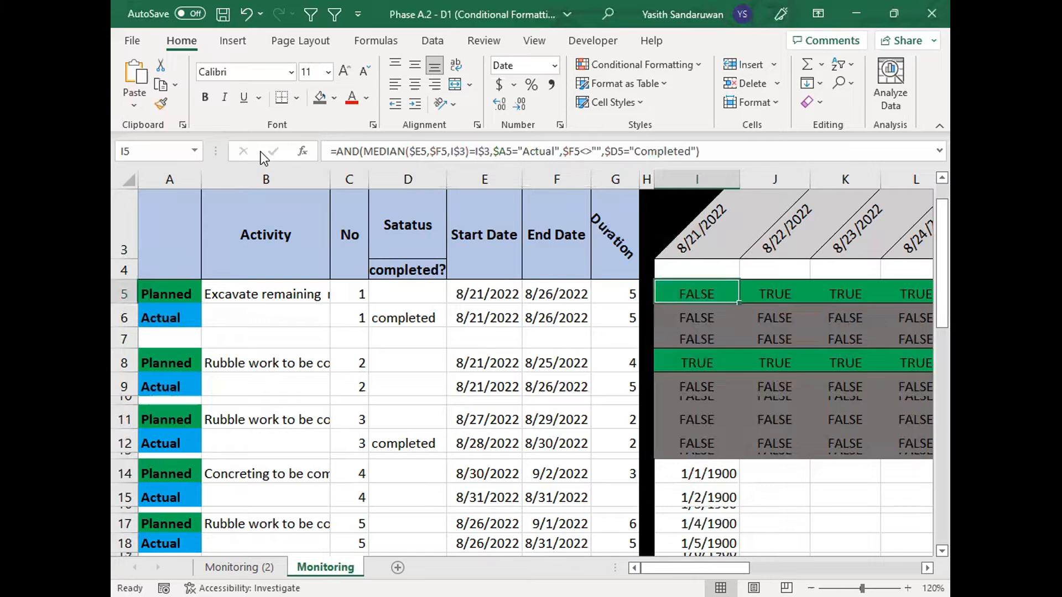
Step: Start a formula-based conditional formatting rule for I5:BF50 using the copied formula =AND(MEDIAN($E5,$F5,I$3)=I$3,$A5="Actual",$F5<>"",$D5="Completed")
key("ctrl+shift+End")
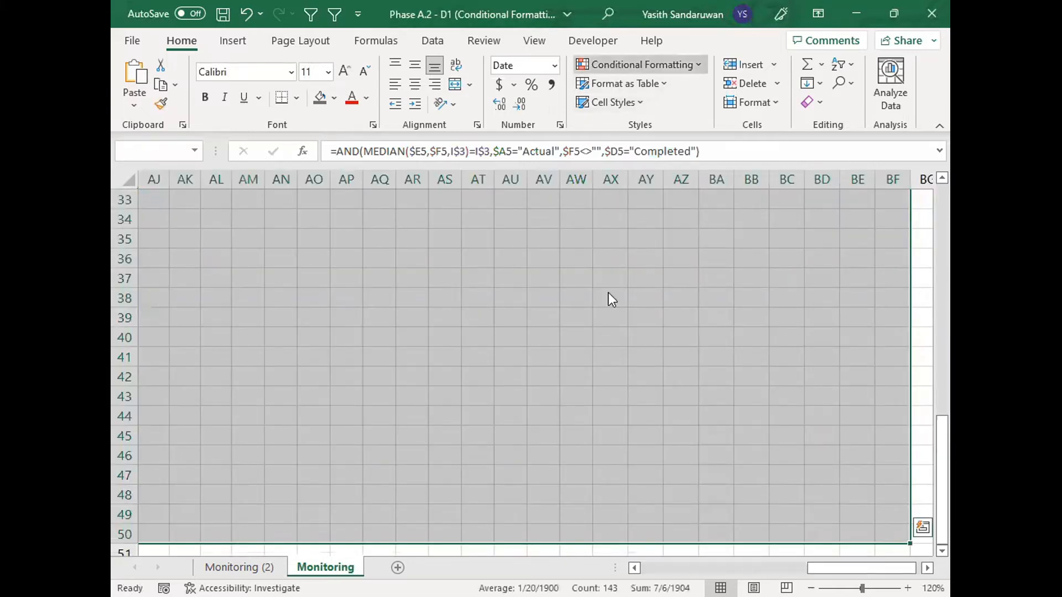
key("alt+h")
key("l")
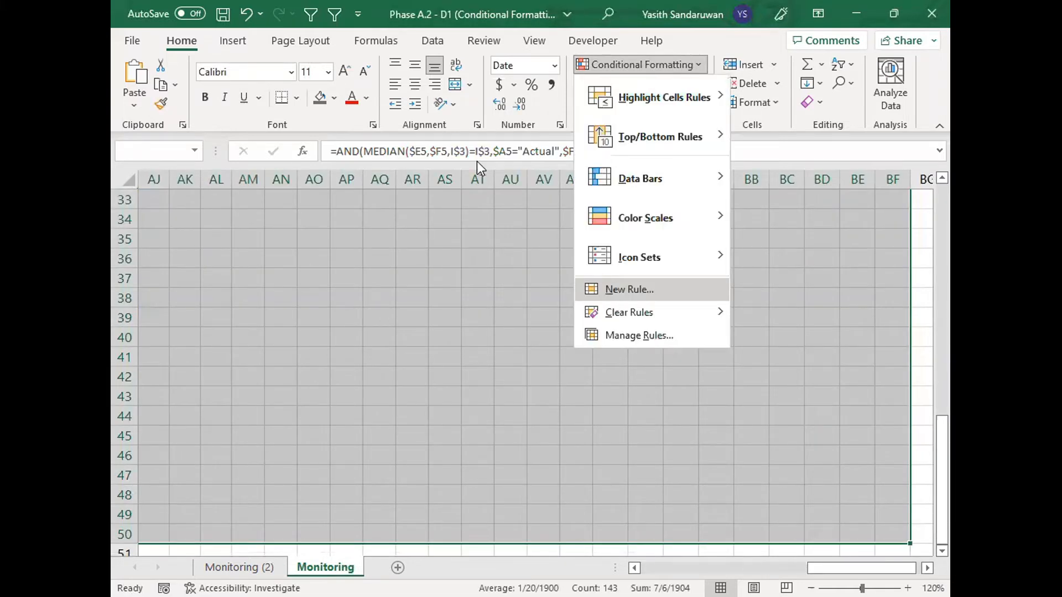
key("n")
left_click(474, 132)
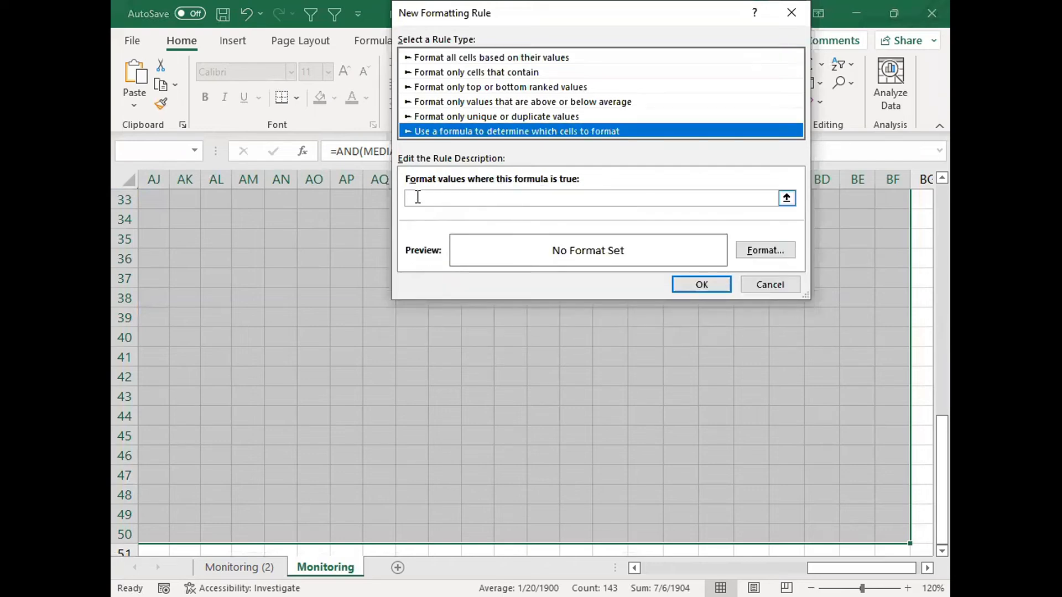
left_click(418, 197)
key("ctrl+v")
Step: Format the completed Actual rule with top and bottom borders and a blue fill, and apply it to the timeline
left_click(778, 253)
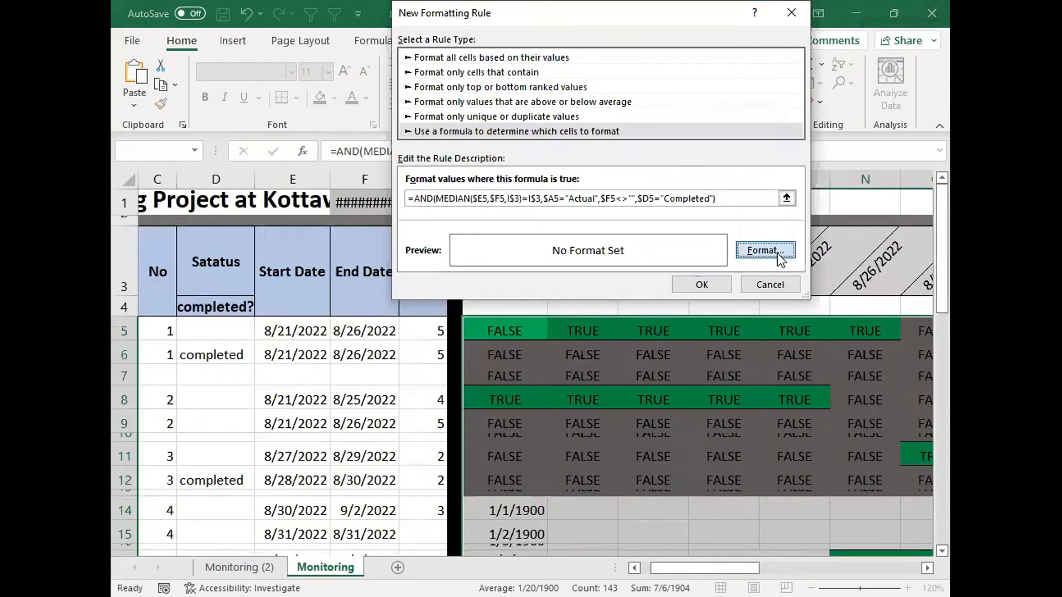
left_click(602, 149)
left_click(610, 214)
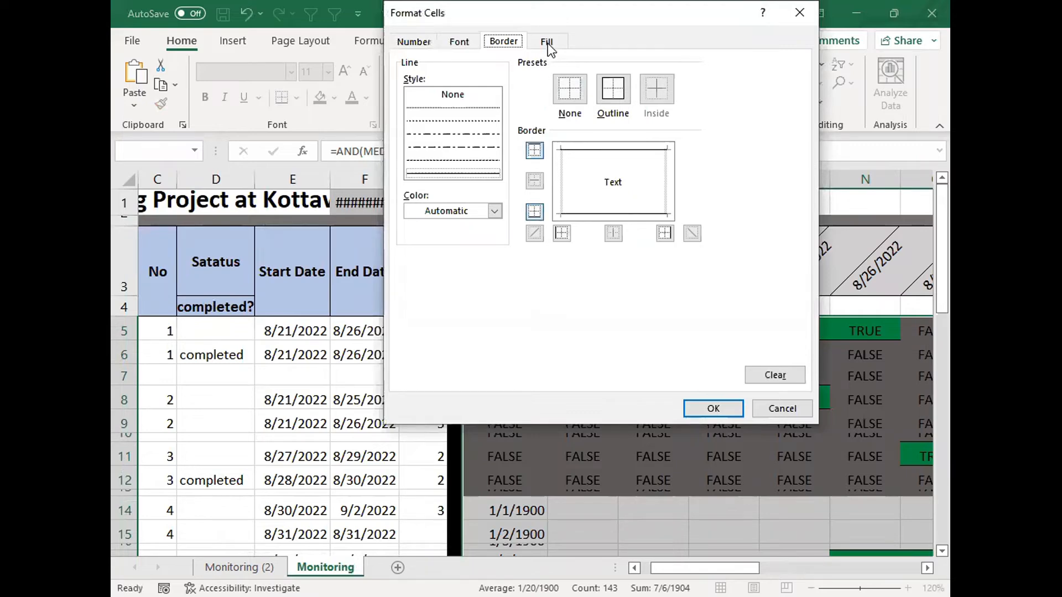
left_click(546, 42)
left_click(514, 203)
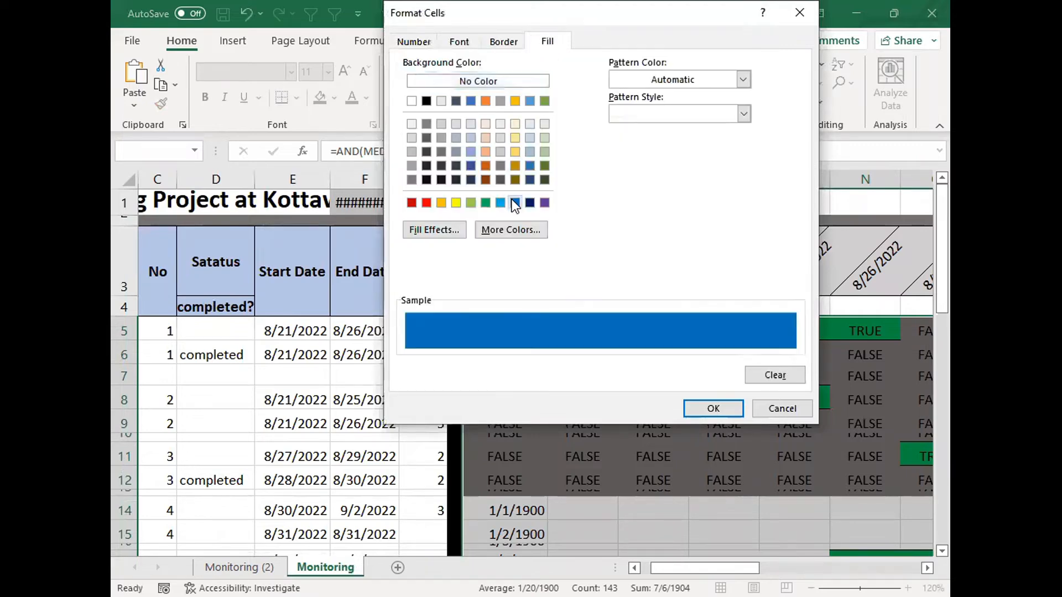
left_click(705, 410)
left_click(709, 284)
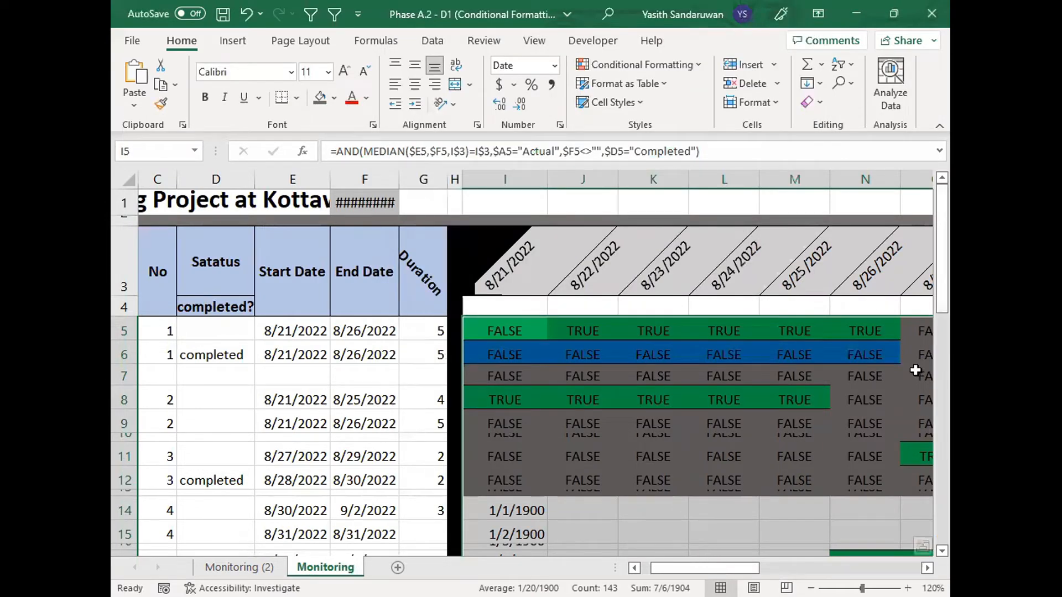
Step: Clear the completed status from the Actual row of activity 1 in D6 to test the rule
mouse_move(687, 567)
left_mouse_down()
mouse_move(730, 567)
mouse_move(677, 562)
left_mouse_up()
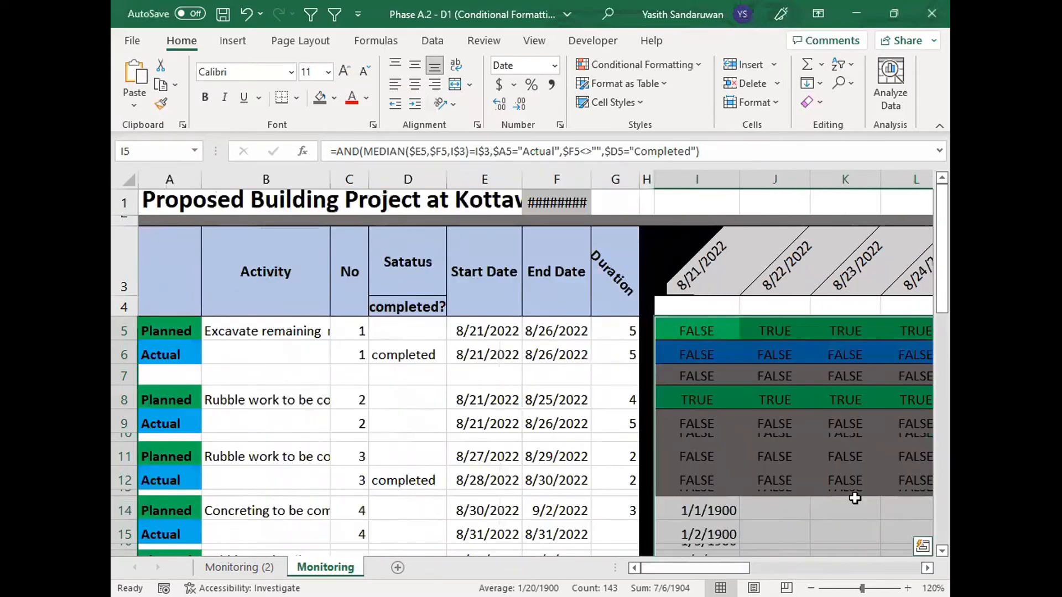
left_click(855, 499)
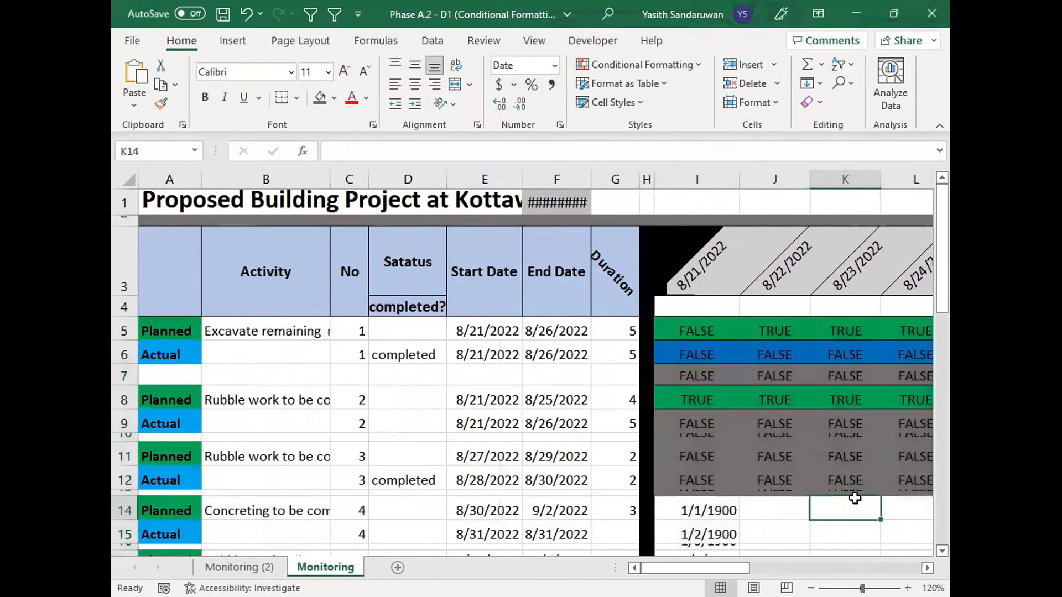
left_click(450, 356)
double_click(418, 356)
key("BackSpace")
key("Return")
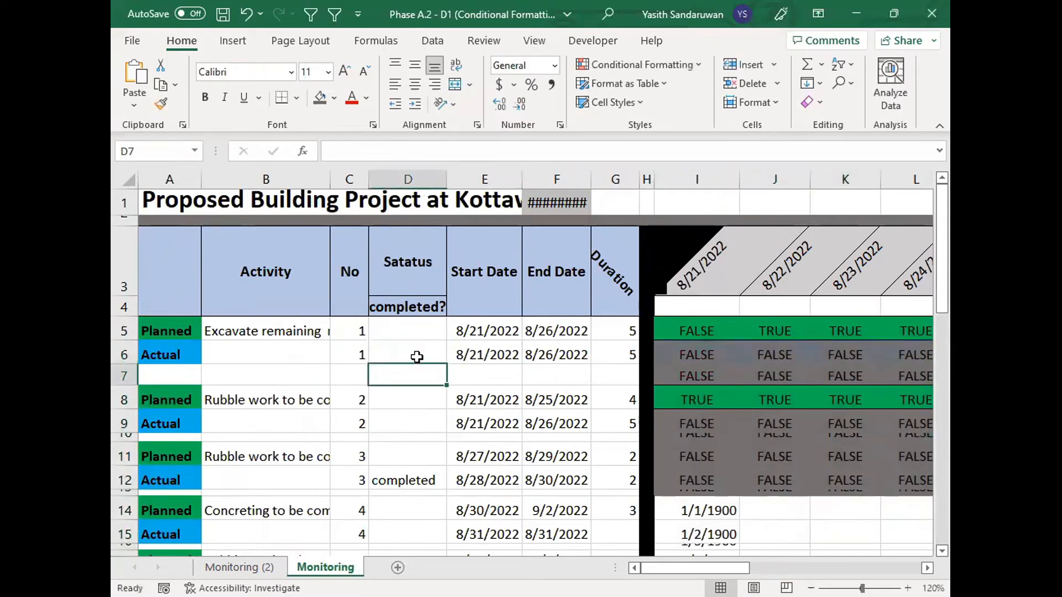
Step: Examine the timeline cells of activity 1's Actual row against its label, start date and end date
left_click(676, 344)
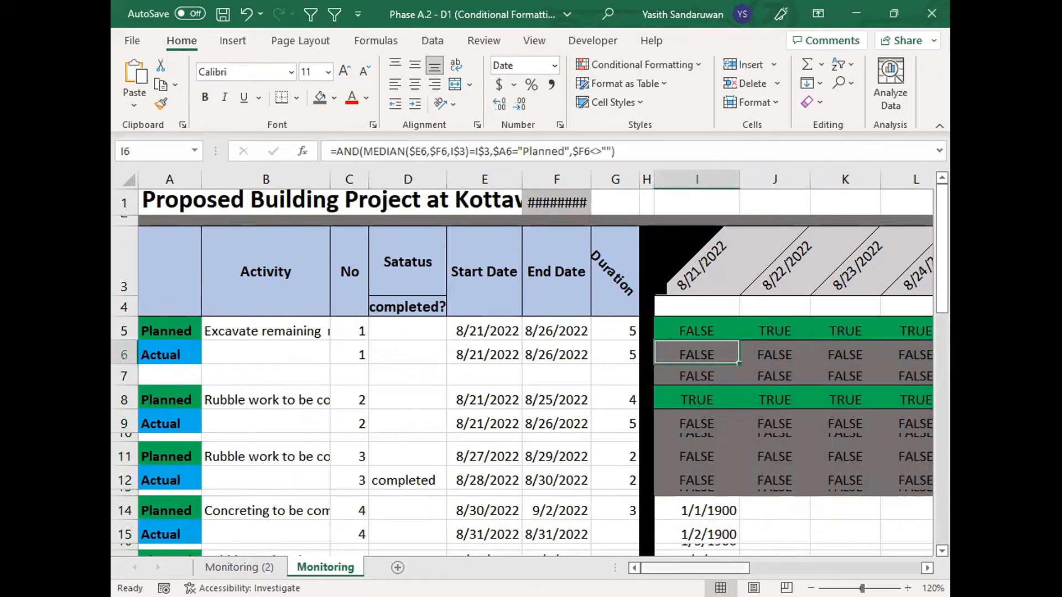
left_click_drag(698, 568, 708, 568)
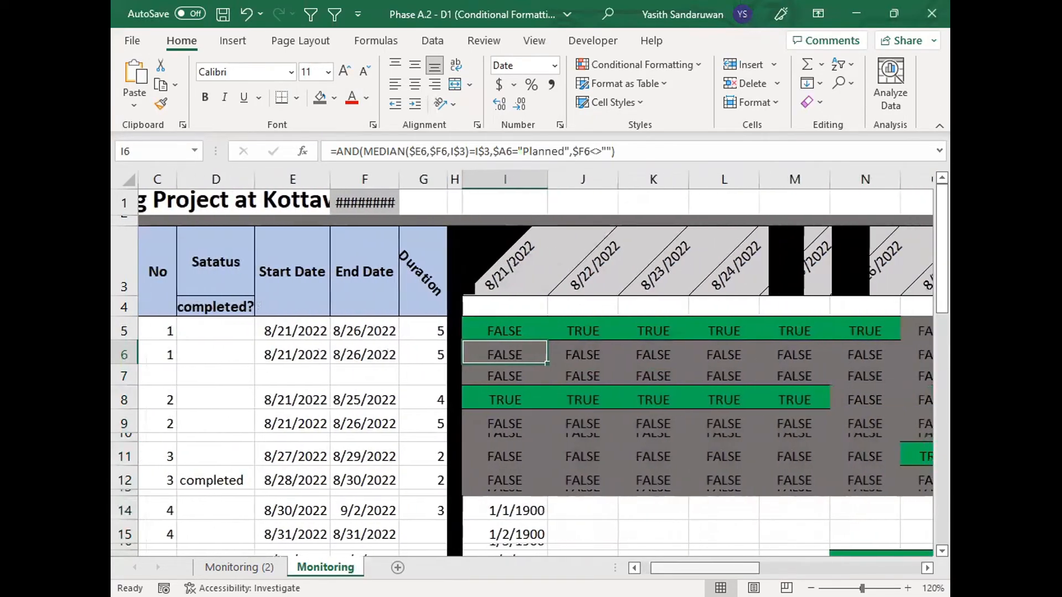
scroll(589, 369, "left", 3)
left_click(161, 356)
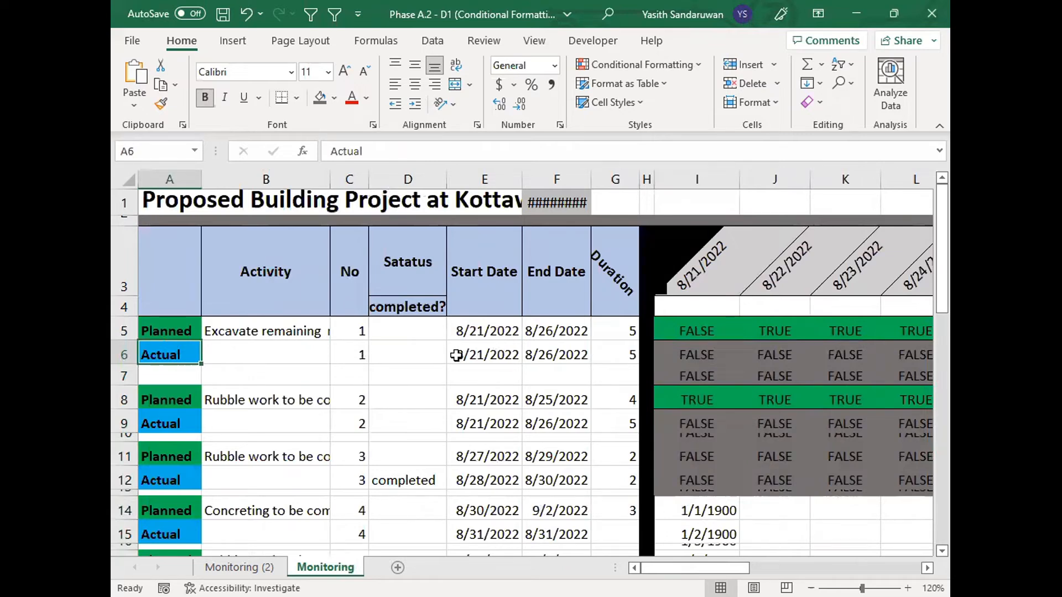
left_click_drag(470, 354, 500, 346)
left_click(556, 352)
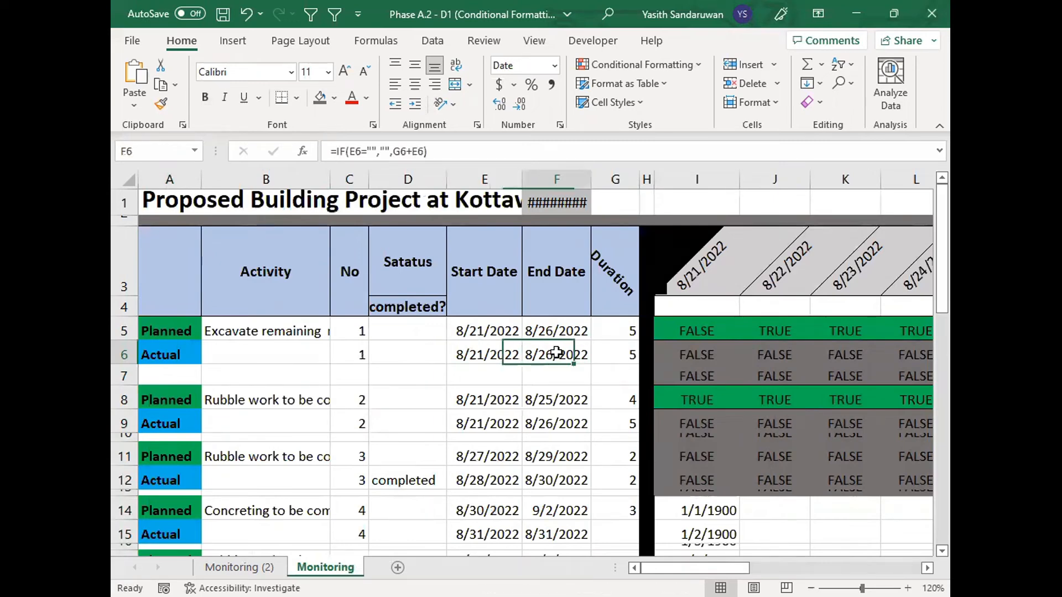
Step: Correct the spelling of the column header in D3 to Status
left_click(416, 278)
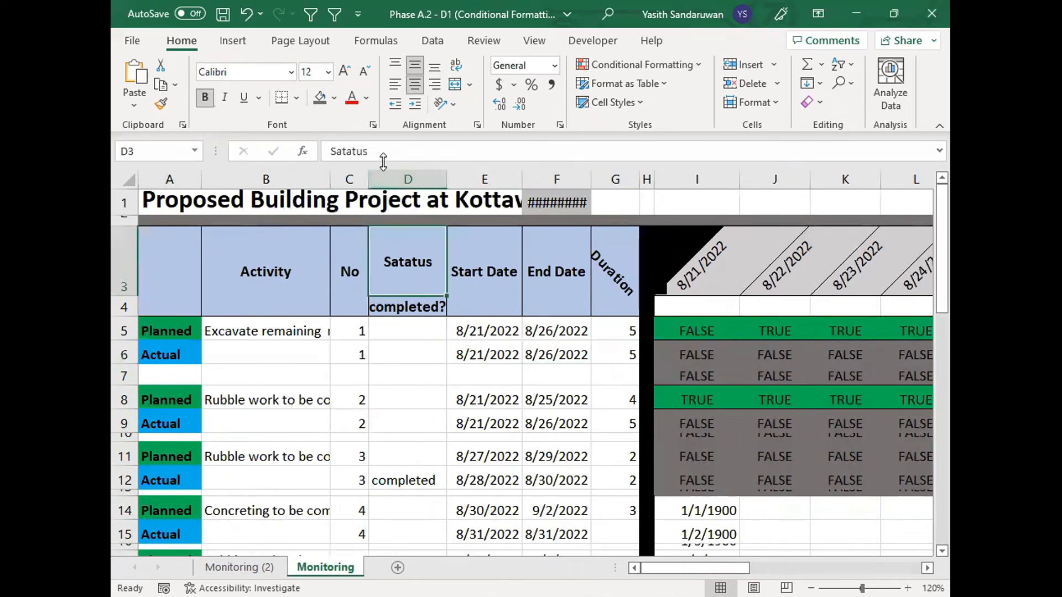
left_click(341, 151)
key("BackSpace")
key("Return")
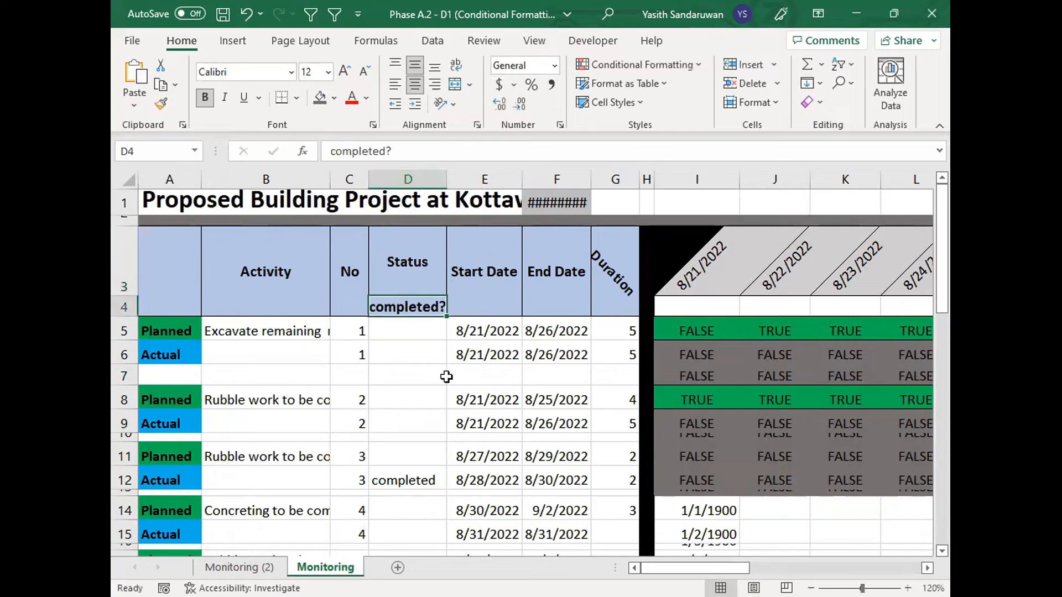
left_click(446, 376)
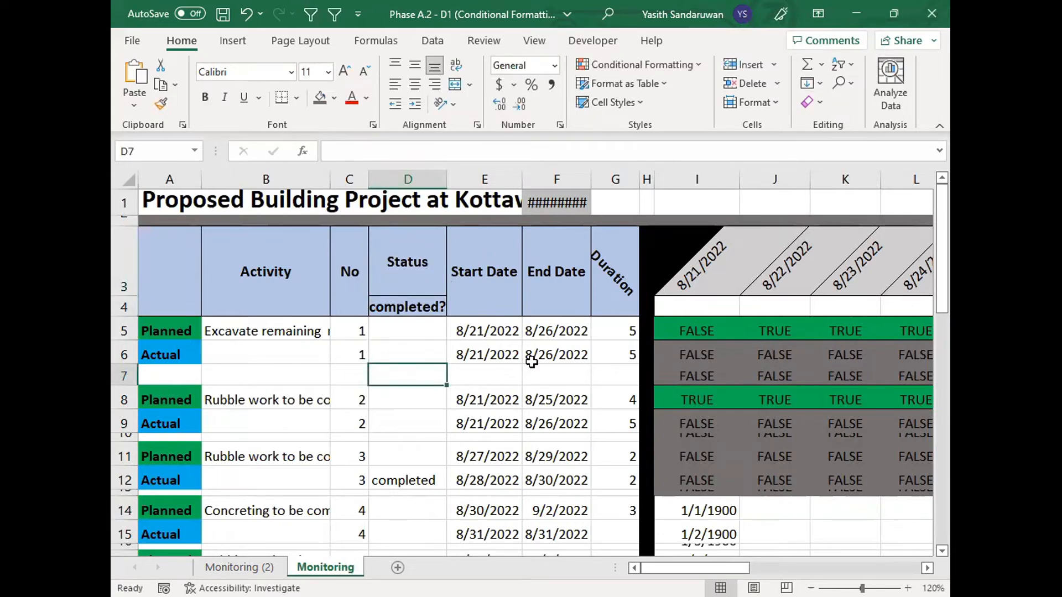
Step: Remove the $D5="Completed" condition from the AND formula in I5, keeping the Actual and non-blank end date conditions
left_click(693, 332)
left_click_drag(695, 146, 604, 150)
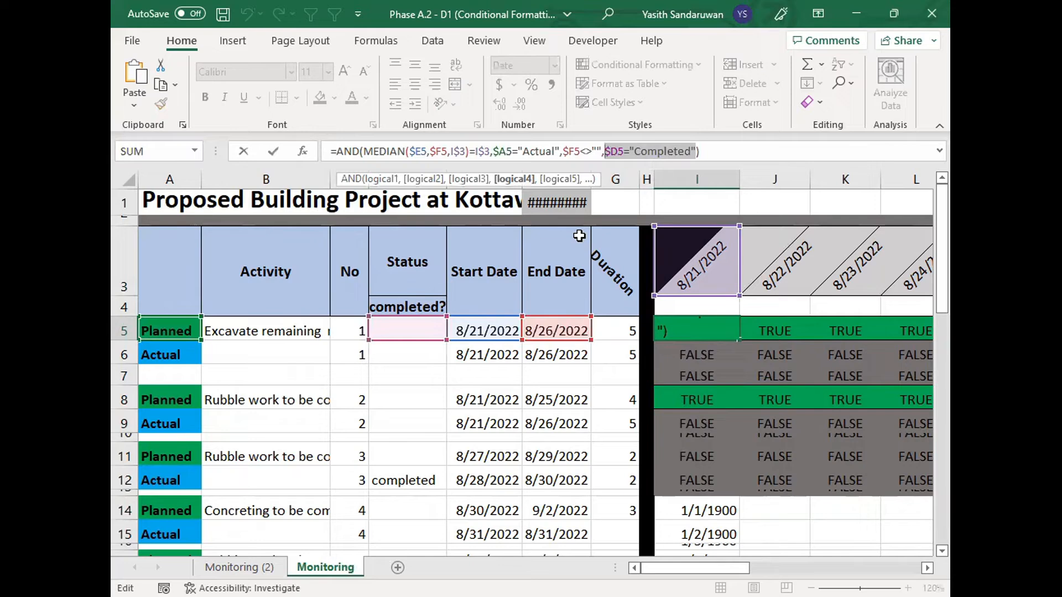
key("BackSpace")
key("BackSpace")
key("Return")
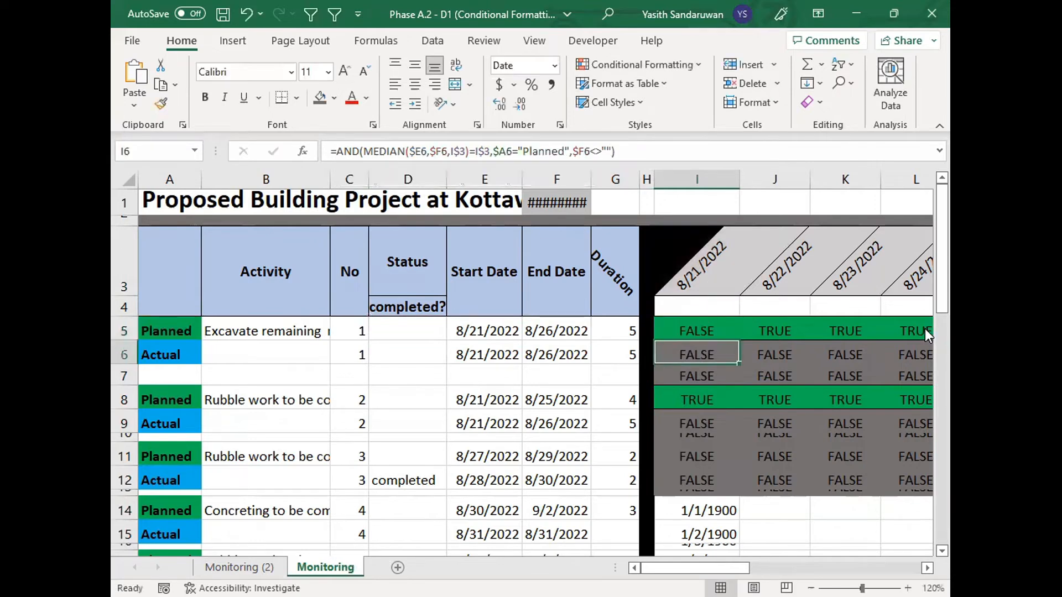
Step: Copy the full text of the shortened I5 formula, leaving the cell unchanged and selected
left_click(706, 328)
left_click(626, 154)
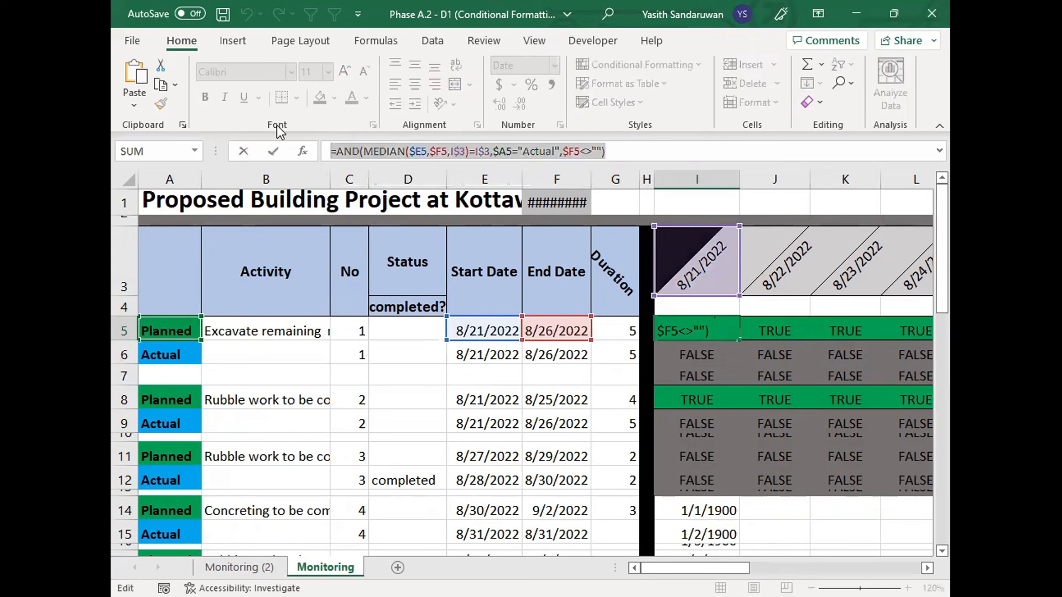
key("Escape")
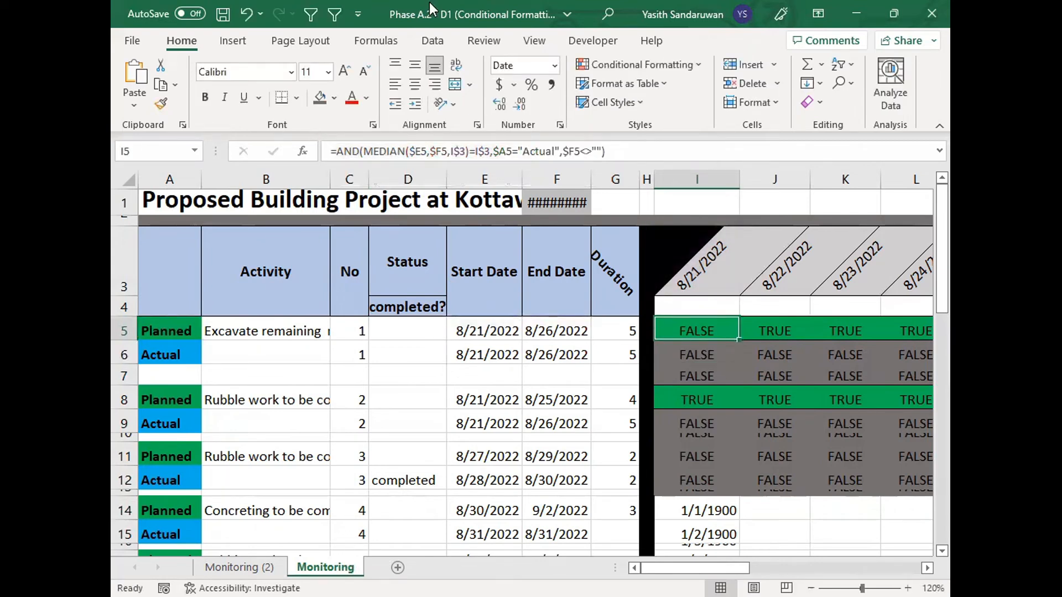
Step: Start a formula-based conditional formatting rule for I5:BF50 with =AND(MEDIAN($E5,$F5,I$3)=I$3,$A5="Actual",$F5<>"")
key("ctrl+shift+End")
key("alt+h")
key("l")
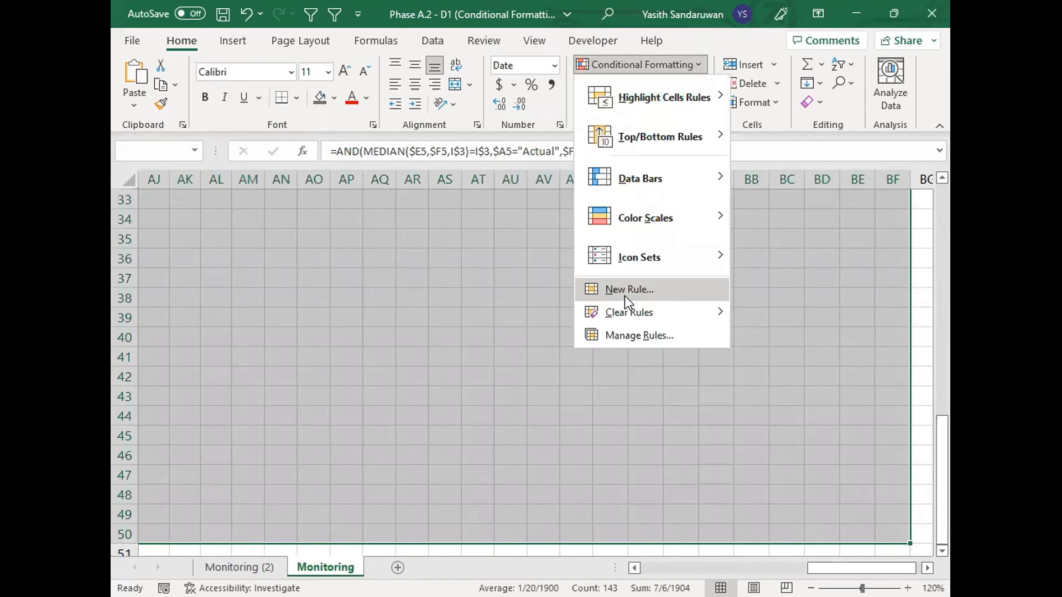
key("n")
left_click(485, 132)
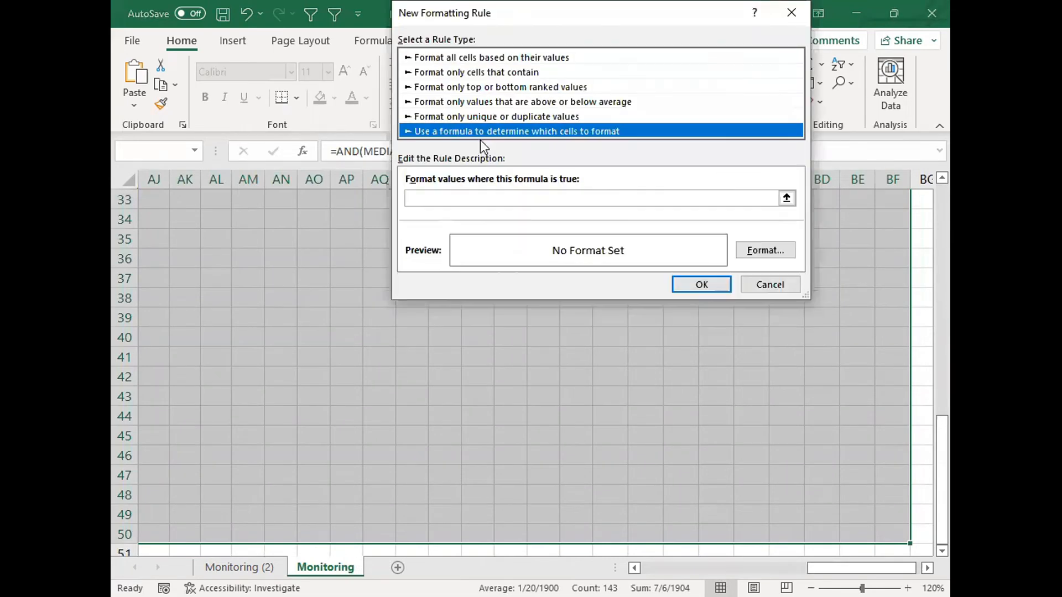
left_click(422, 200)
type("=AND(MEDIAN($E5,$F5,I$3)=I$3,$A5=\"Actual\",$F5<>\"\")")
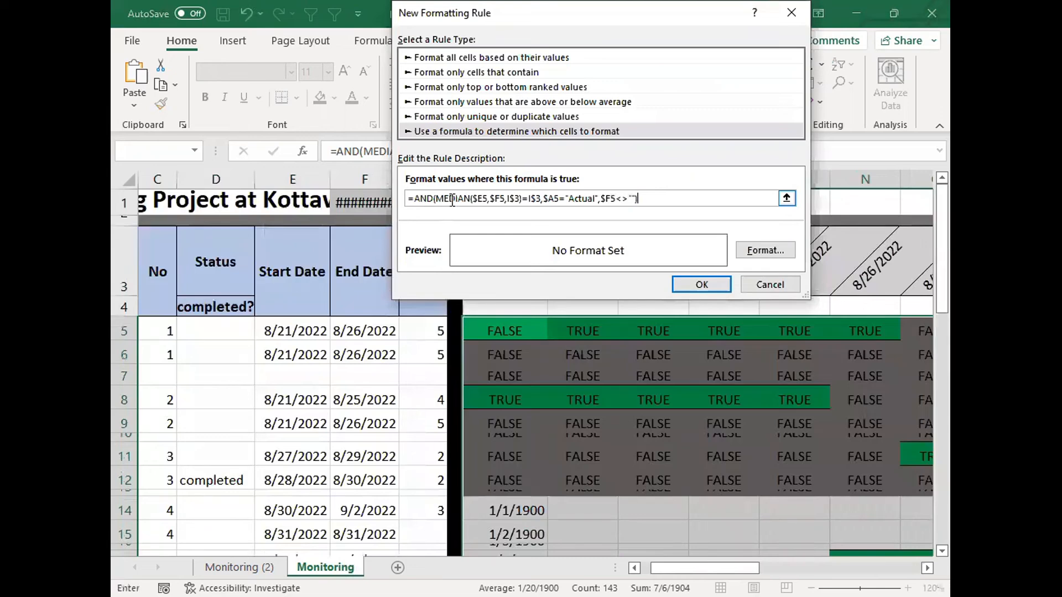
Step: Format the general Actual rule with an orange fill and top and bottom borders, and apply it to the timeline
left_click(767, 257)
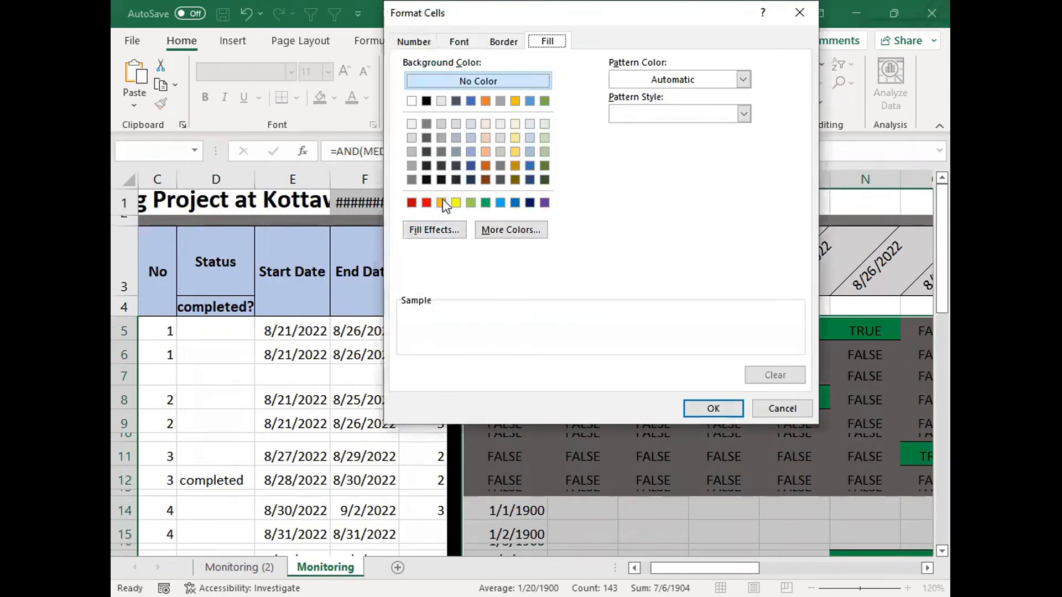
left_click(442, 203)
left_click(500, 47)
left_click(616, 158)
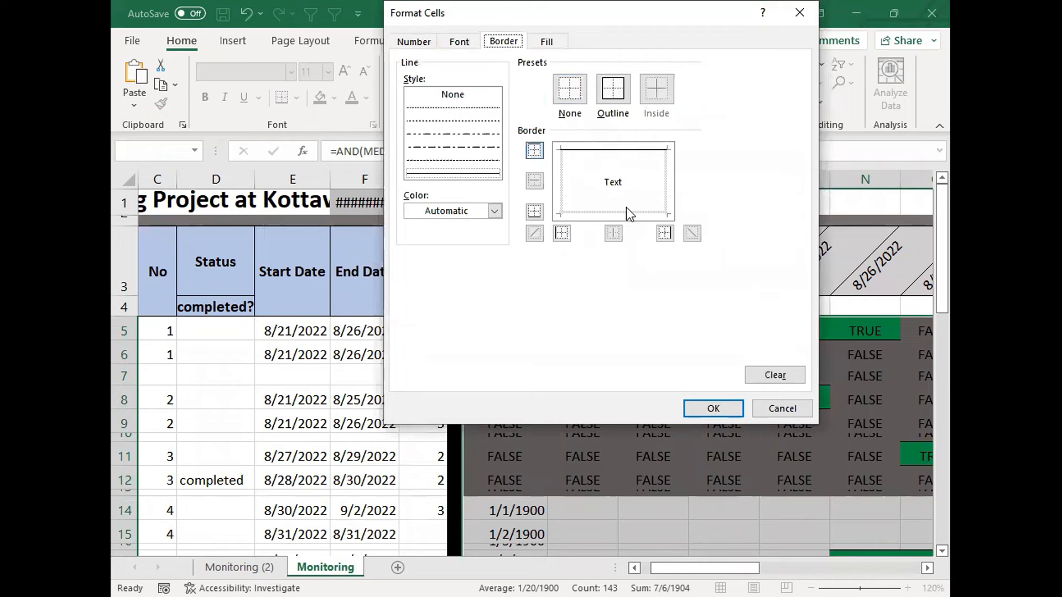
left_click(627, 212)
left_click(711, 406)
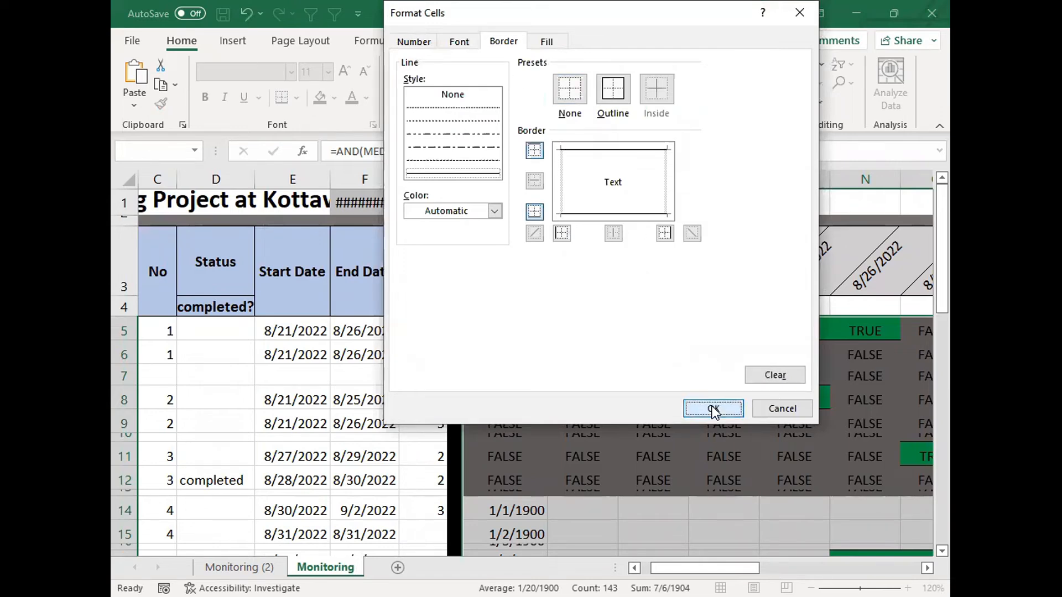
left_click(704, 284)
left_click(714, 504)
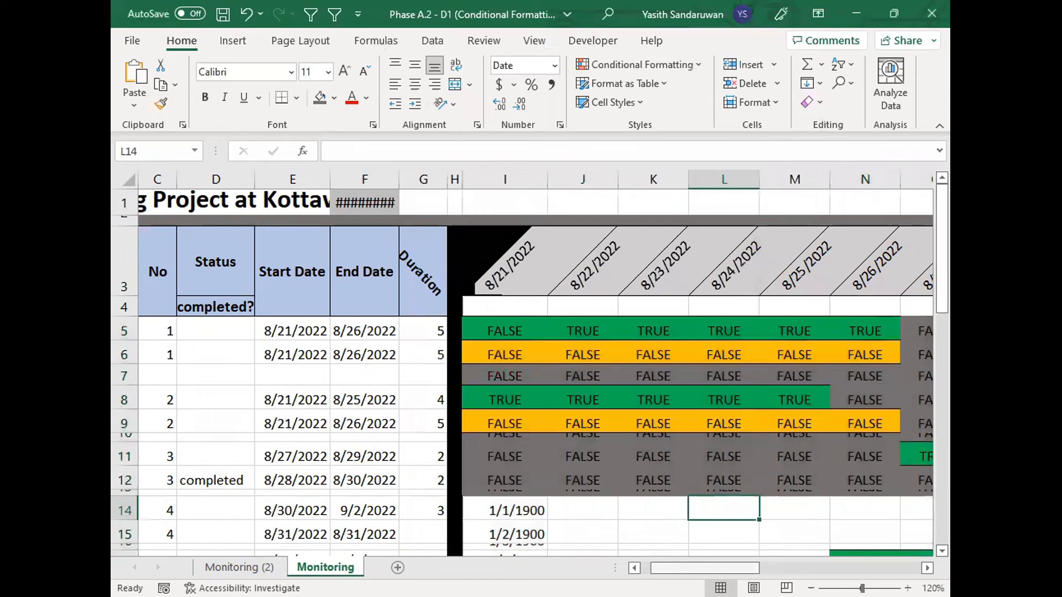
Step: Enter completed as the status of activity 1's Actual row in D6
scroll(485, 410, "left", 2)
left_click(385, 347)
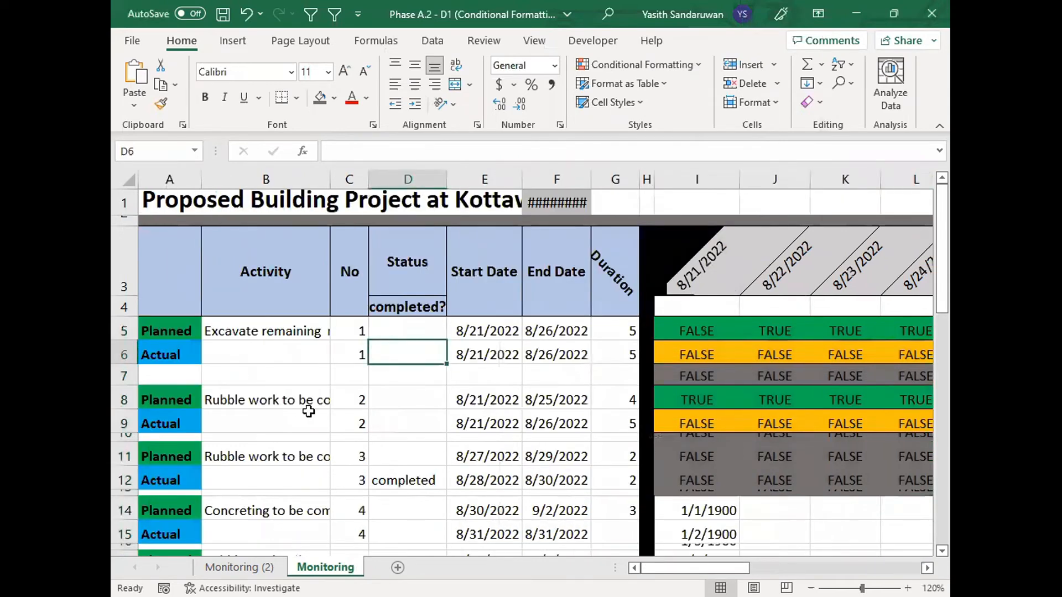
type("compl;")
key("BackSpace")
type("eted")
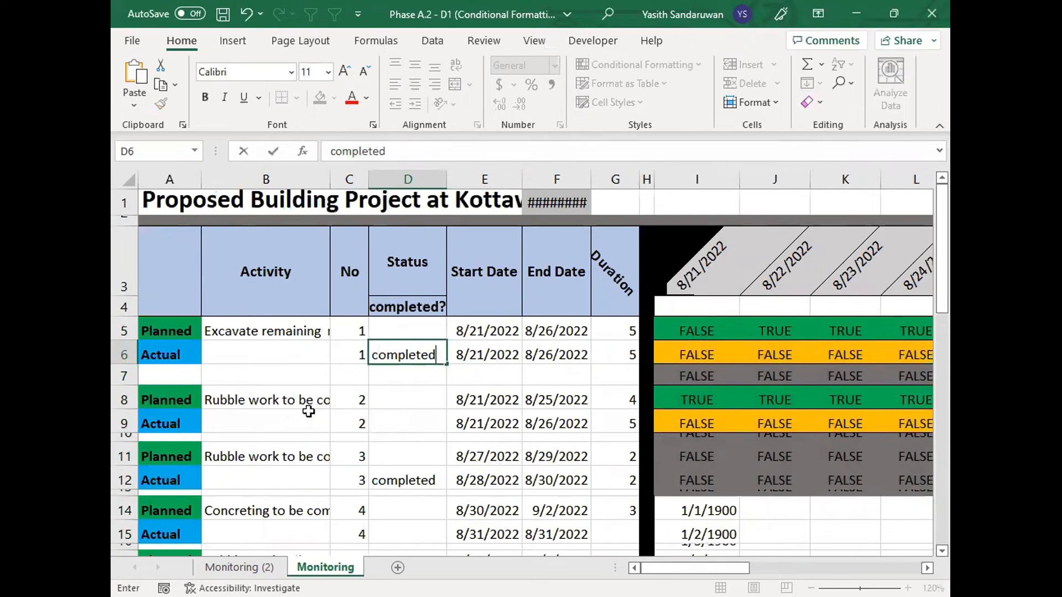
key("Return")
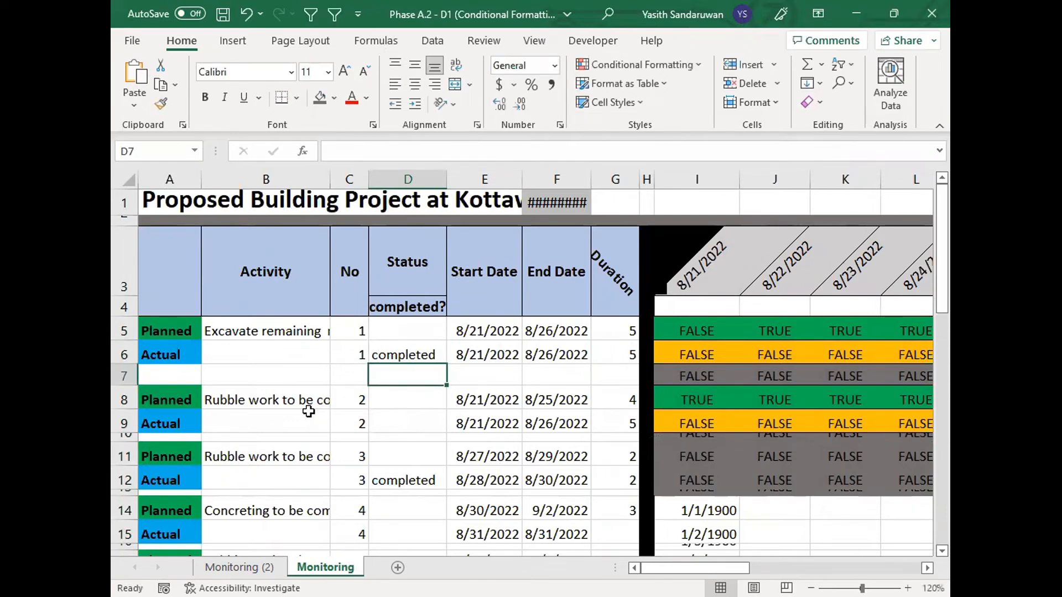
Step: Compare the status in D6 with the bar colour of activity 1's Actual row on the timeline
left_click(433, 356)
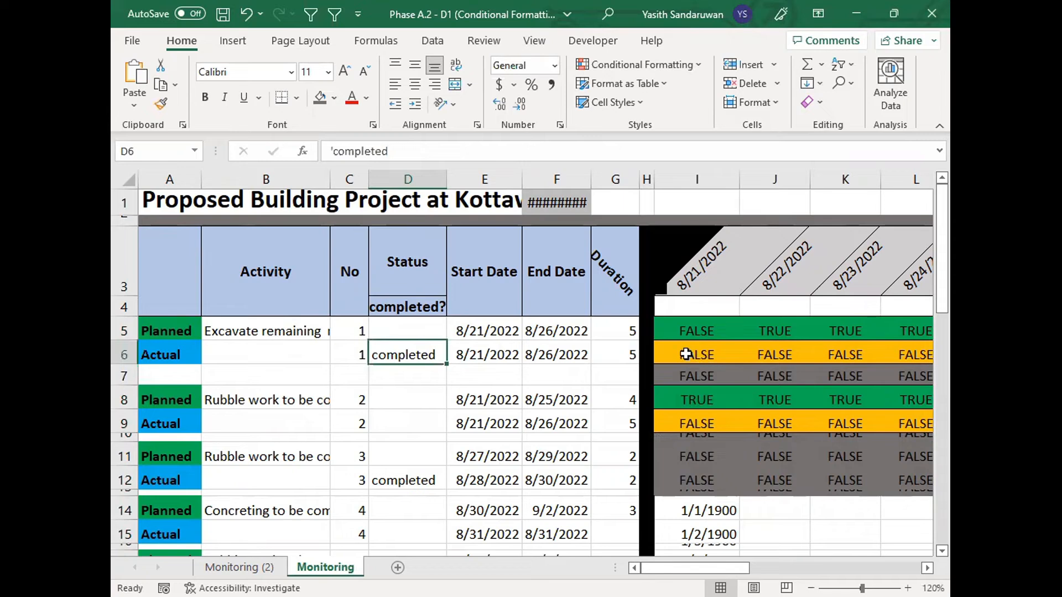
left_click(410, 402)
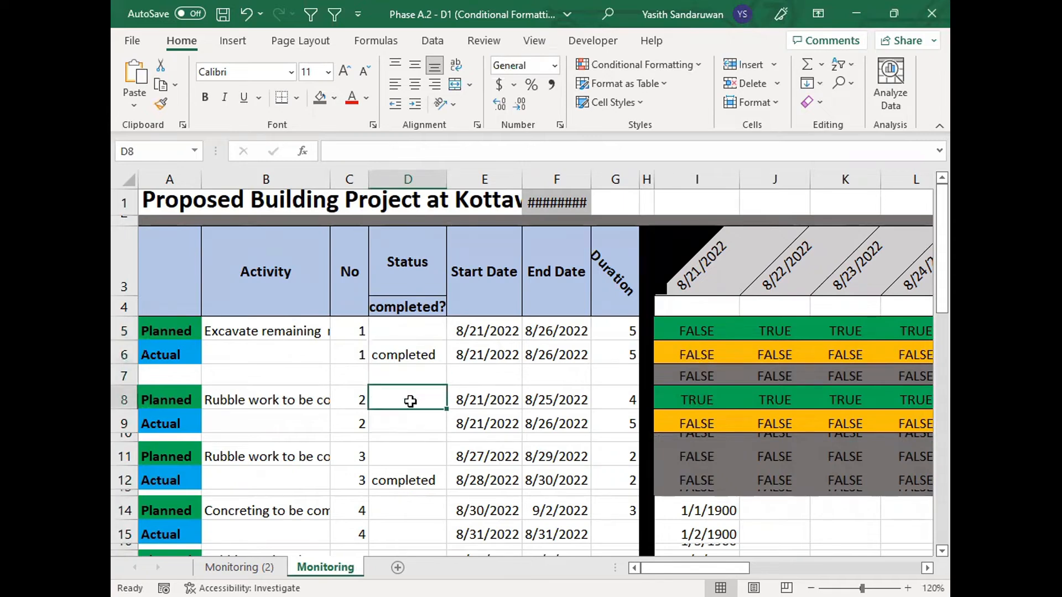
left_click(408, 355)
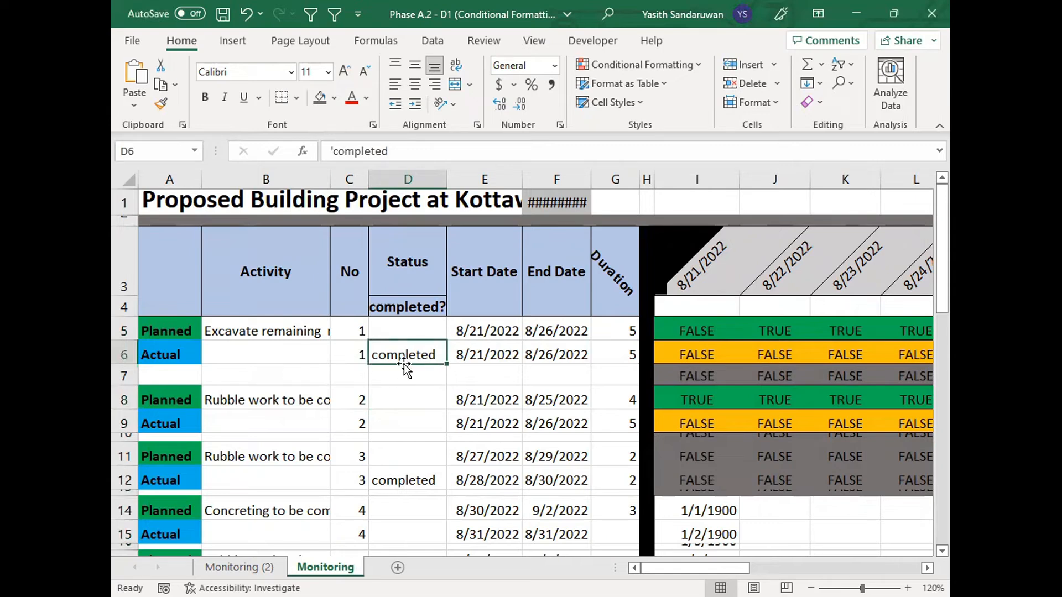
left_click_drag(661, 354, 814, 353)
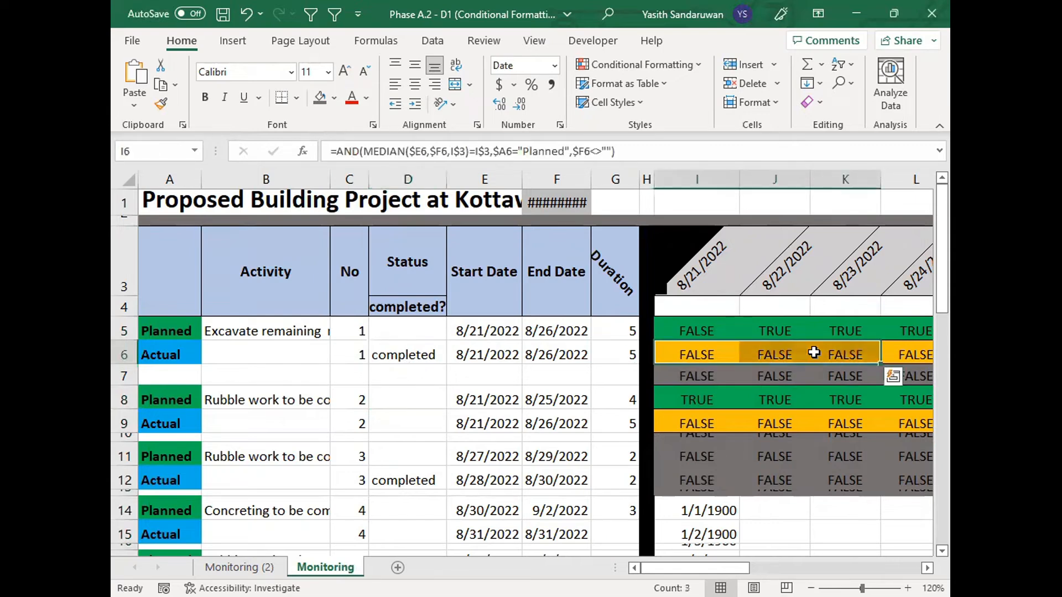
Step: Check the row label, status, dates and timeline formula of activity 1's Actual row
left_click(677, 352)
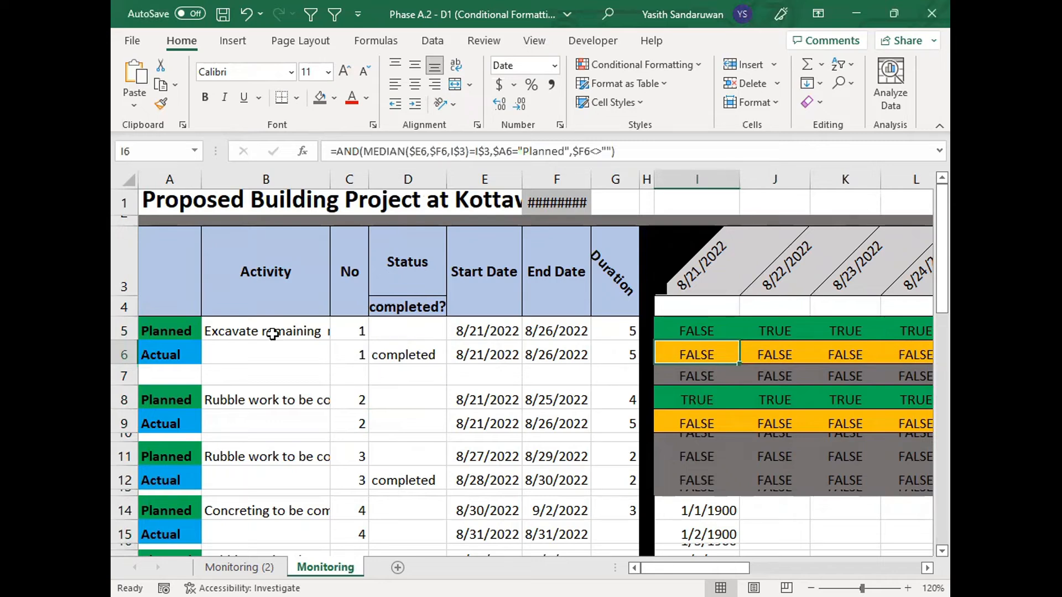
left_click(183, 354)
left_click_drag(484, 354, 544, 354)
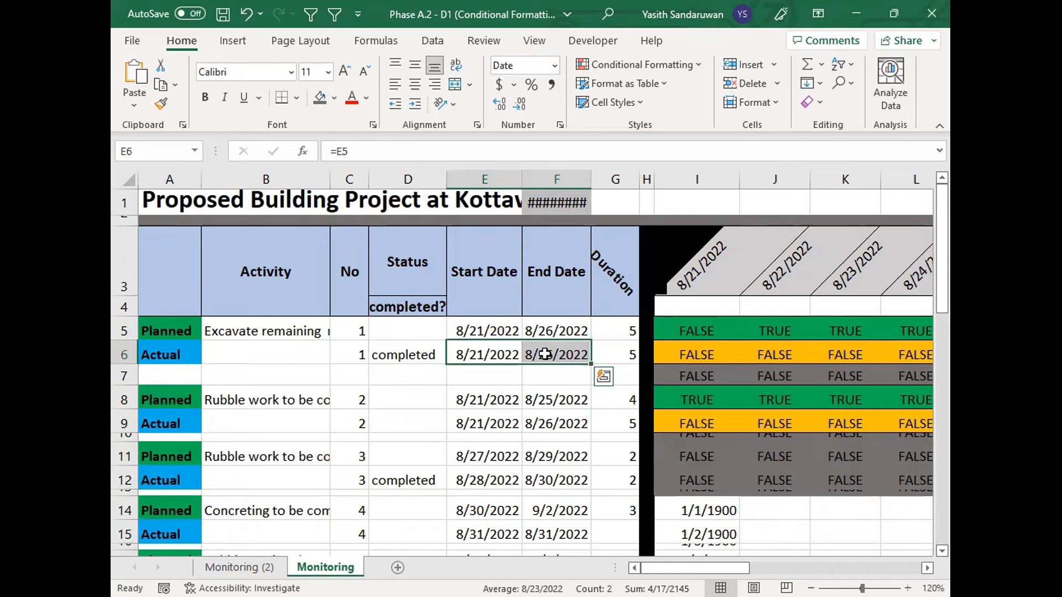
left_click(427, 352)
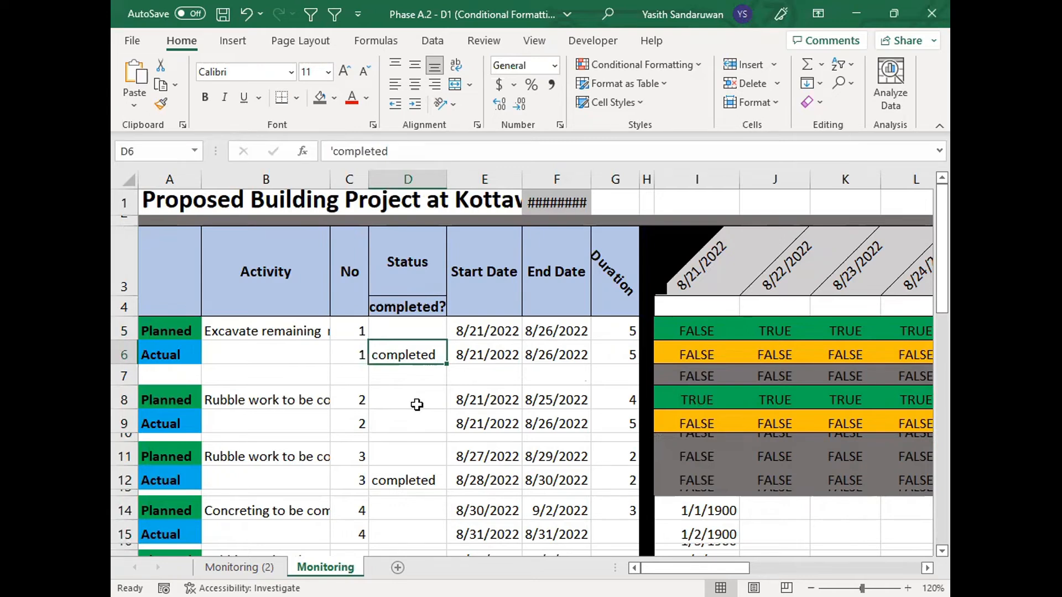
left_click(191, 354)
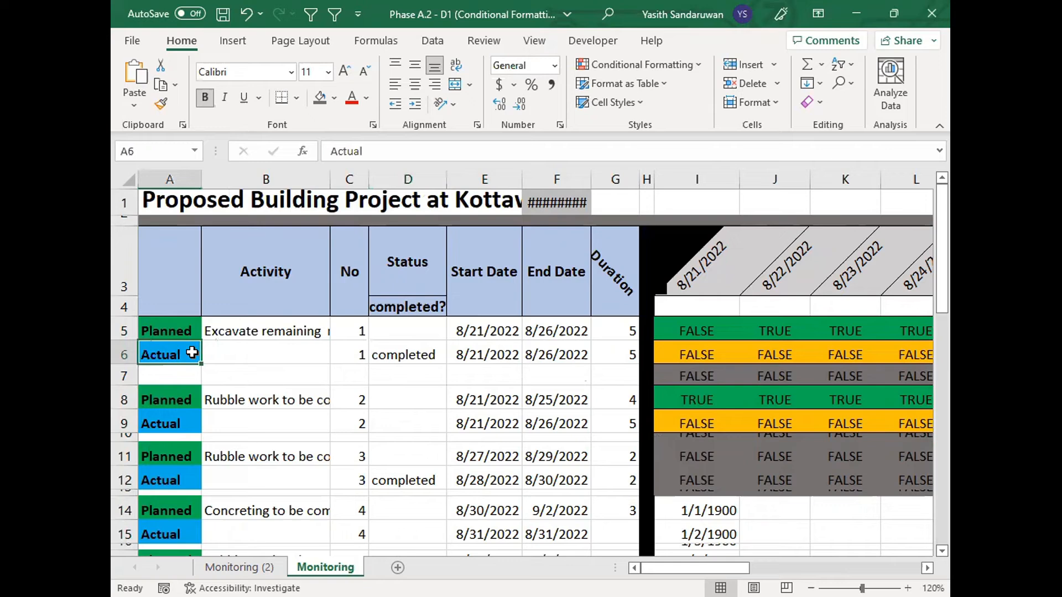
left_click_drag(474, 354, 558, 359)
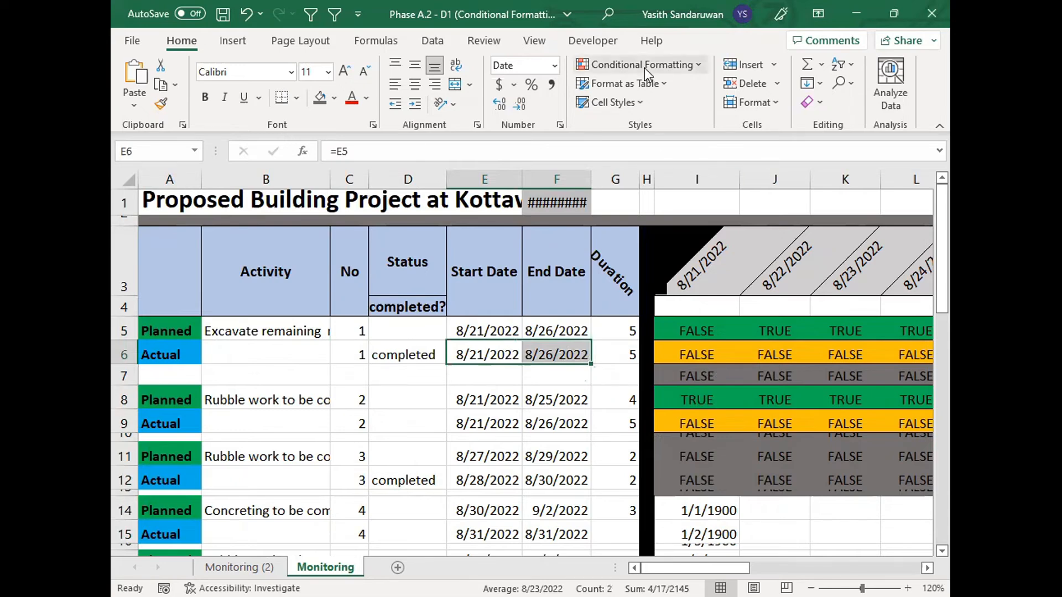
Step: Move the blue completed-Actual rule above the orange Actual rule for I5:BF50 and apply the new rule order
left_click(690, 326)
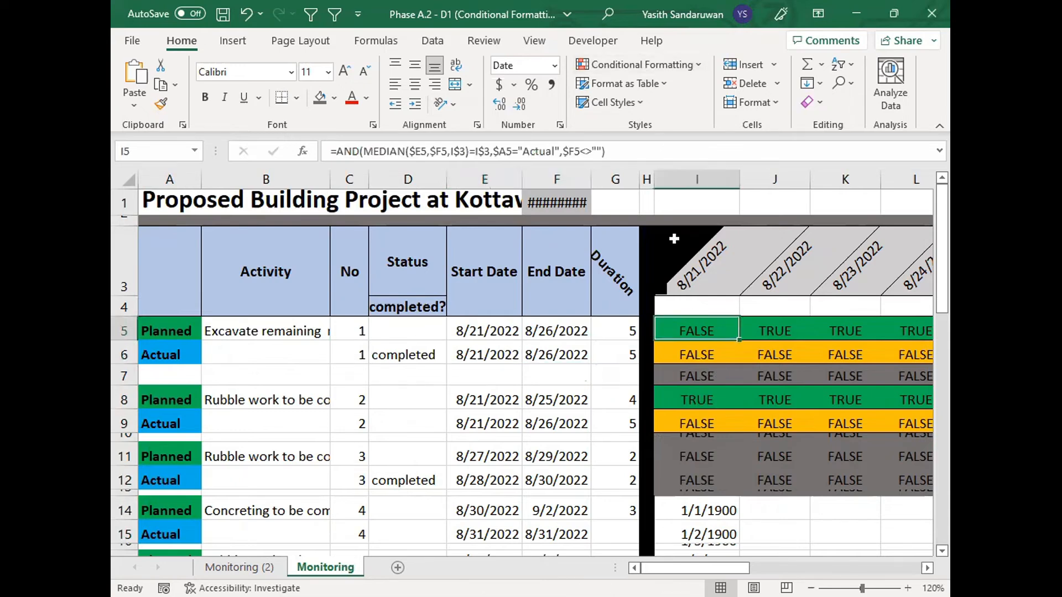
left_click(650, 69)
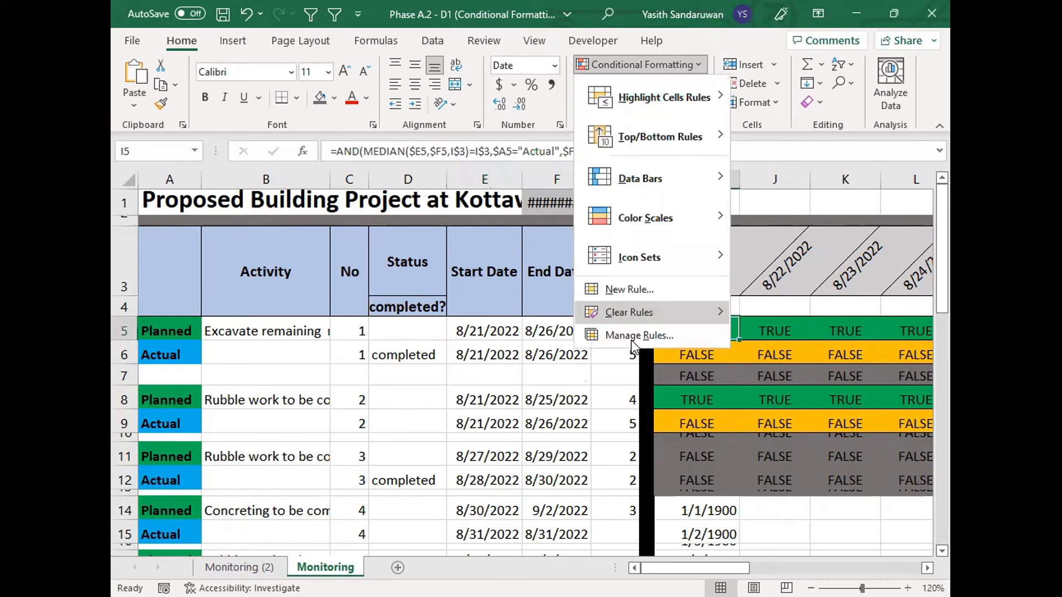
left_click(639, 336)
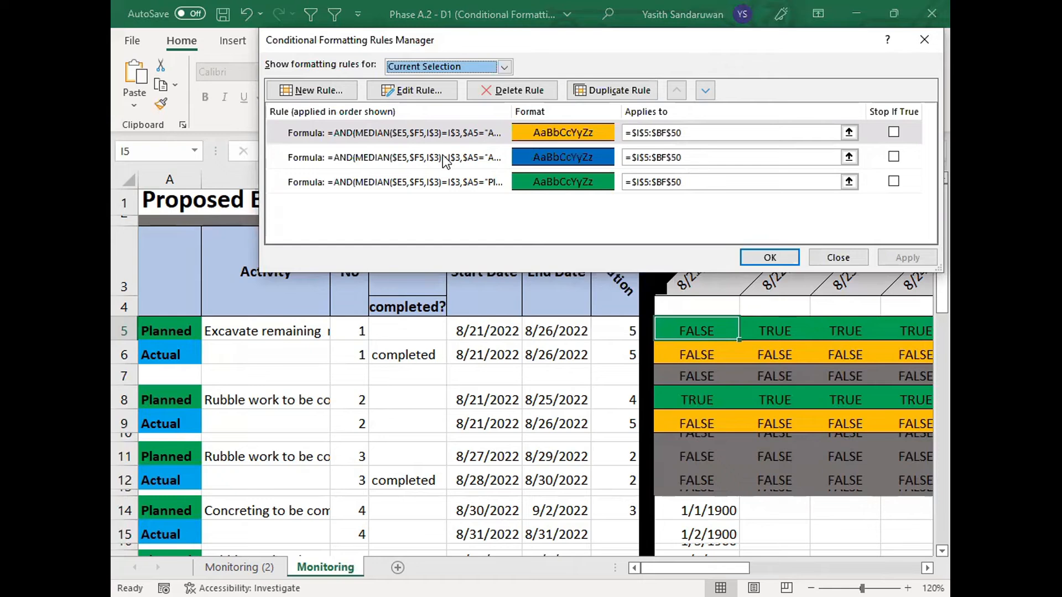
left_click(446, 160)
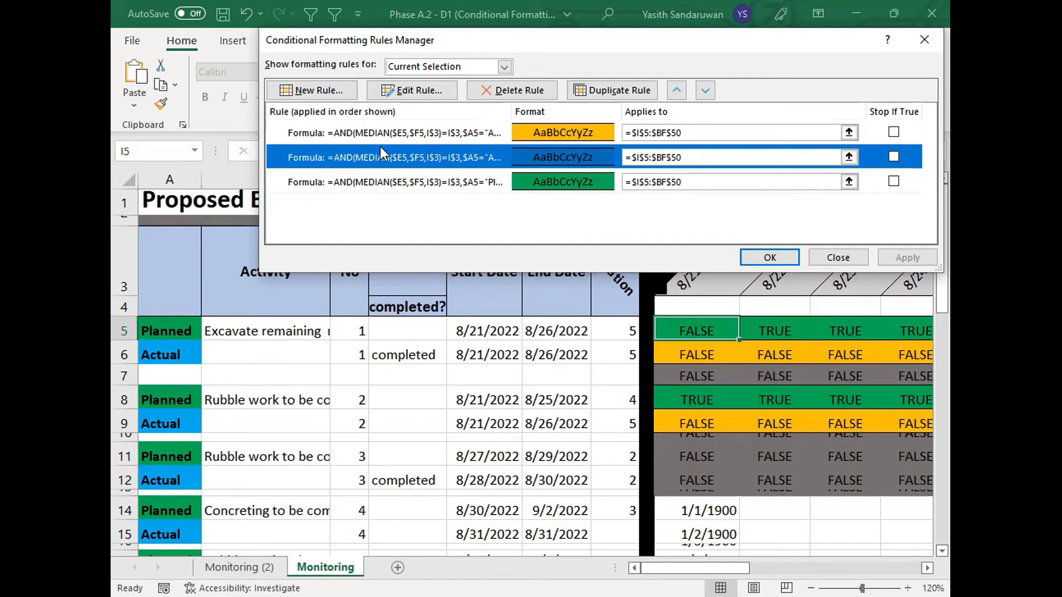
left_click(678, 89)
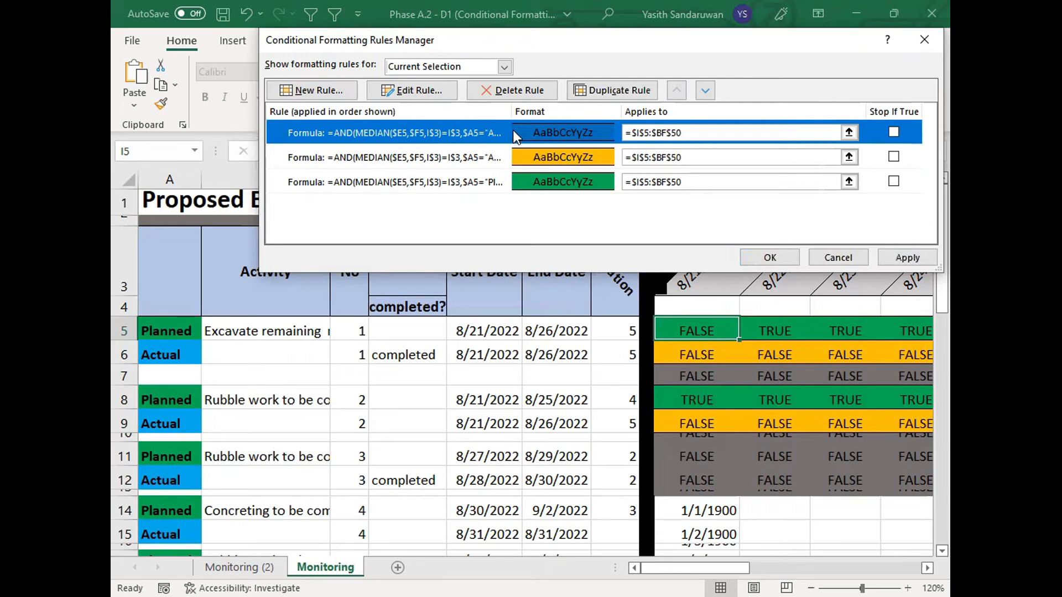
left_click(899, 258)
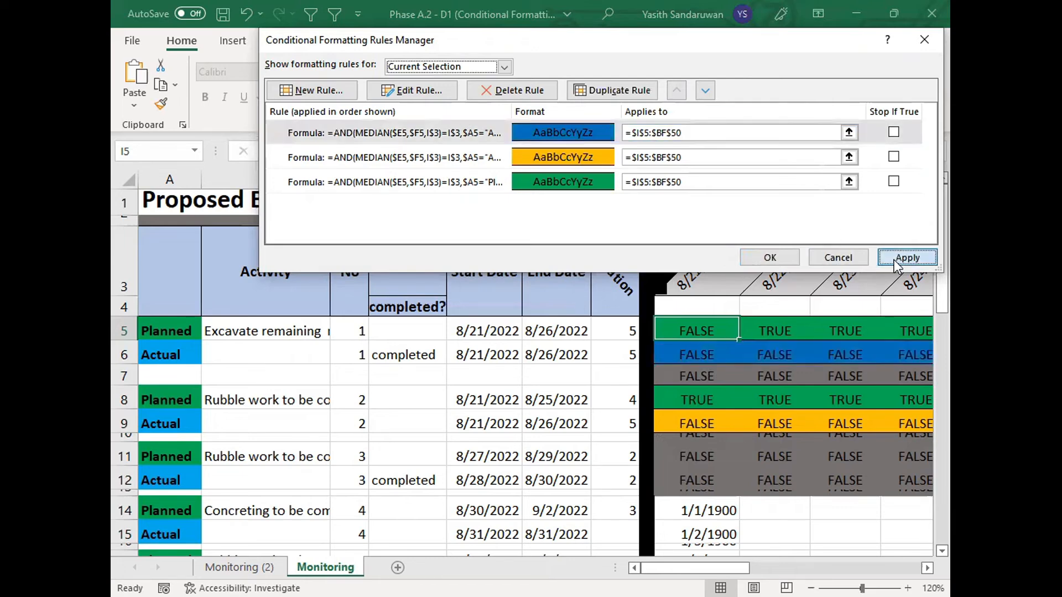
left_click(770, 257)
Step: Clear the status of activity 1's Actual row in D6
left_click(569, 396)
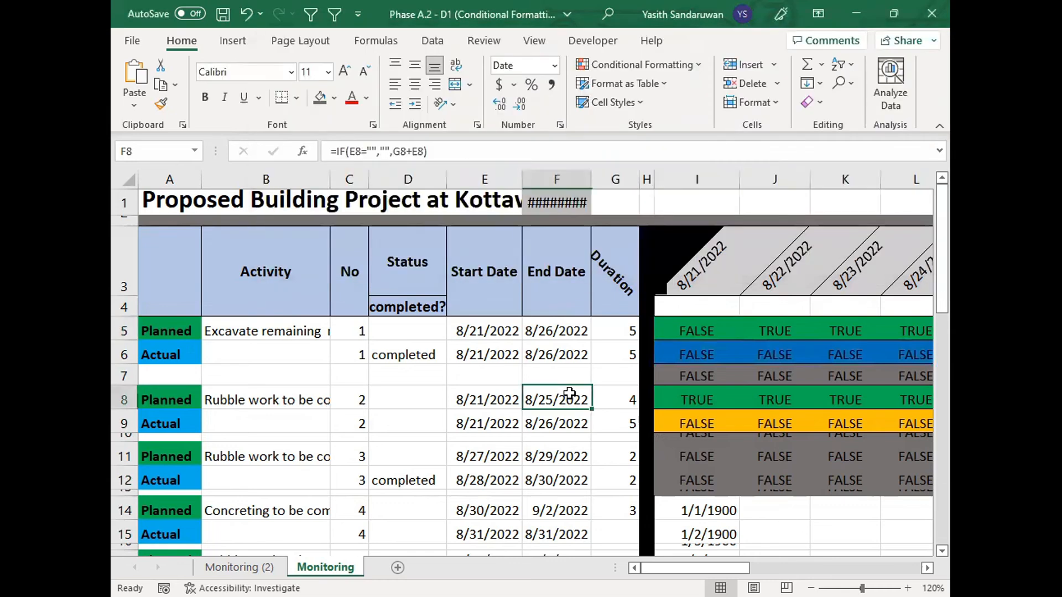
left_click(420, 365)
left_click(412, 357)
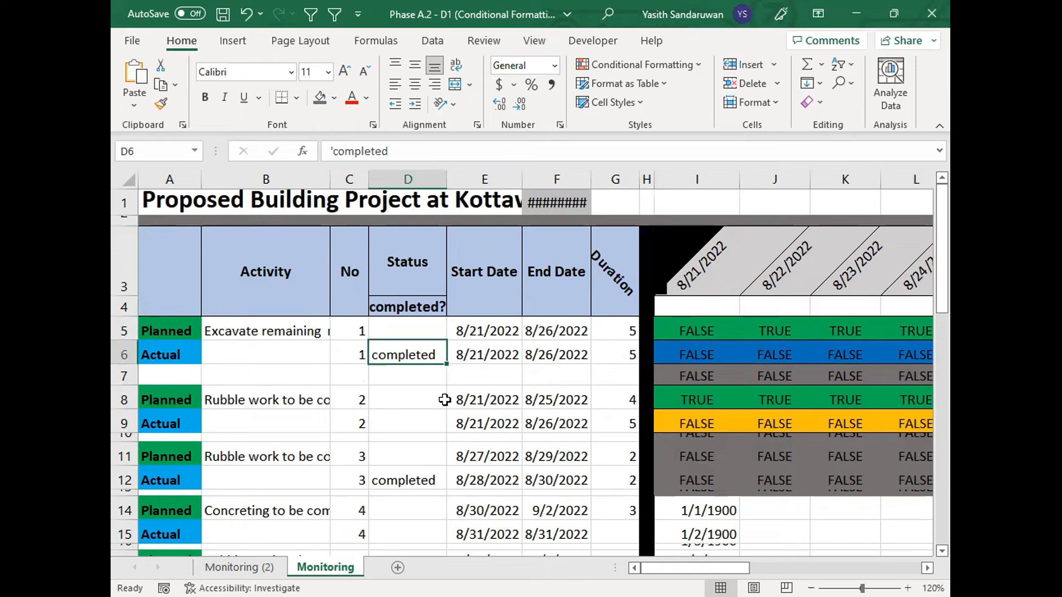
key("BackSpace")
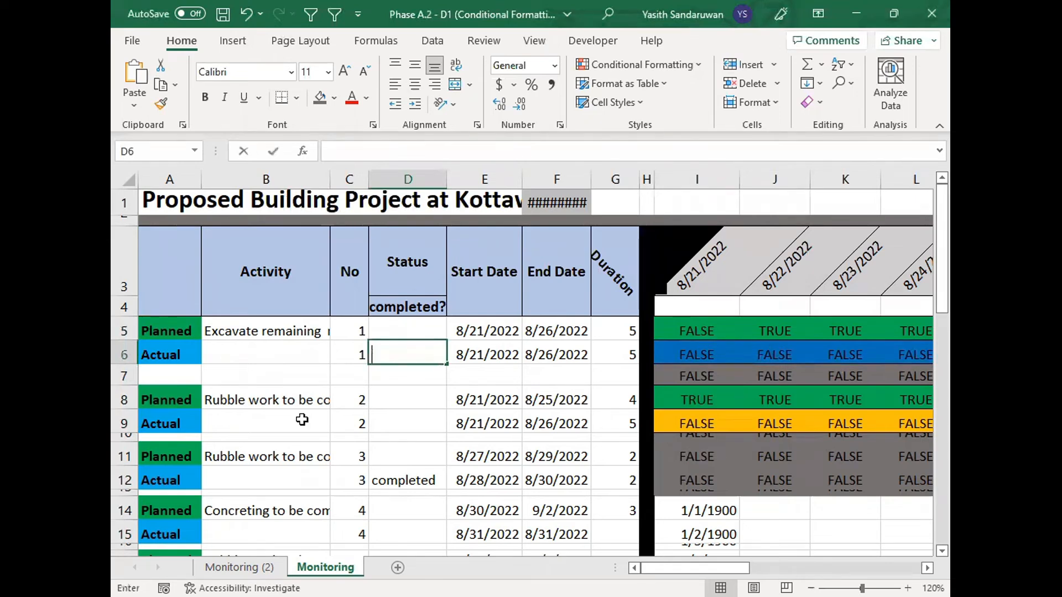
key("Return")
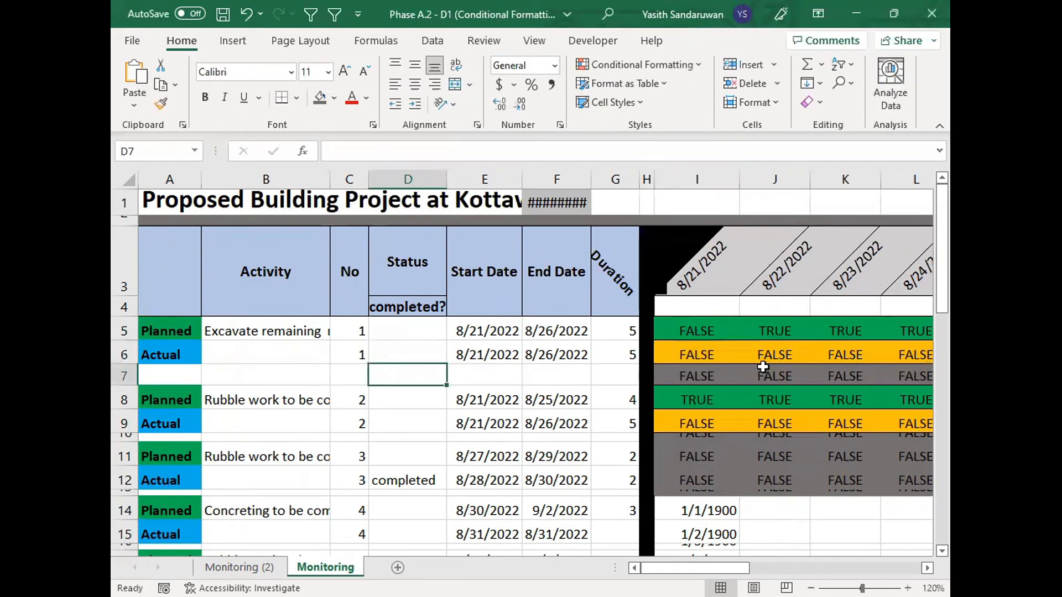
Step: Enter Completed as the status of activity 1's Actual row in D6
key("Up")
type("Completed")
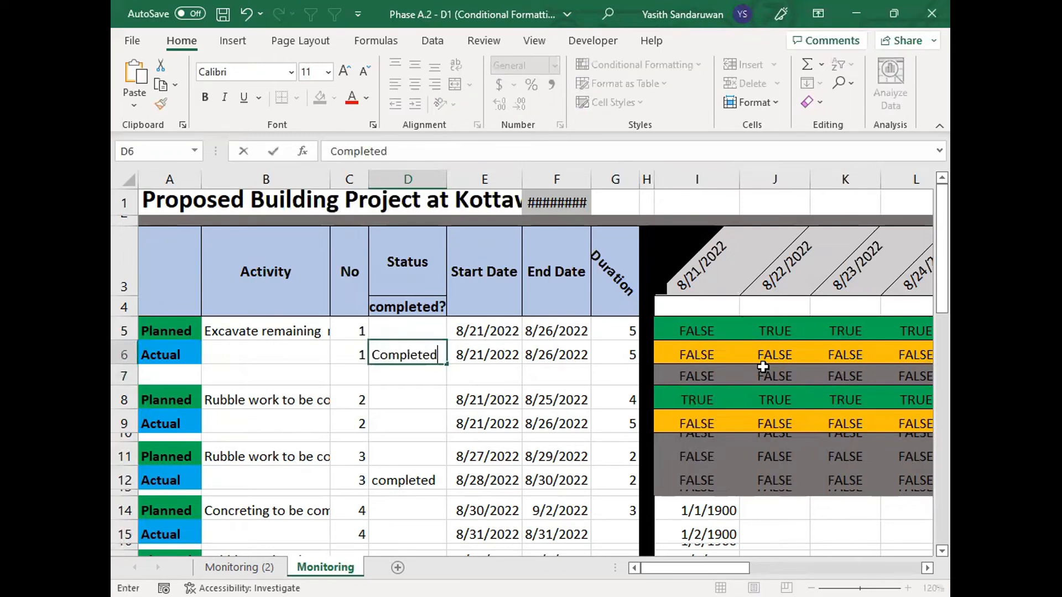
key("Return")
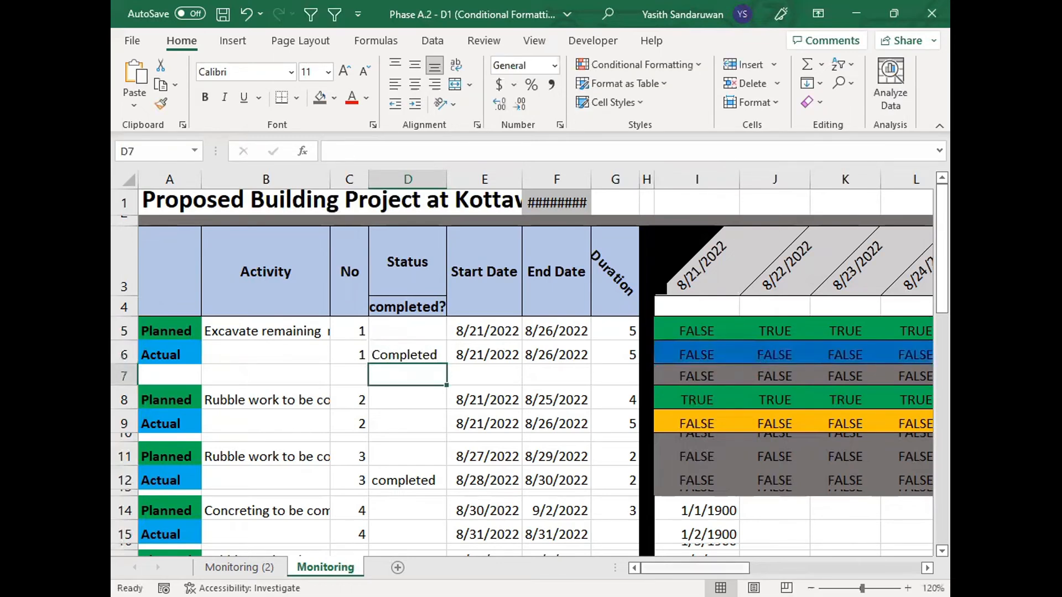
Step: Try a dark grey fill on the entire timeline column AE for 9/11/2022
left_click_drag(712, 568, 759, 568)
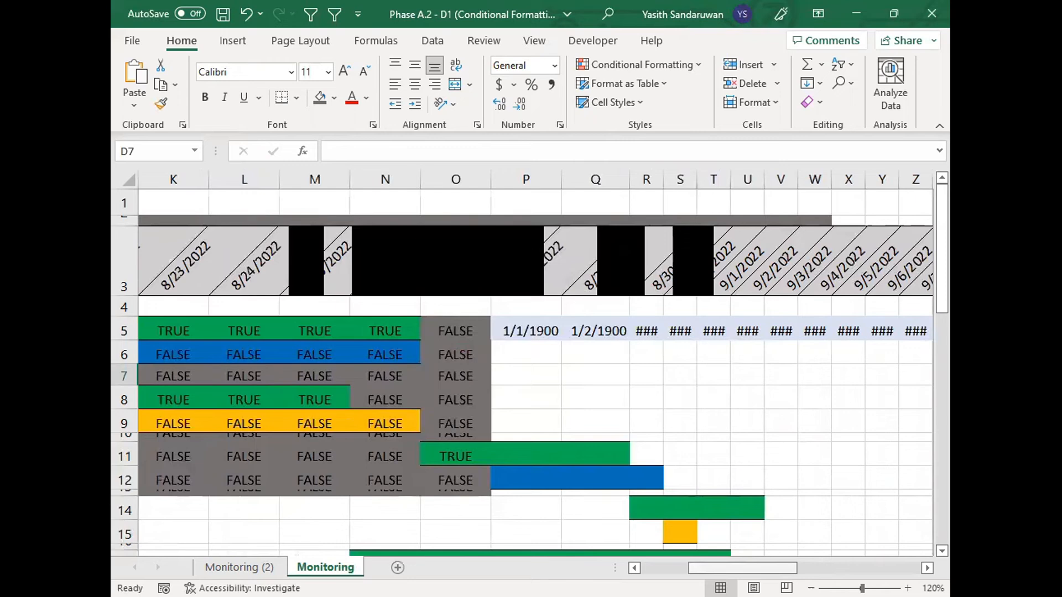
left_click_drag(719, 568, 714, 271)
left_click(712, 271)
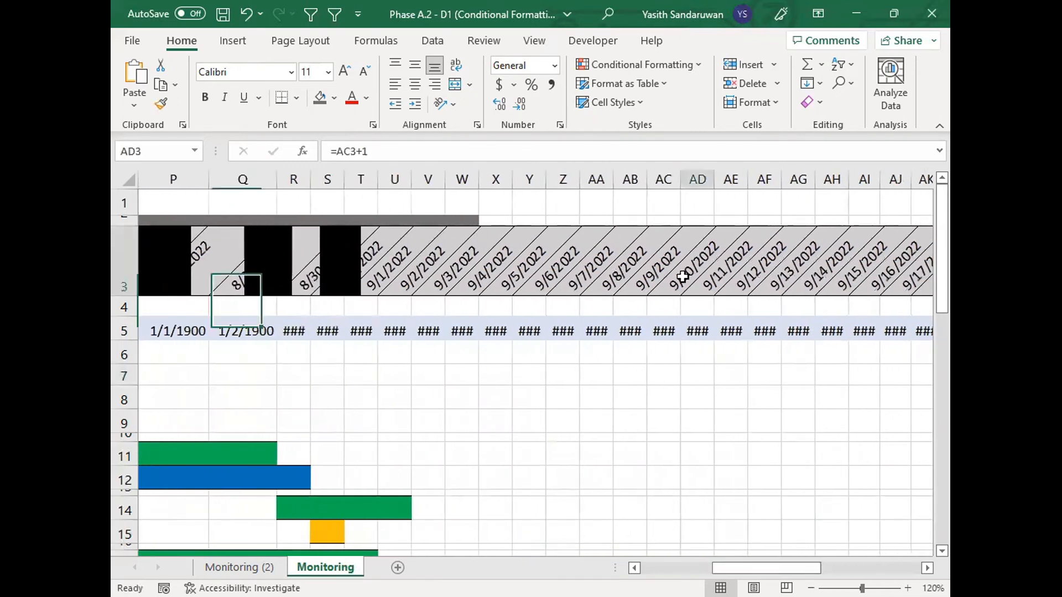
left_click(718, 268)
left_click(729, 179)
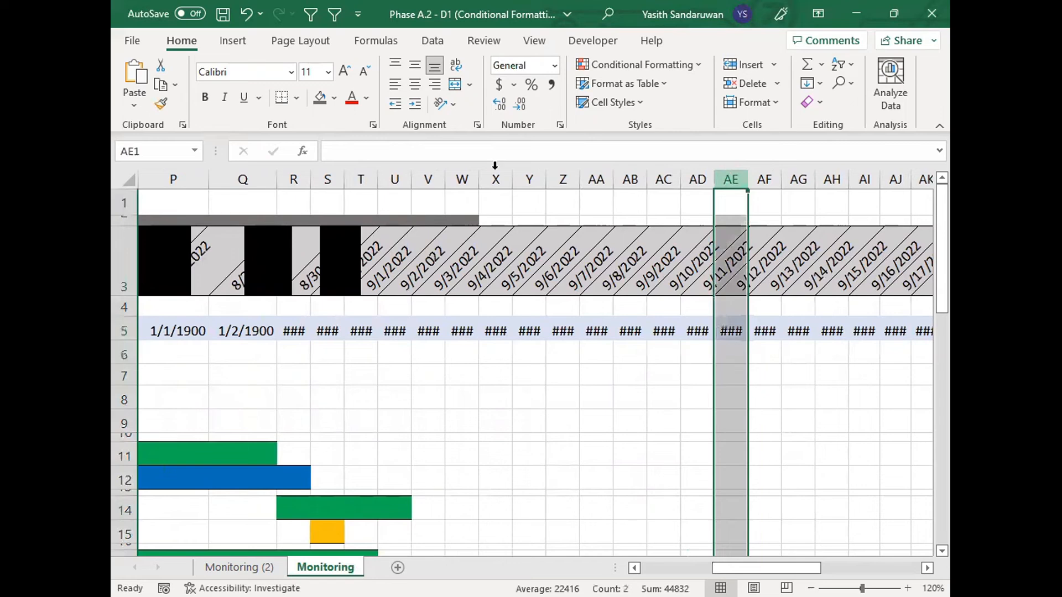
left_click(320, 105)
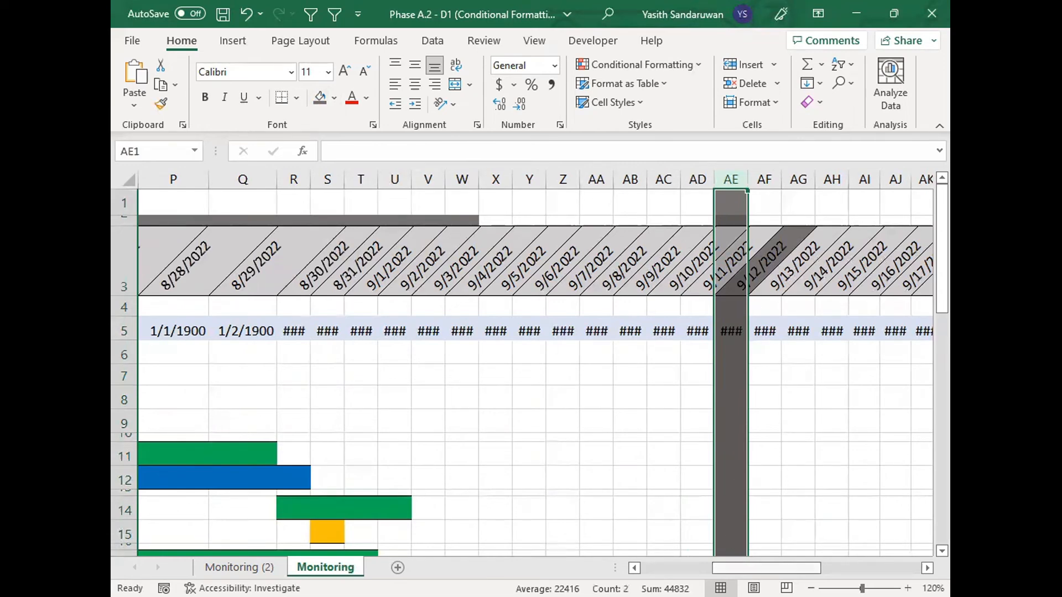
left_click_drag(766, 568, 776, 568)
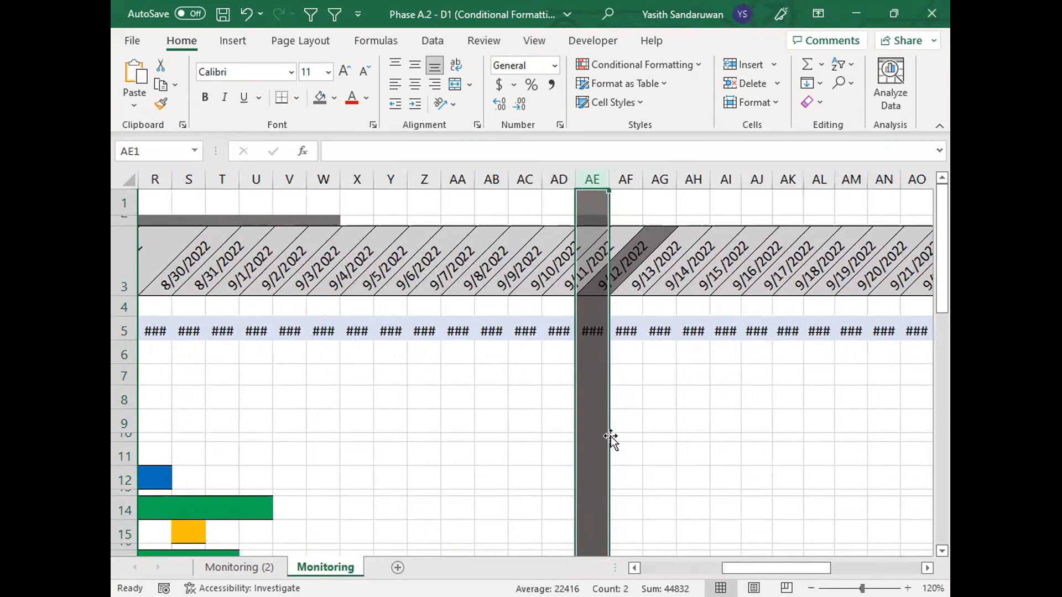
left_click_drag(758, 568, 706, 568)
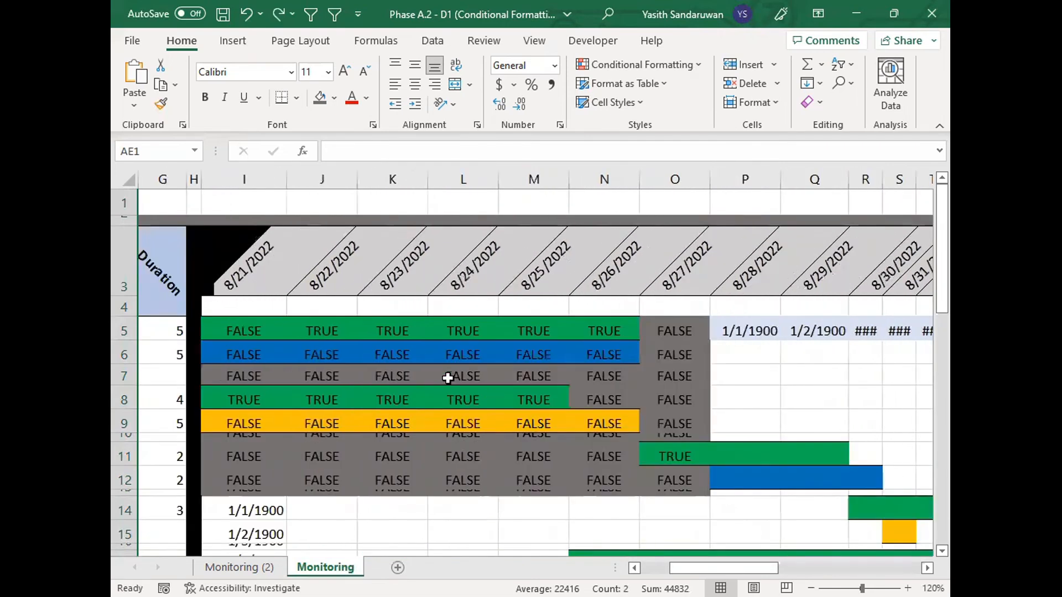
Step: Delete the test formula from cell I5, the first timeline cell of activity 1's Planned row
left_click(238, 330)
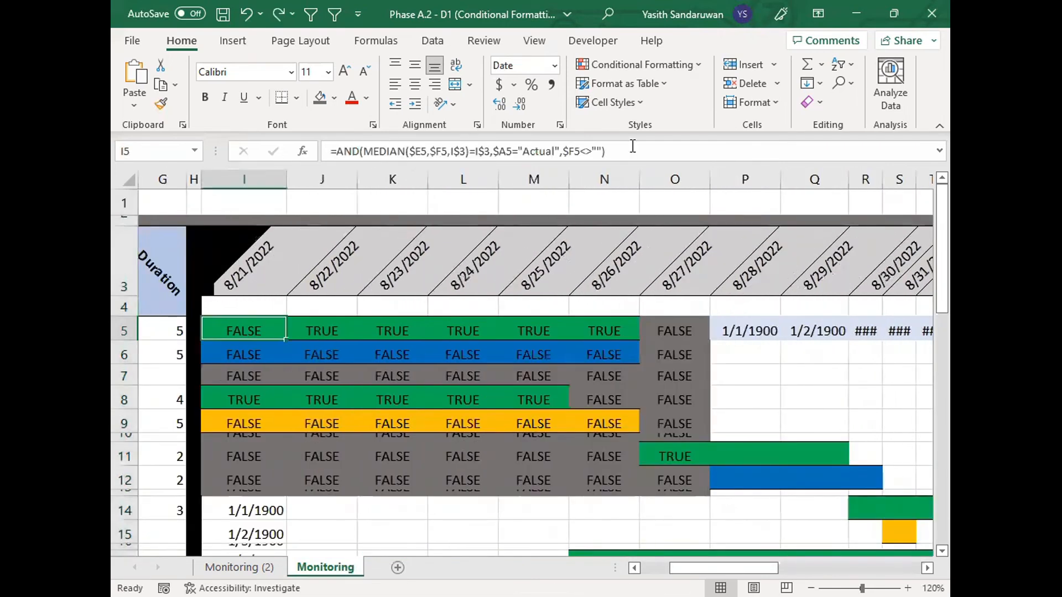
left_click_drag(624, 152, 278, 151)
key("Return")
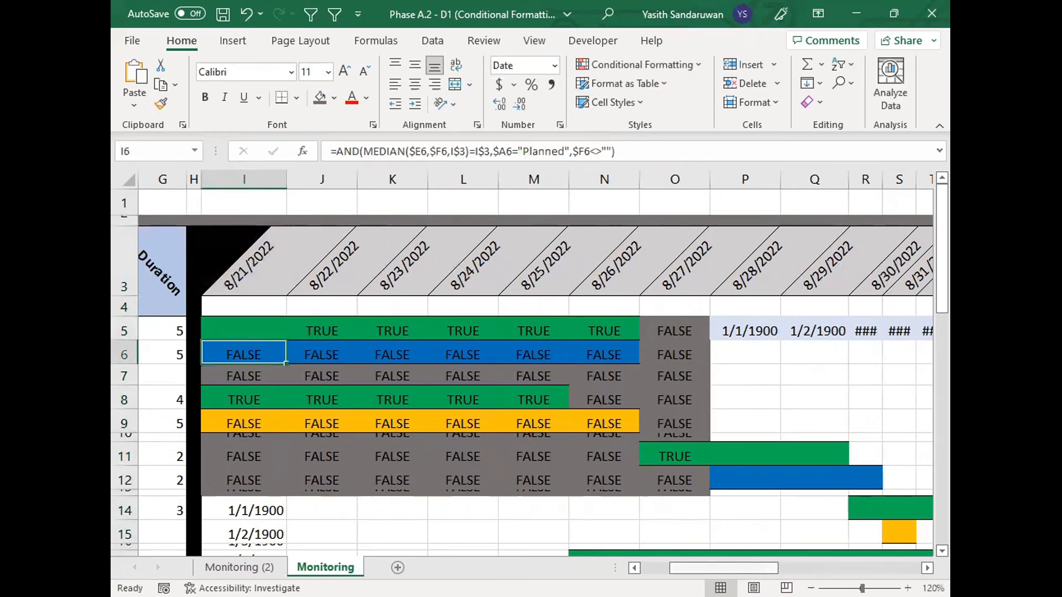
Step: Enter the formula =TODAY() in F1 beside the project title
scroll(533, 331, "left", 4)
left_click(533, 204)
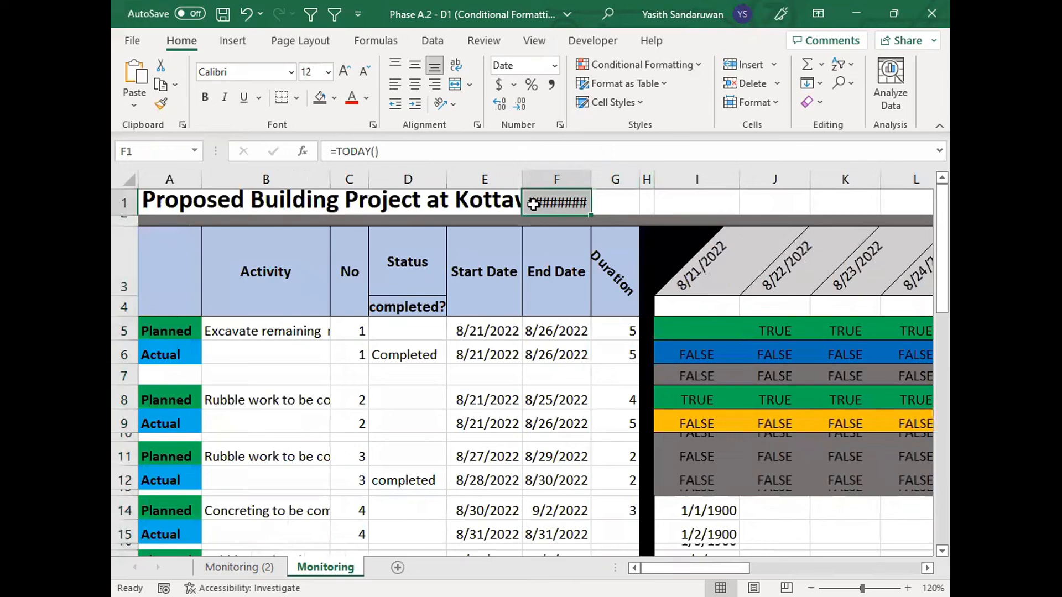
type("=t")
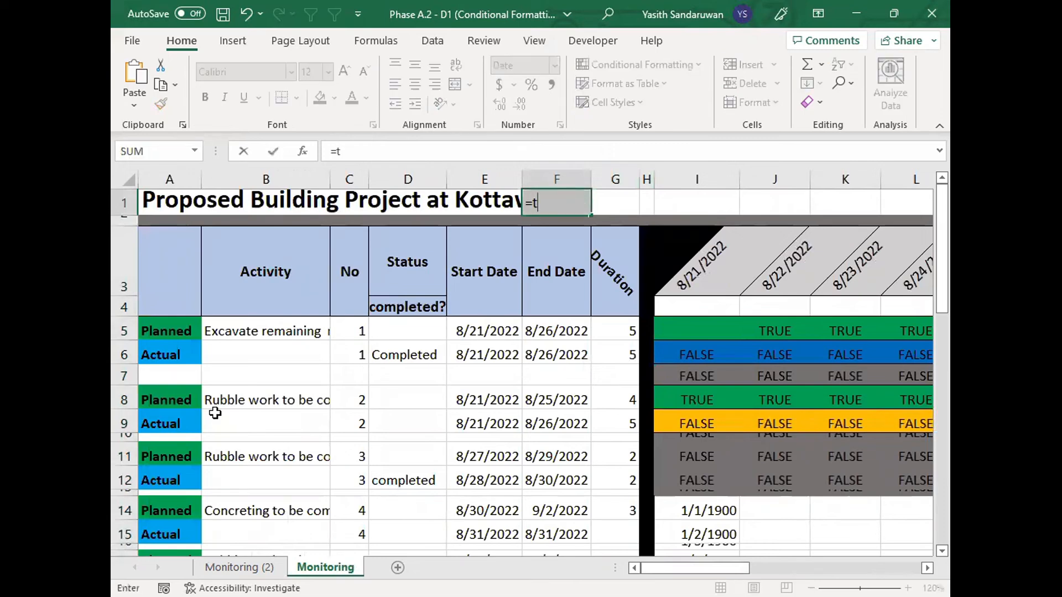
type("oday")
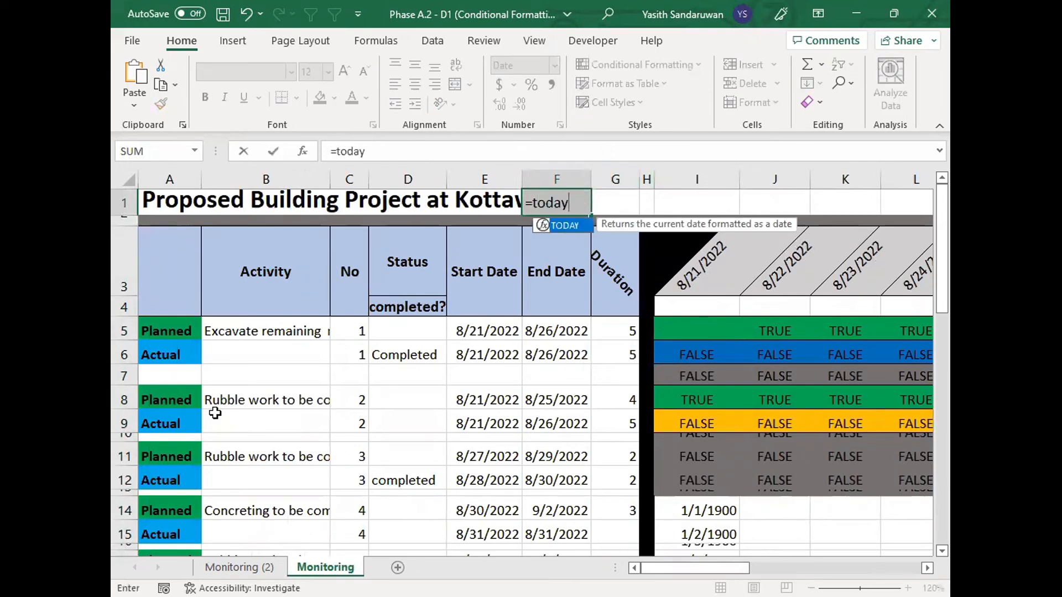
type("()")
key("Return")
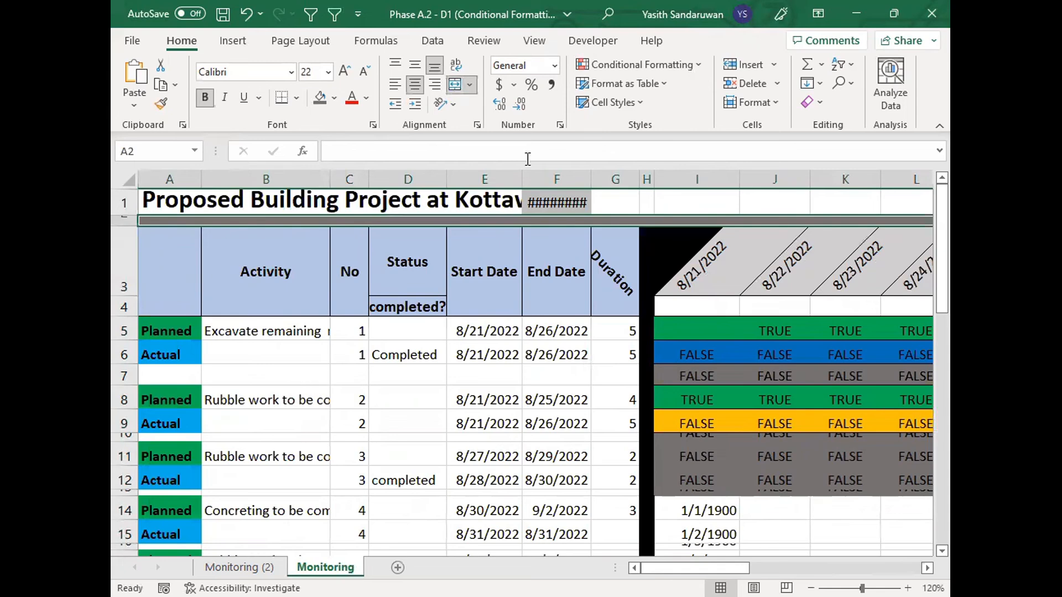
left_click(557, 180)
Step: Enter the test formula =IF(F1=I3,TRUE,FALSE) in I5, comparing today's date with the first timeline date
left_click(693, 337)
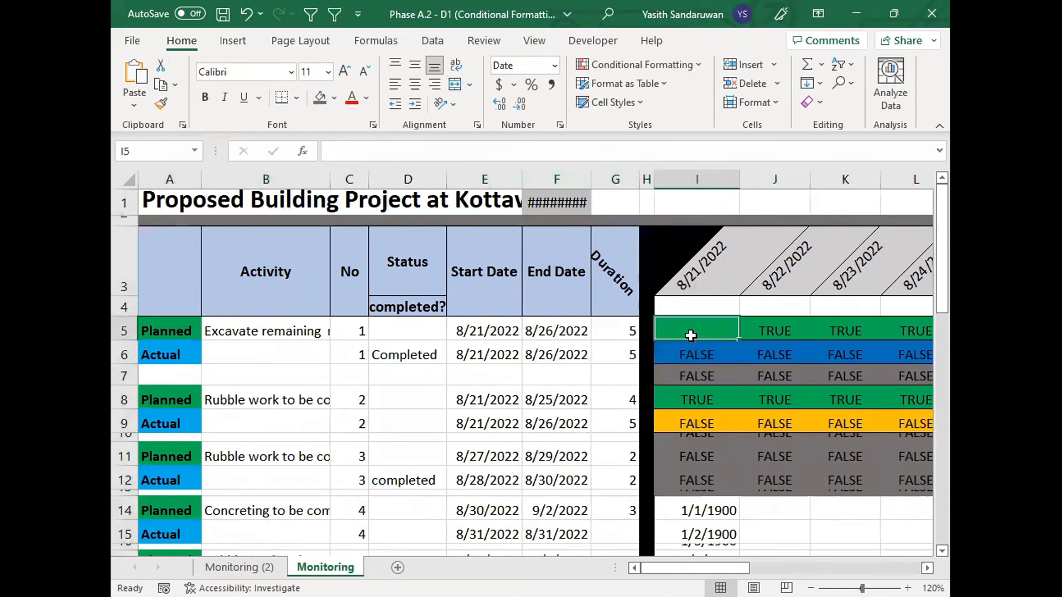
type("=")
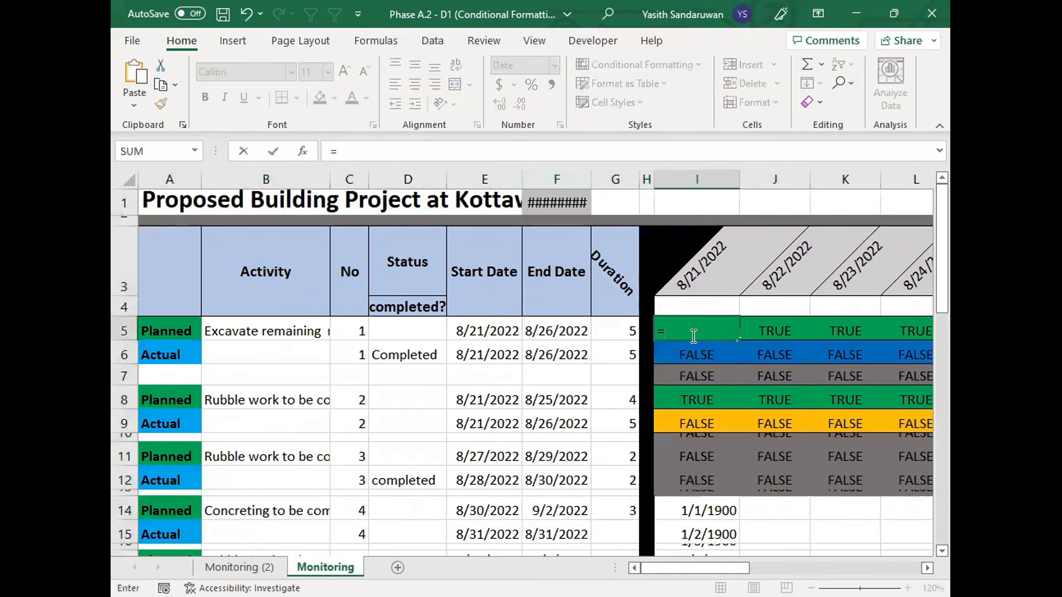
type("if(")
left_click(549, 206)
type("=")
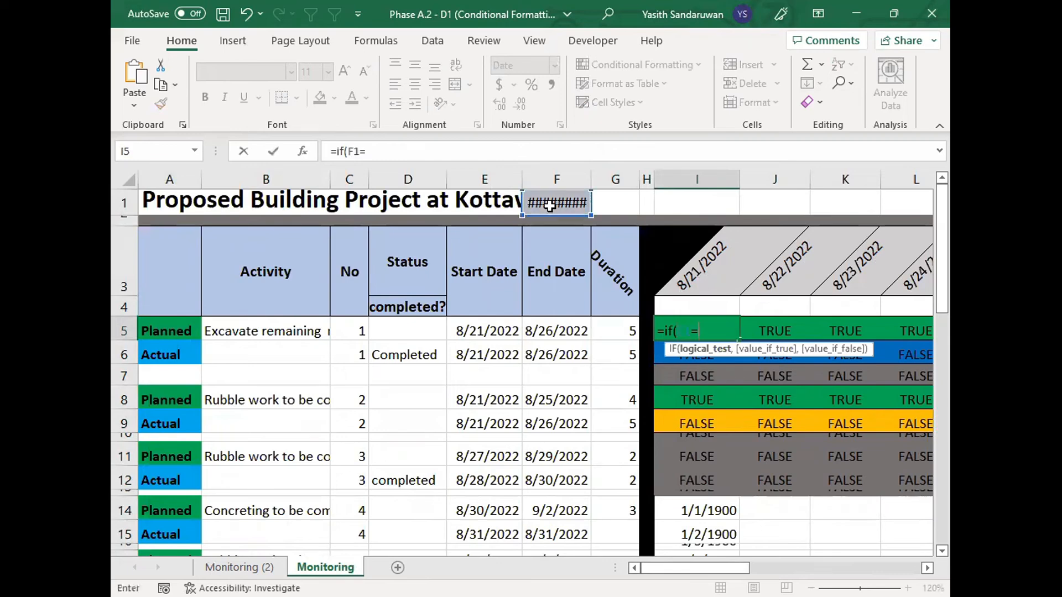
left_click(705, 279)
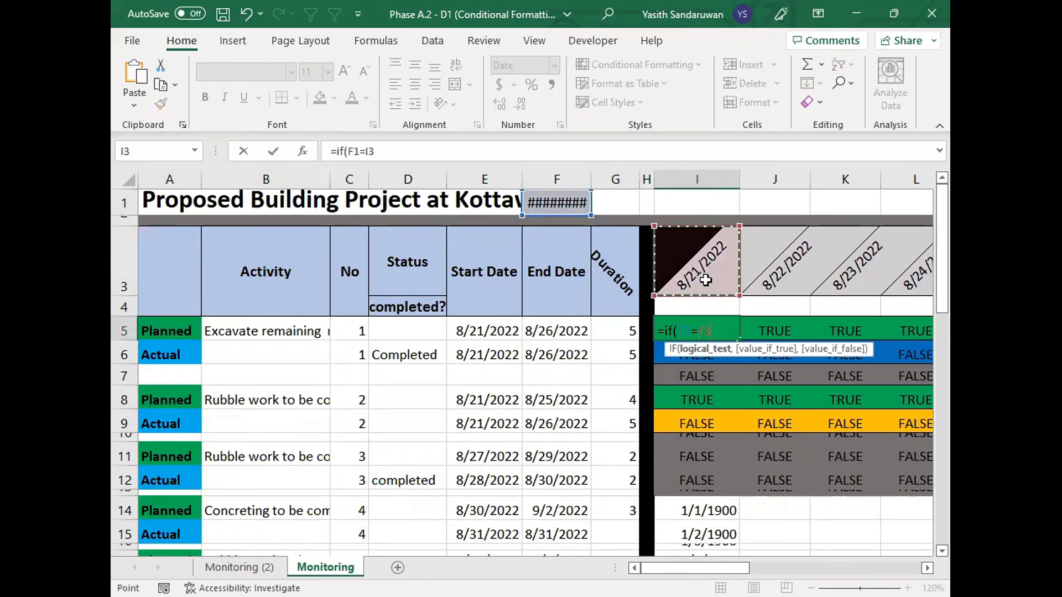
type(",")
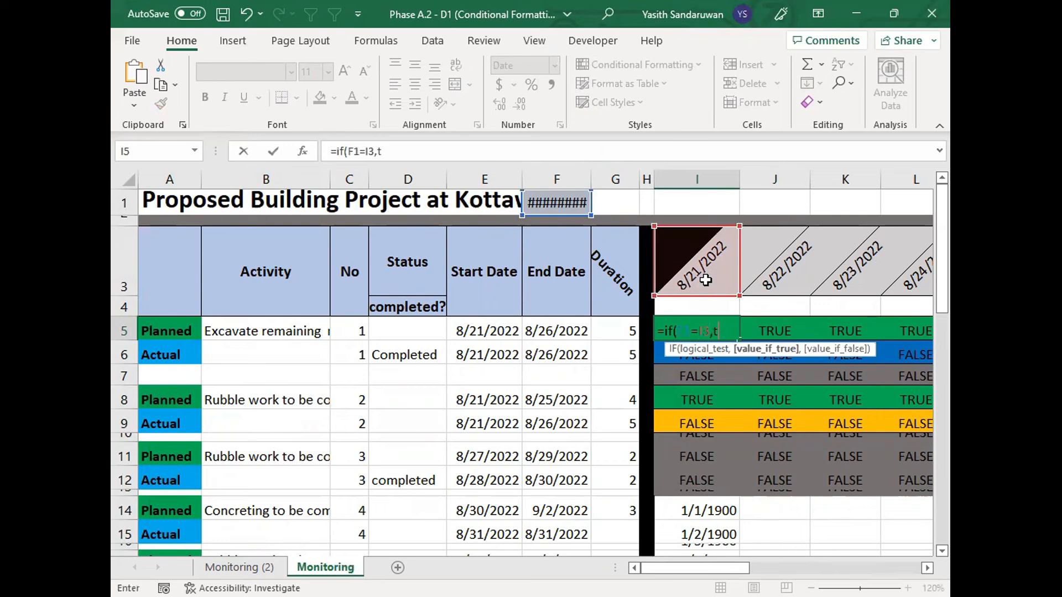
type("true,false")
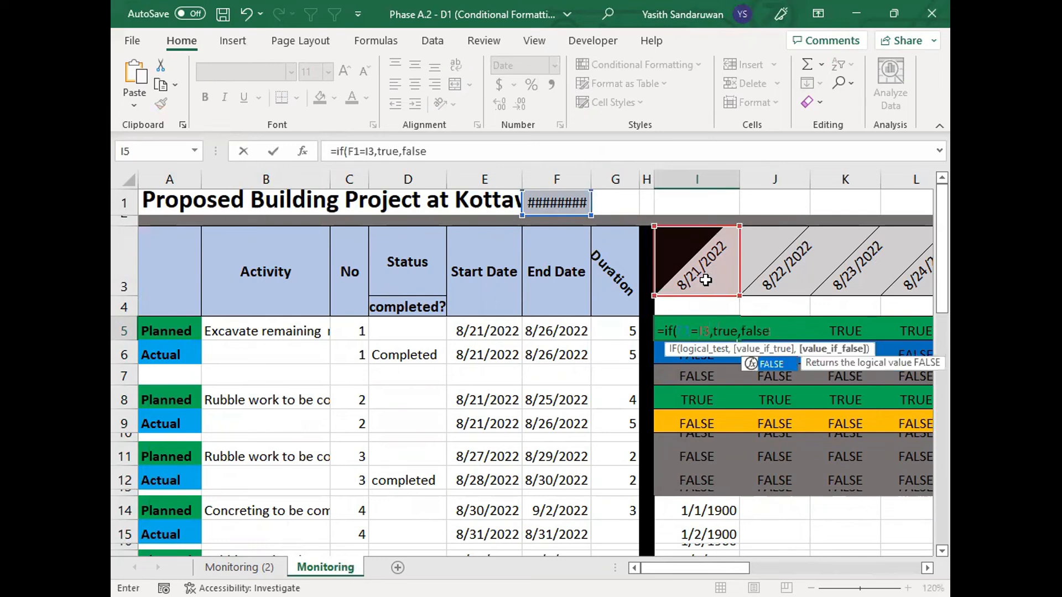
key("Return")
Step: Lock the references in I5's test formula so that it reads =IF($F$1=I$3,TRUE,FALSE)
left_click(702, 326)
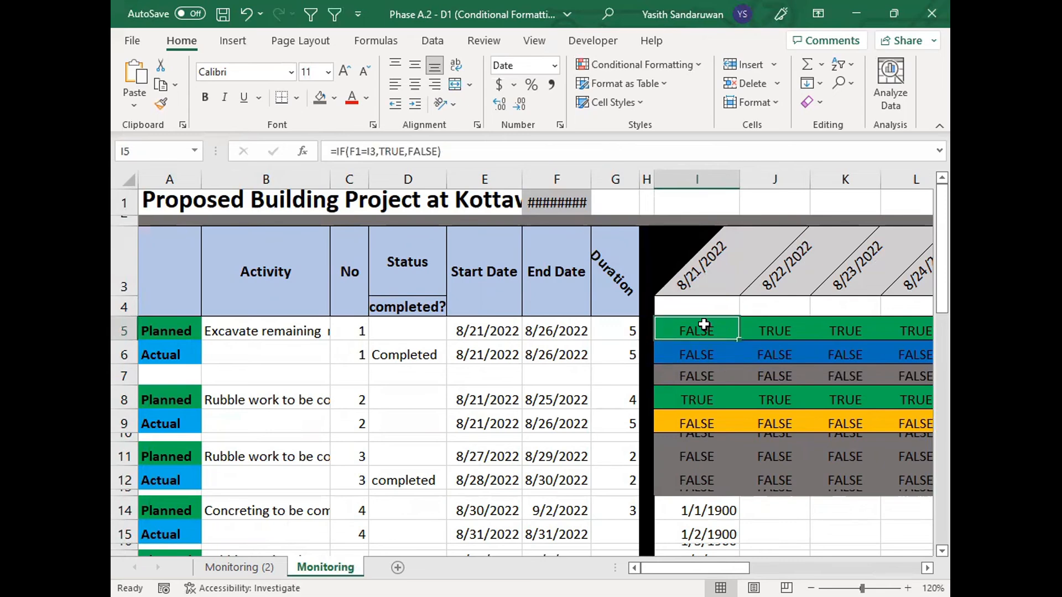
left_click(545, 203)
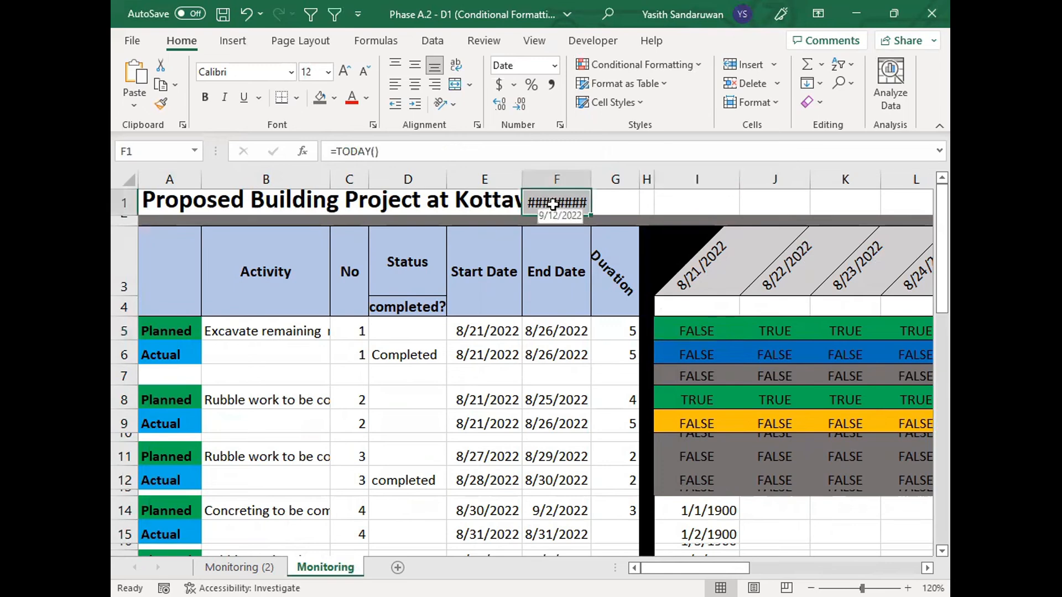
left_click(686, 332)
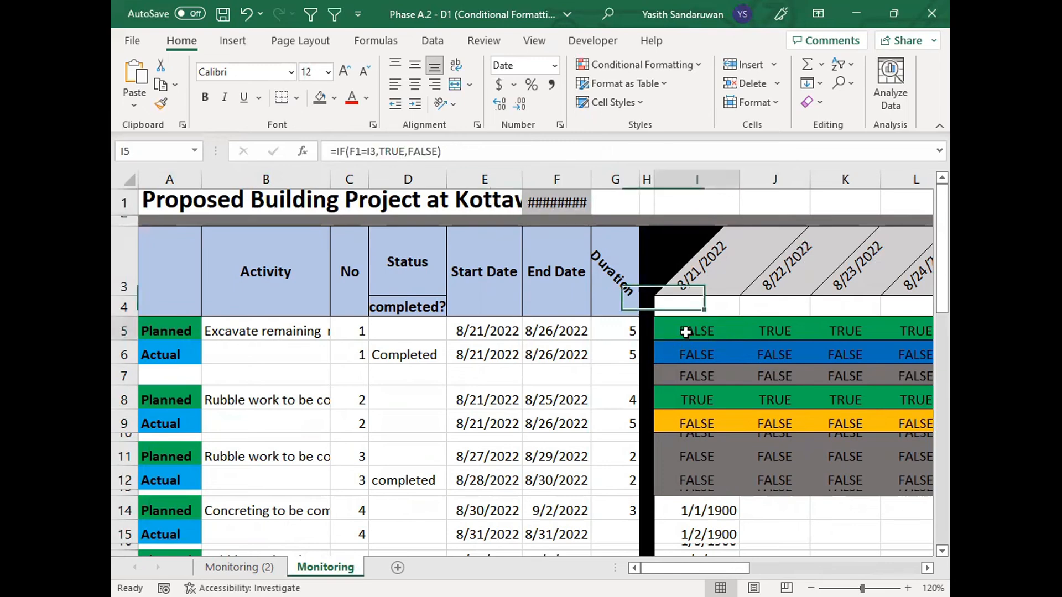
left_click(355, 146)
type("$")
key("Left")
type("$")
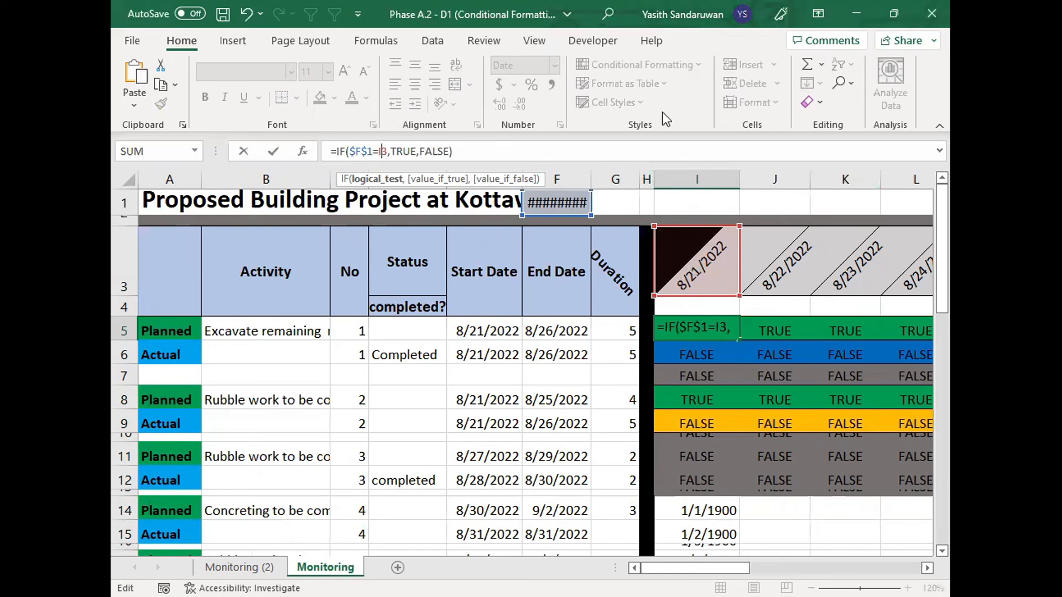
type("$")
key("Return")
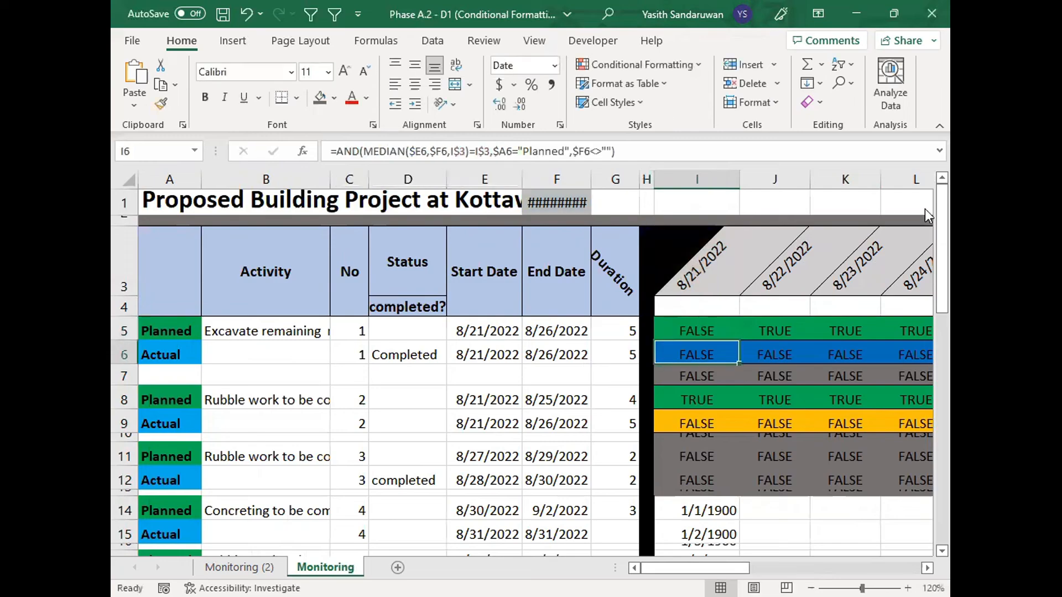
Step: Fill the current-date formula from I5 across the timeline cells to AG12 and check the results in column AE
left_click(711, 326)
mouse_move(738, 342)
left_mouse_down()
mouse_move(934, 348)
mouse_move(754, 344)
mouse_move(817, 337)
mouse_move(808, 479)
left_mouse_up()
left_click_drag(795, 179, 626, 179)
left_click(733, 460)
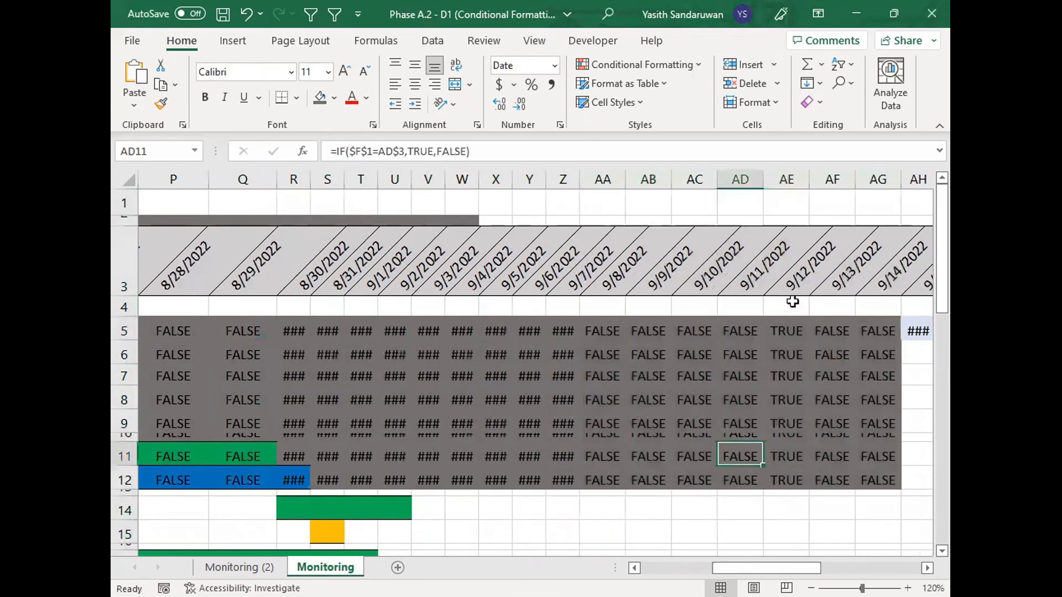
left_click_drag(789, 332, 788, 355)
left_click_drag(787, 401, 788, 467)
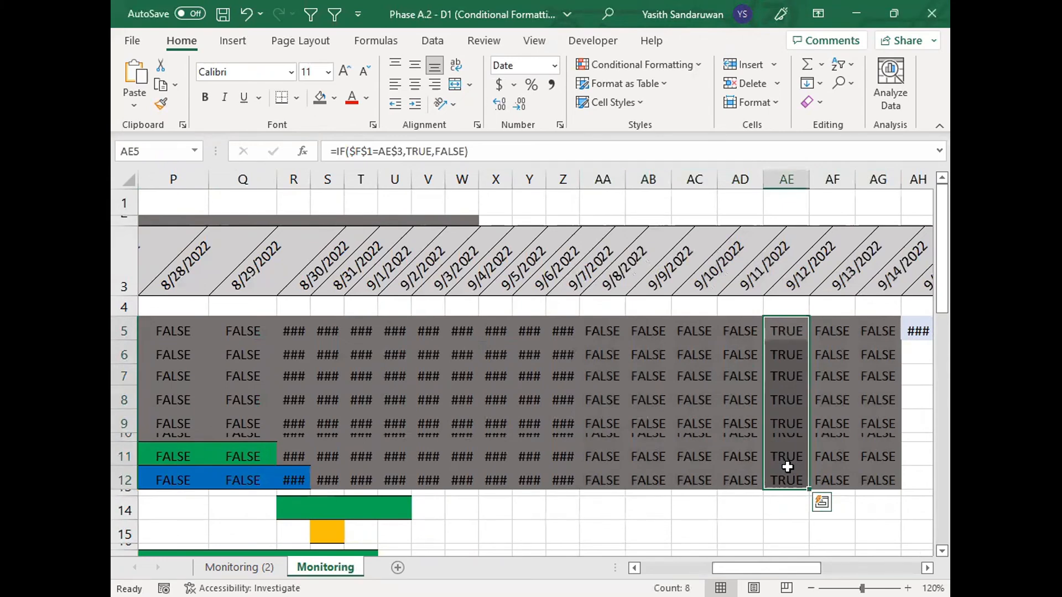
scroll(467, 331, "left", 6)
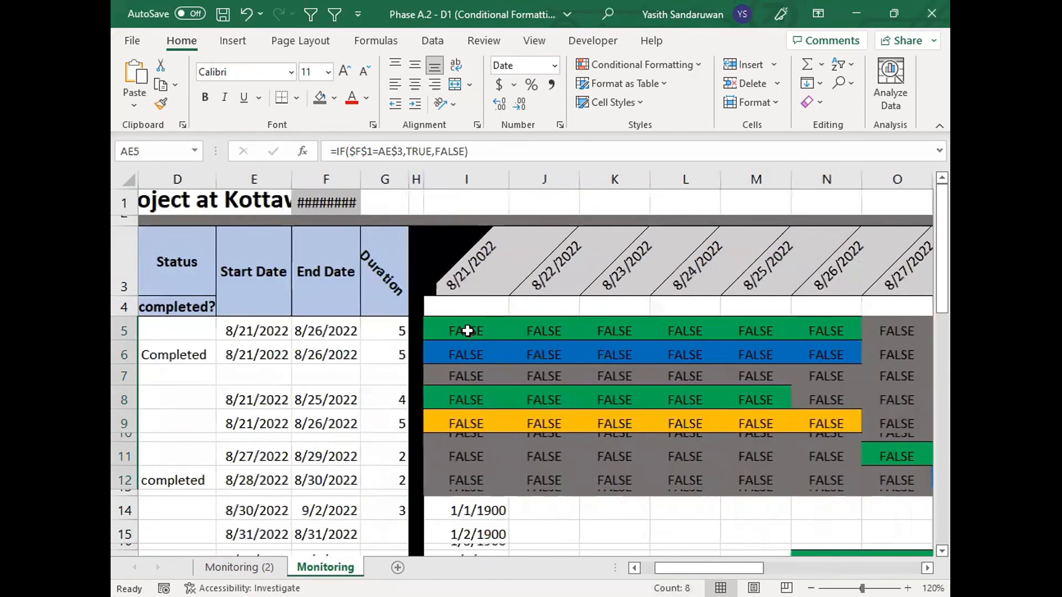
Step: Copy the formula from I5 and start a formula-based conditional formatting rule for I5:BF50 with =IF($F$1=I$3,TRUE,FALSE)
left_click(468, 331)
key("F2")
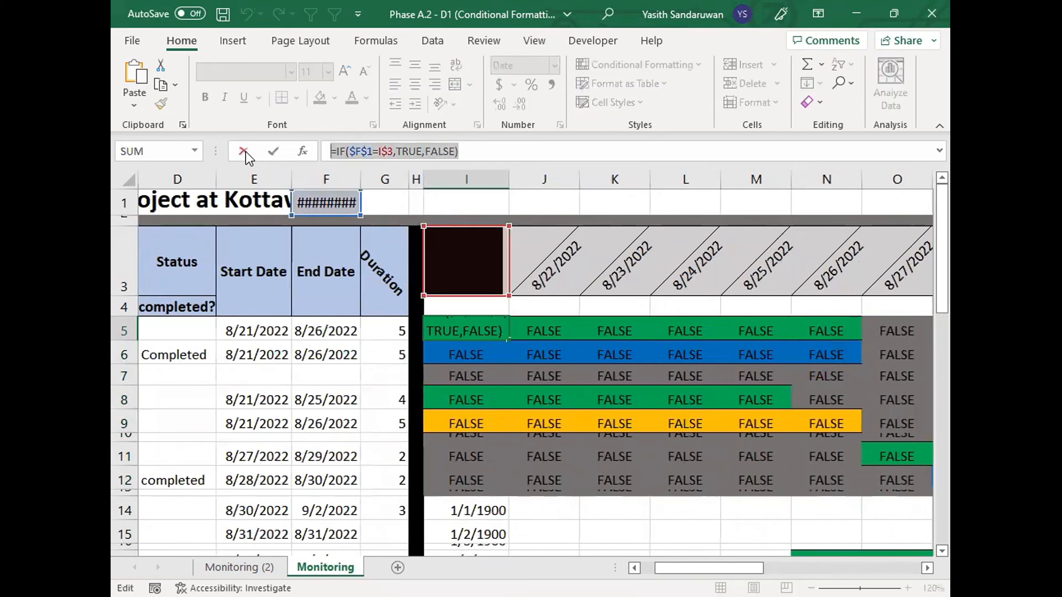
left_click(245, 152)
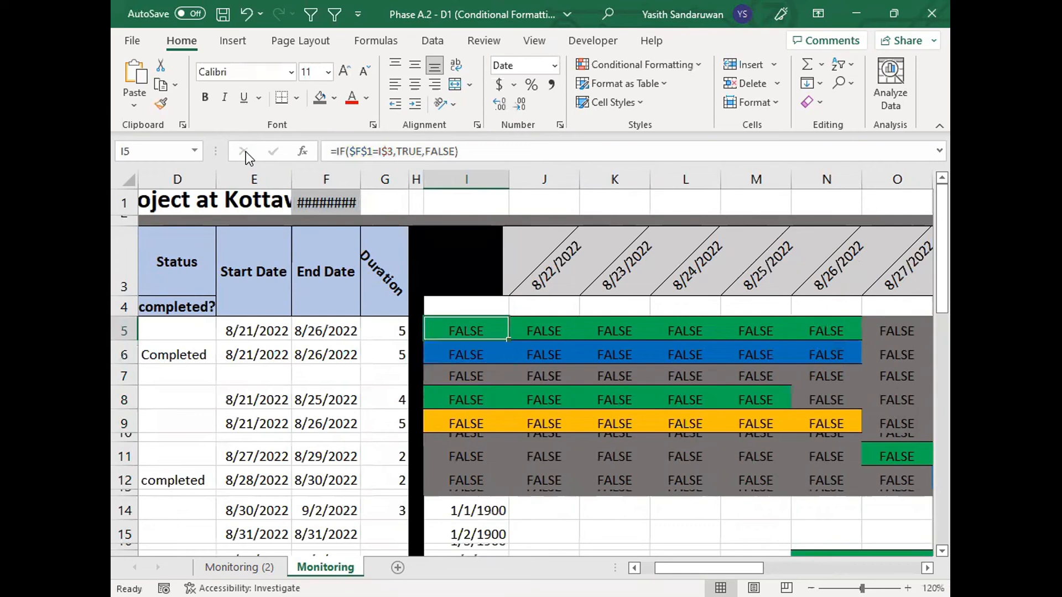
key("ctrl+shift+End")
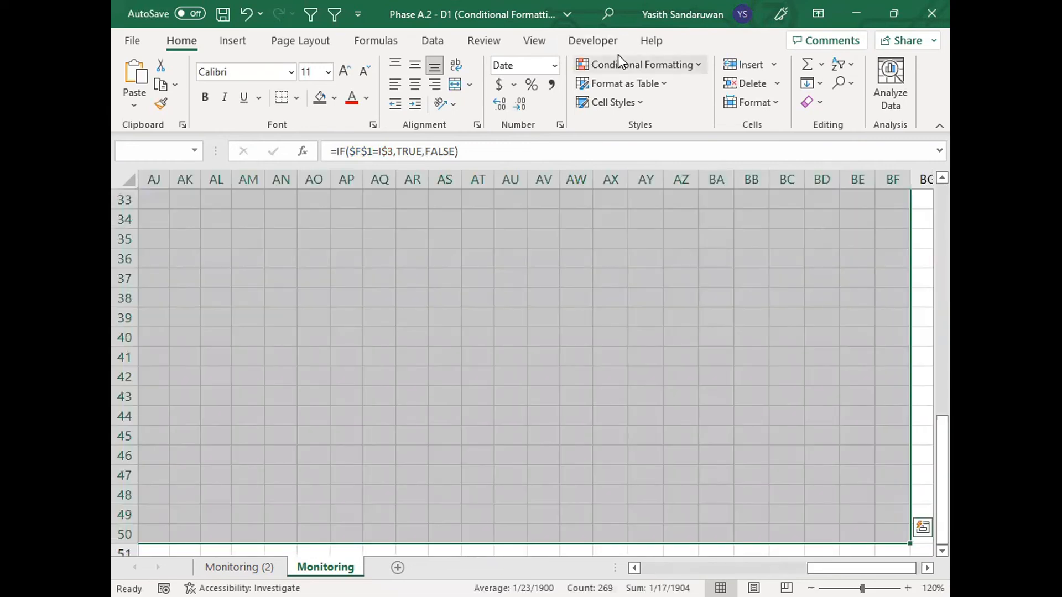
left_click(636, 64)
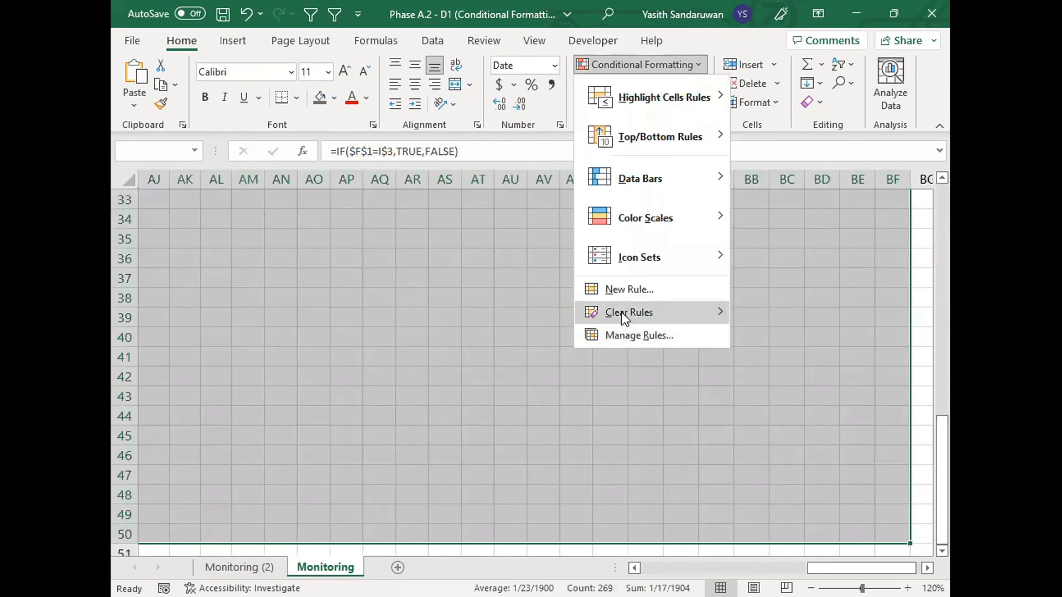
key("Return")
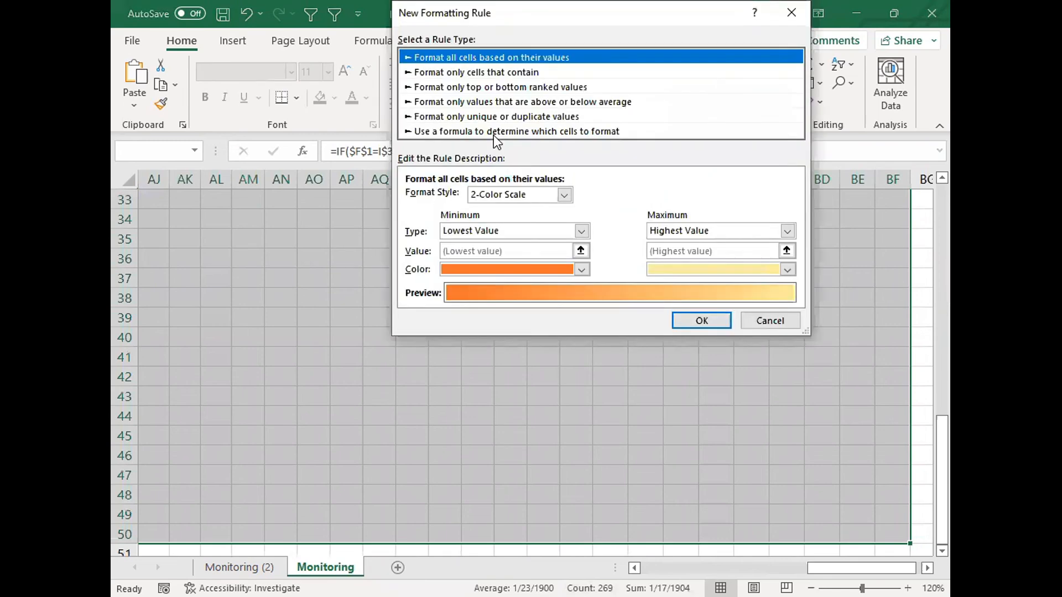
left_click(494, 133)
left_click(411, 198)
key("ctrl+v")
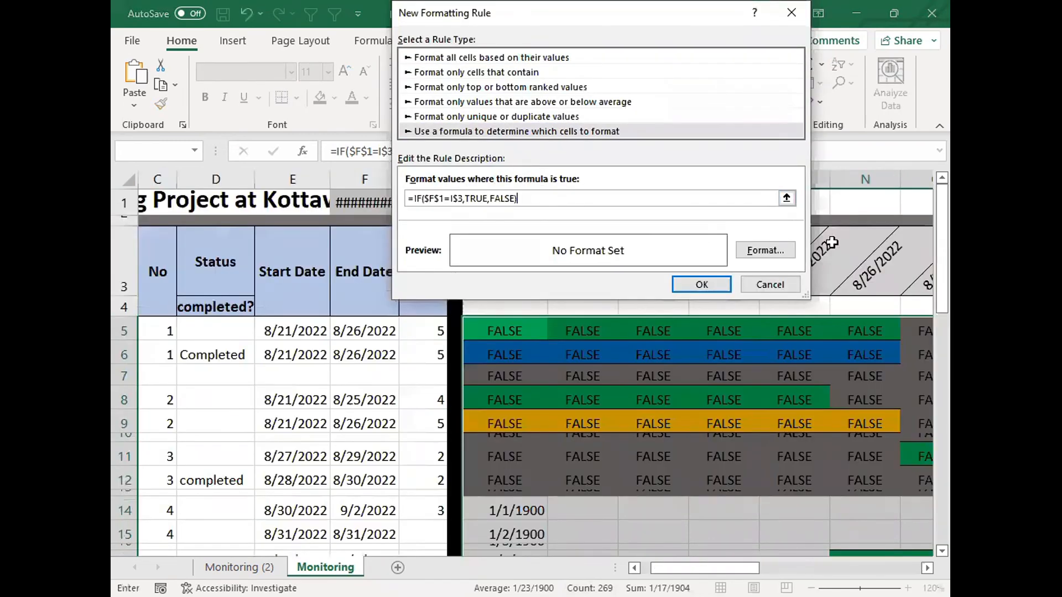
Step: Format the current-date rule with left and right cell borders and apply it to the timeline
left_click(765, 250)
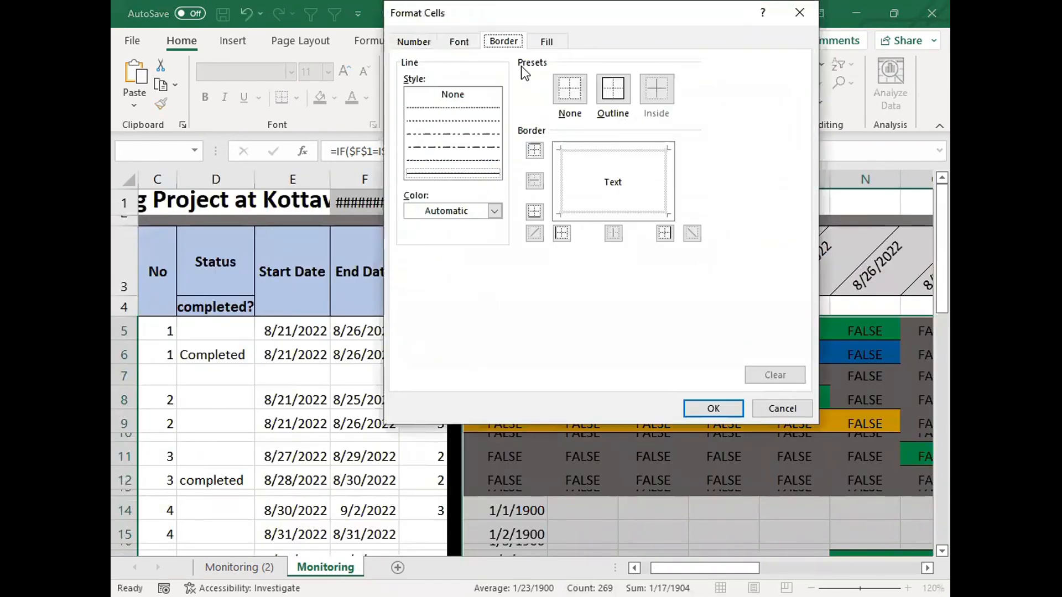
left_click(565, 182)
left_click(666, 191)
left_click(701, 414)
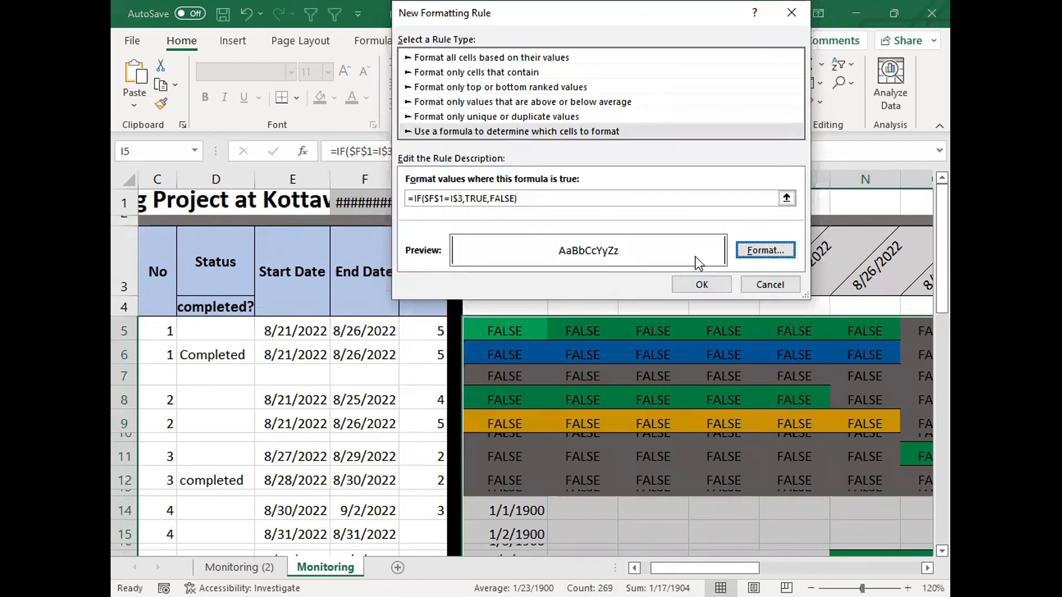
left_click(701, 286)
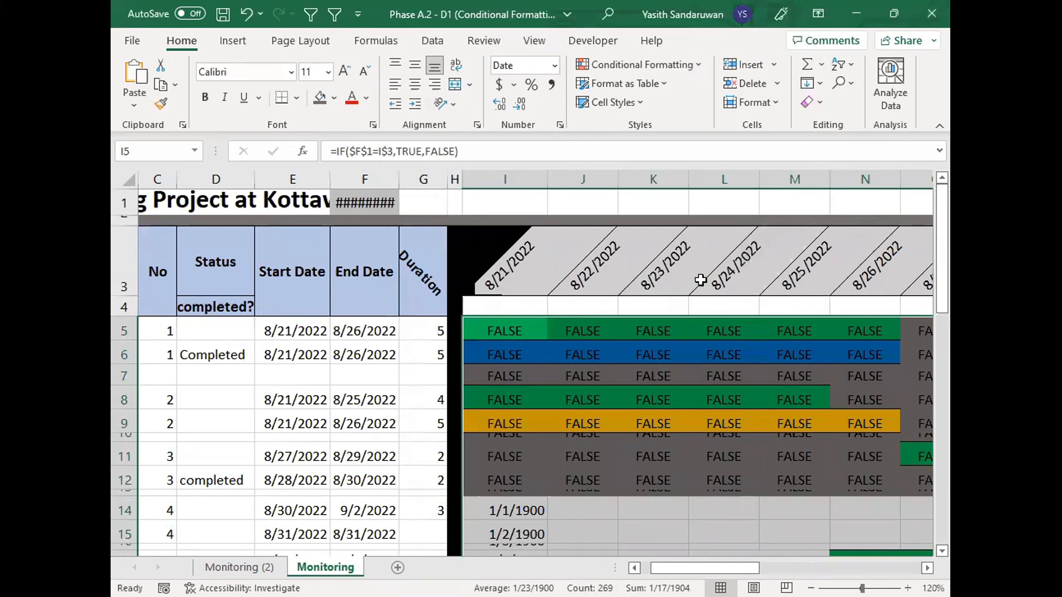
Step: Delete the test formulas from the whole timeline range starting at I5
left_click(615, 424)
left_click(486, 327)
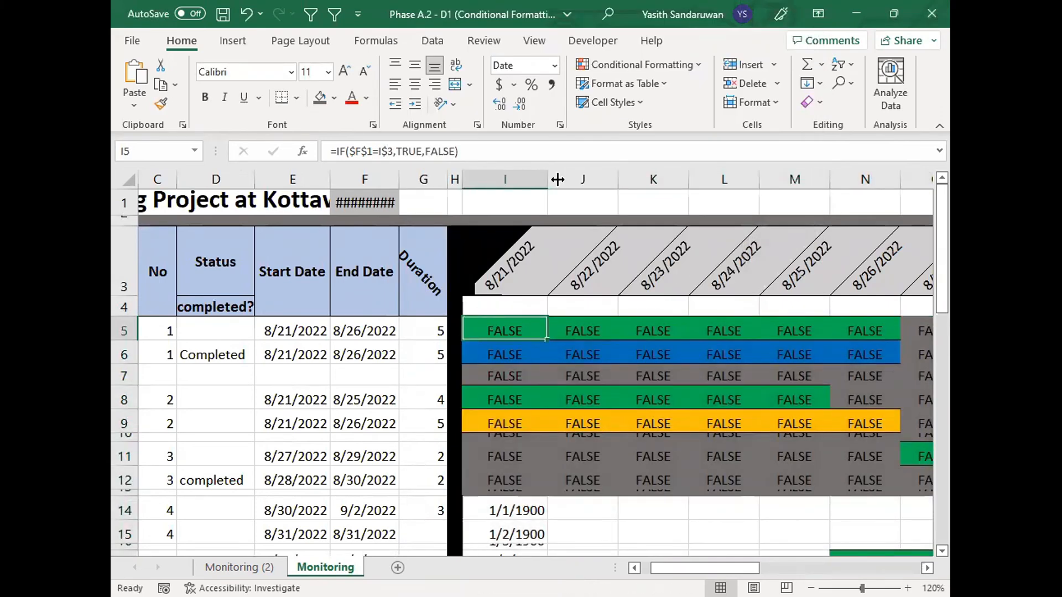
key("ctrl+shift+End")
left_click(619, 48)
key("ctrl+BackSpace")
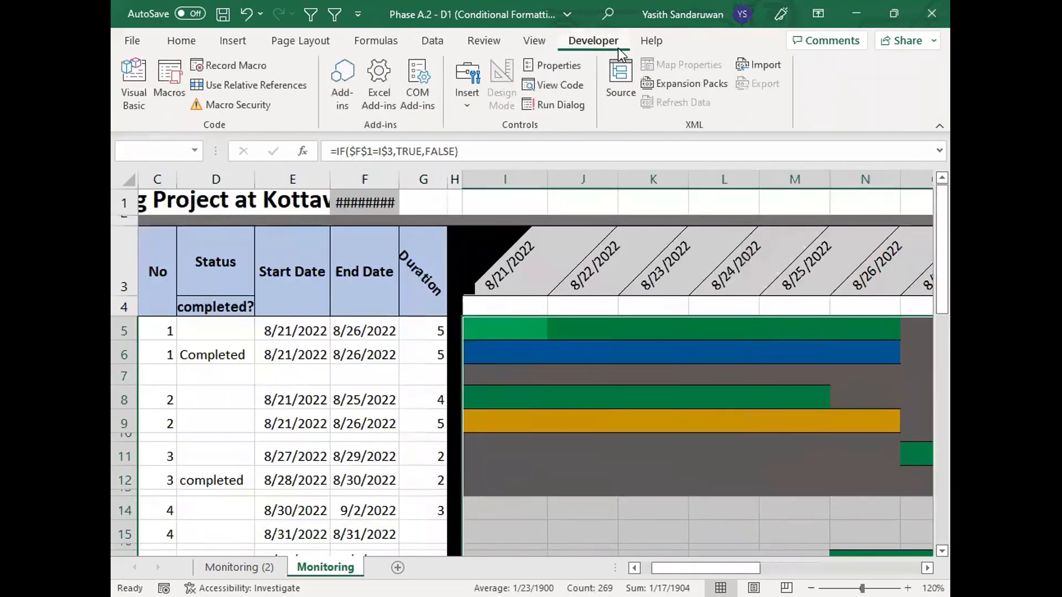
left_click(543, 374)
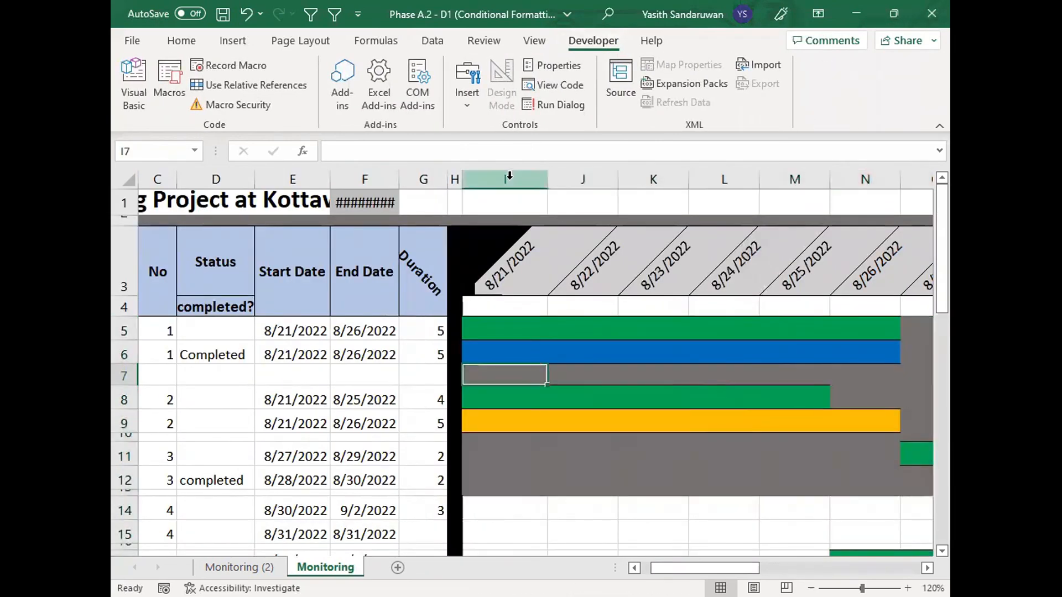
Step: Narrow timeline columns I to AH to one equal width and reduce the height of spacer row 7
left_click(505, 180)
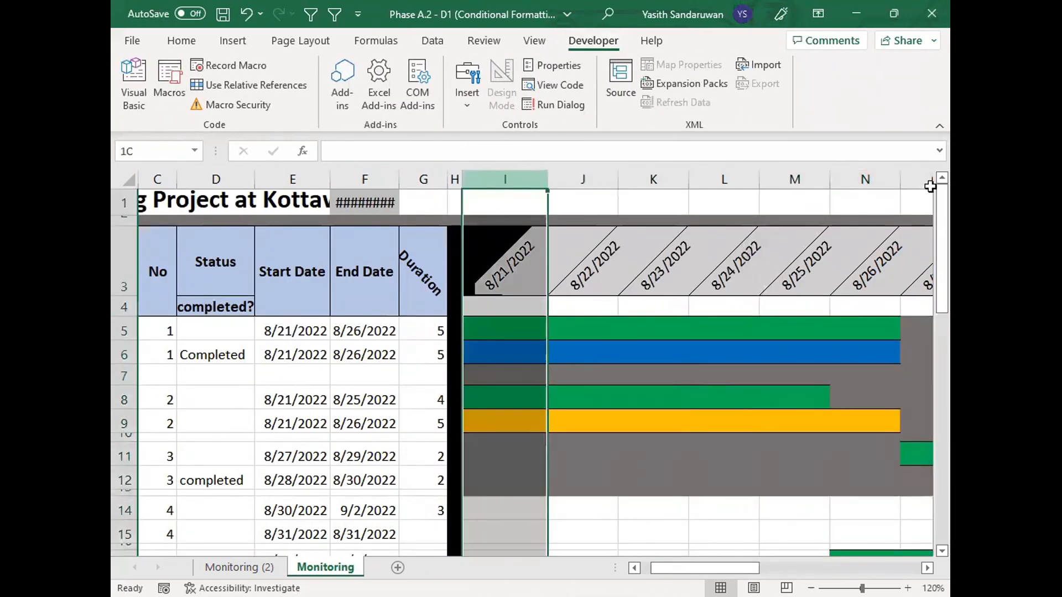
left_click_drag(930, 192, 861, 180)
left_click_drag(863, 181, 860, 181)
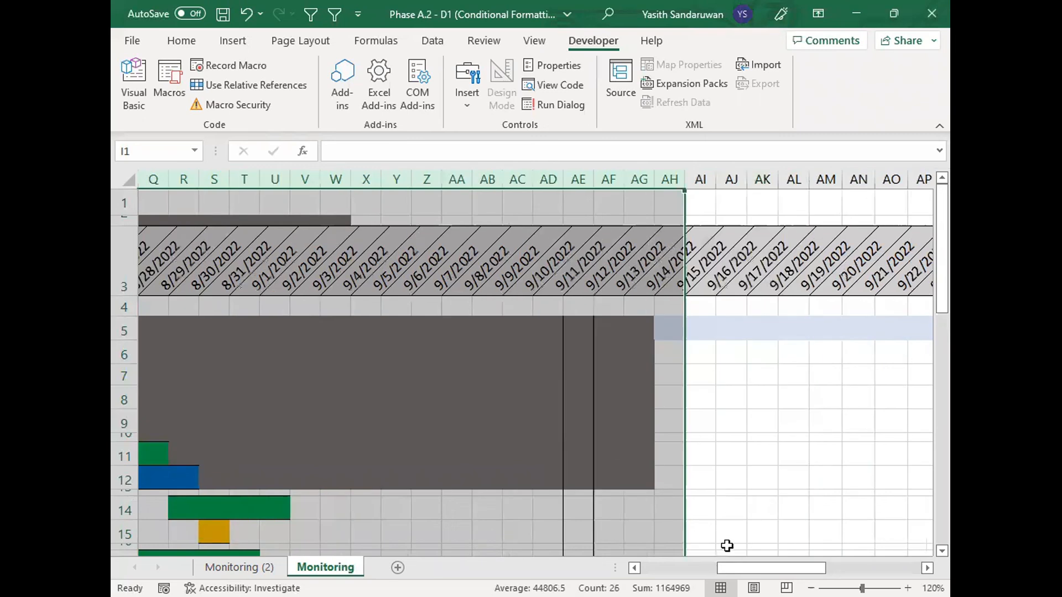
left_click(670, 567)
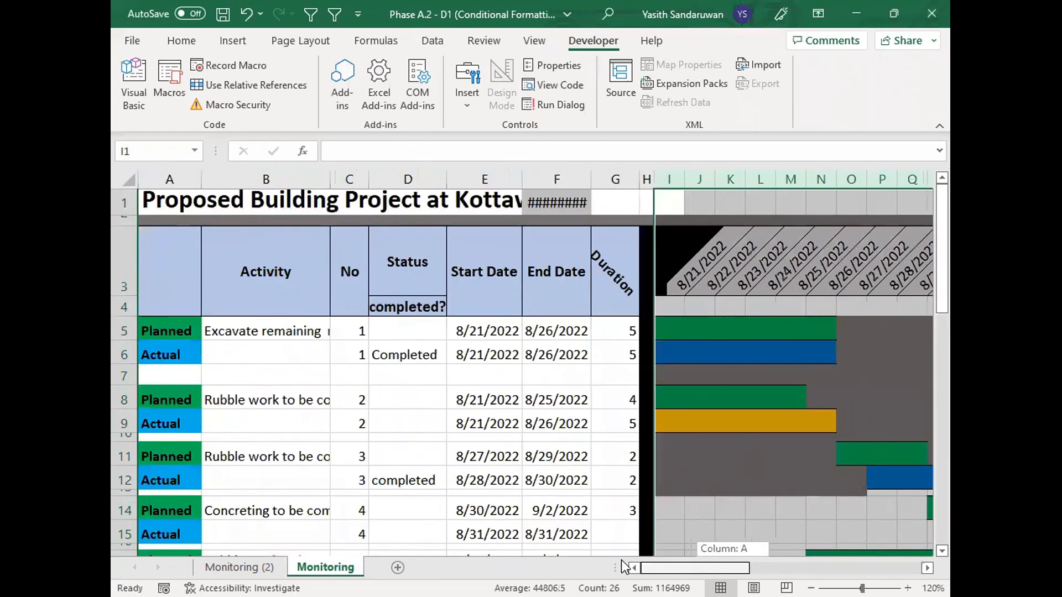
left_click_drag(131, 386, 132, 372)
left_click(646, 441)
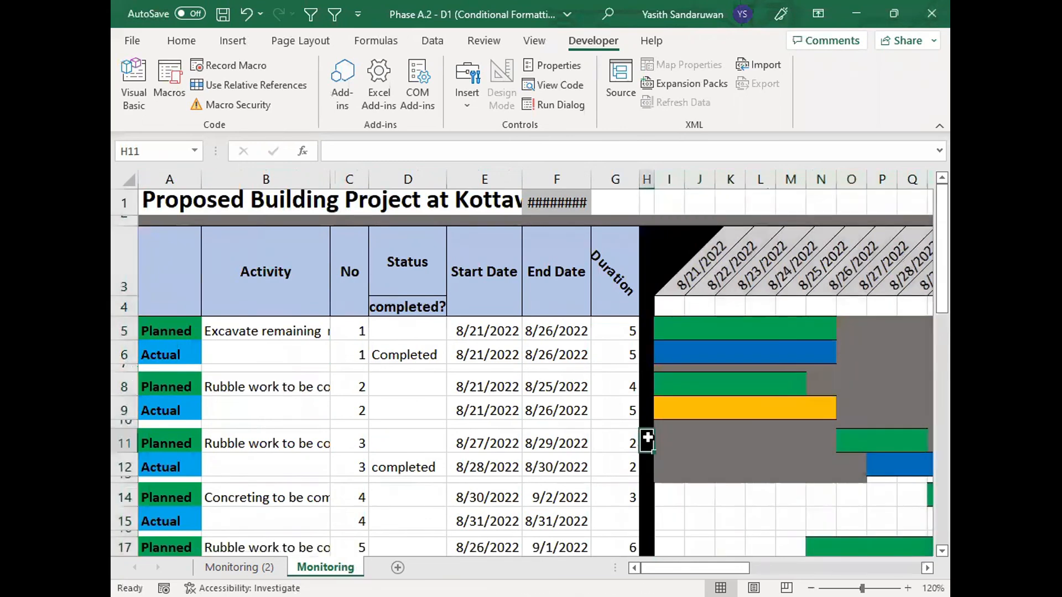
Step: Remove the grey background by setting timeline cells I5:AM14 to No Fill
left_click_drag(667, 328, 931, 493)
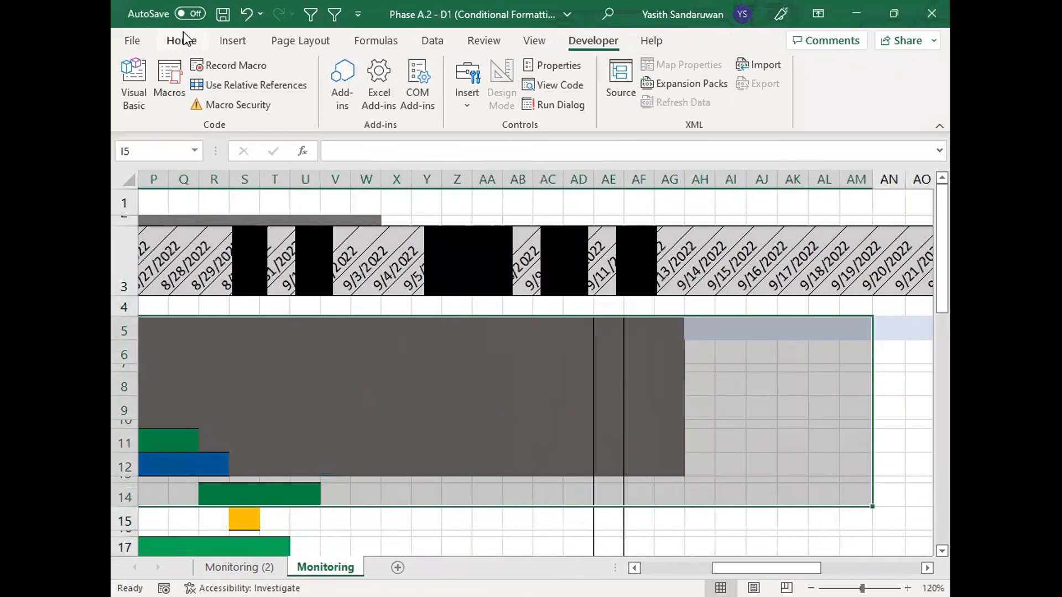
left_click(183, 40)
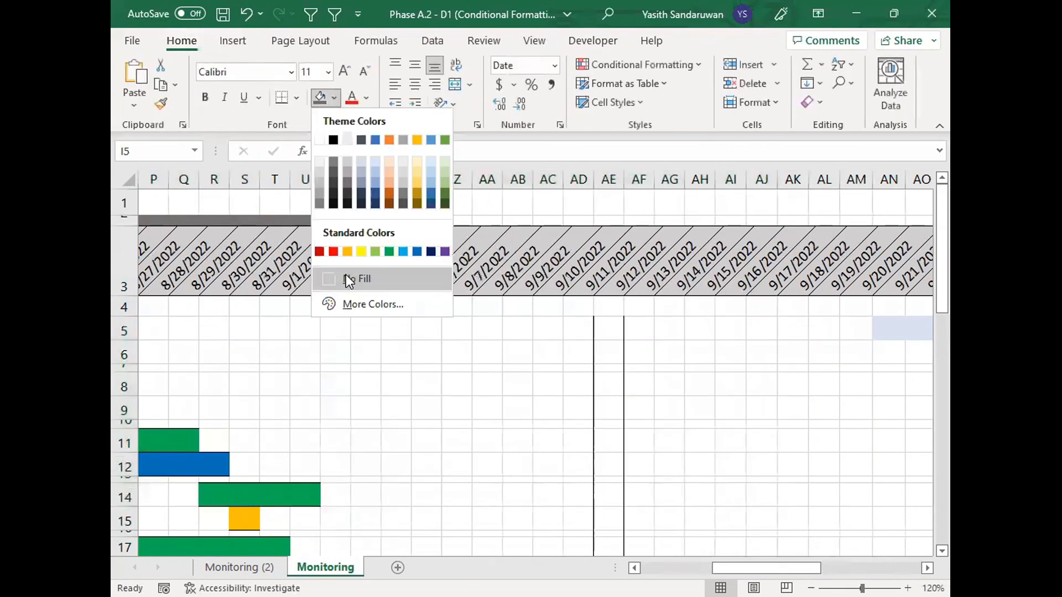
left_click(346, 275)
scroll(615, 469, "left", 4)
left_click(615, 469)
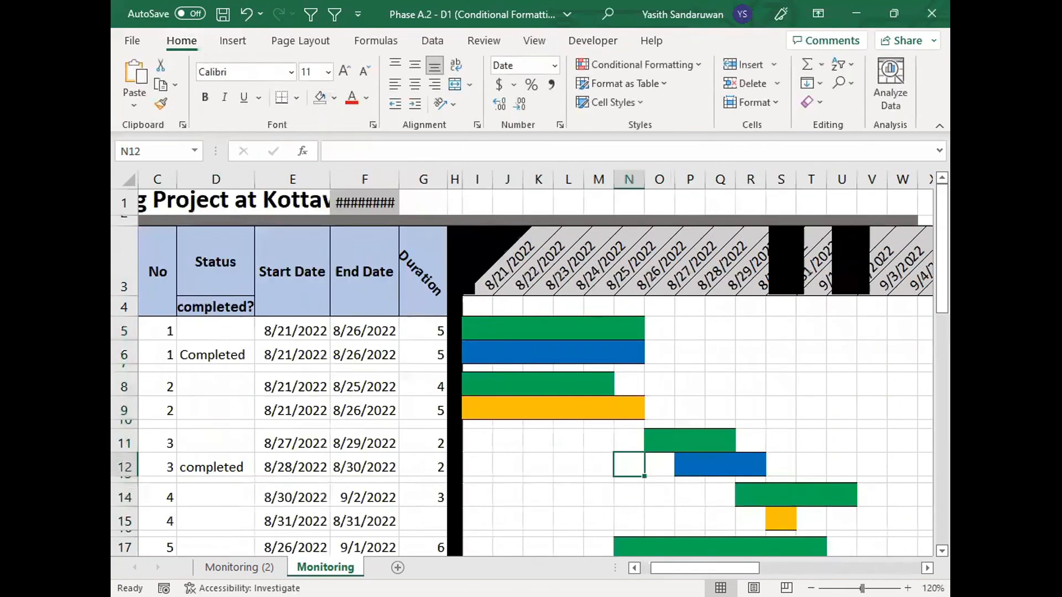
scroll(606, 517, "down", 3, "ctrl")
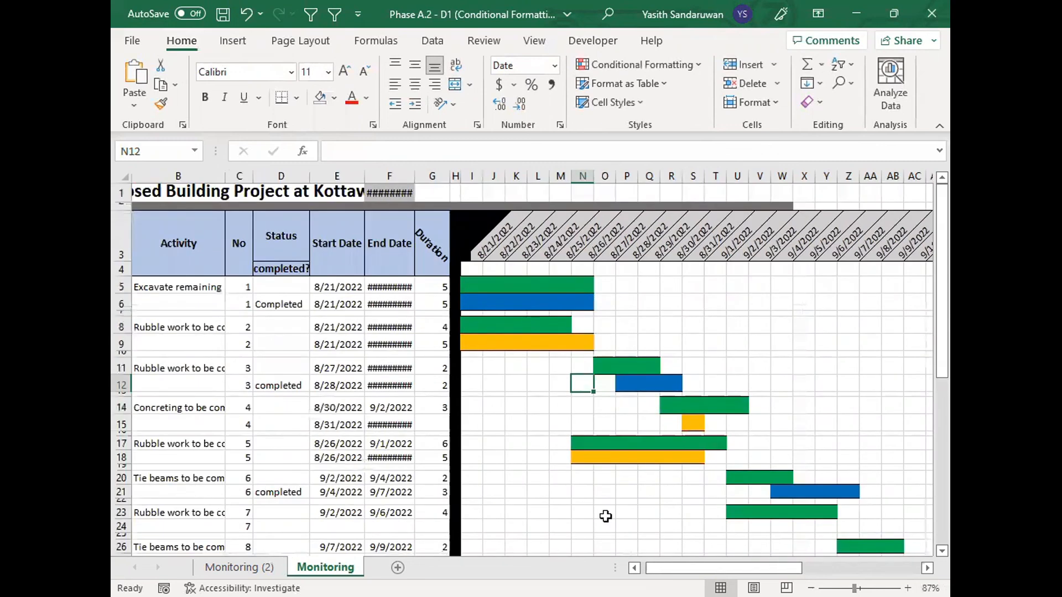
left_click(606, 515)
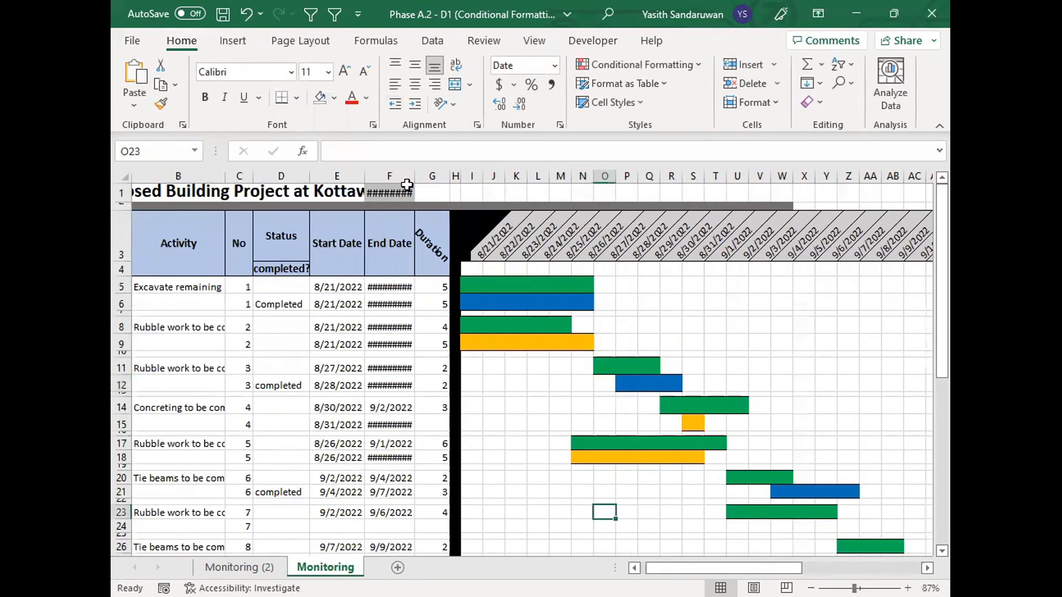
Step: AutoFit End Date column F to its contents and clear the status of activity 1's actual row in D6
double_click(410, 181)
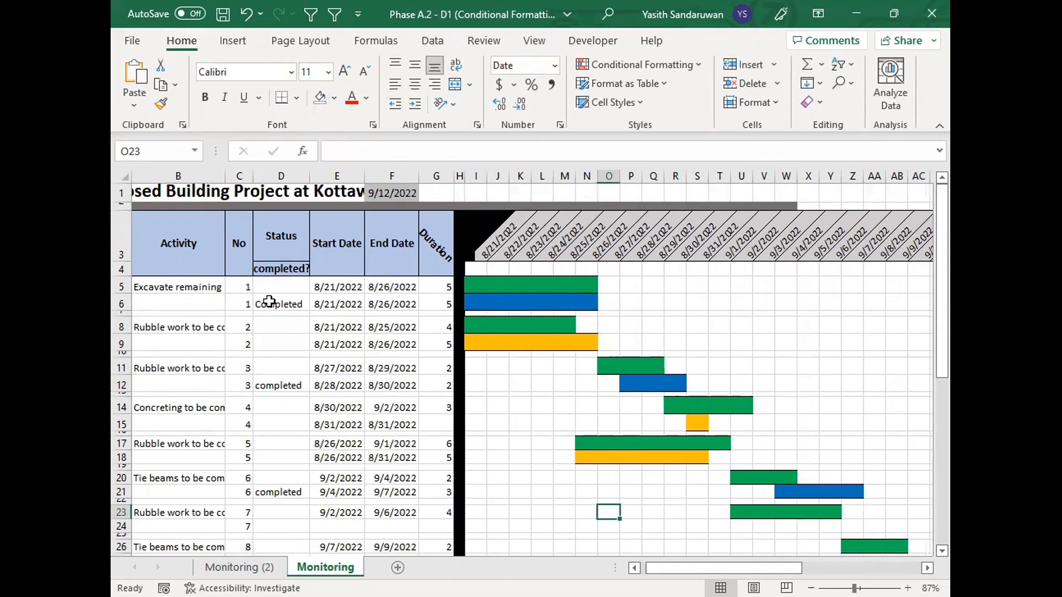
left_click(277, 304)
key("BackSpace")
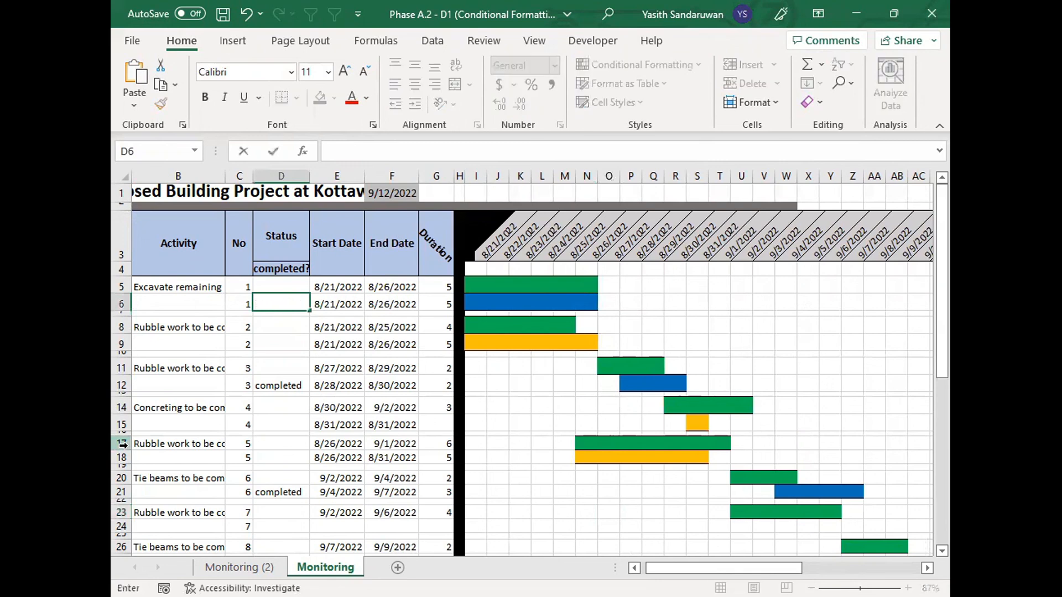
key("Return")
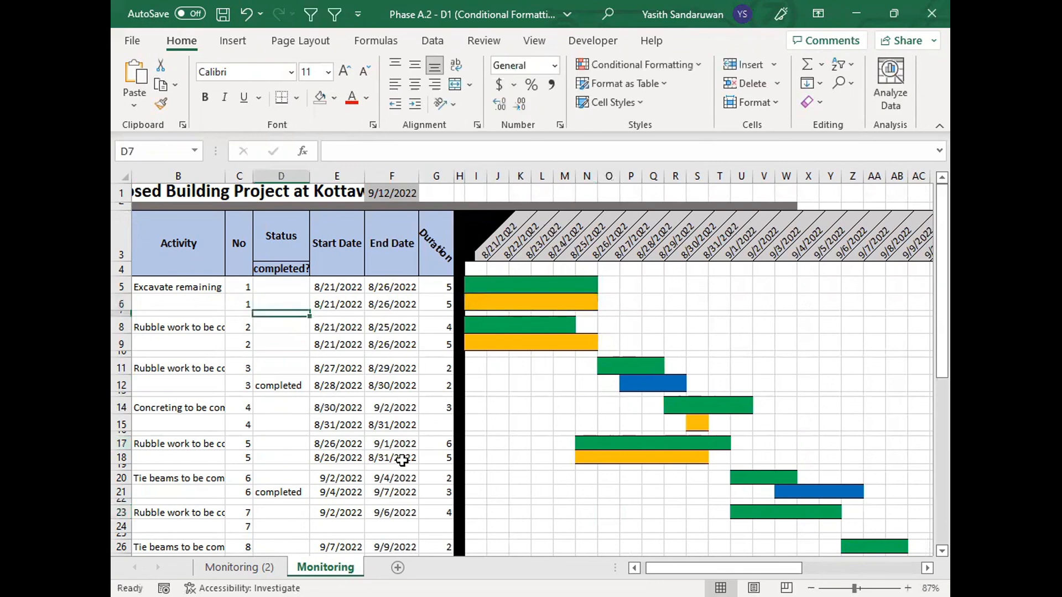
Step: Set the actual duration of activity 2 in G9 to 8 and enter "completed" as its status in D9
left_click(443, 341)
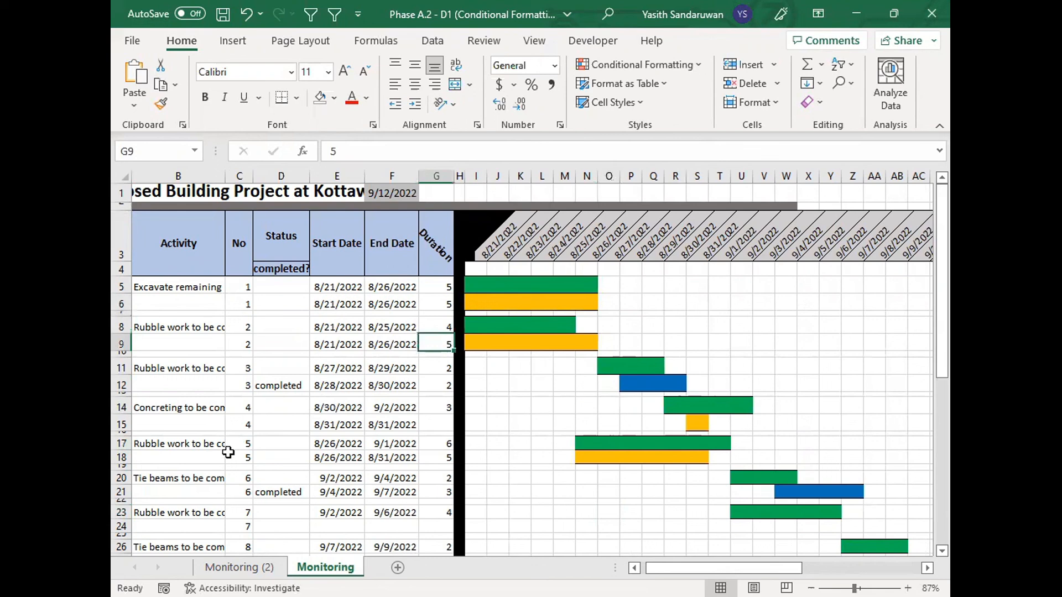
type("8")
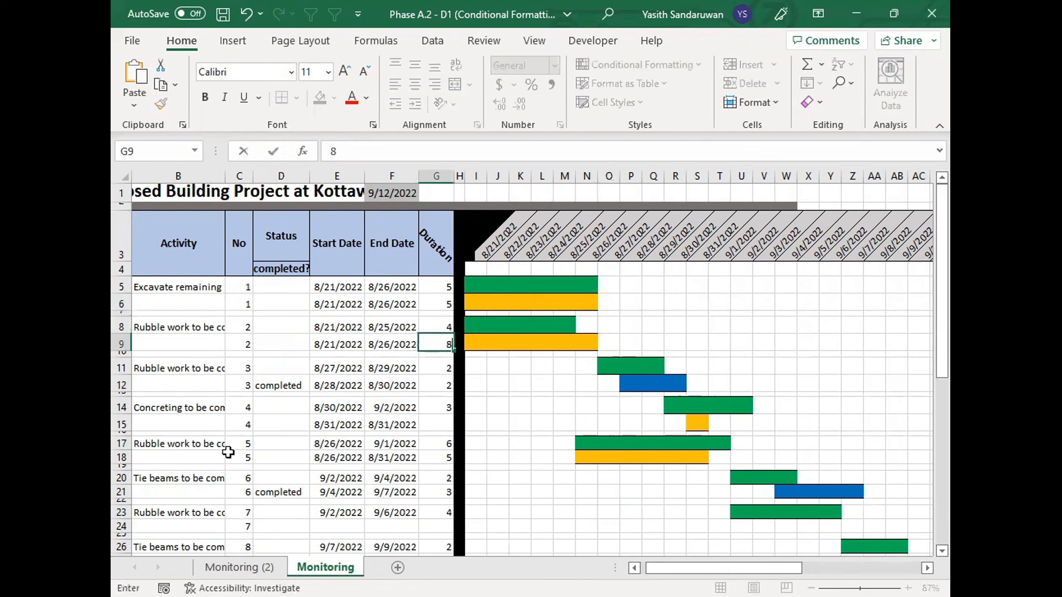
key("Return")
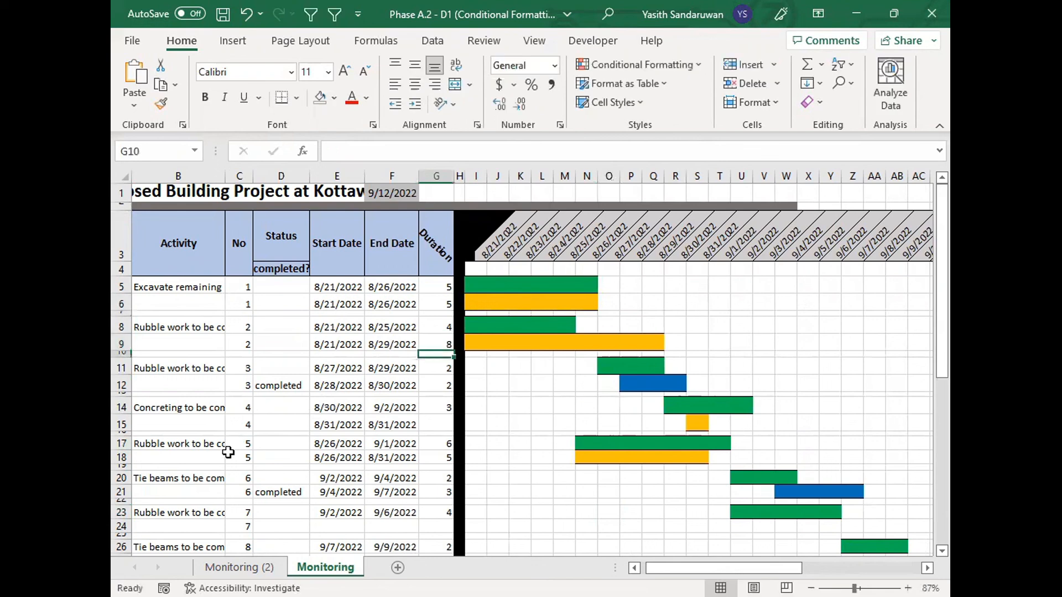
left_click(286, 345)
type("completed")
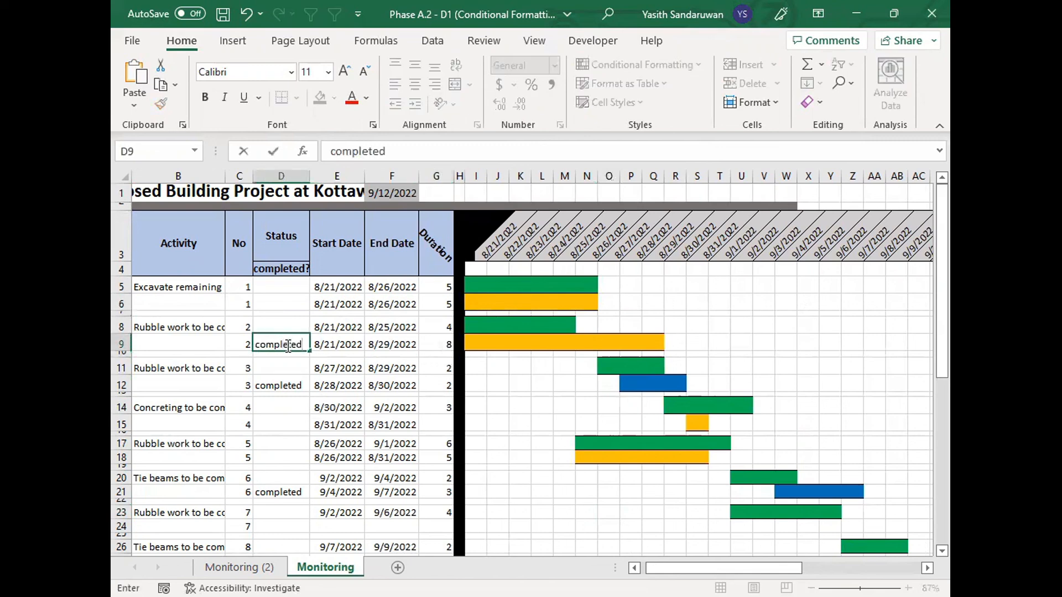
key("Return")
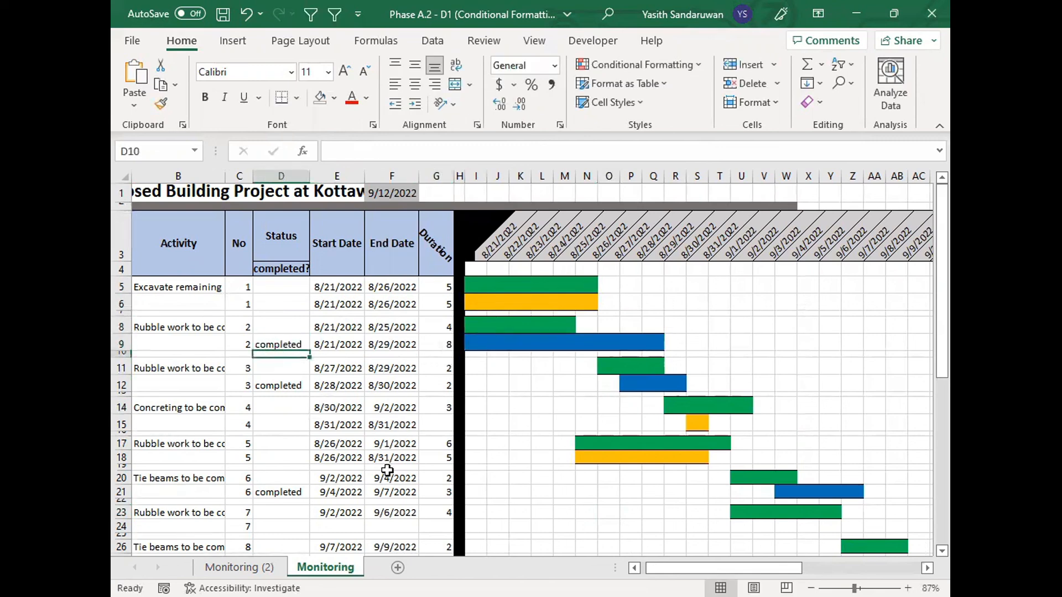
Step: Enter the actual start date of activity 7 in E24 as =E23+2 and set its duration in G24 to 5
left_click(337, 525)
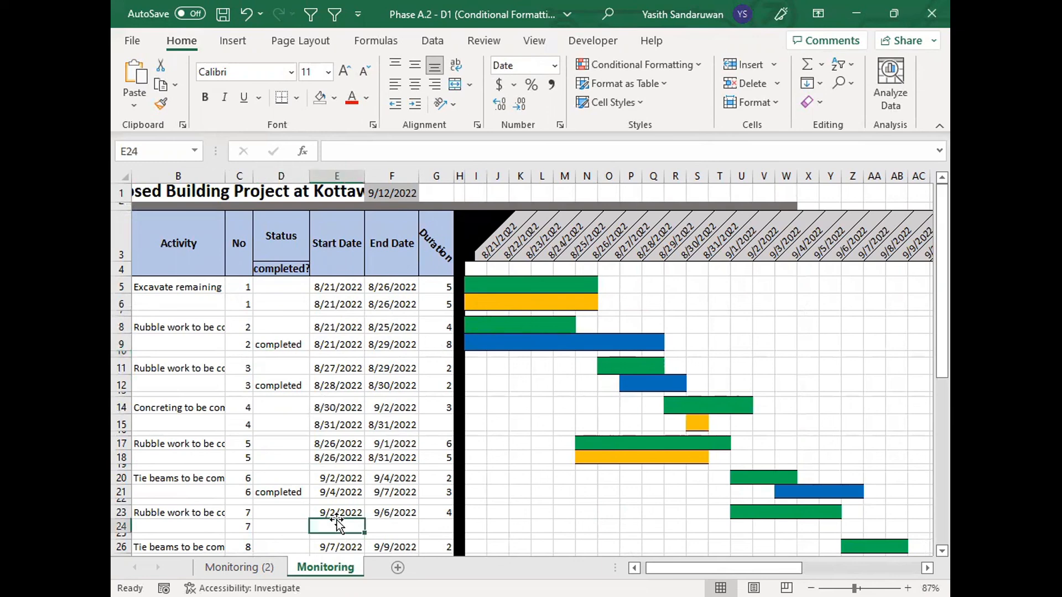
type("=")
left_click(338, 517)
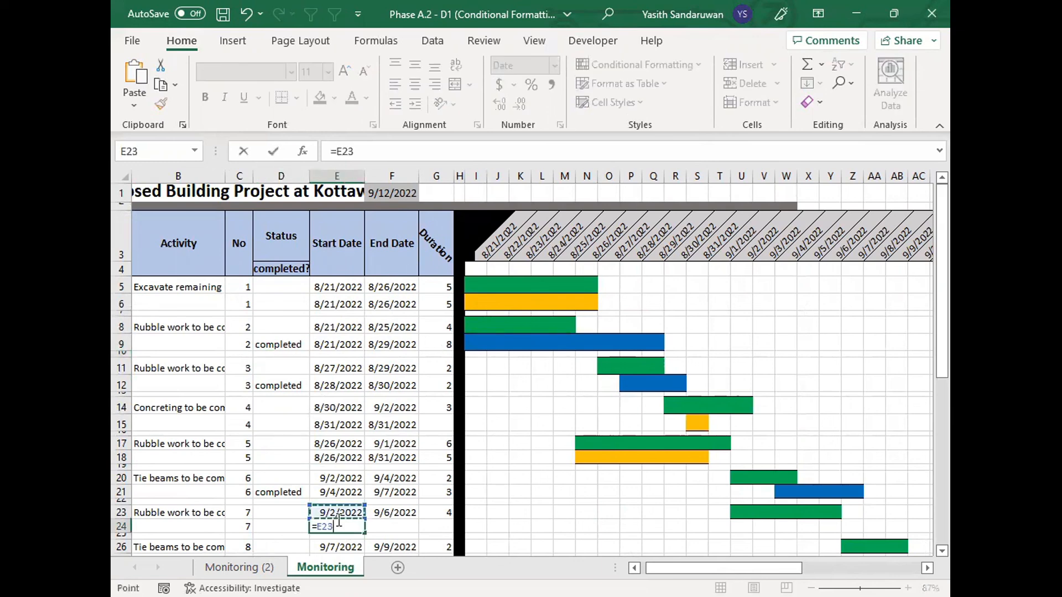
type("+2")
key("Return")
key("Up")
key("Right")
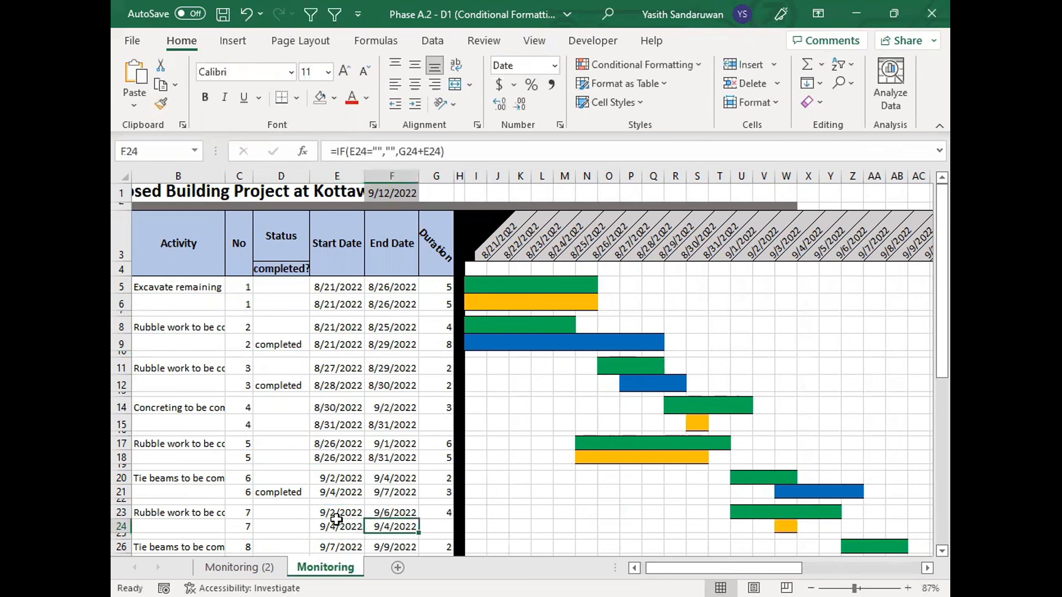
key("Right")
type("5")
key("Return")
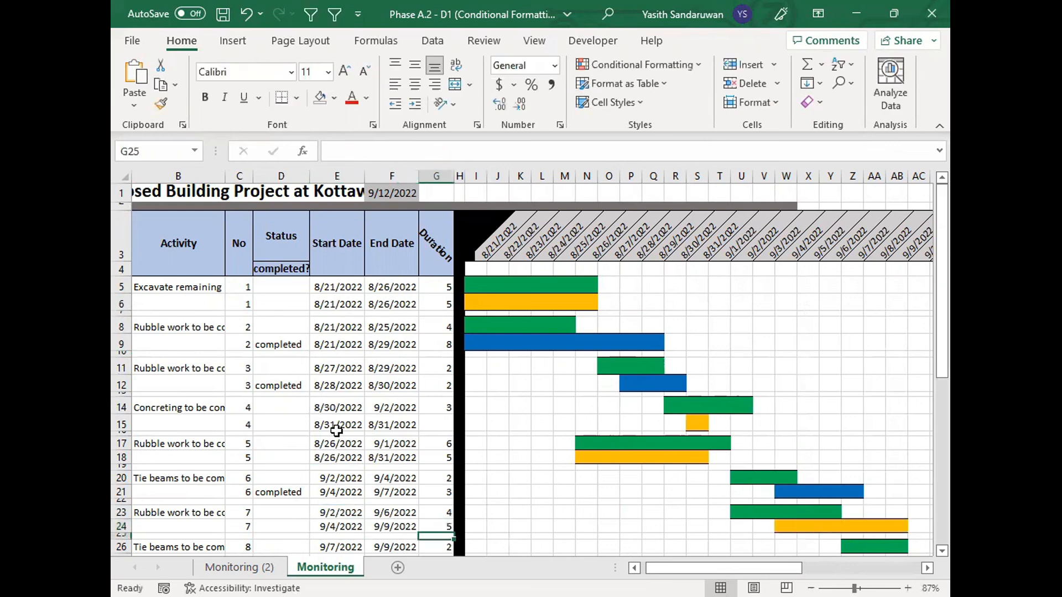
Step: Set the durations of activity 5 to 7 for the actual row in G18 and 8 for the planned row in G17
left_click(442, 458)
type("7")
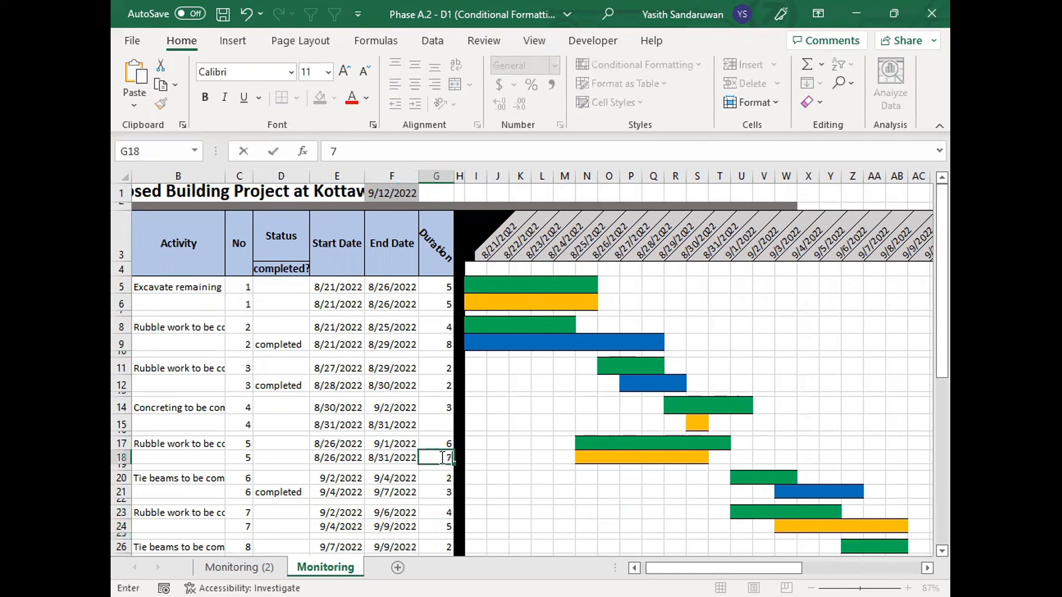
key("Return")
left_click(439, 444)
type("8")
key("Return")
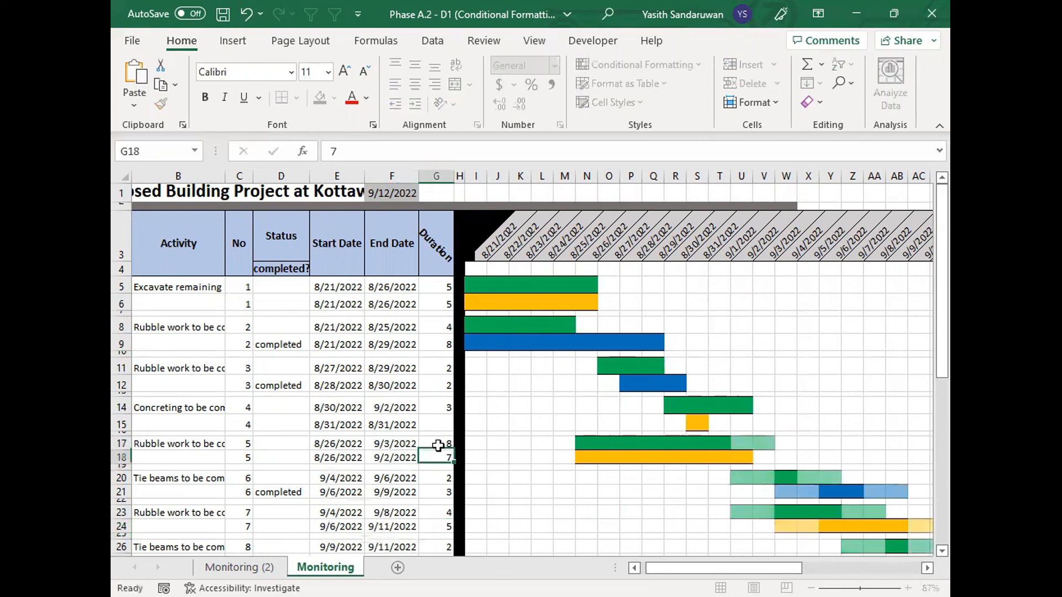